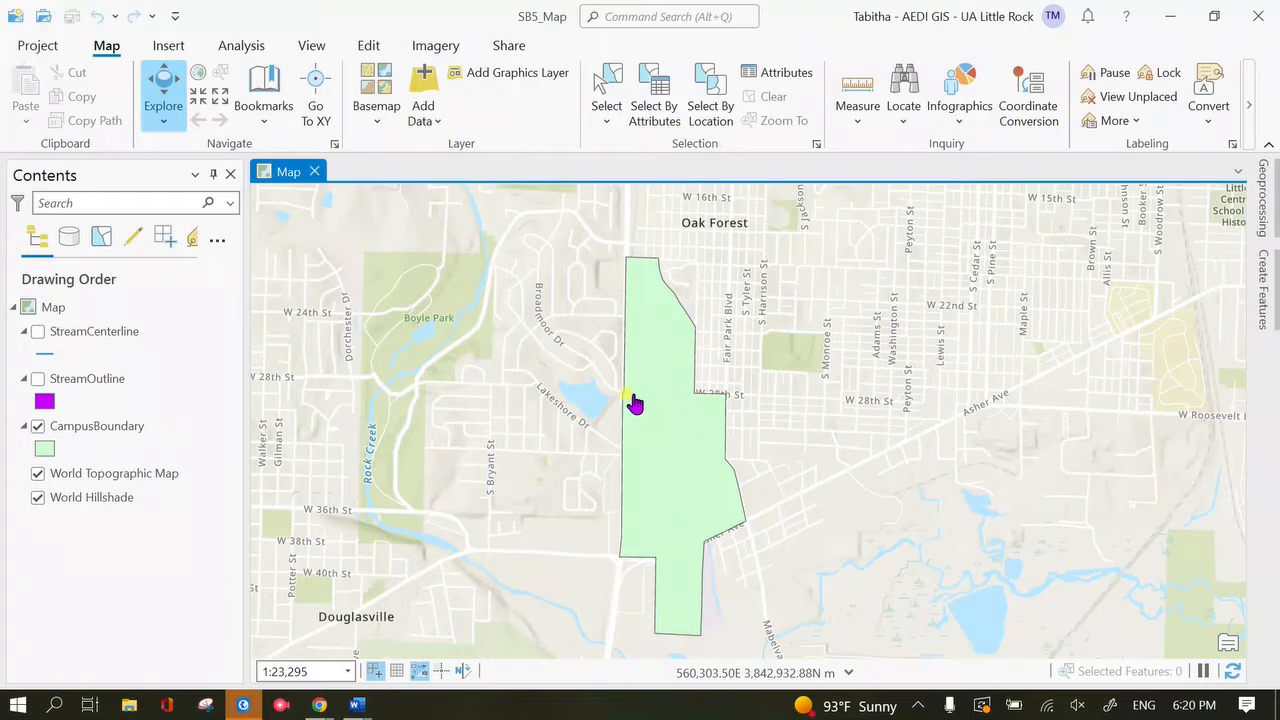
- Permanently delete the SCenterlineClip feature class from the SB5_Data.gdb geodatabase
left_click(168, 46)
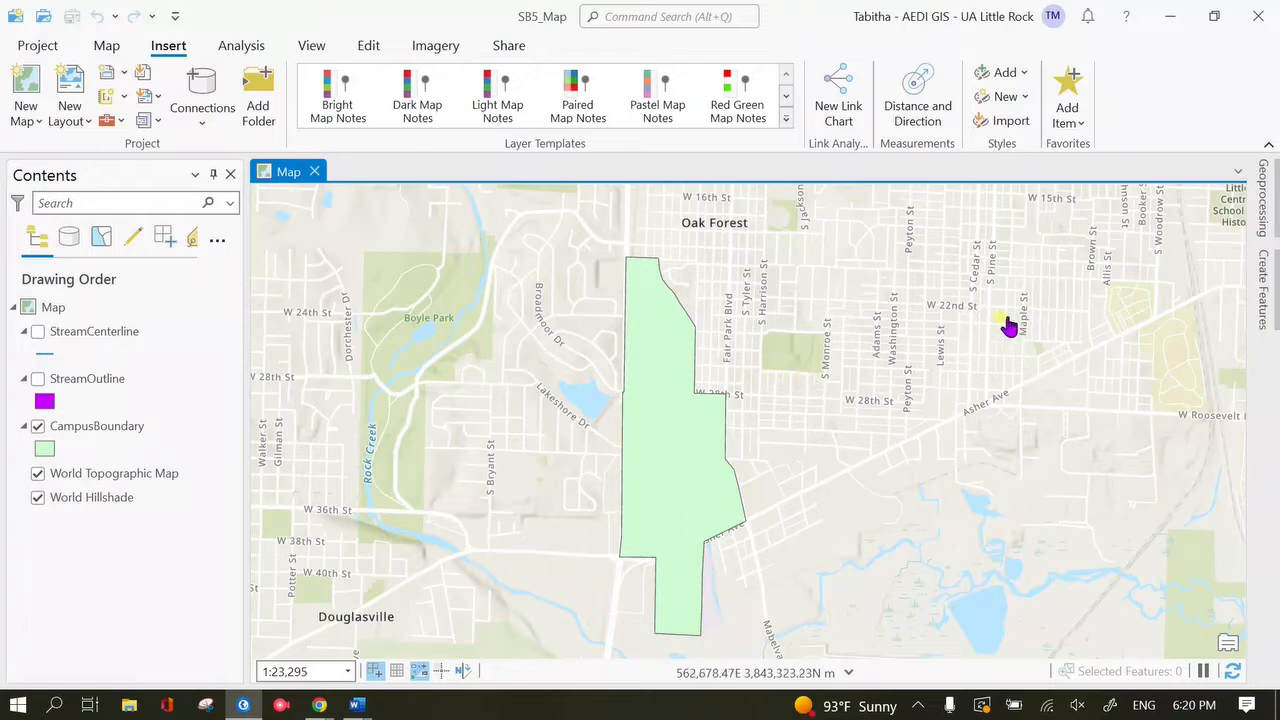
left_click(305, 47)
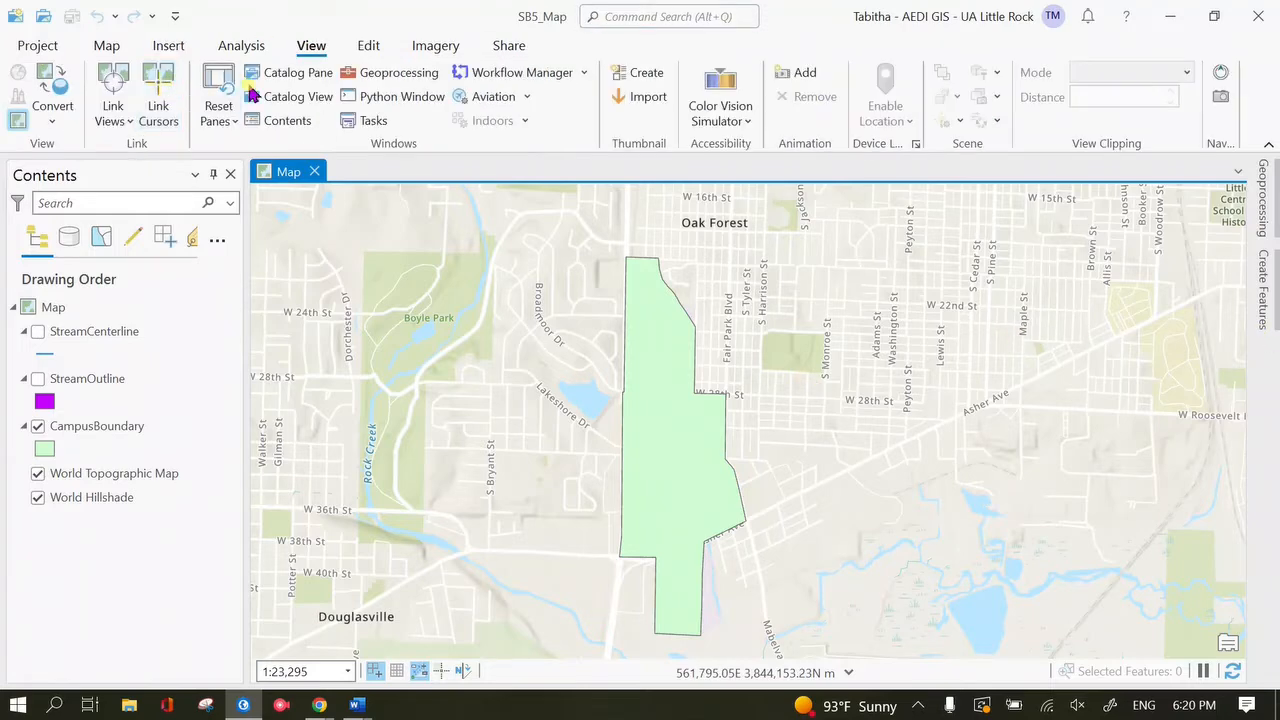
left_click(286, 74)
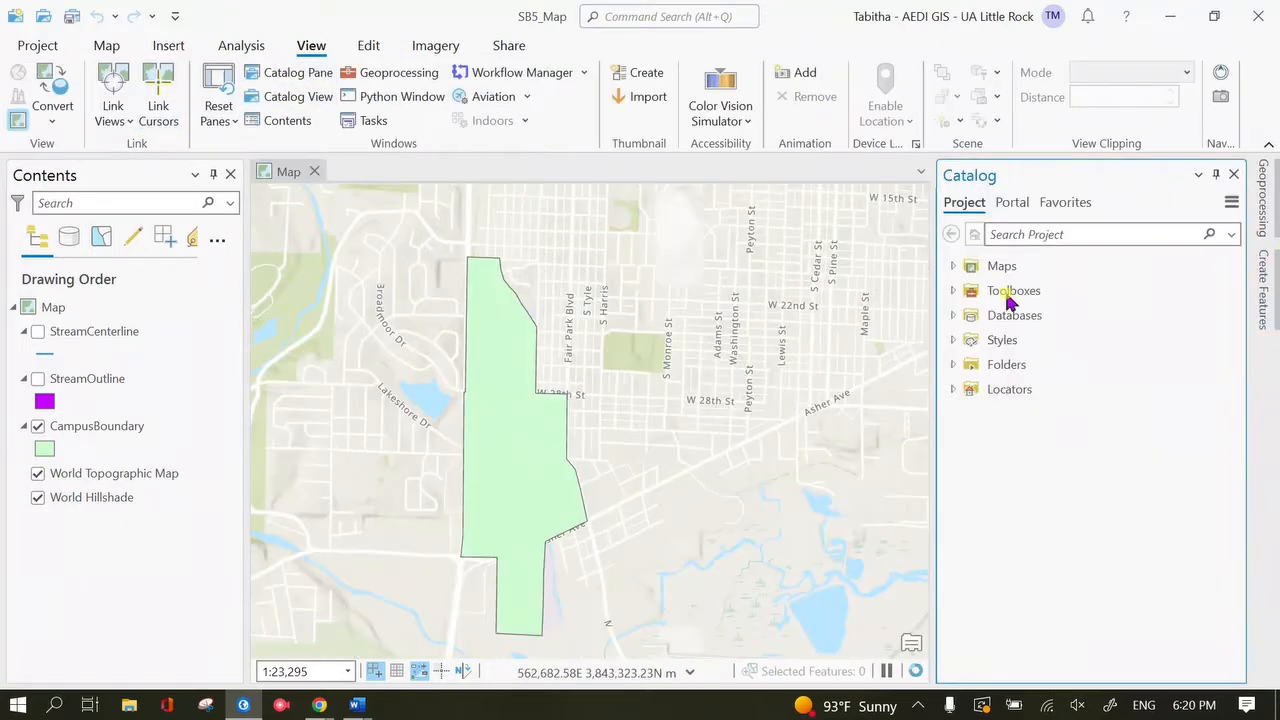
left_click(953, 315)
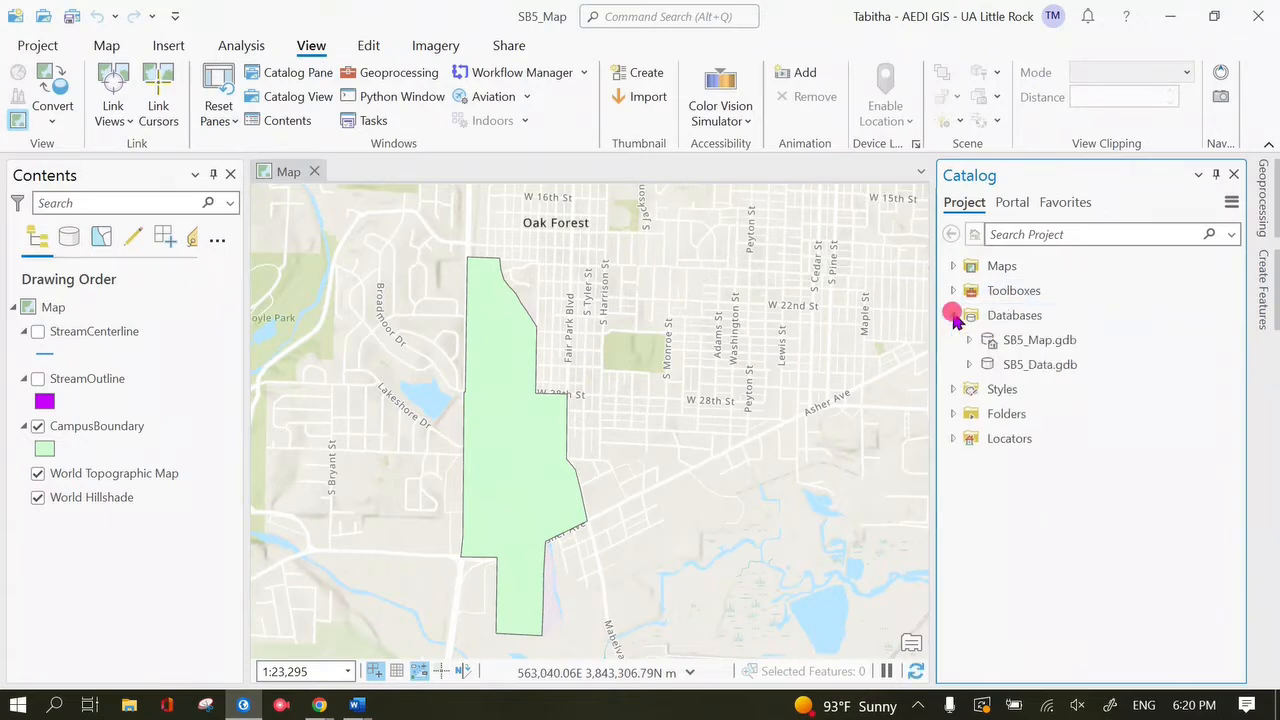
left_click(970, 366)
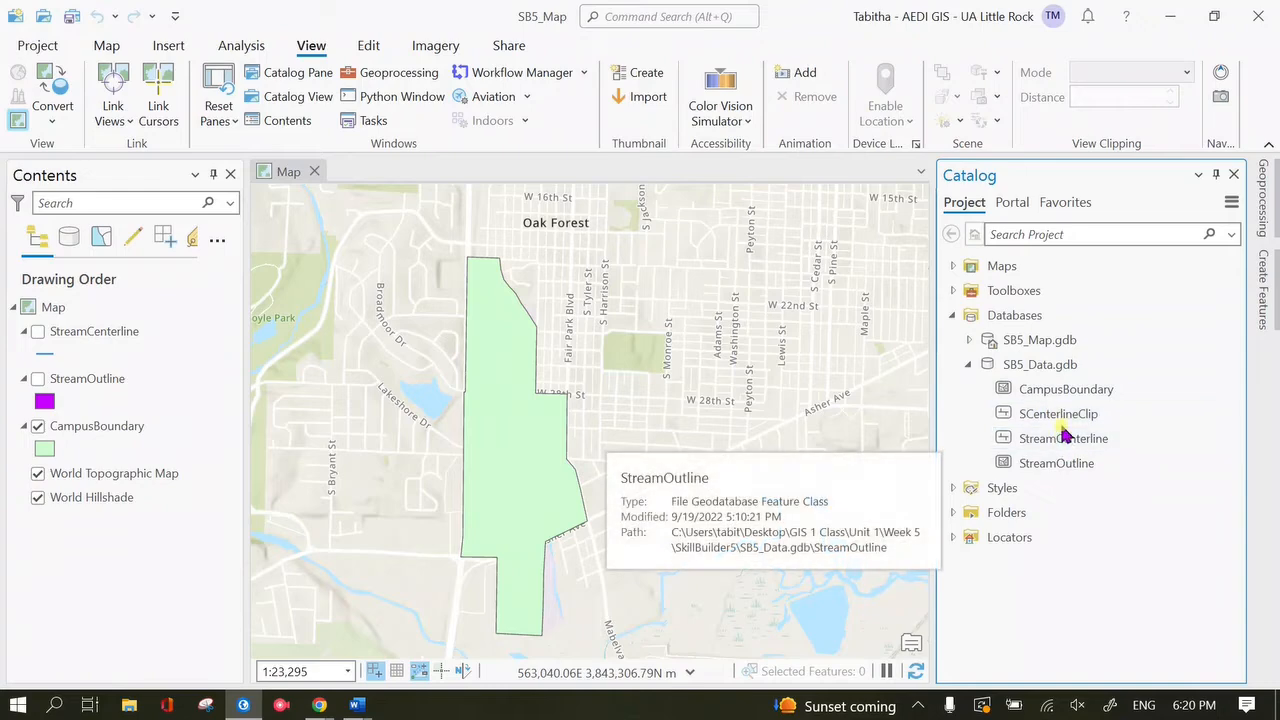
right_click(1058, 420)
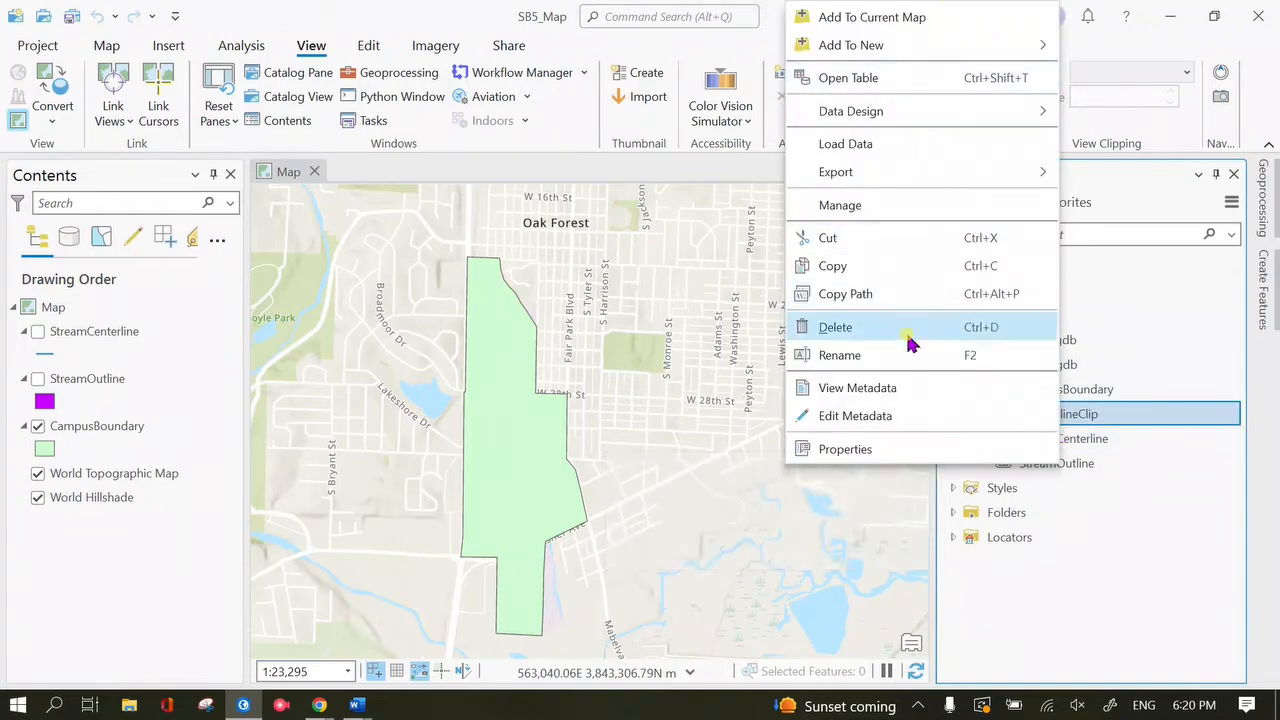
left_click(888, 345)
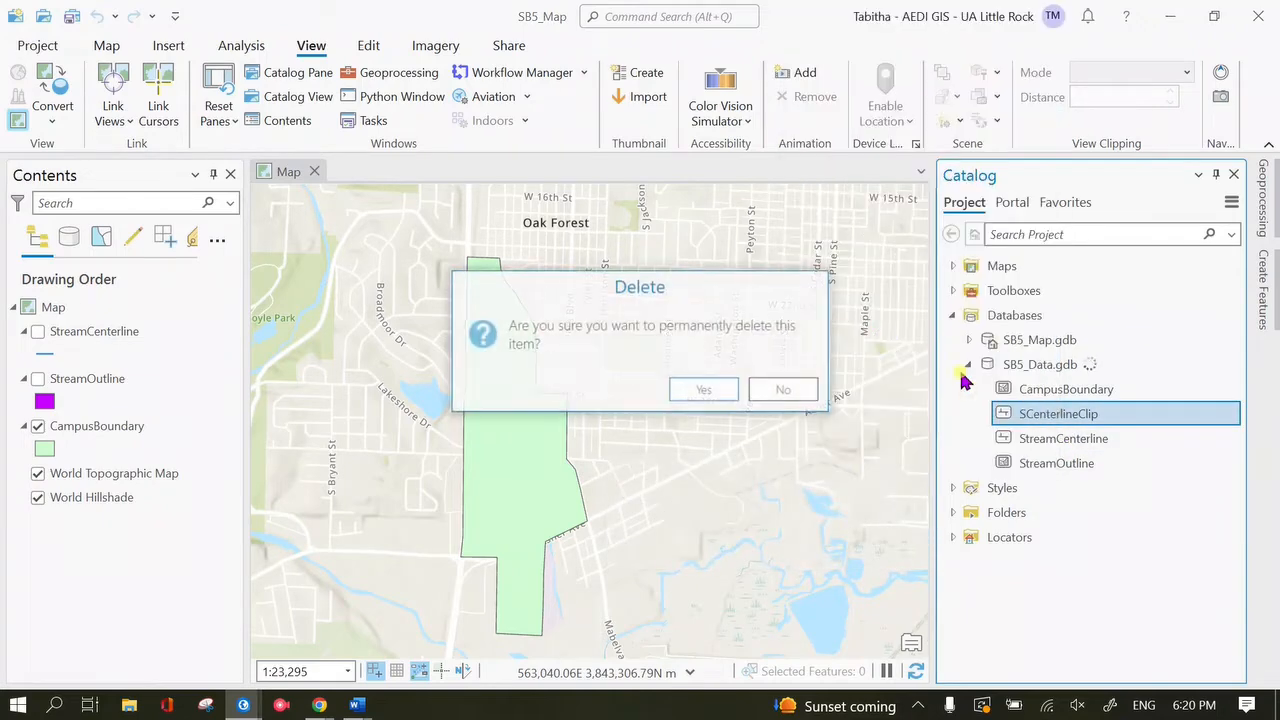
left_click(706, 389)
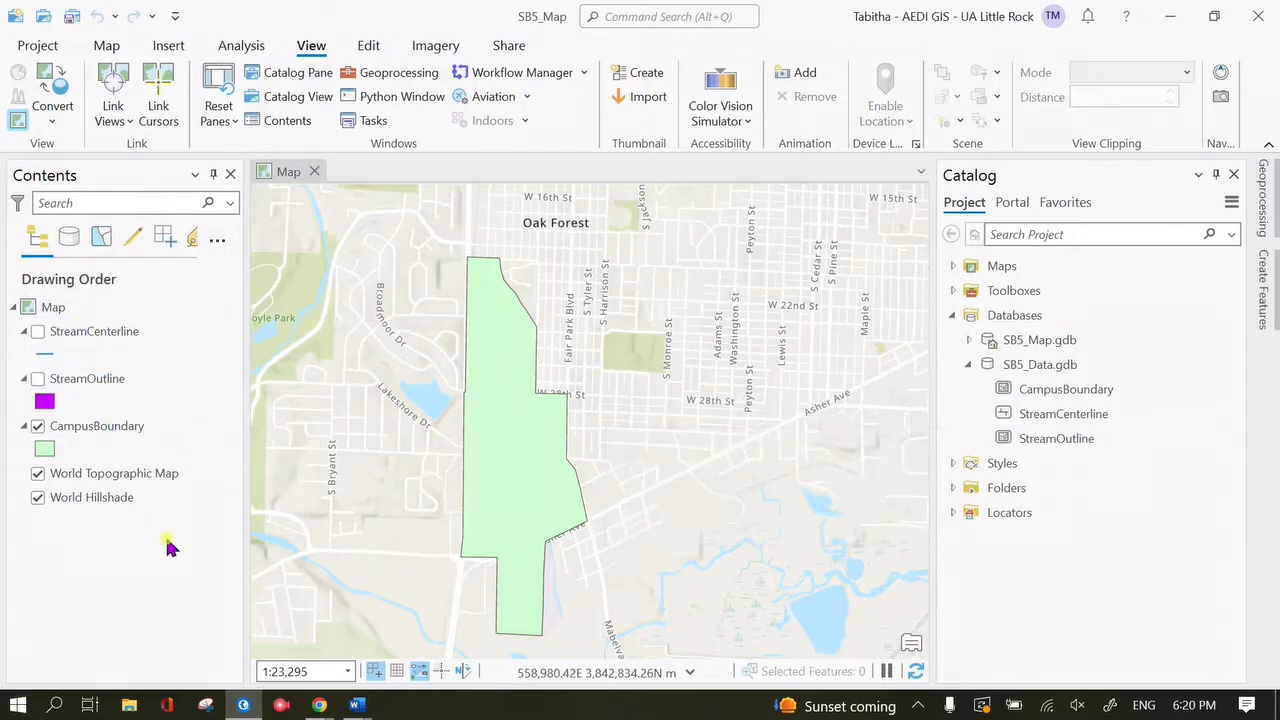
- Turn on the StreamCenterline and StreamOutline layers and view the full extent of their data
left_click(38, 331)
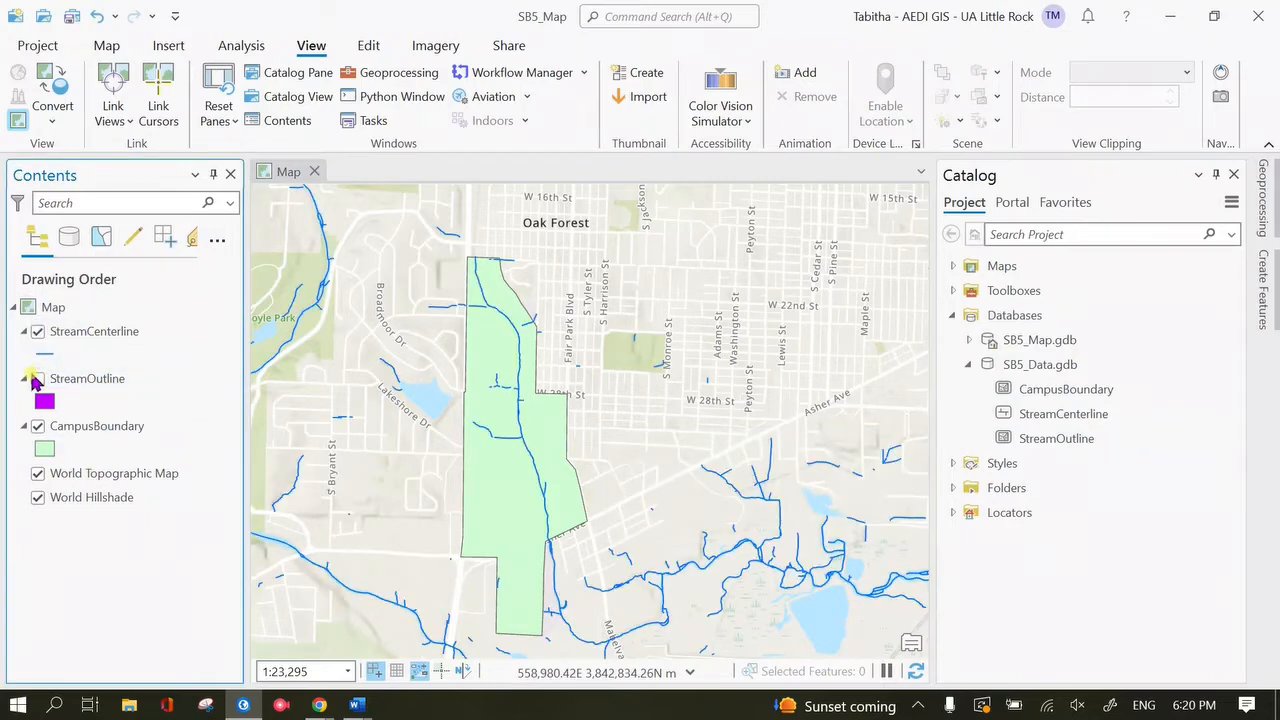
left_click(36, 379)
scroll(640, 423, "down", 4)
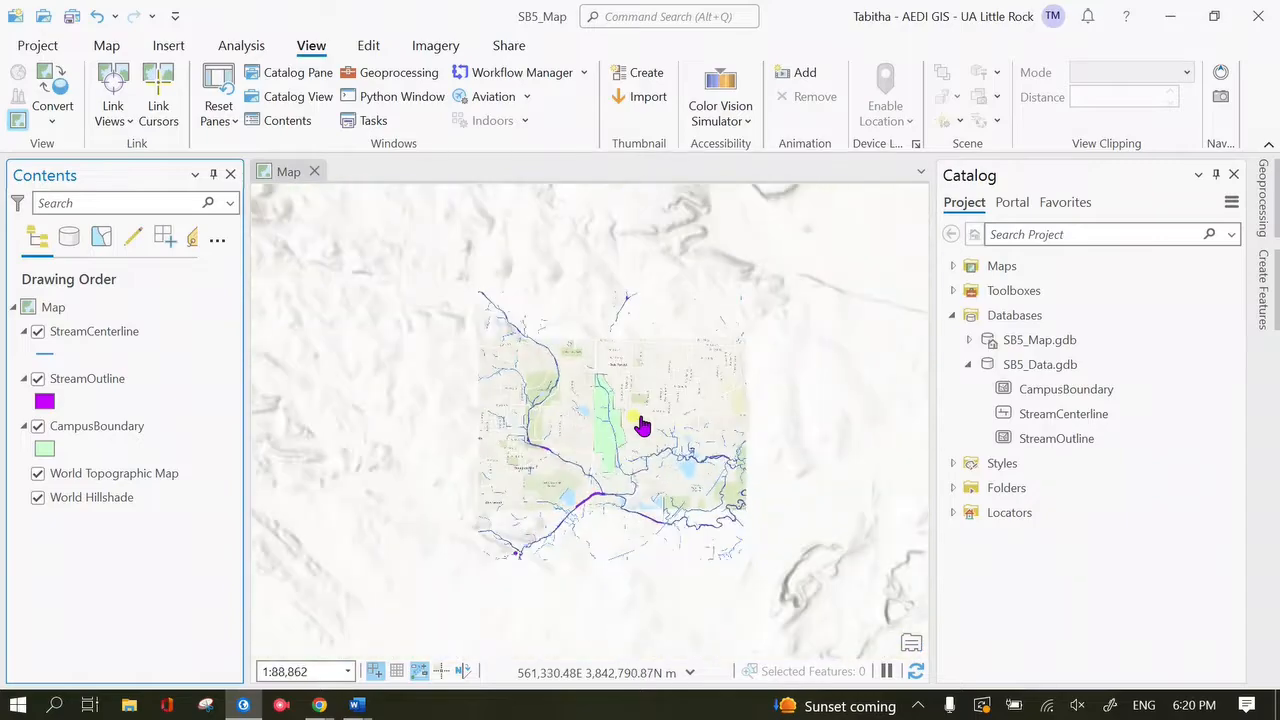
scroll(550, 318, "down", 2)
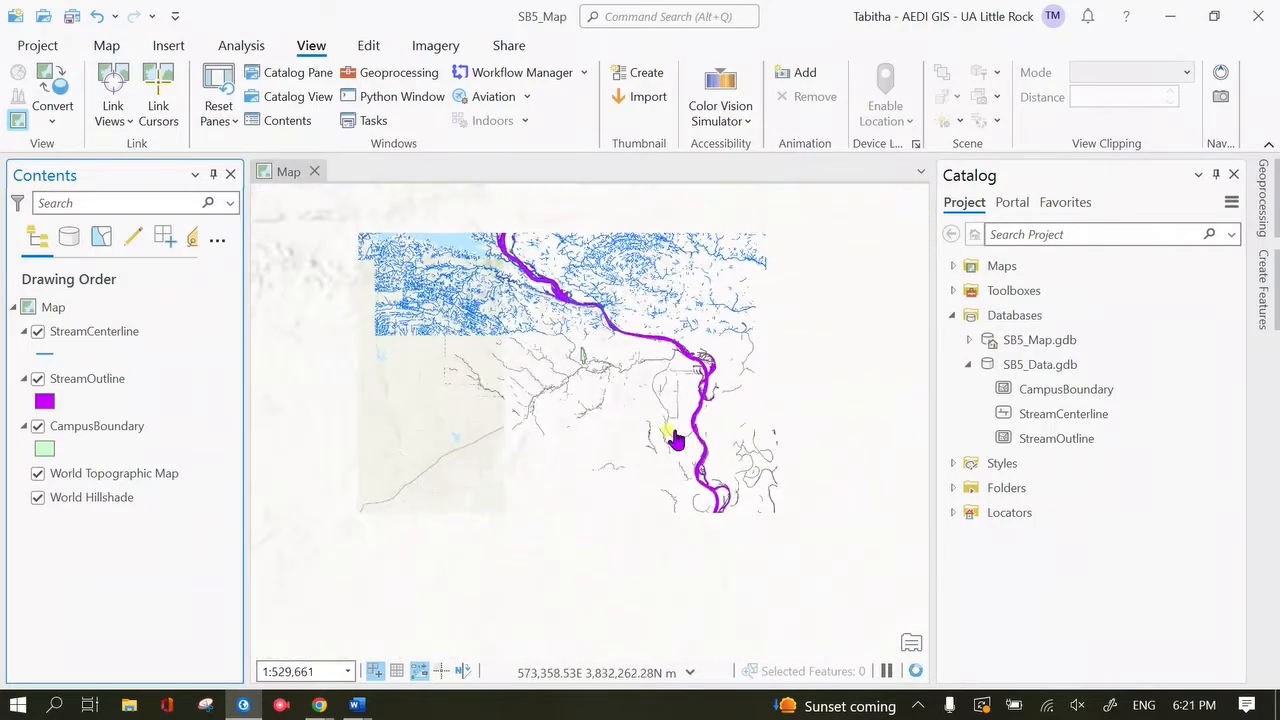
left_click_drag(667, 430, 617, 543)
left_click_drag(560, 513, 609, 512)
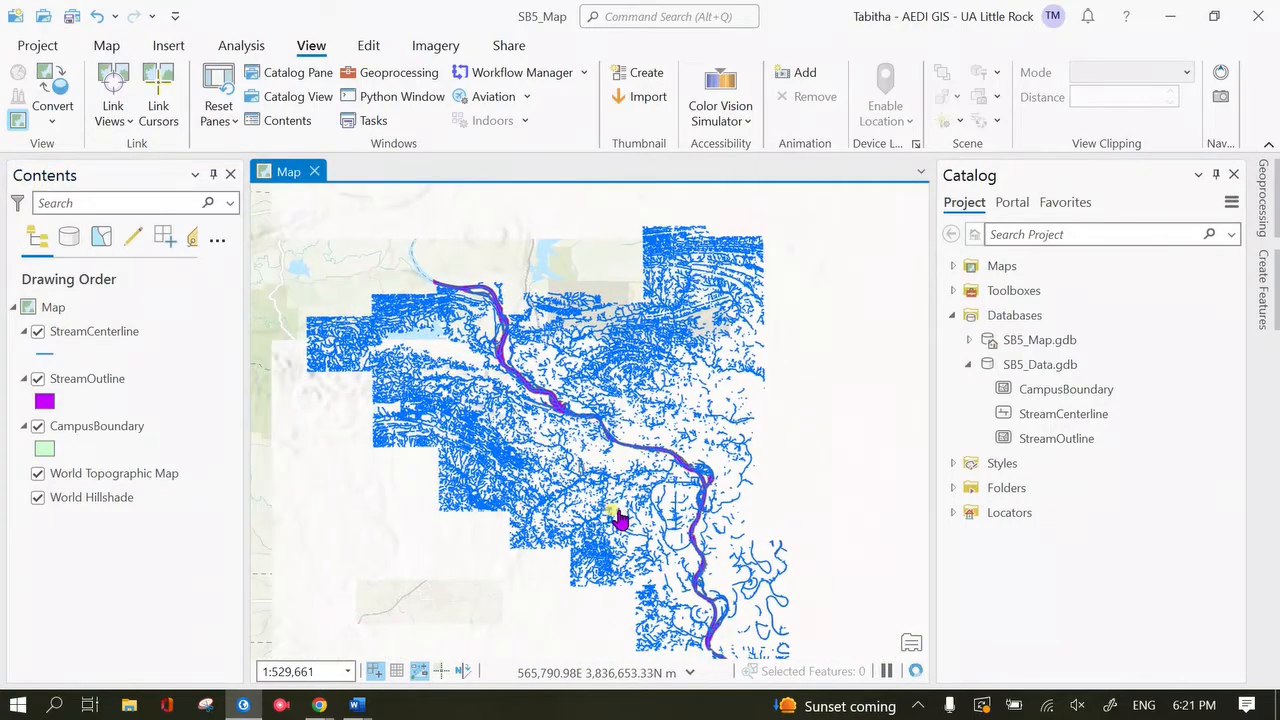
scroll(605, 507, "down", 2)
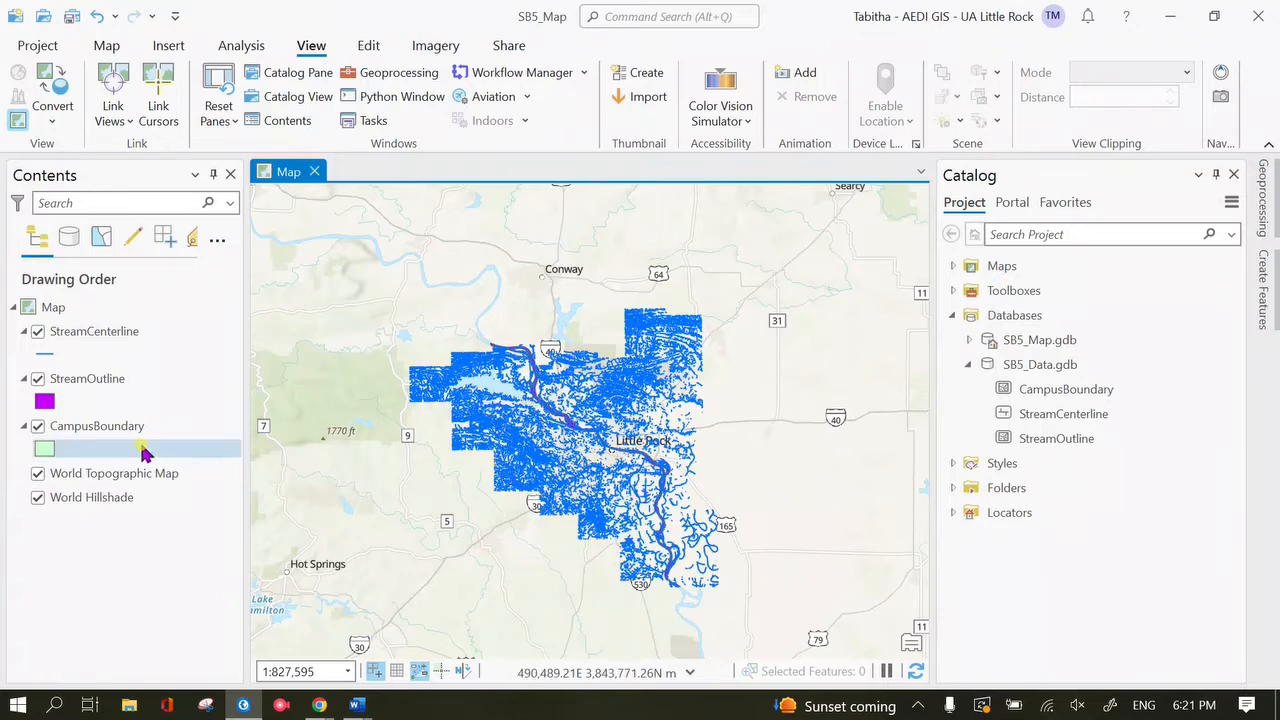
- Zoom the map to the extent of the CampusBoundary layer
left_click(100, 428)
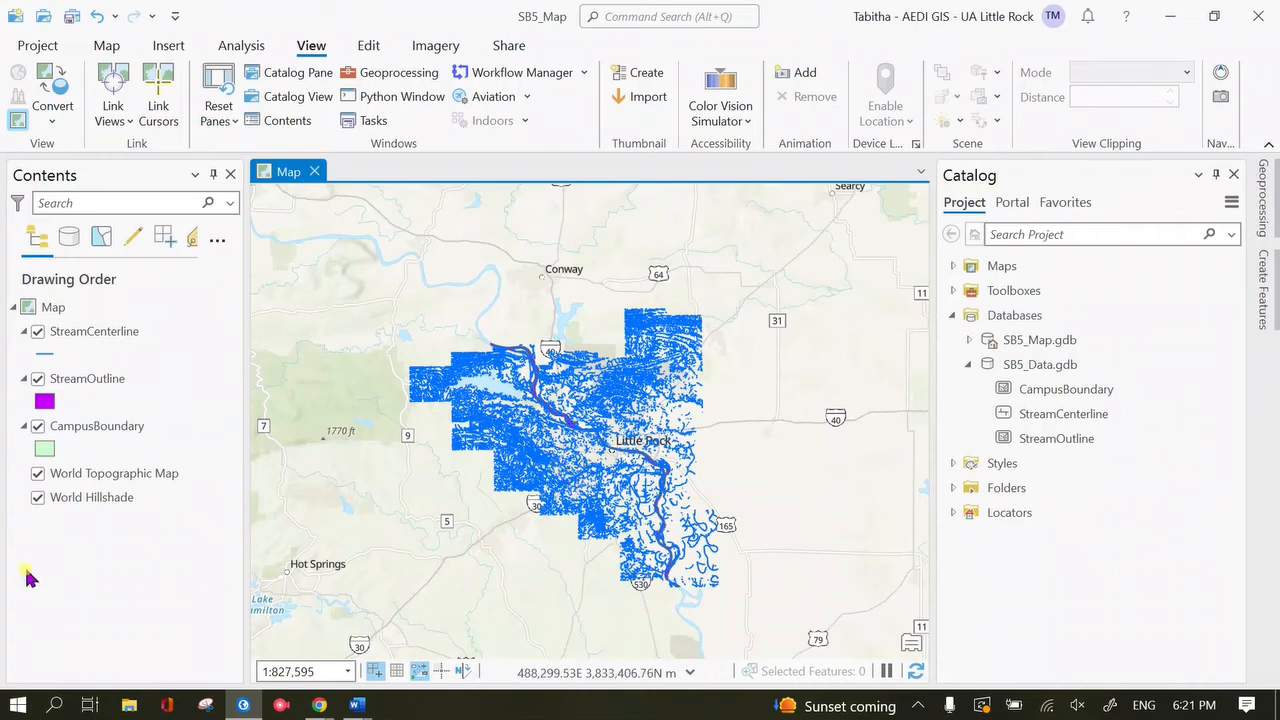
right_click(49, 427)
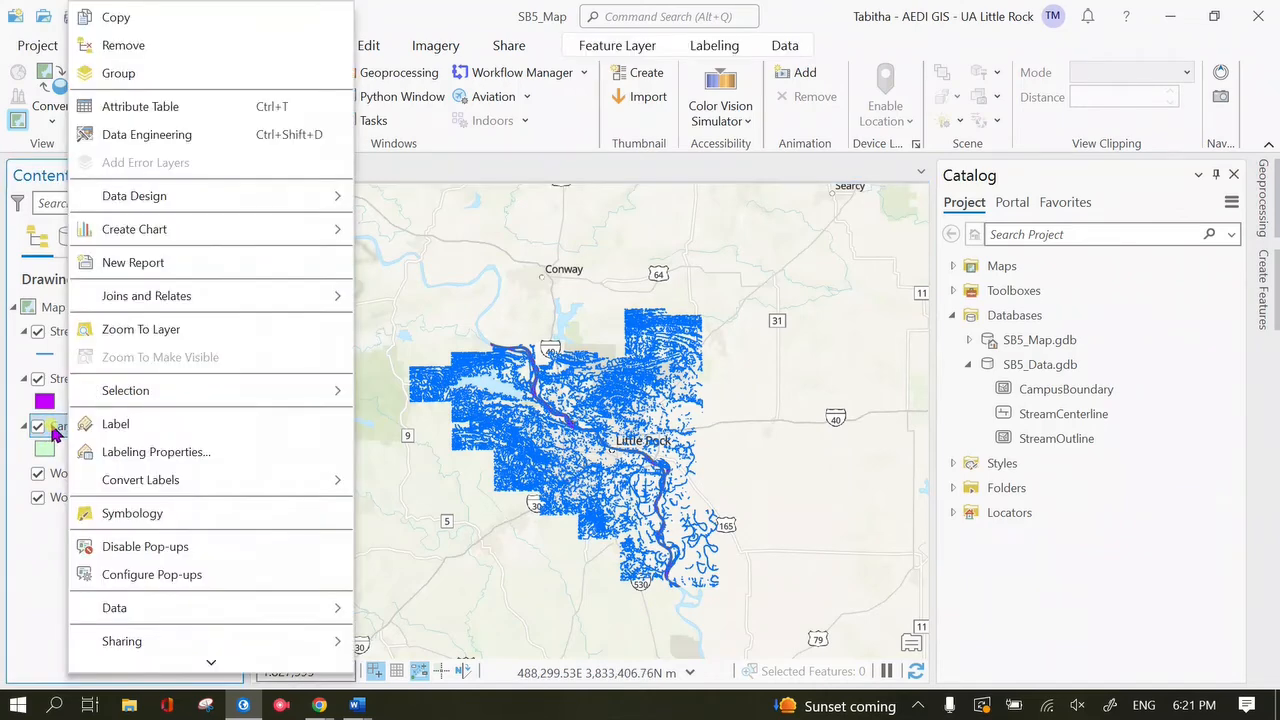
left_click(29, 570)
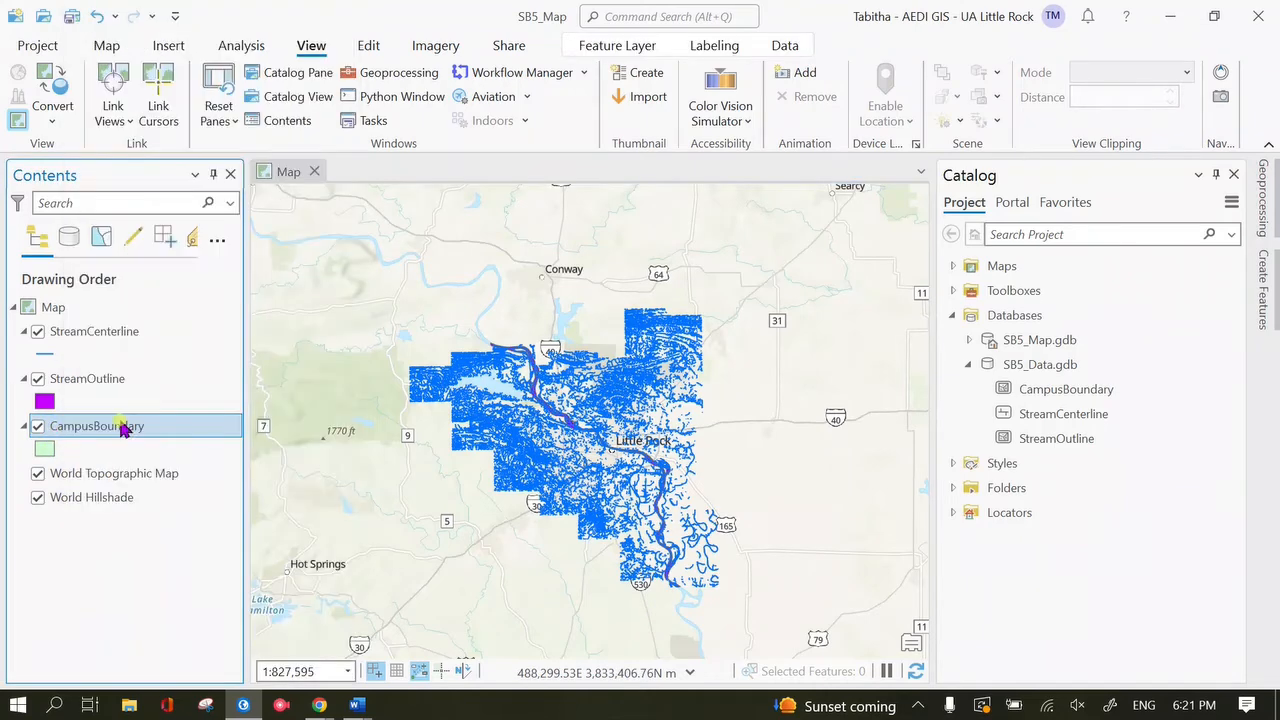
right_click(127, 433)
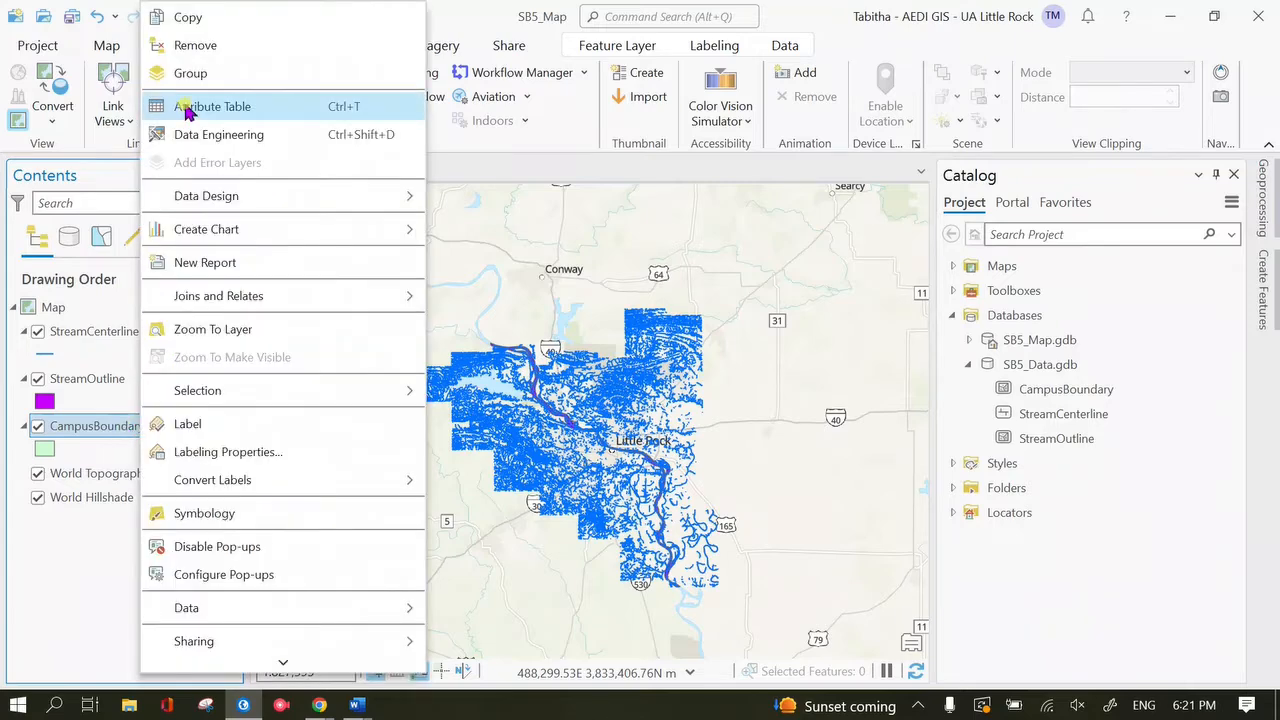
left_click(215, 330)
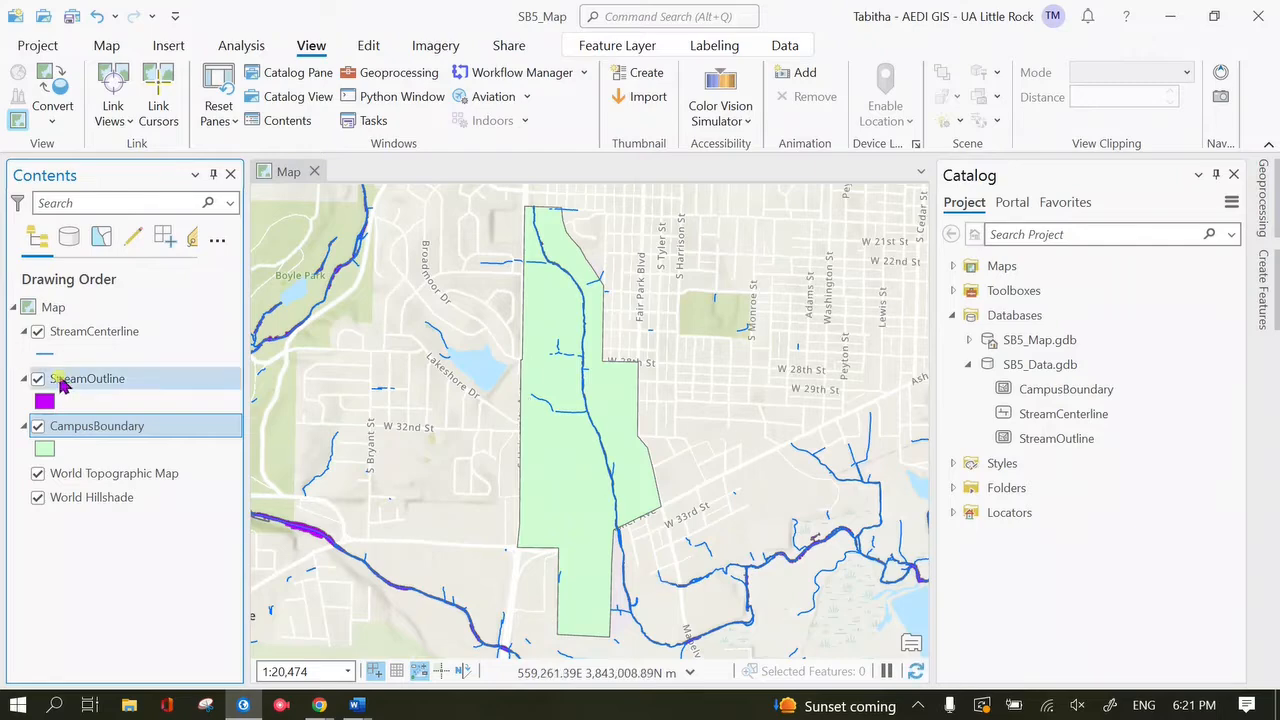
- Set the fill of the CampusBoundary polygon symbol to No color and apply it
left_click(43, 448)
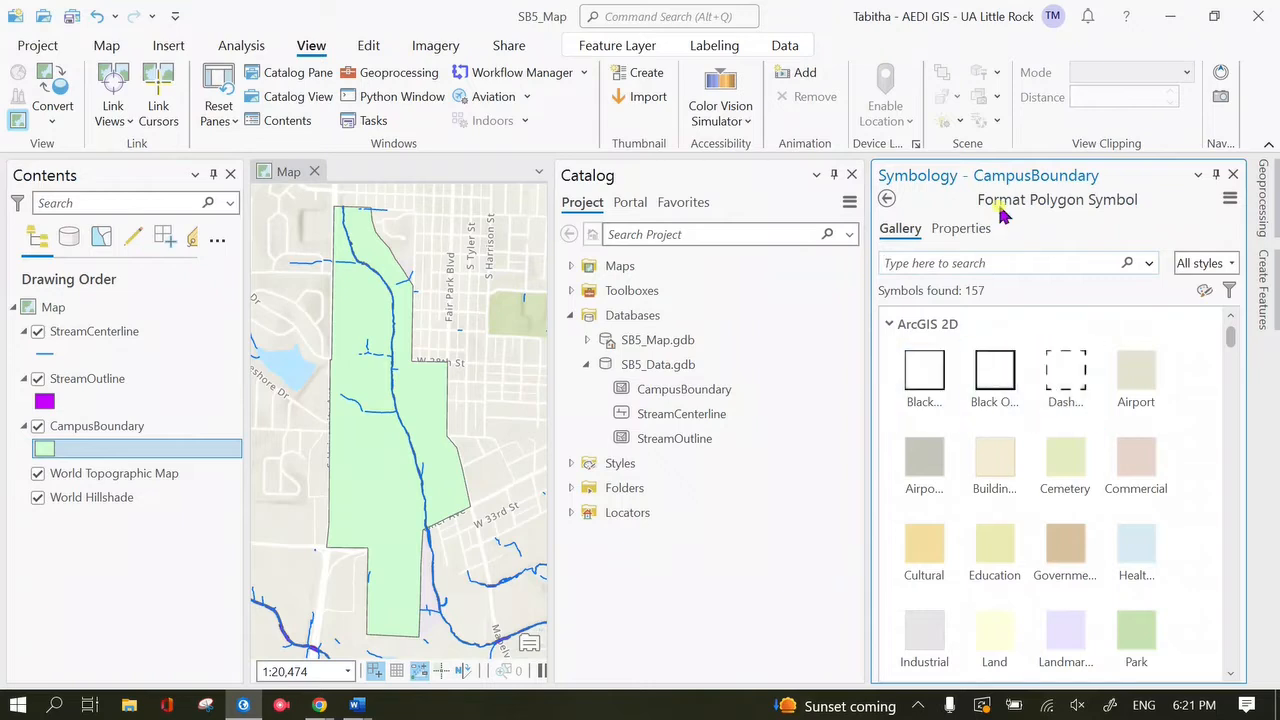
left_click(965, 230)
left_click(1205, 350)
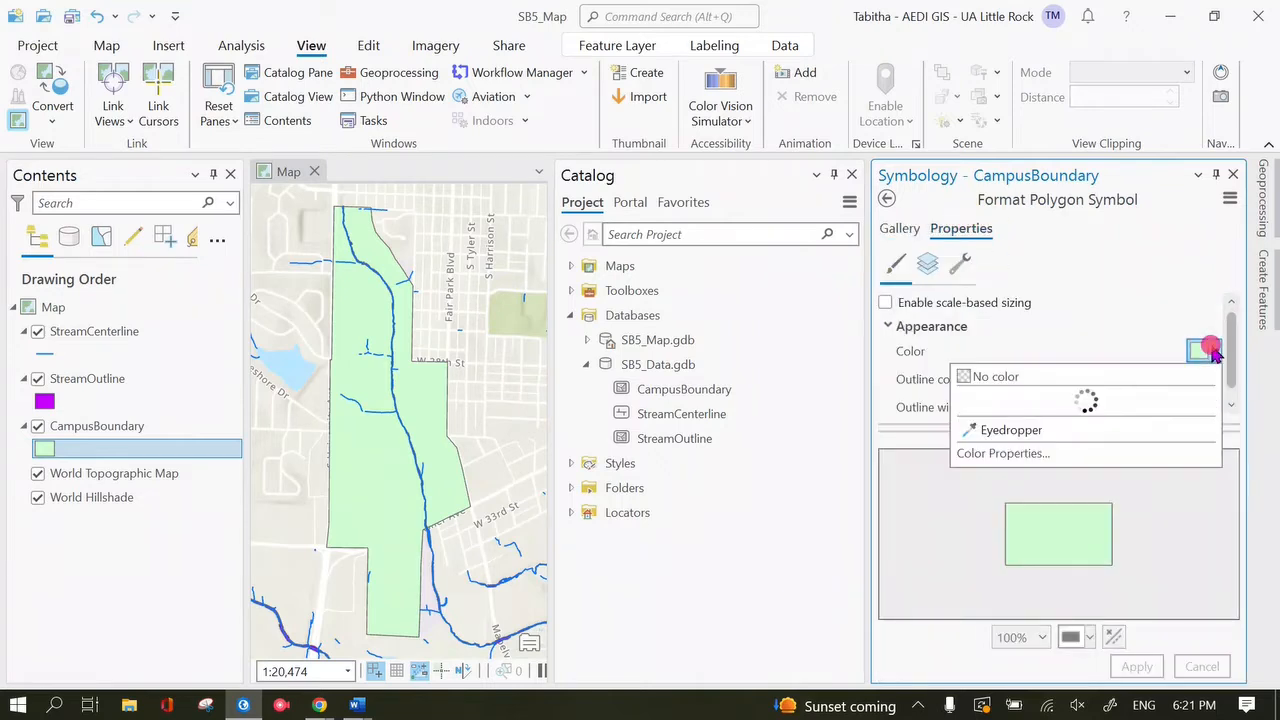
left_click(1057, 377)
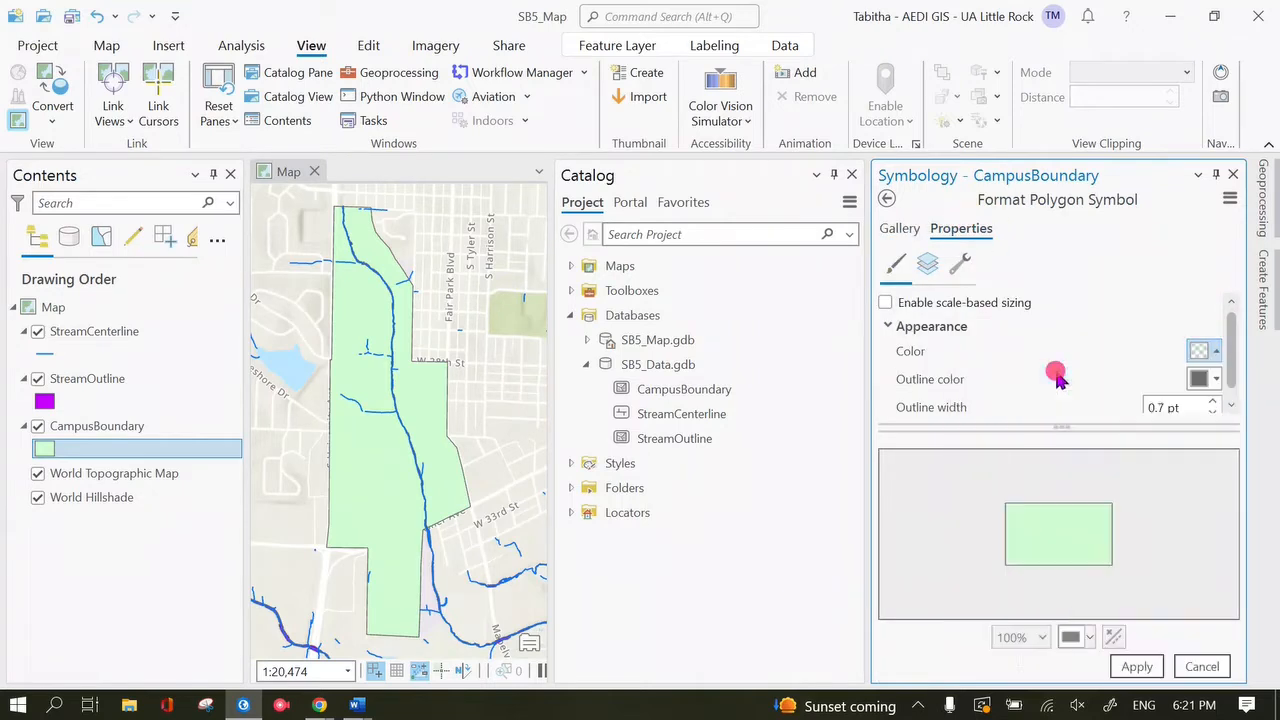
left_click(1137, 668)
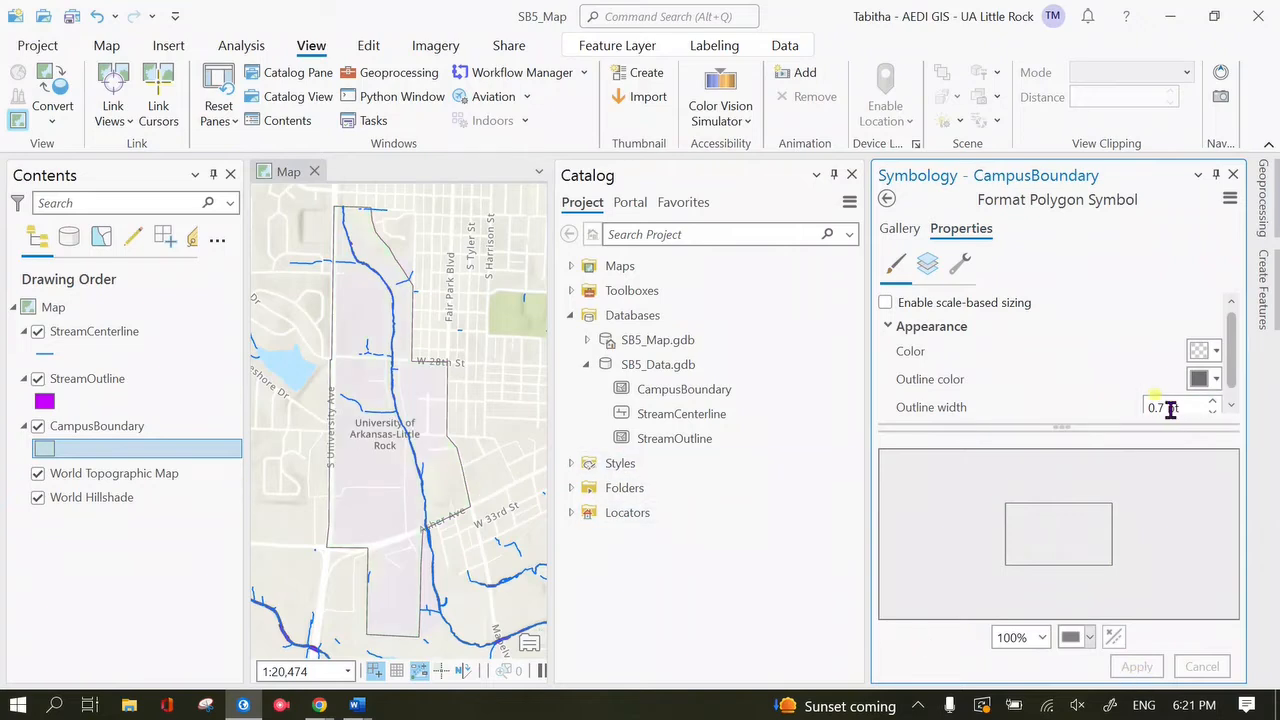
- Set the CampusBoundary symbol's outline color to red, apply it and close the symbology settings
scroll(1232, 376, "down", 1)
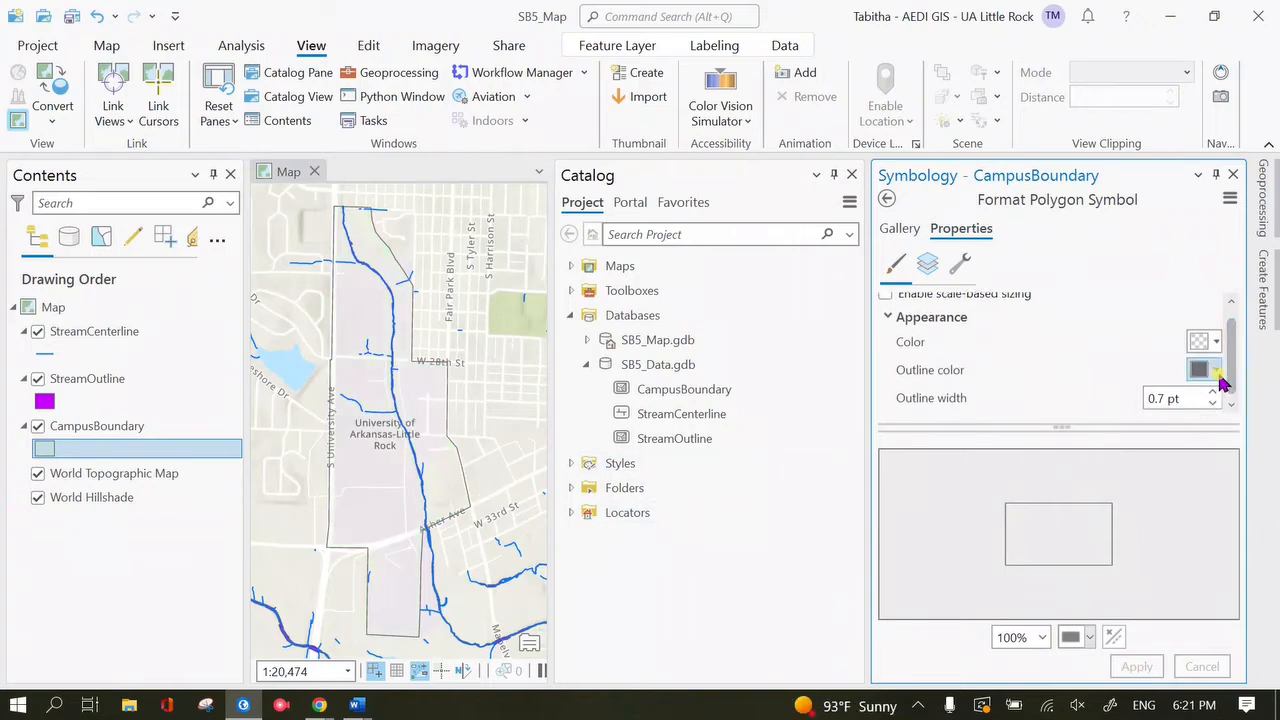
left_click(1206, 369)
left_click(993, 480)
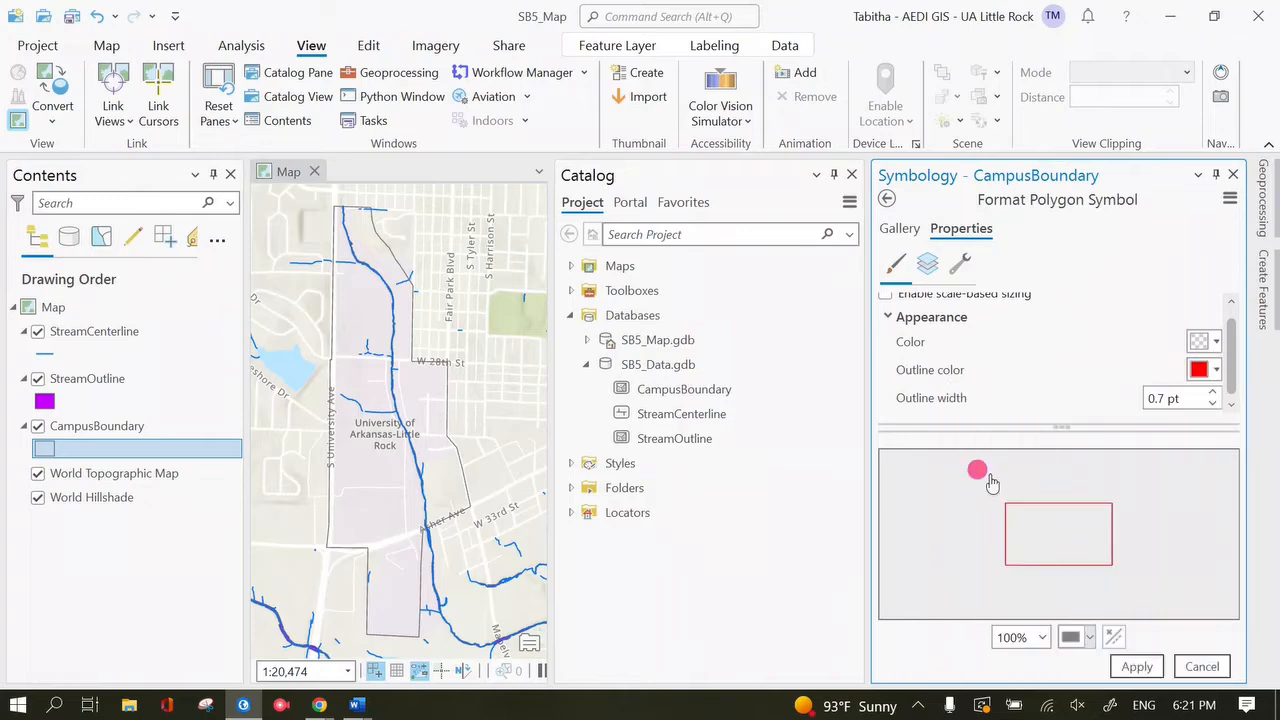
left_click(1135, 668)
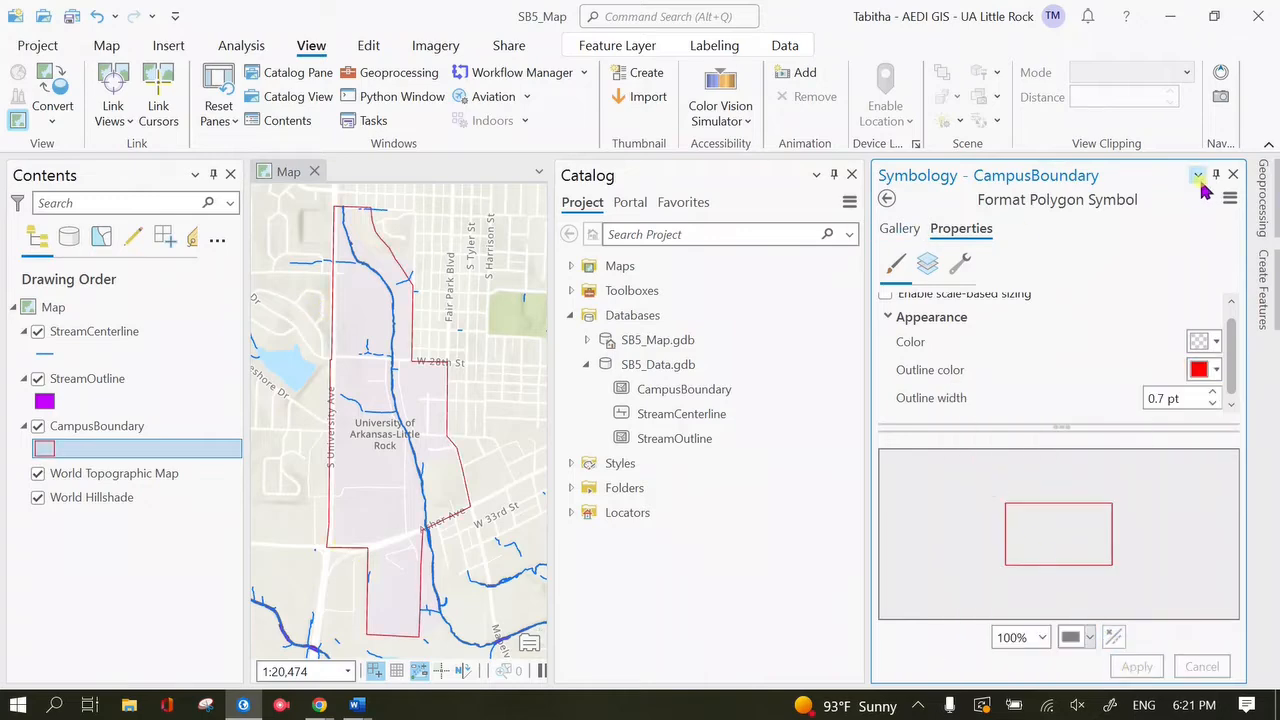
left_click(1233, 175)
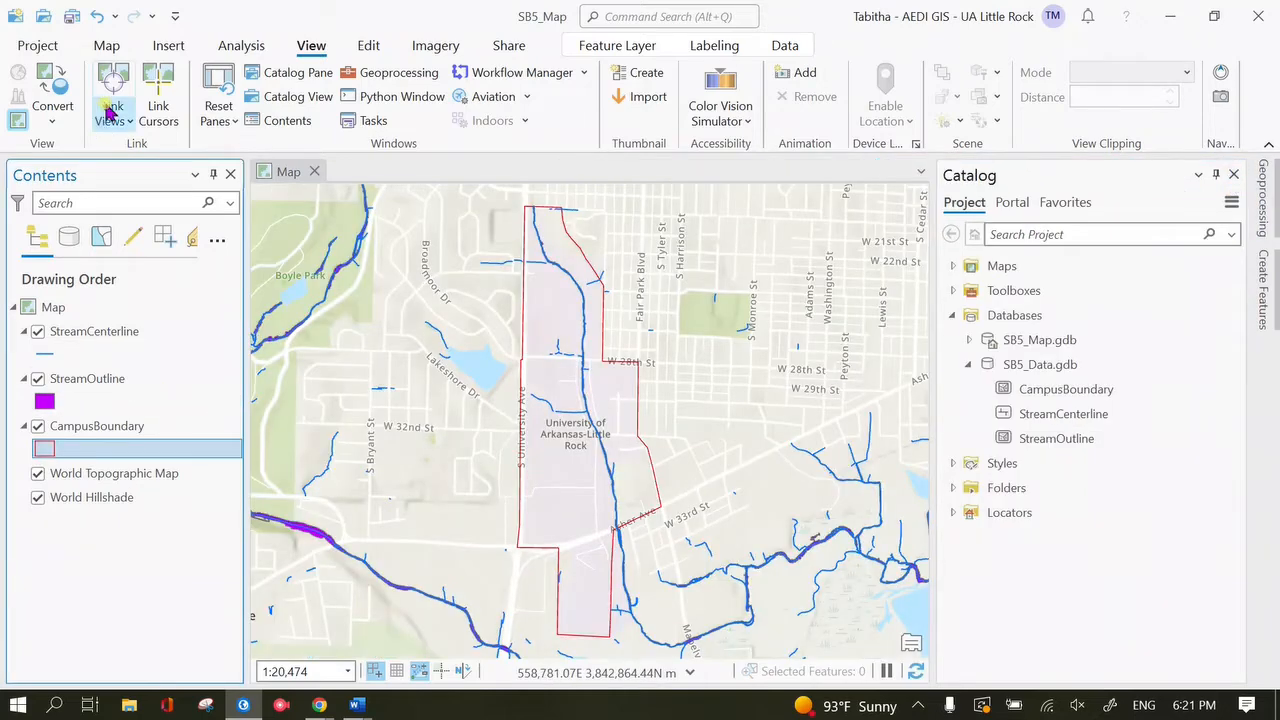
- Change the map's basemap to Imagery
left_click(106, 45)
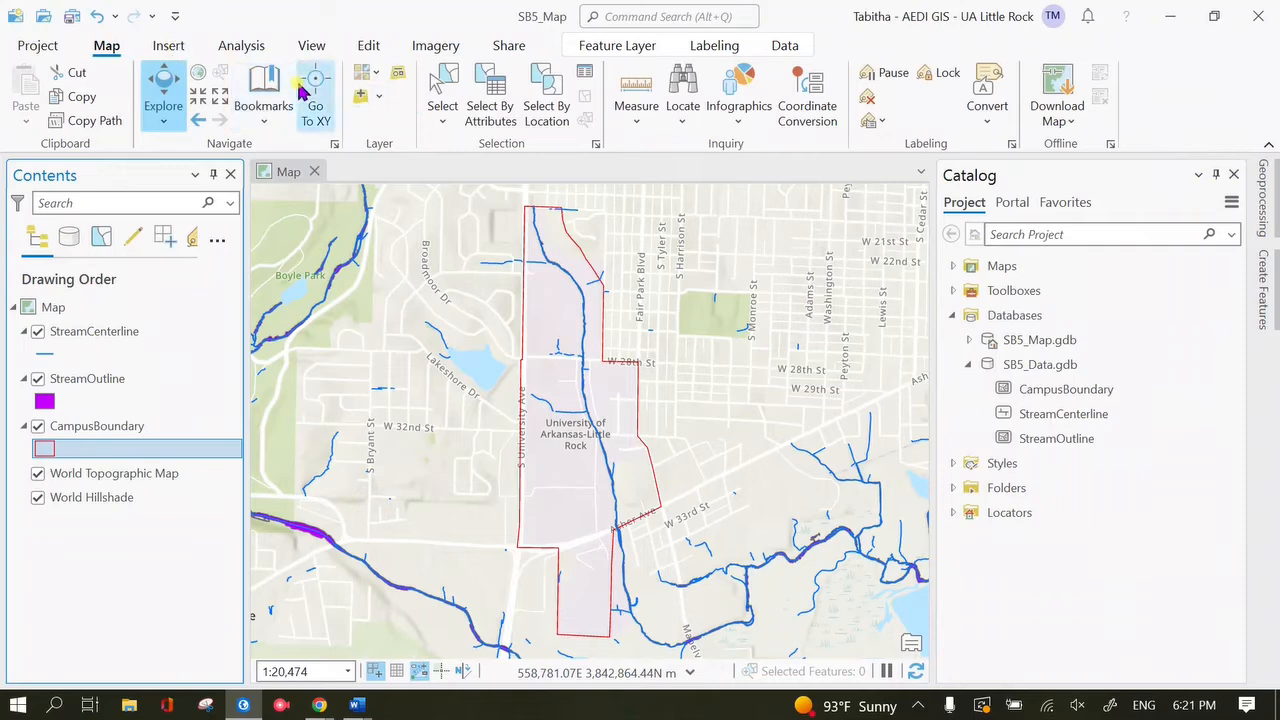
left_click(365, 76)
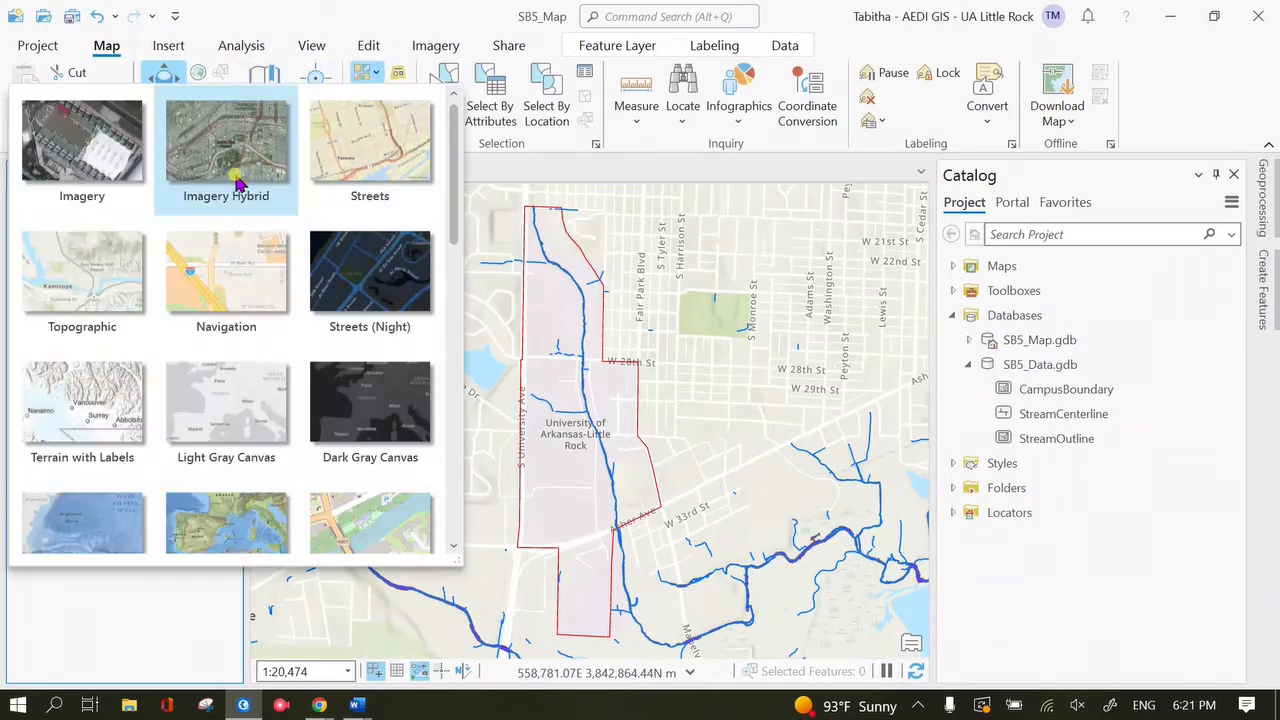
left_click(147, 173)
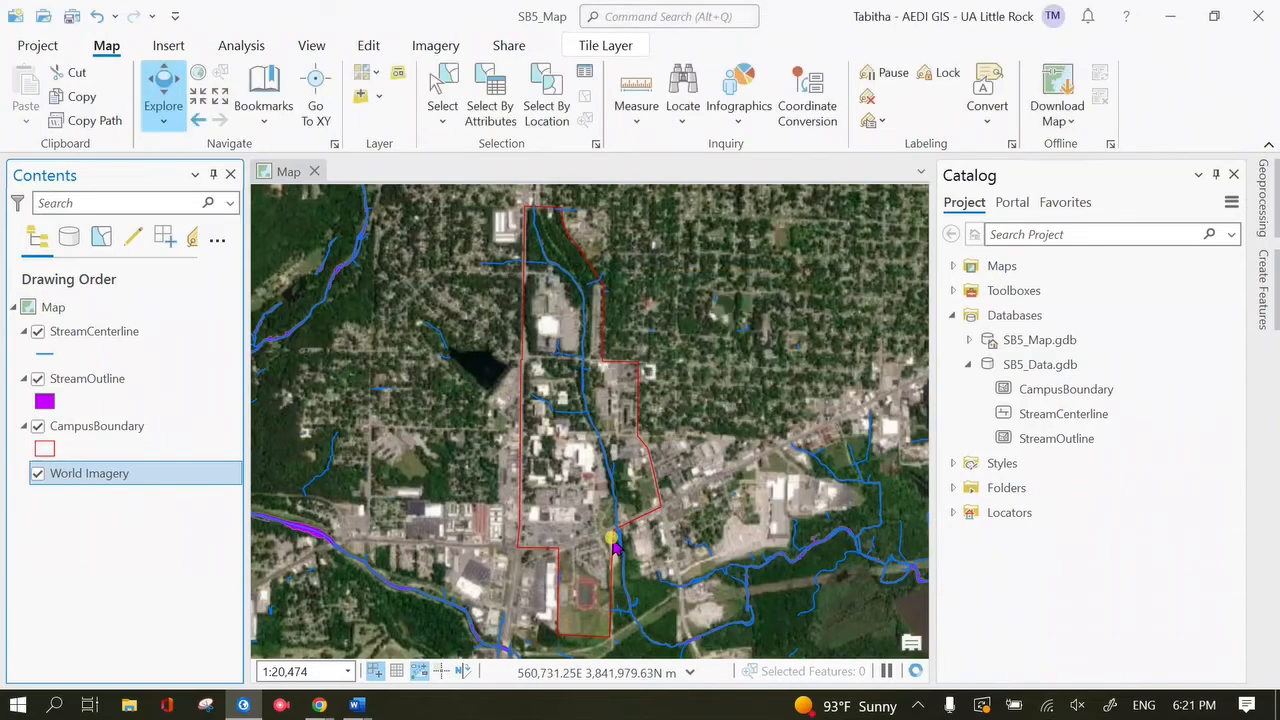
- Inspect the stream layers over the campus imagery and turn off the StreamOutline layer
scroll(598, 485, "up", 2)
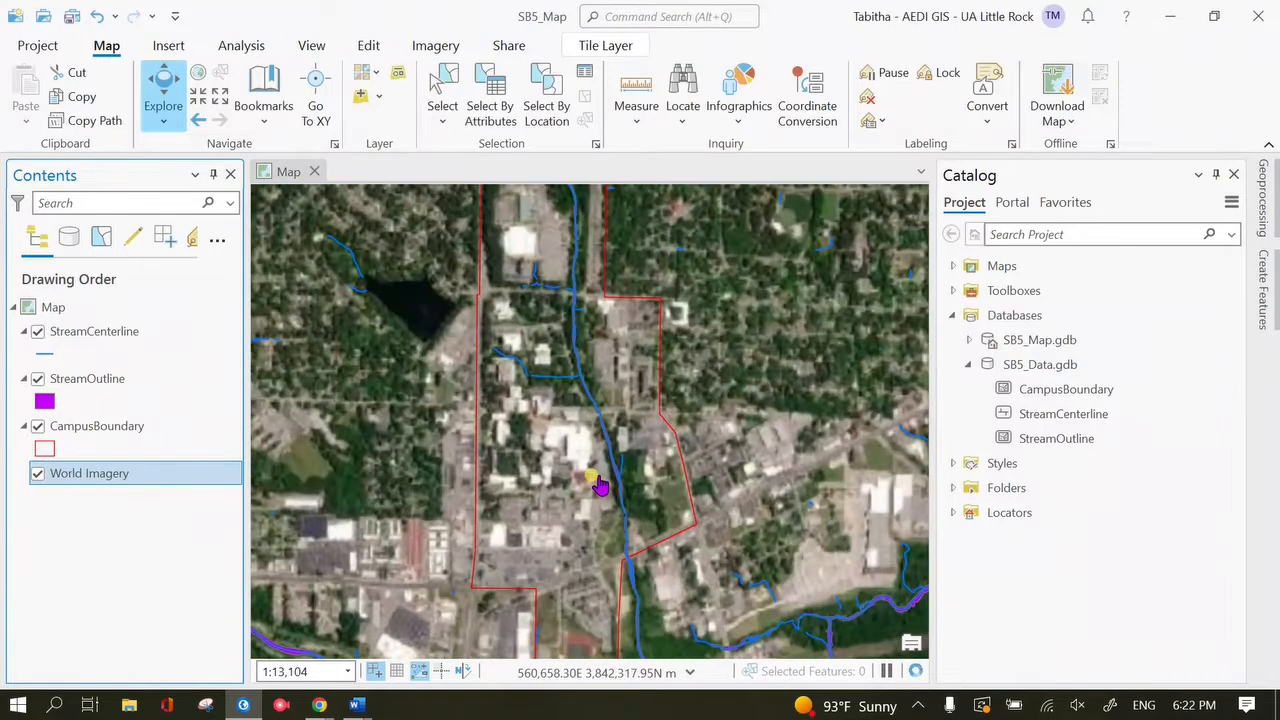
left_click_drag(598, 438, 648, 532)
scroll(598, 415, "up", 2)
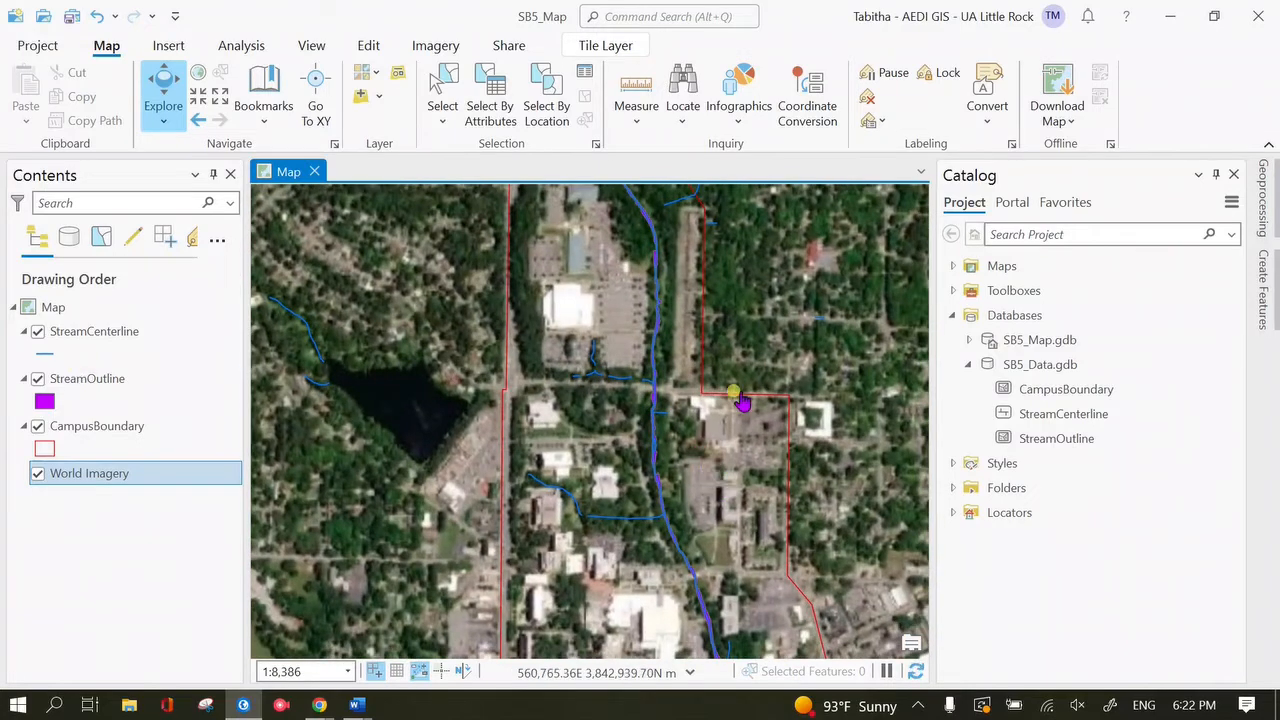
scroll(740, 400, "up", 6)
left_click_drag(743, 400, 806, 434)
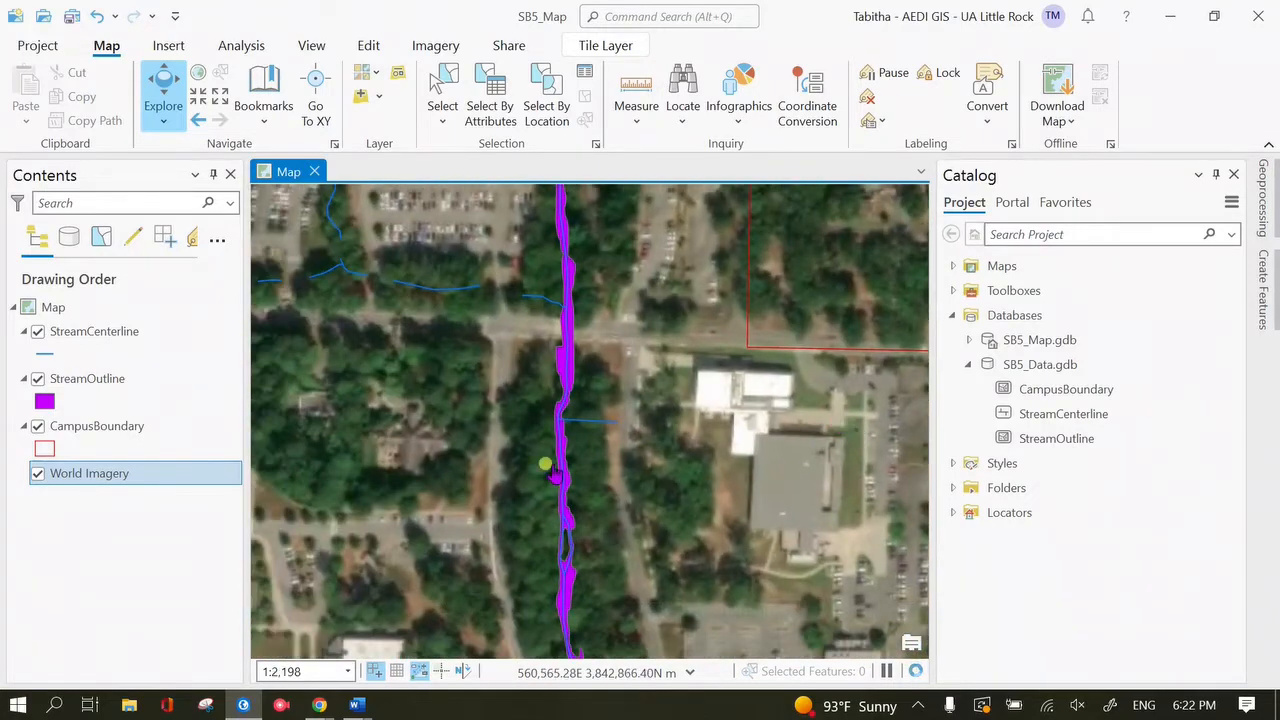
left_click_drag(286, 424, 349, 242)
left_click_drag(593, 551, 627, 227)
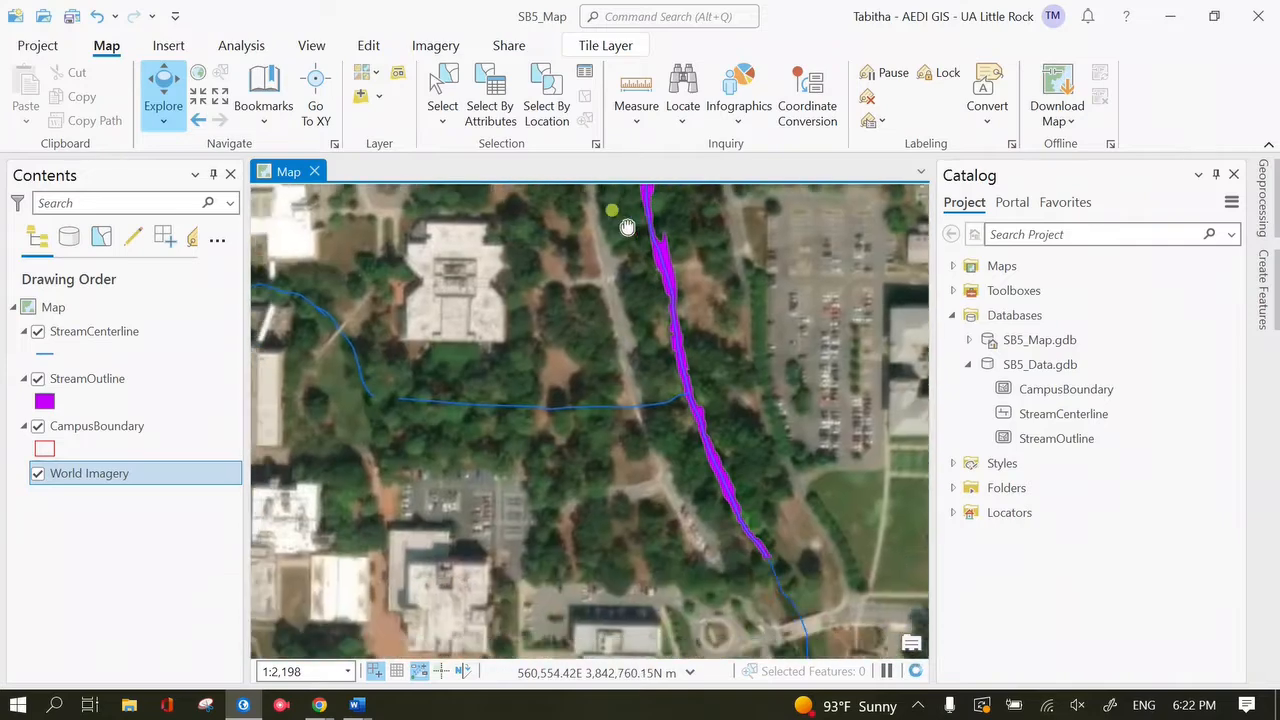
left_click_drag(749, 494, 699, 404)
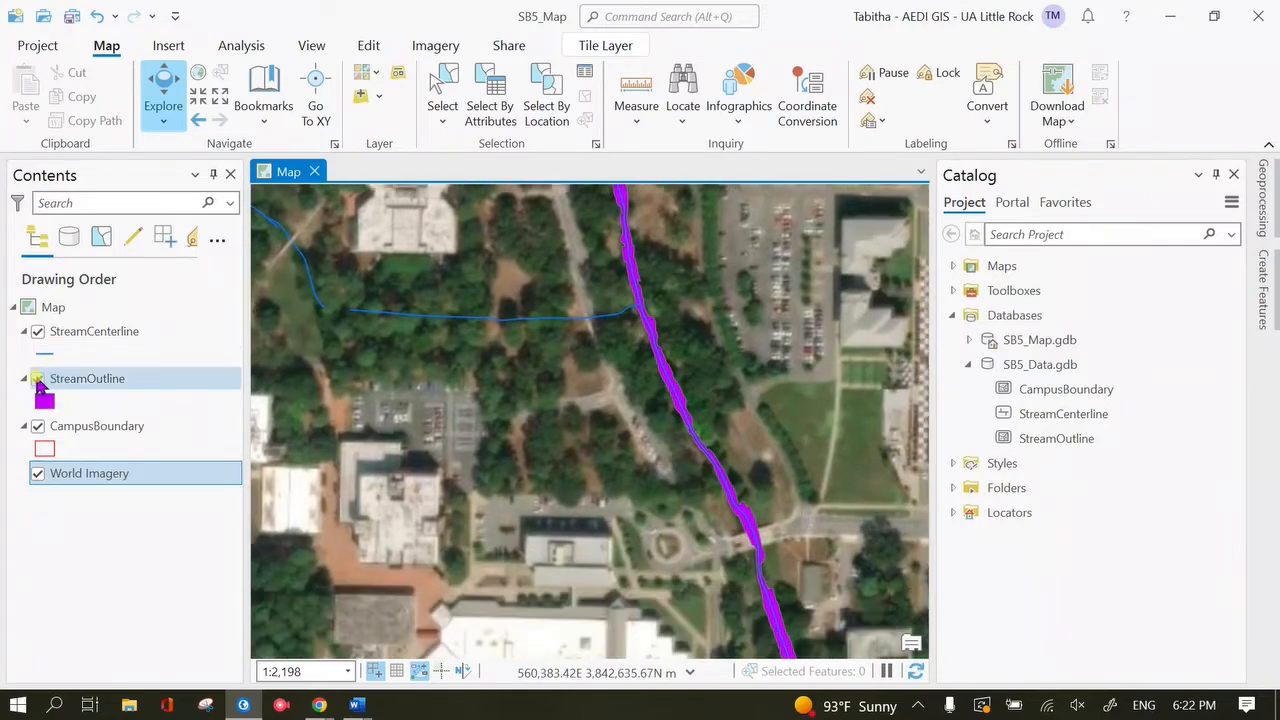
left_click(38, 379)
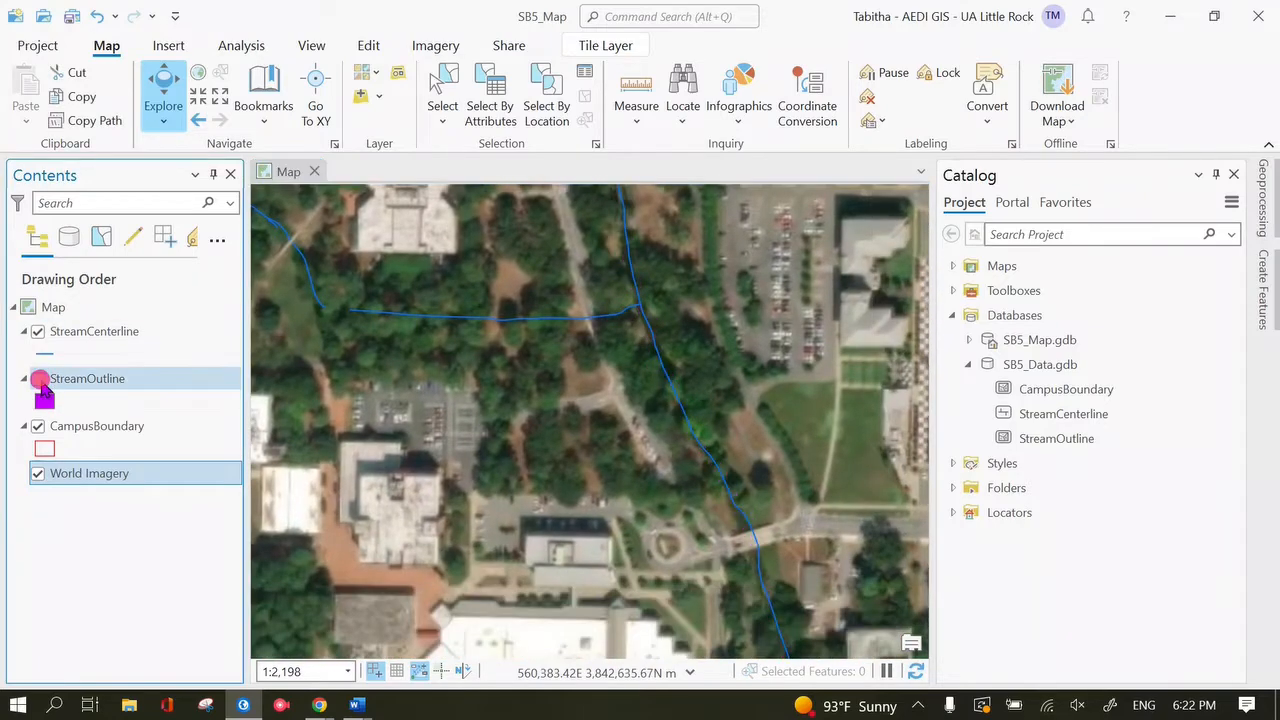
- Turn the StreamOutline layer back on and compare it with StreamCenterline by toggling the visibility of each layer
left_click(38, 379)
left_click_drag(752, 370, 814, 463)
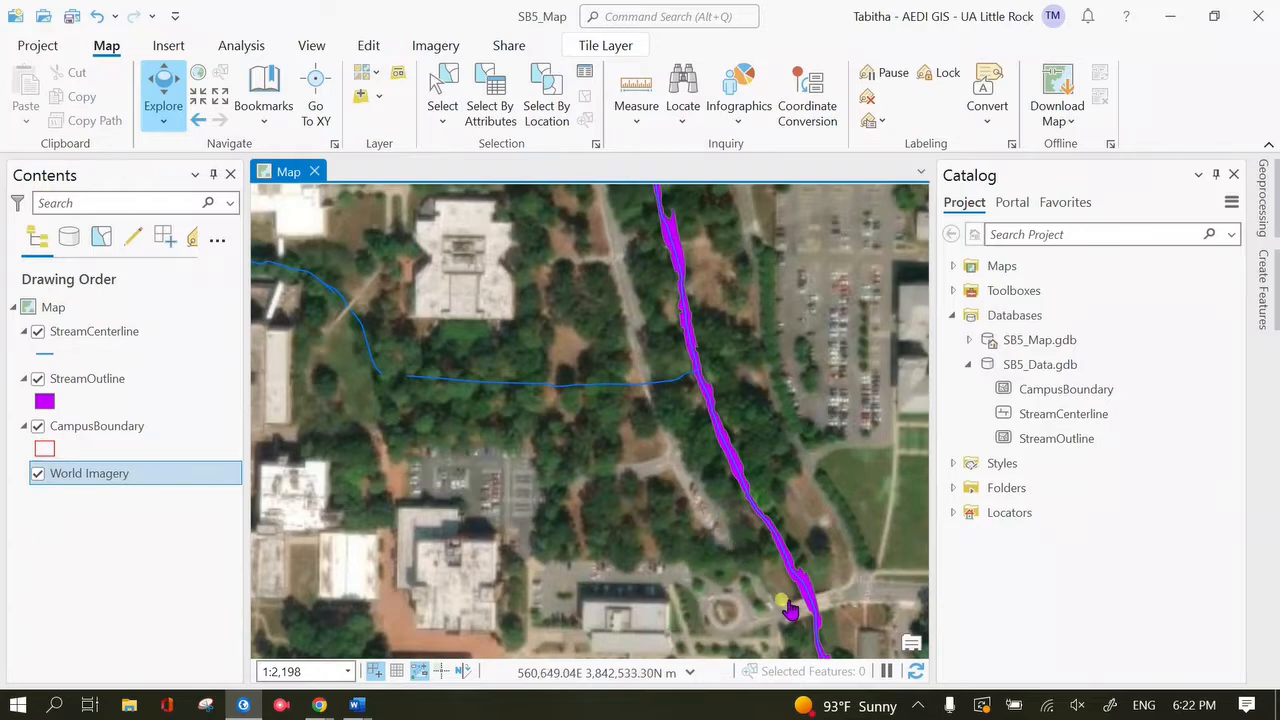
left_click_drag(728, 465, 729, 560)
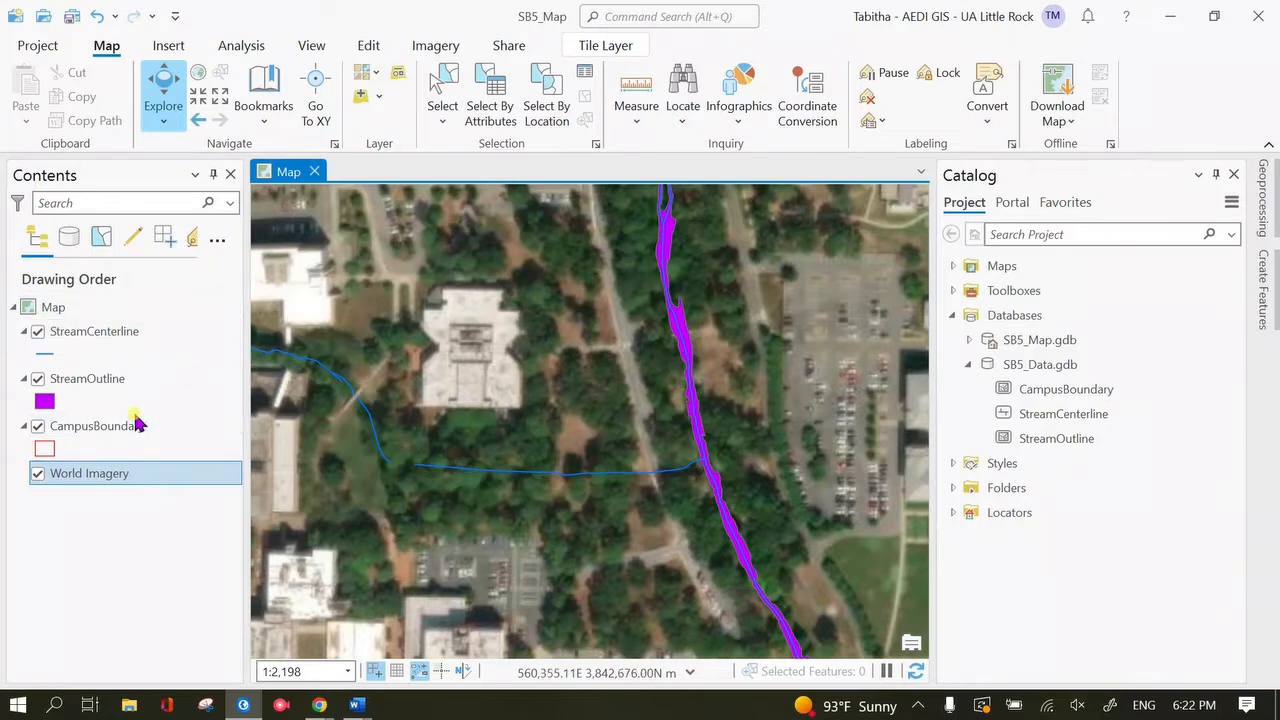
left_click(39, 331)
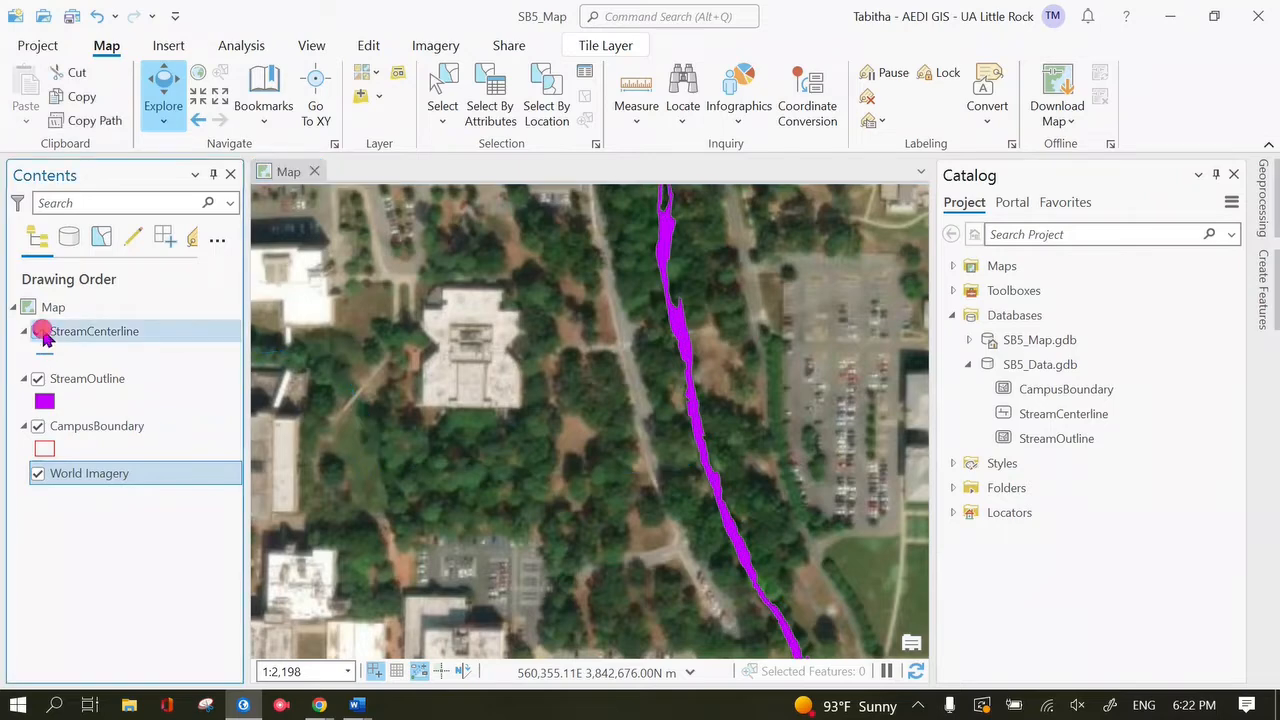
left_click(39, 331)
left_click(36, 378)
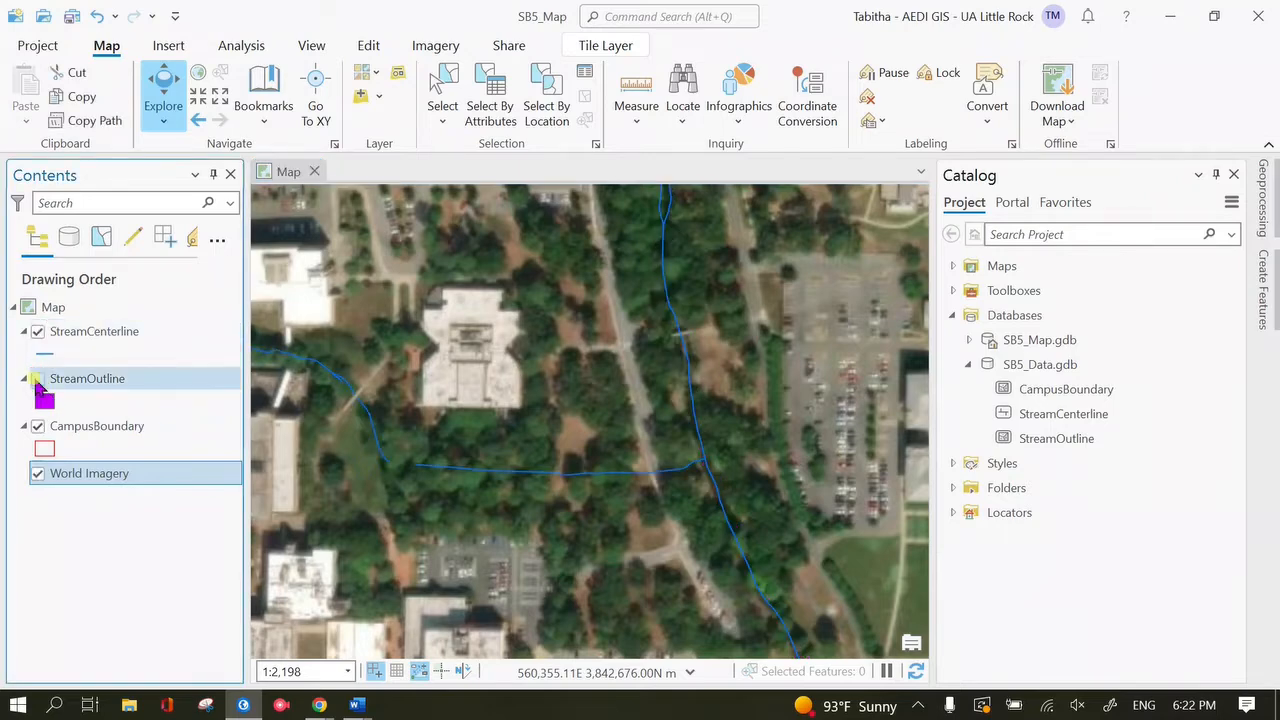
left_click(36, 378)
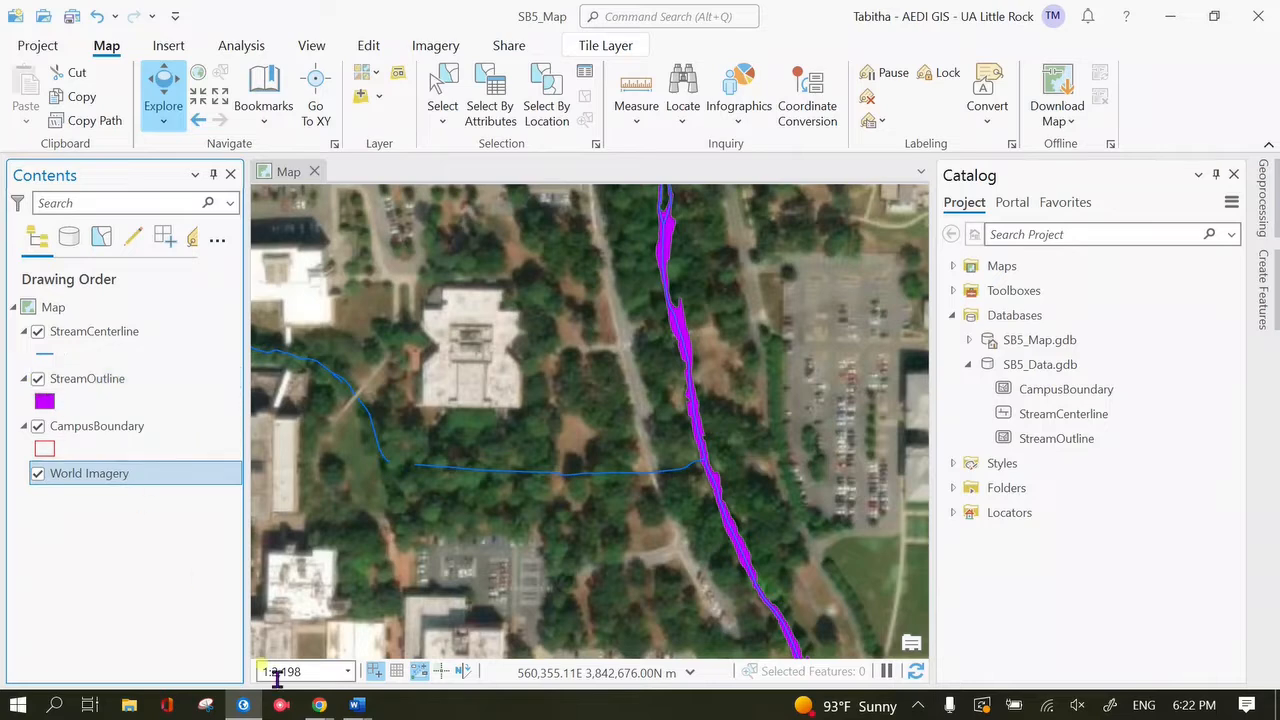
left_click(916, 706)
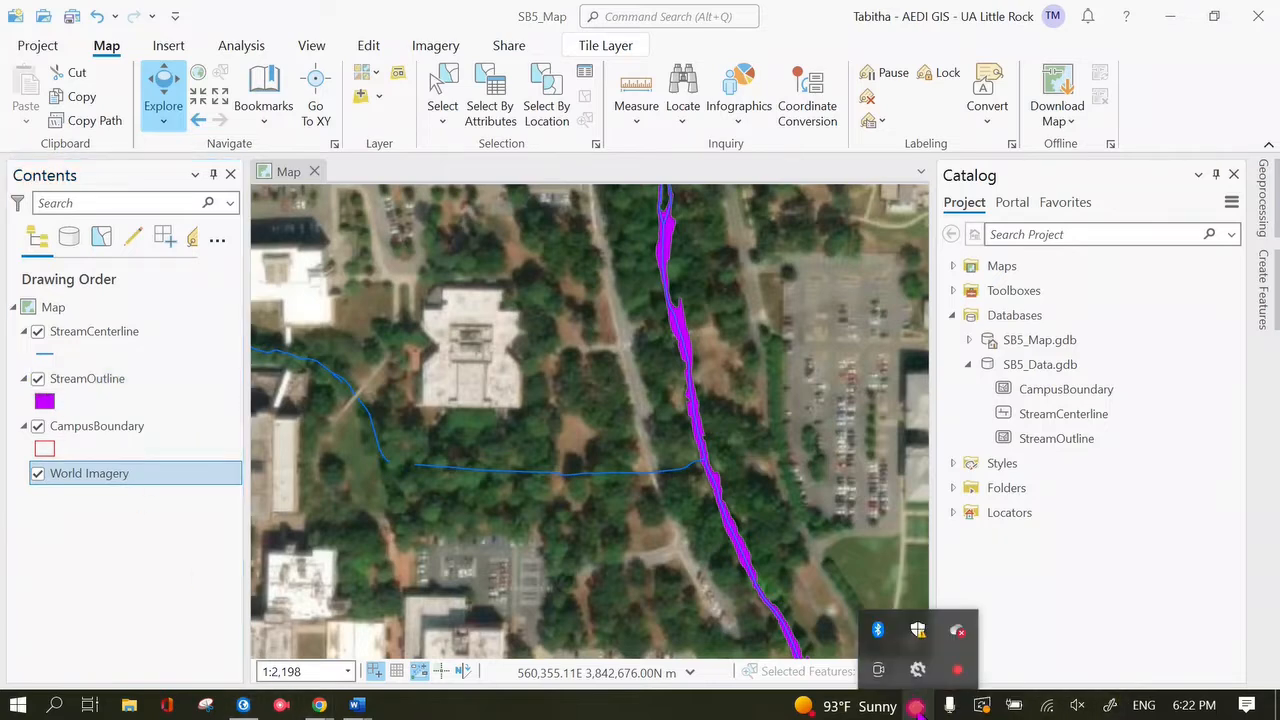
left_click(955, 670)
left_click(750, 322)
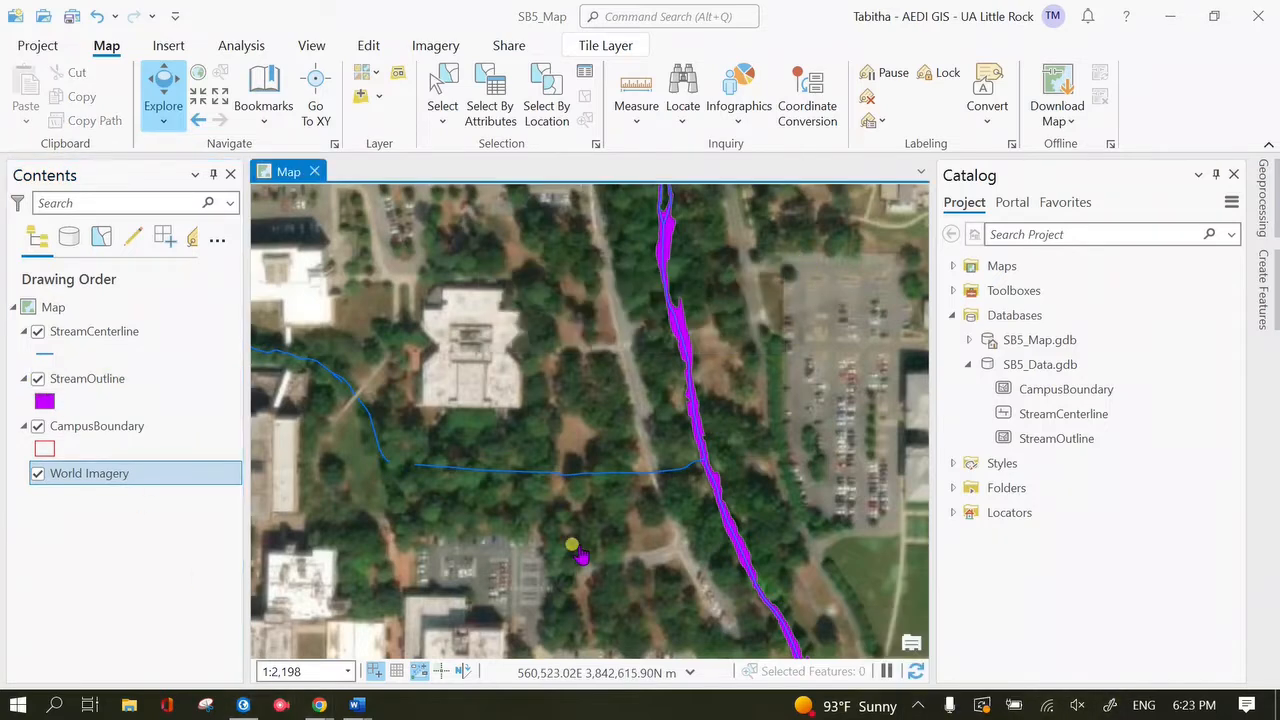
- Zoom the map to the full extent of the CampusBoundary layer
right_click(62, 430)
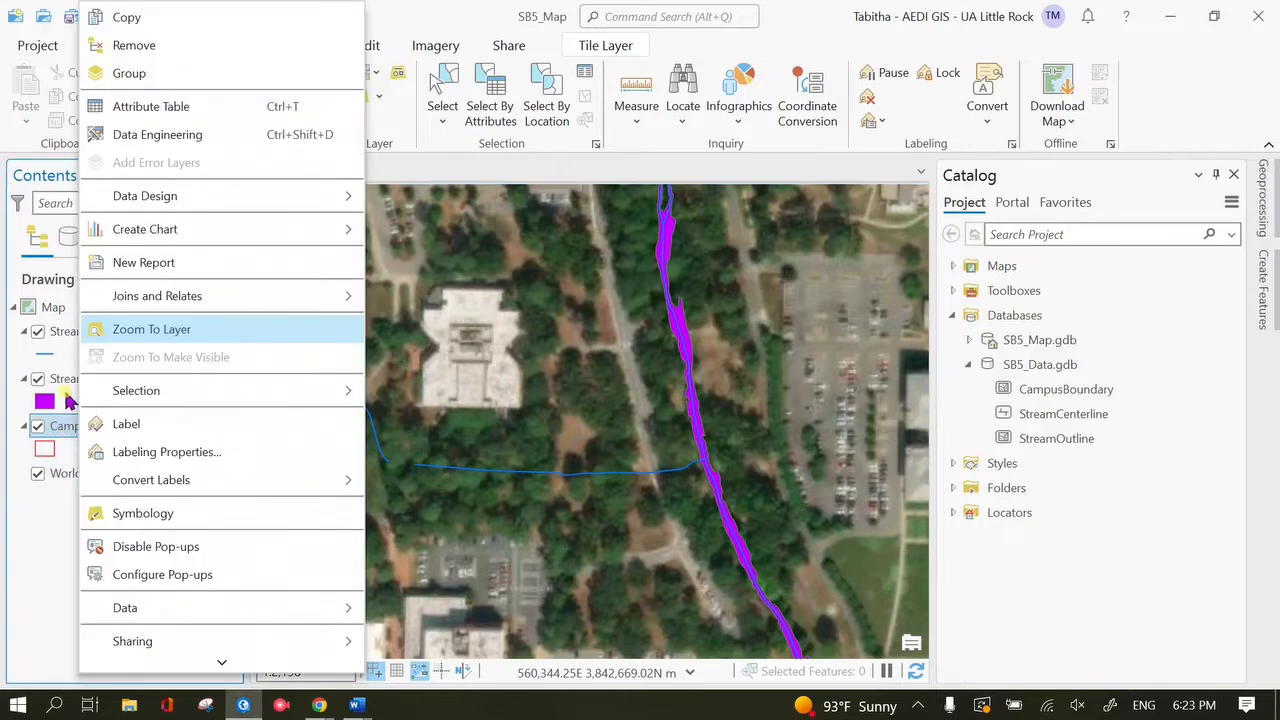
left_click(268, 330)
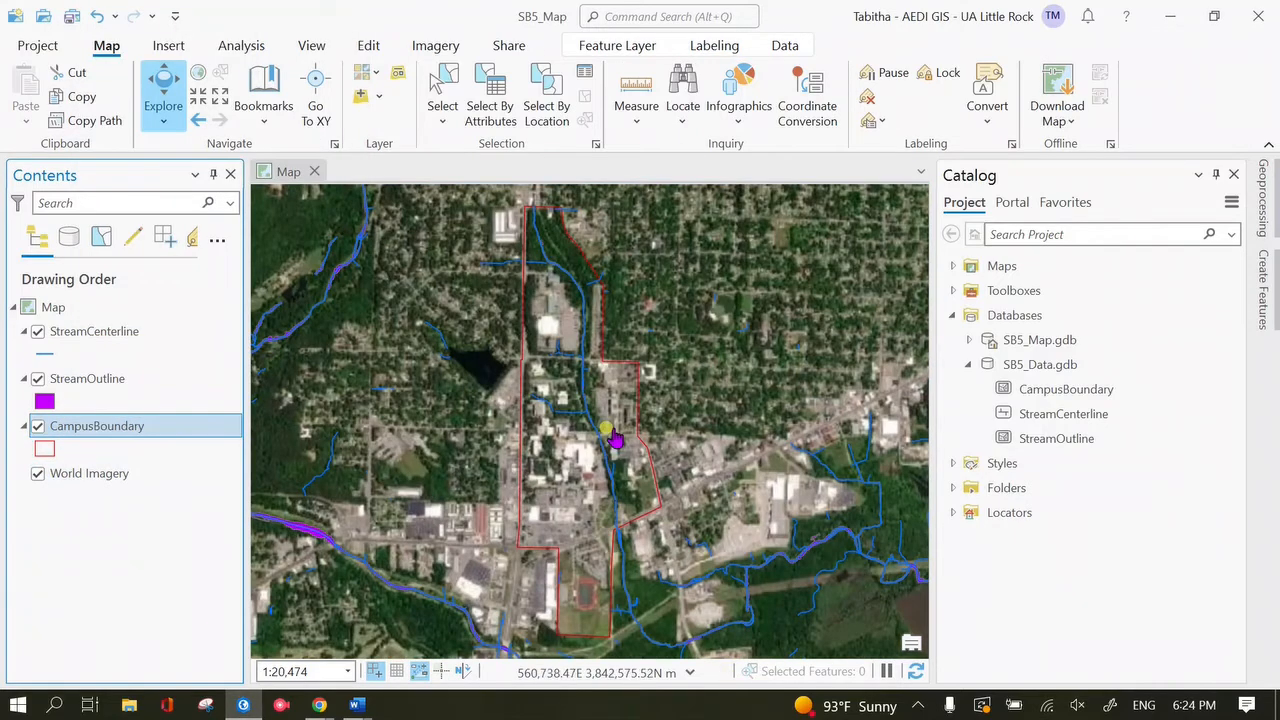
left_click_drag(613, 440, 617, 452)
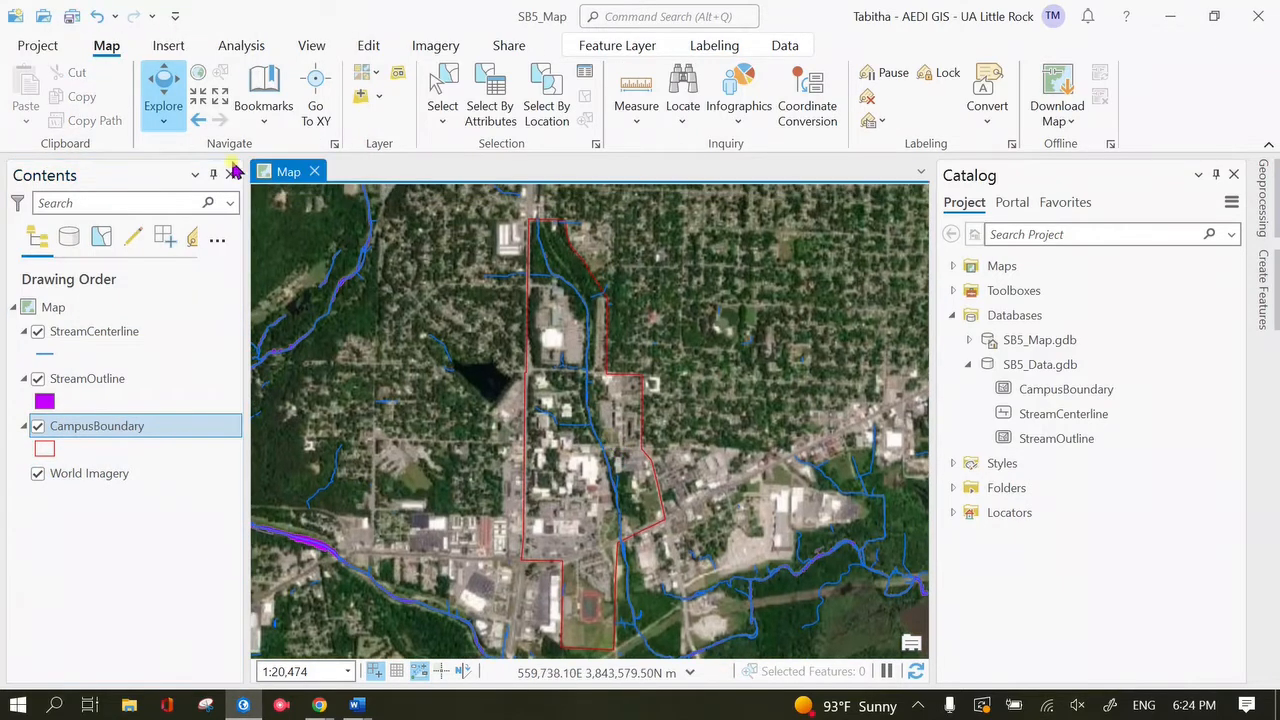
- Change the map's basemap to Light Gray Canvas
left_click(366, 78)
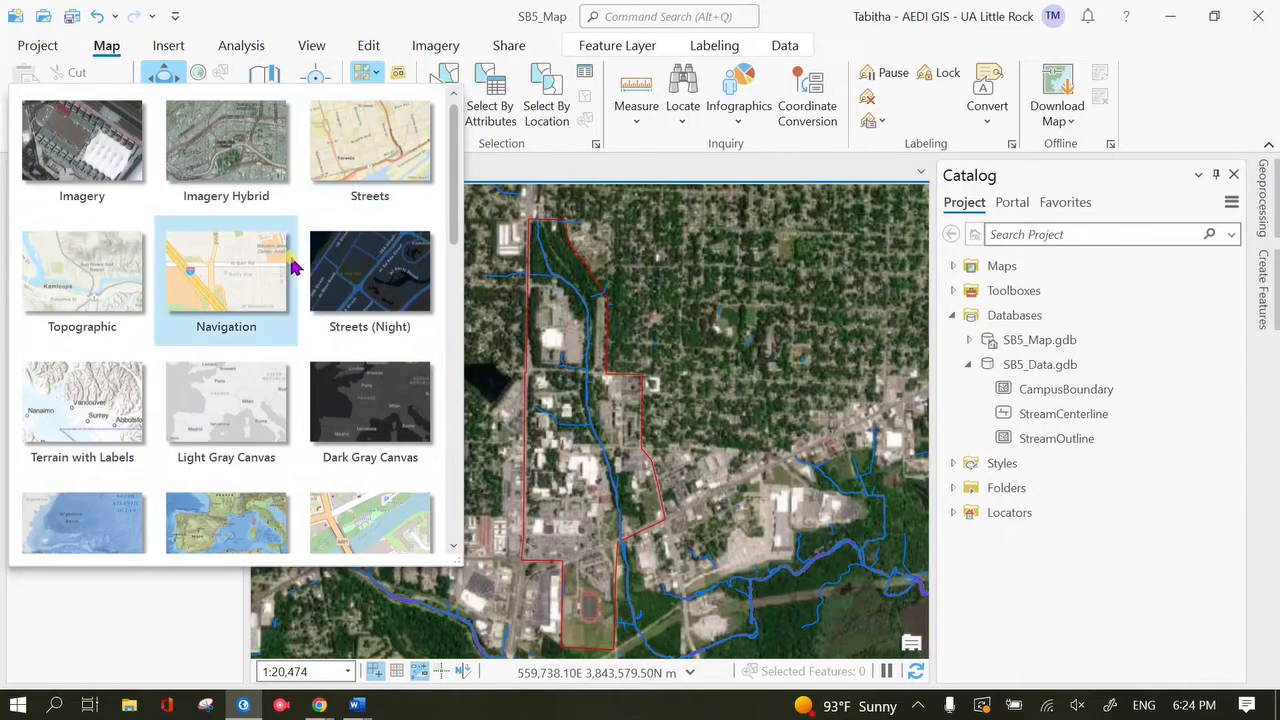
left_click(237, 392)
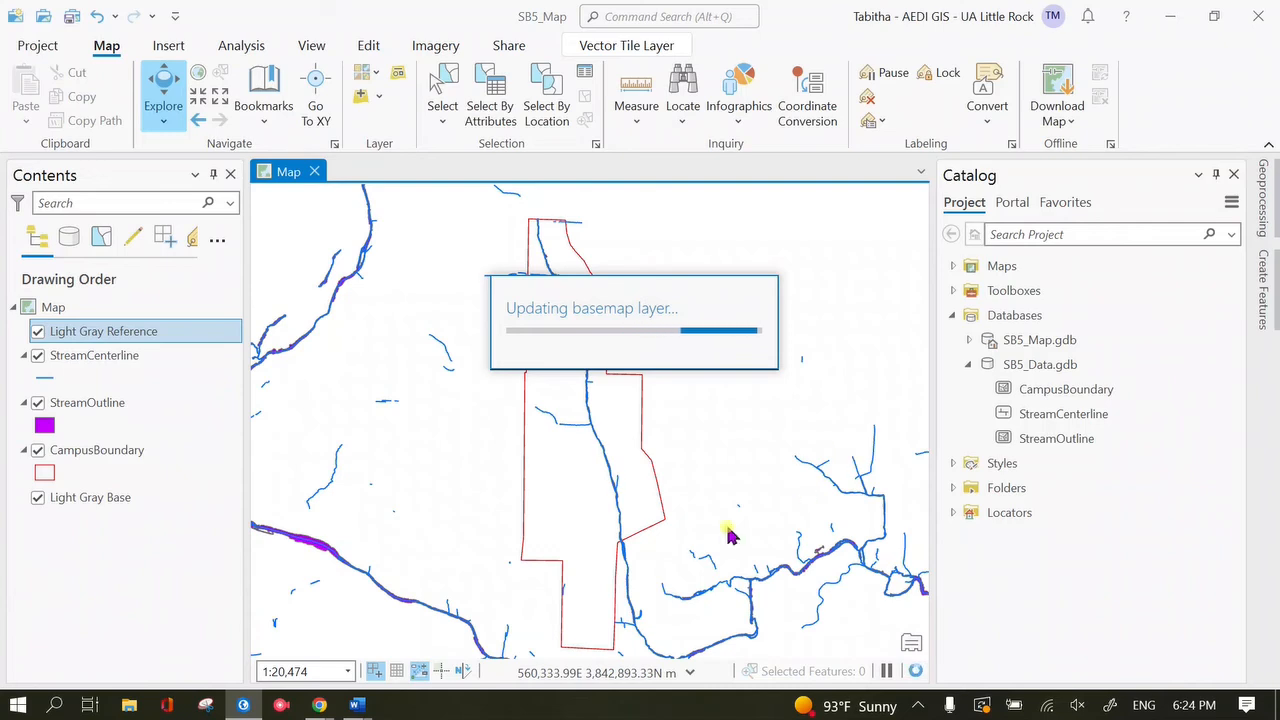
left_click(697, 463)
left_click_drag(710, 477, 686, 449)
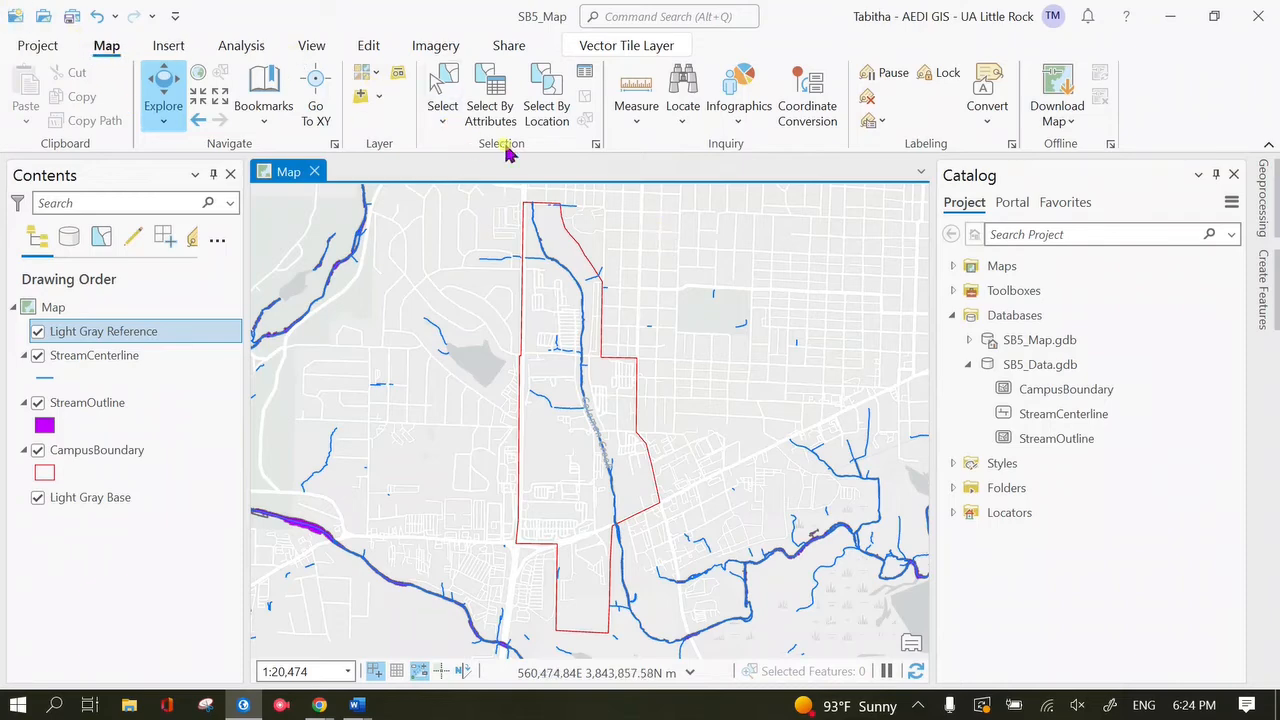
- Open Select By Location and move the Light Gray Reference layer below CampusBoundary in the drawing order
left_click(546, 108)
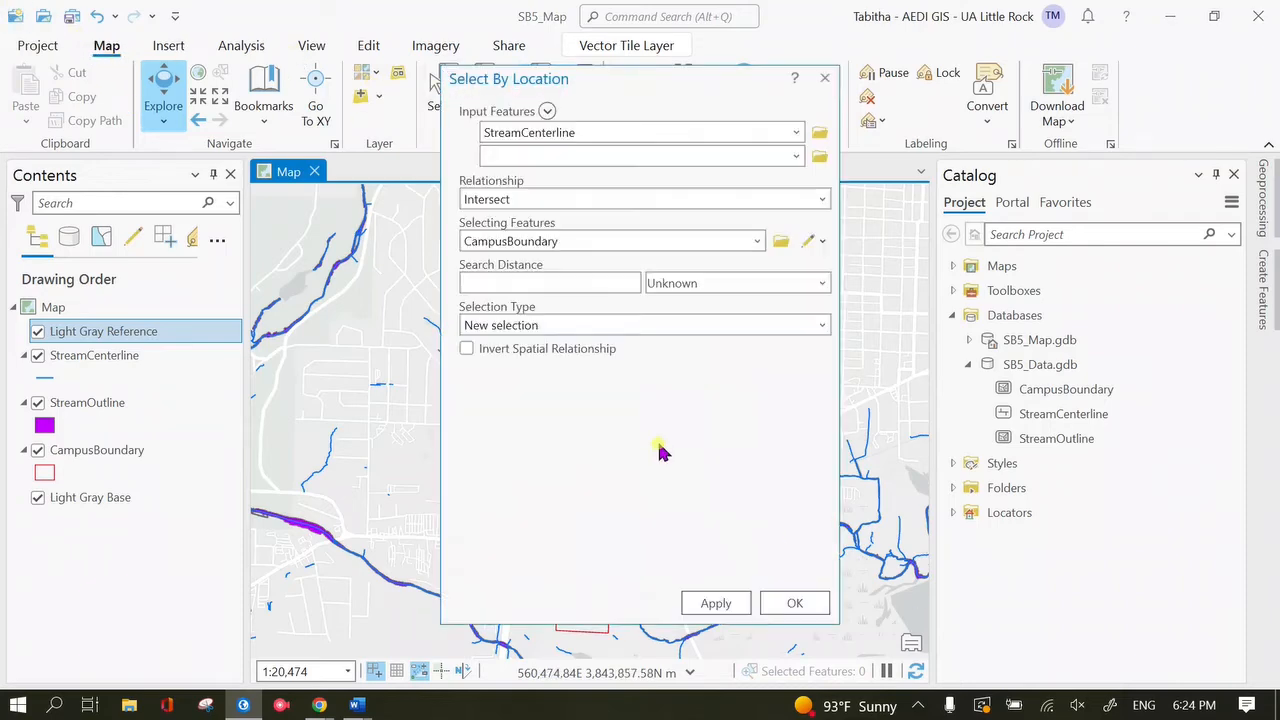
left_click_drag(560, 79, 855, 100)
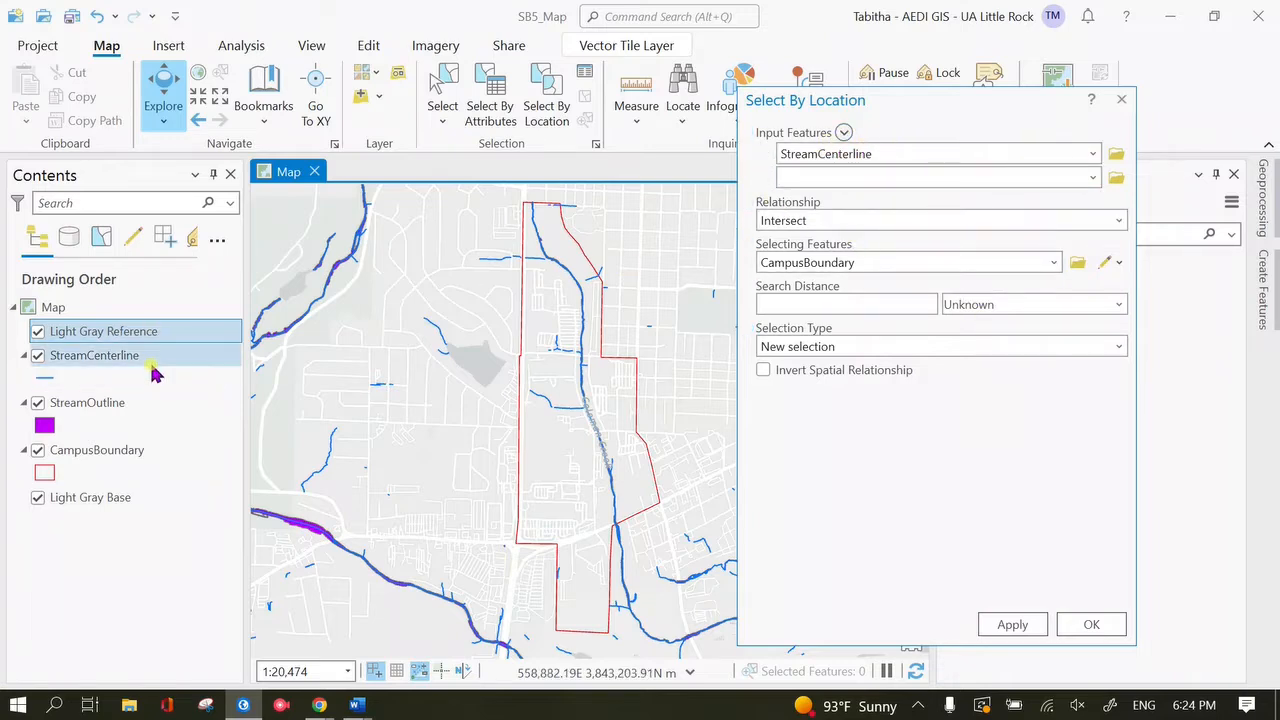
left_click_drag(149, 335, 135, 475)
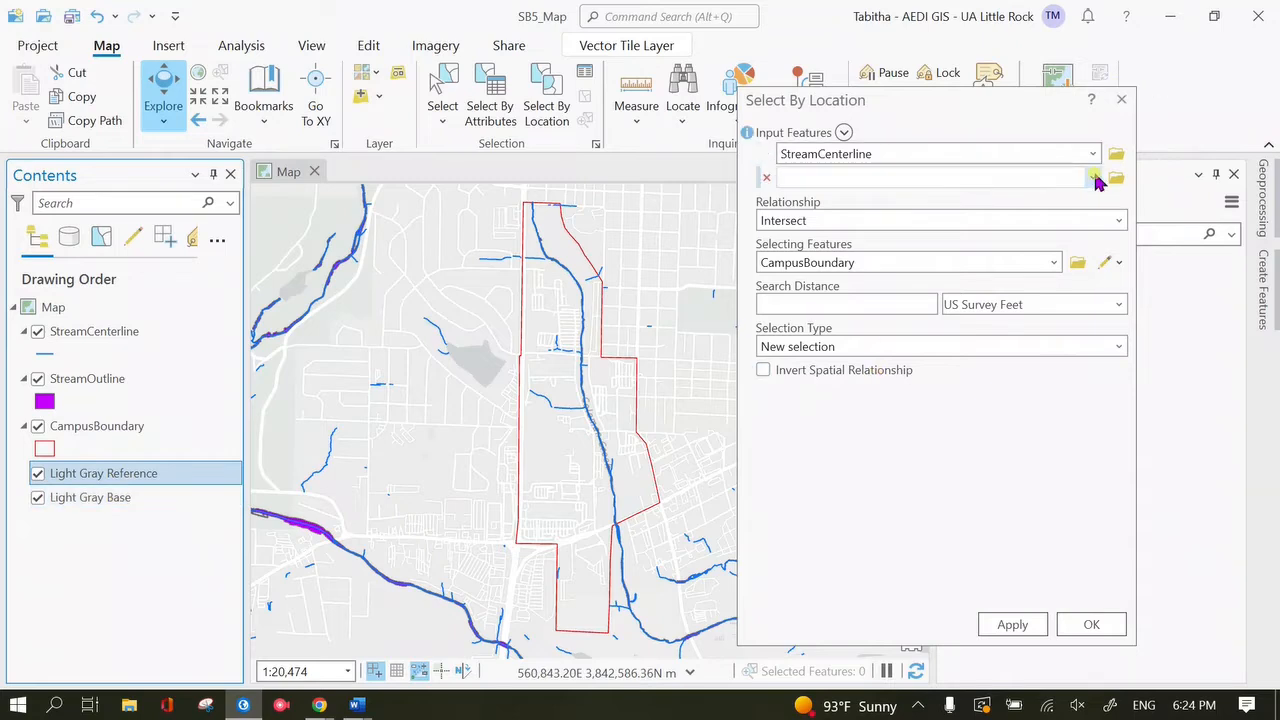
- Examine the available input layers and the spatial relationship options, including their help descriptions, in Select By Location
left_click(1092, 154)
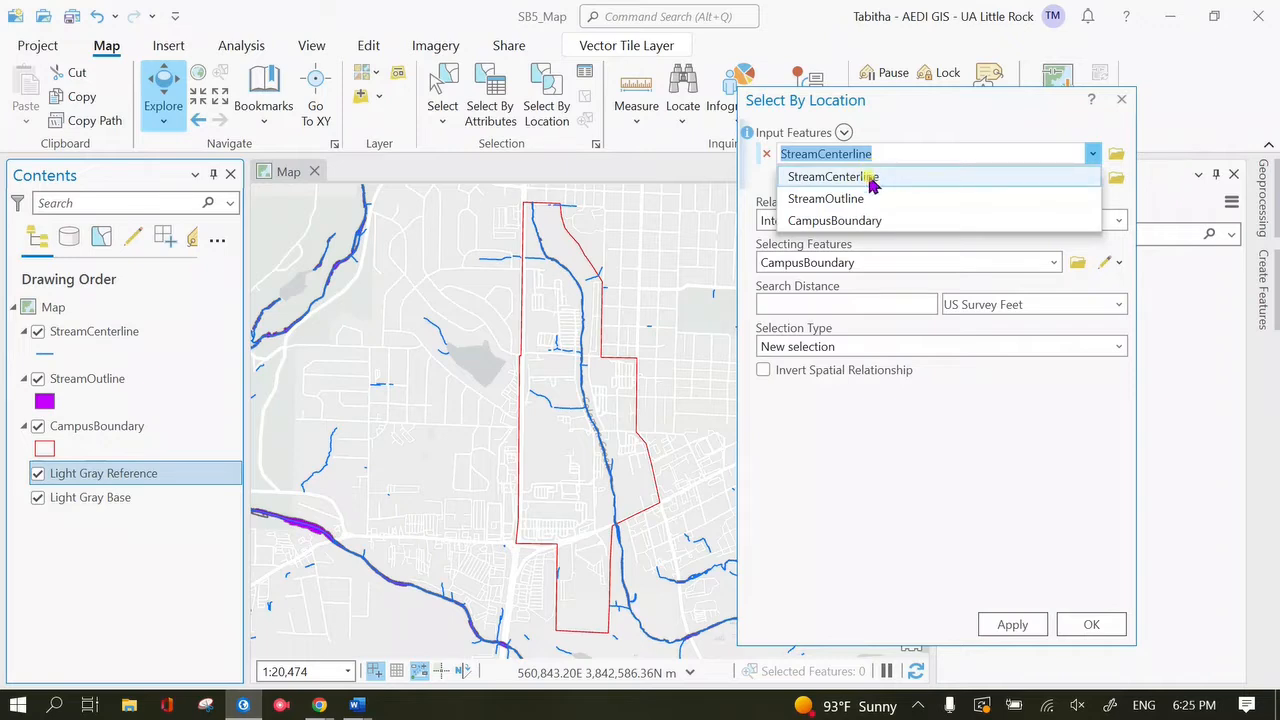
left_click(1065, 558)
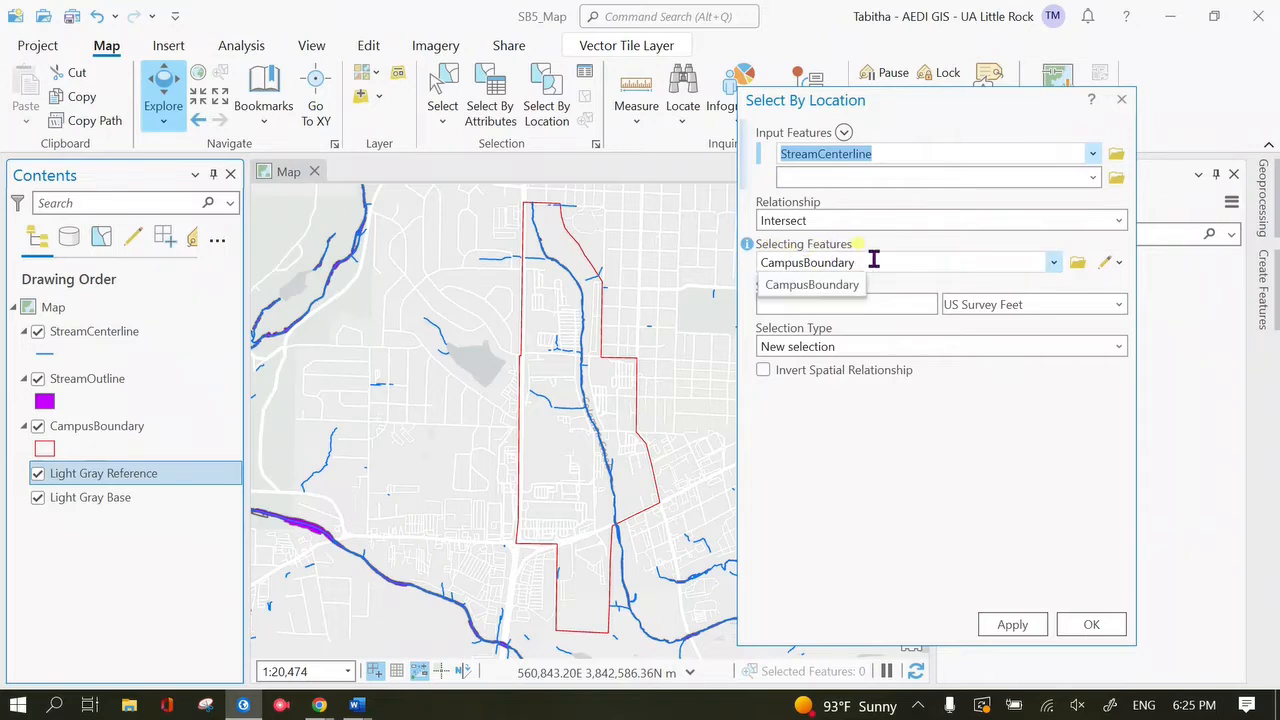
left_click(1117, 228)
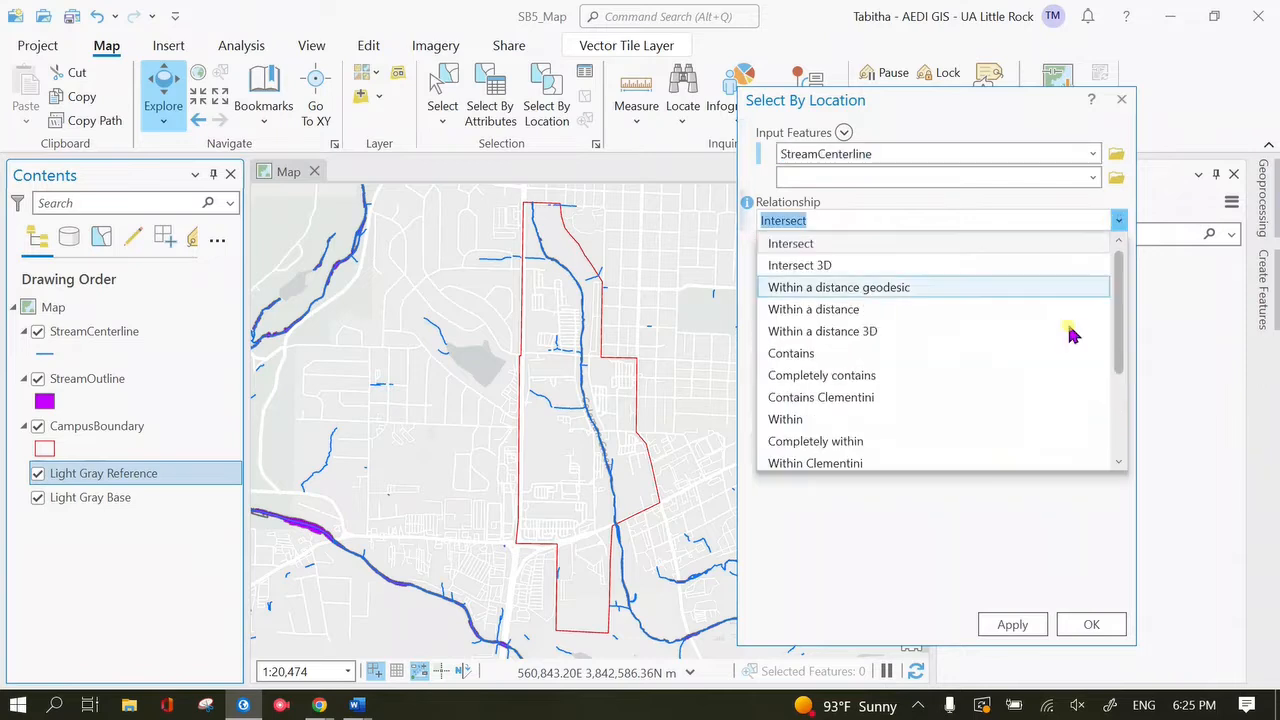
scroll(1071, 336, "down", 2)
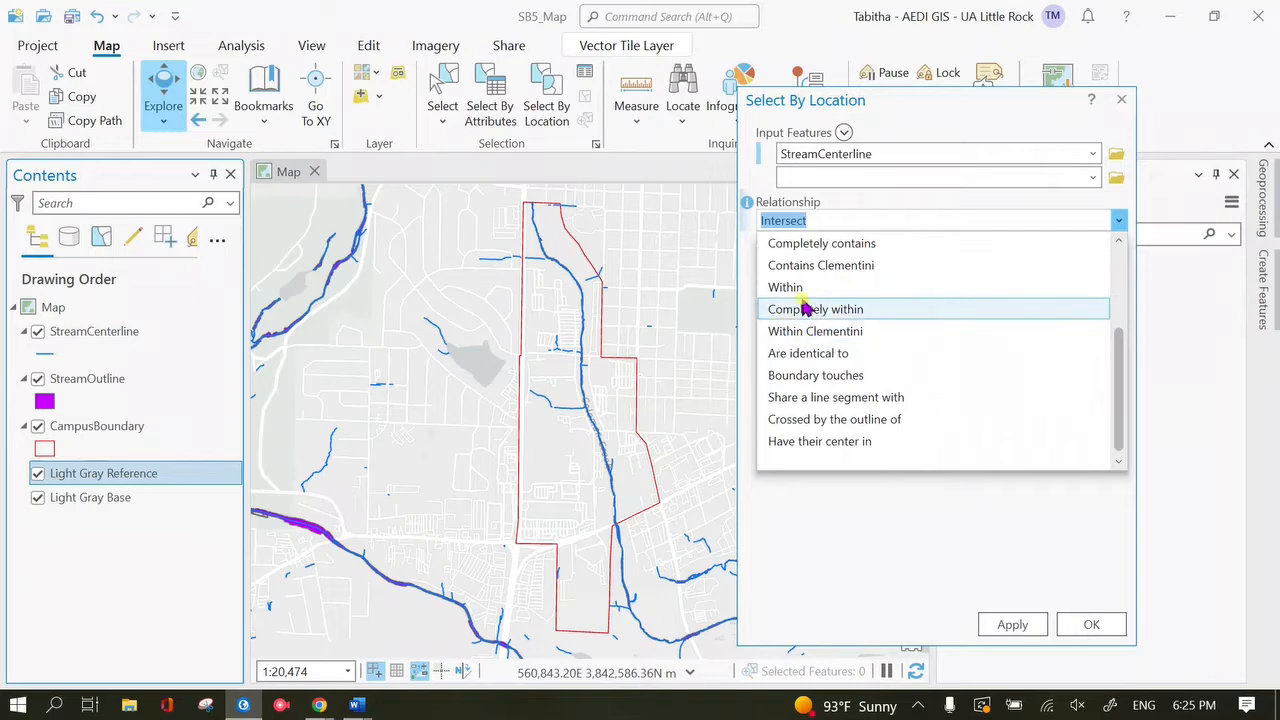
left_click(752, 206)
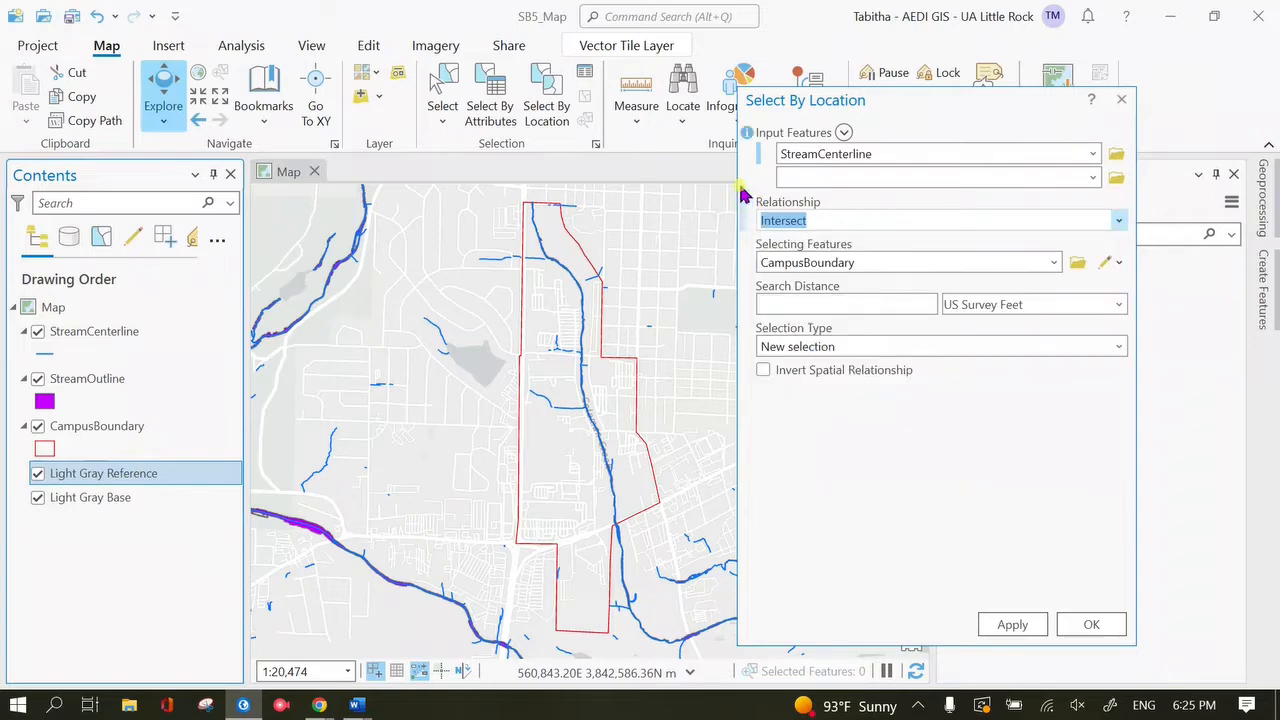
mouse_move(749, 206)
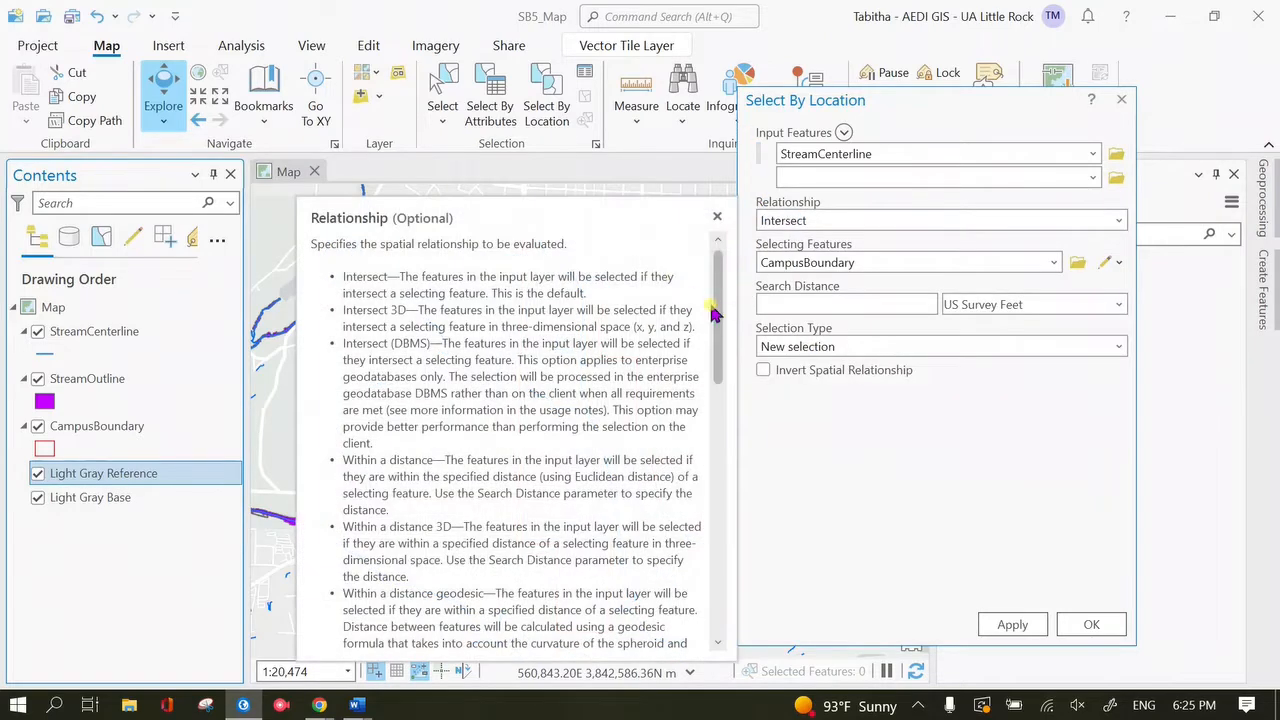
left_click_drag(714, 314, 701, 591)
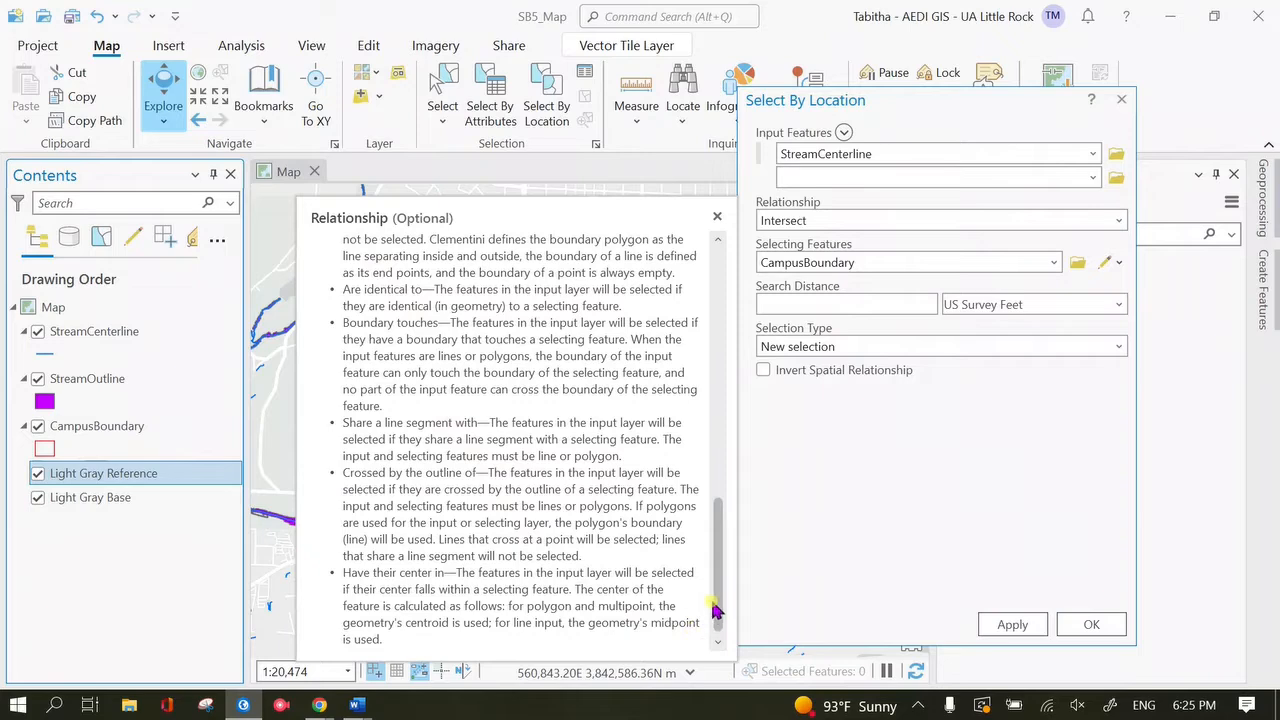
left_click_drag(716, 615, 714, 362)
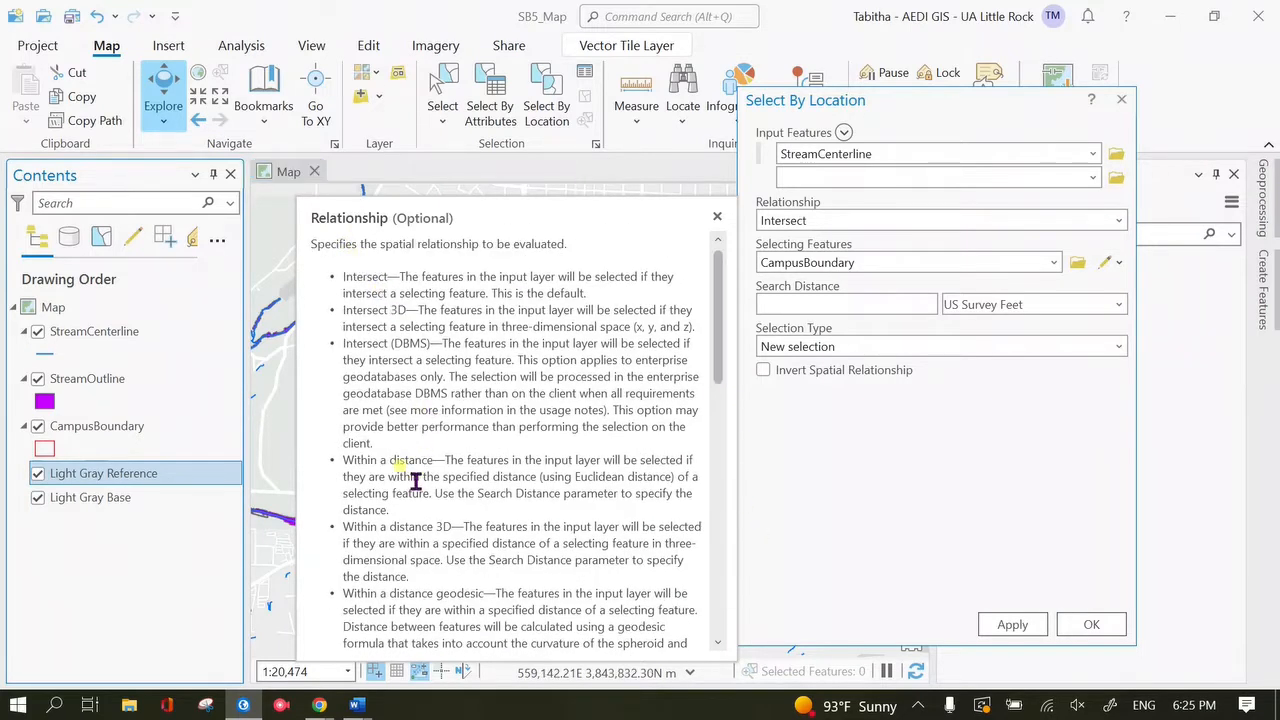
scroll(585, 548, "down", 1)
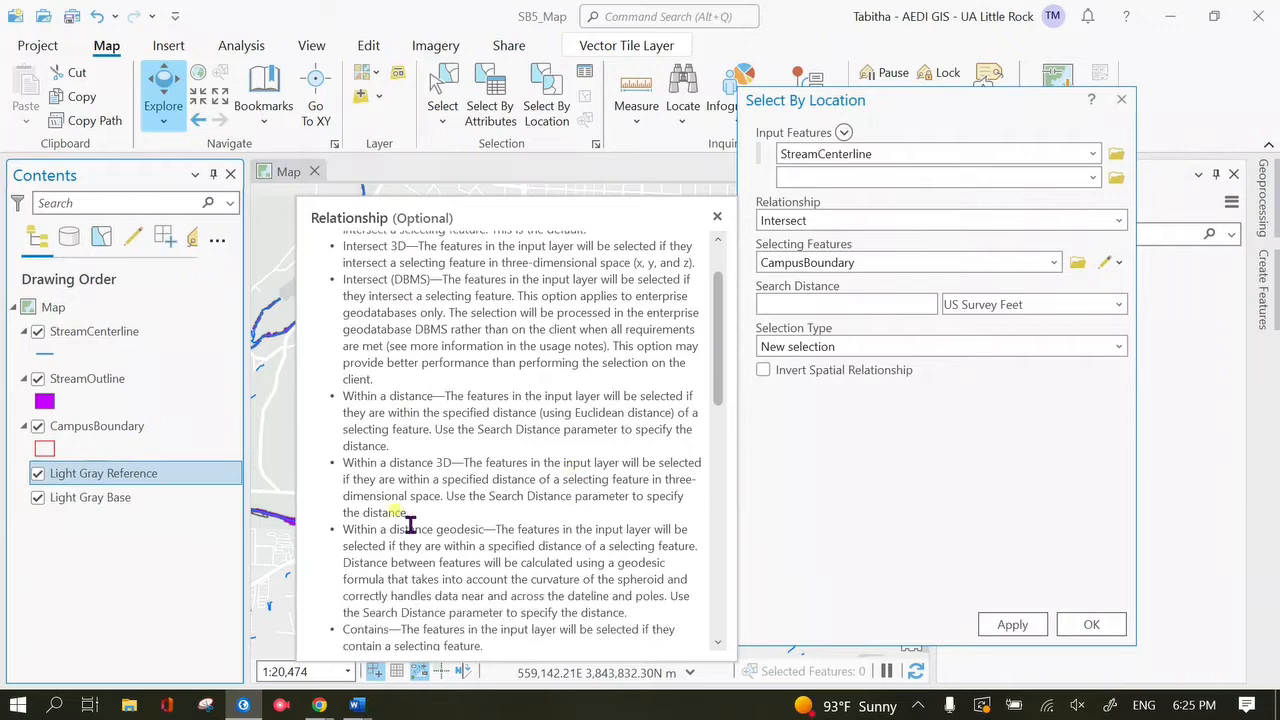
scroll(410, 525, "down", 2)
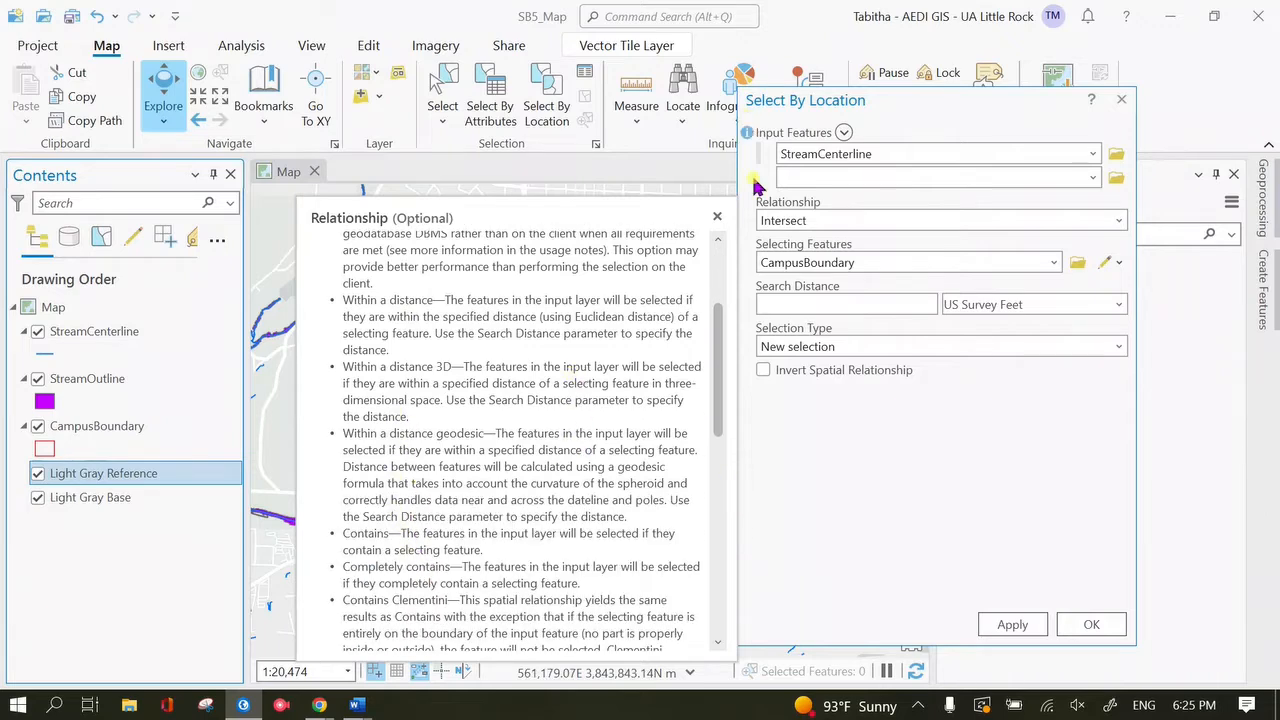
left_click(716, 217)
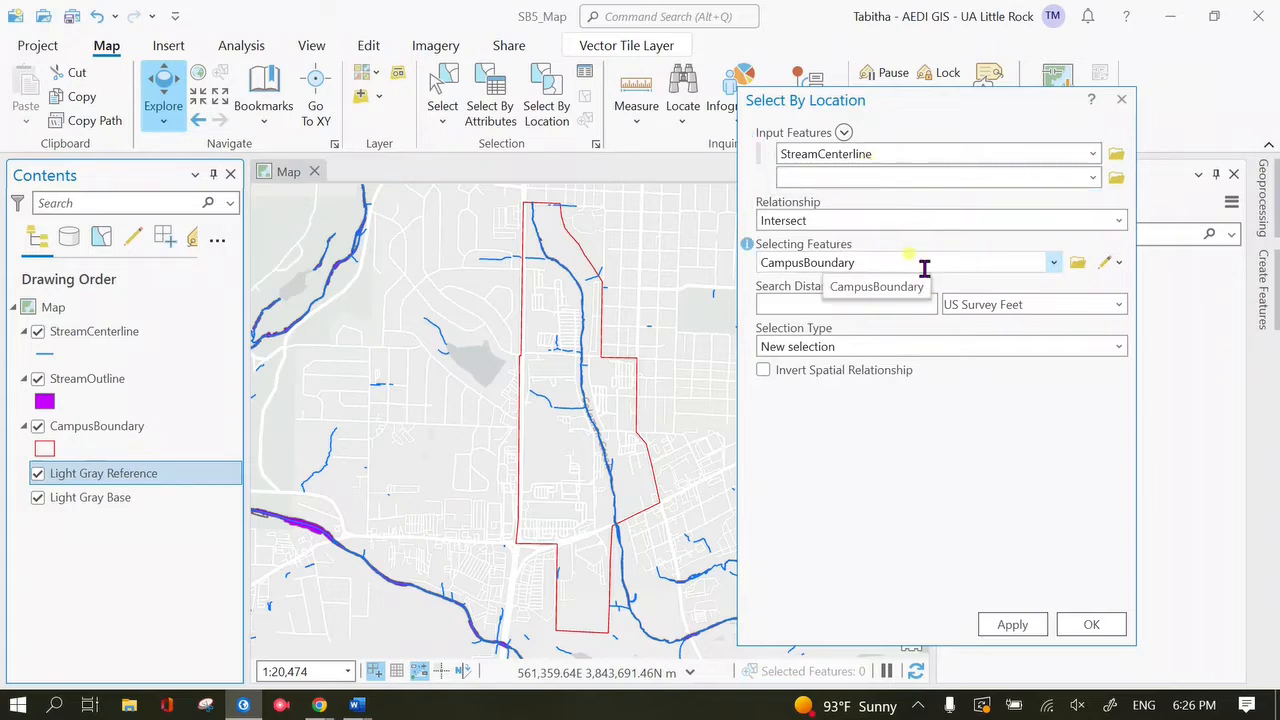
- Select the StreamCenterline features that intersect CampusBoundary, and replace that selection with those crossed by the outline of CampusBoundary
left_click(1013, 628)
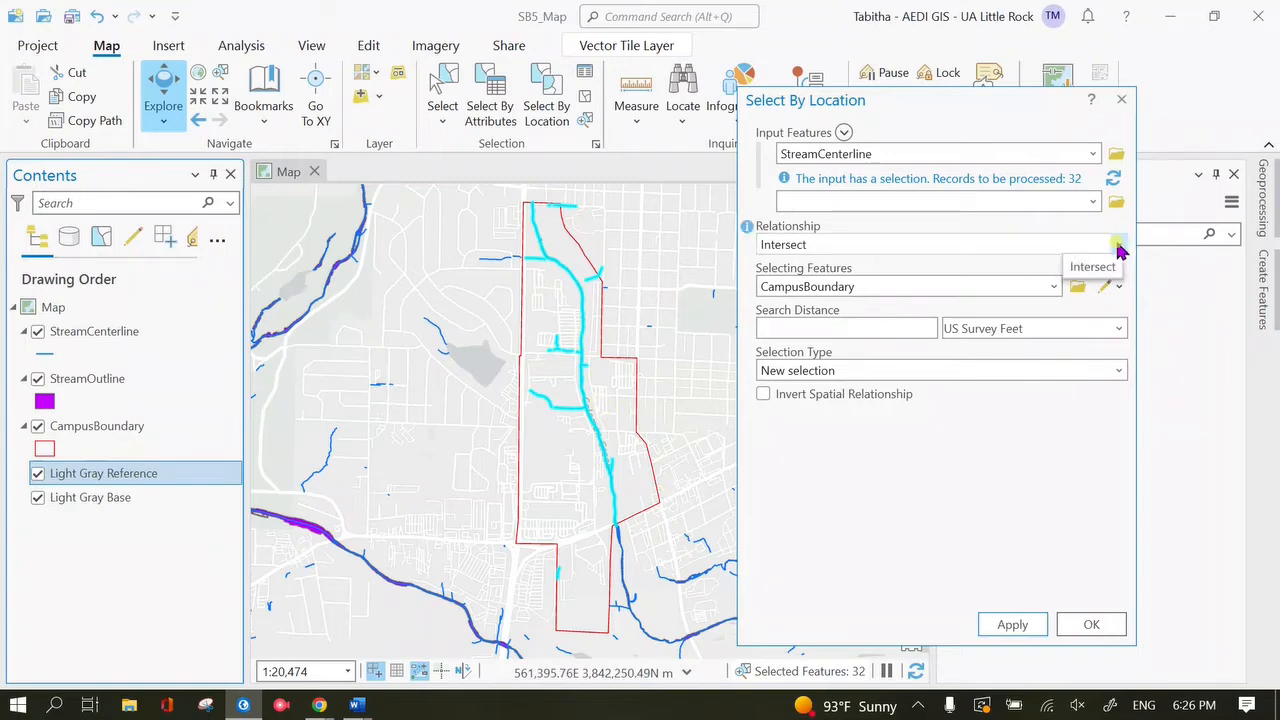
left_click(1117, 245)
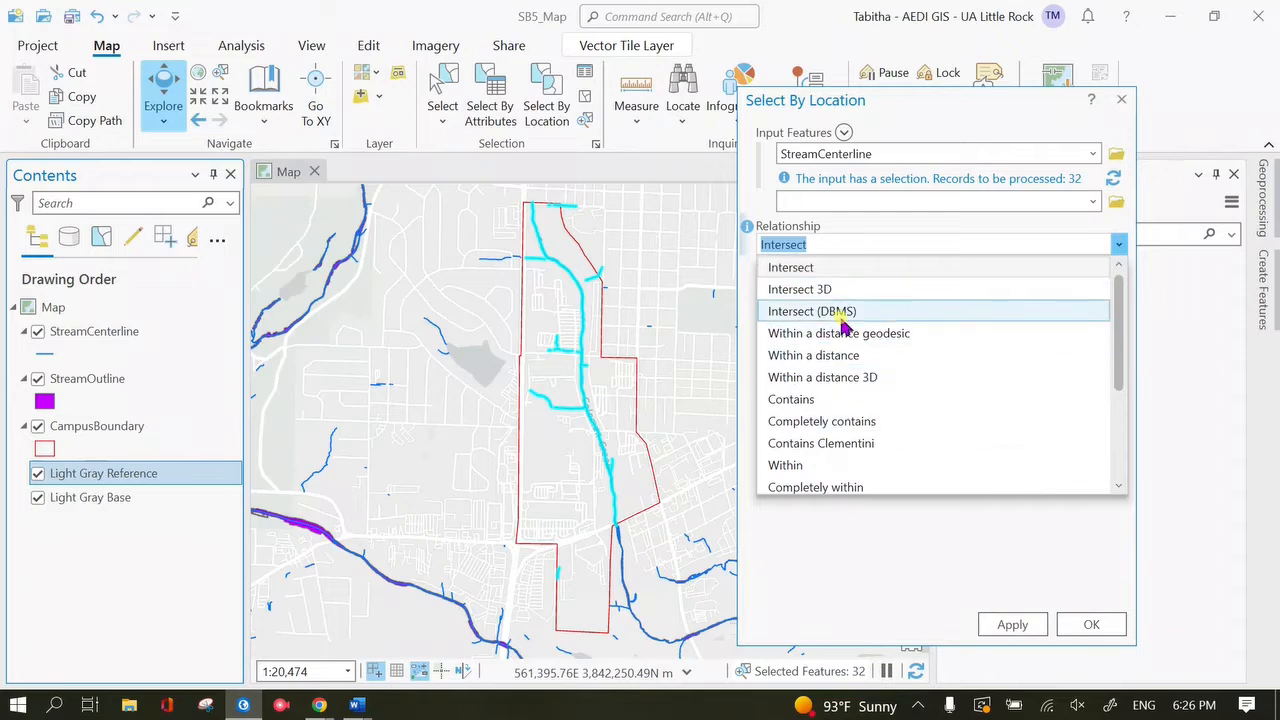
scroll(1057, 357, "down", 3)
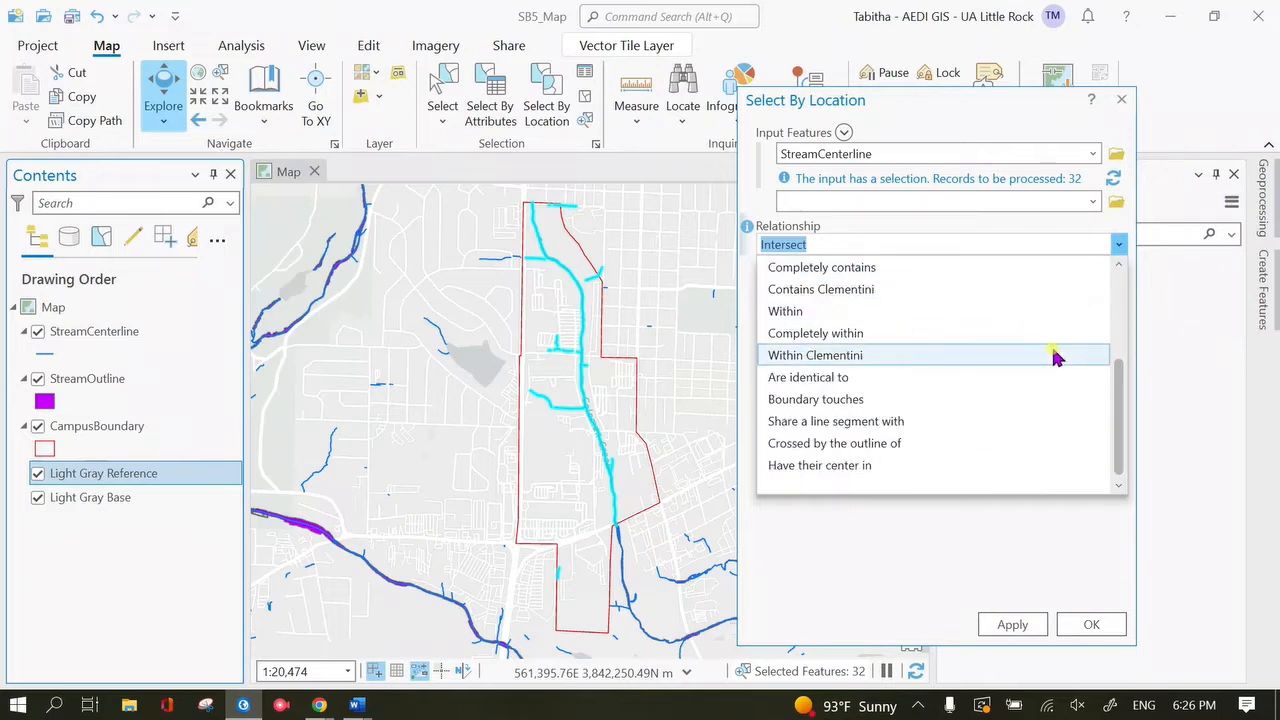
left_click(885, 449)
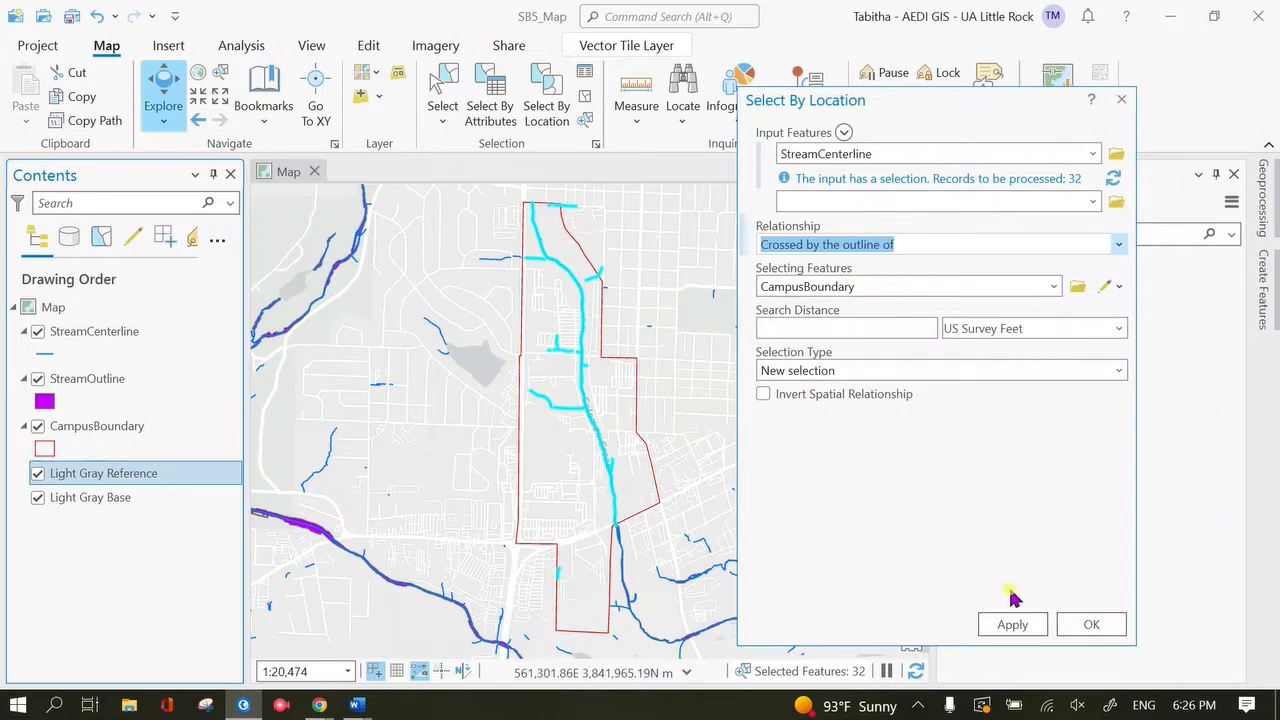
left_click(1014, 623)
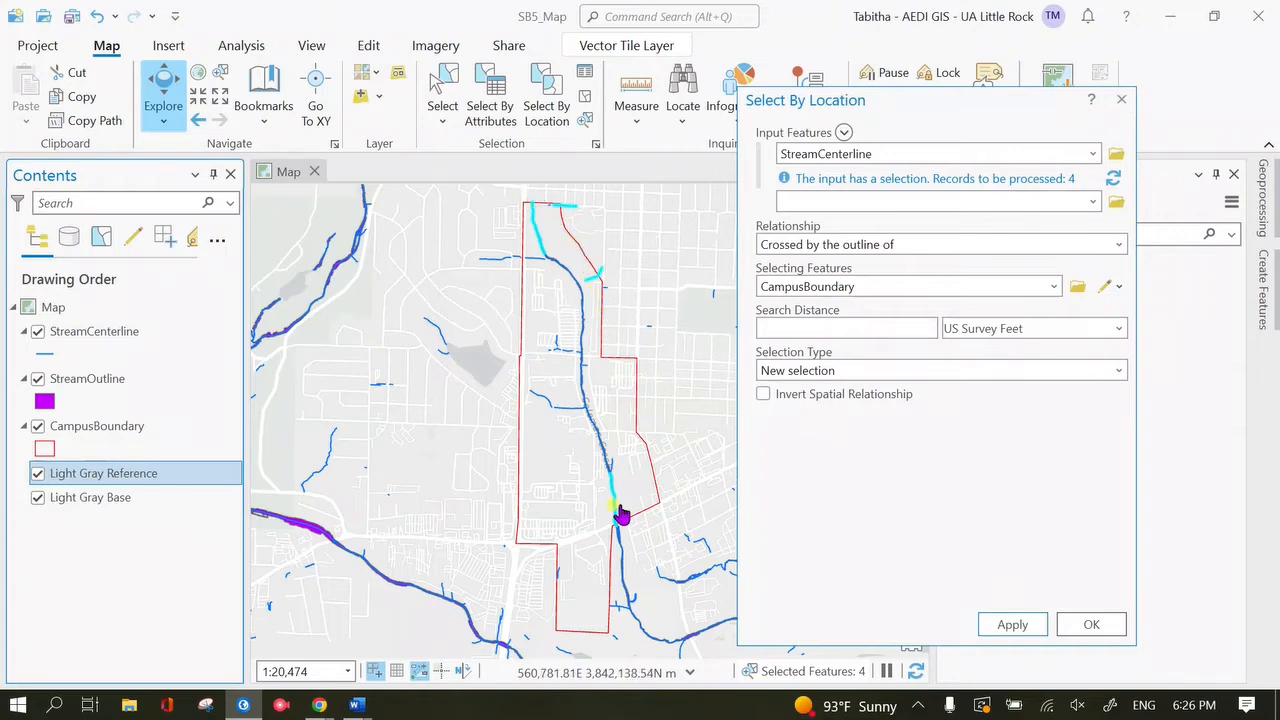
- Set the selection relationship back to Intersect and open the StreamCenterline attribute table
left_click(1120, 245)
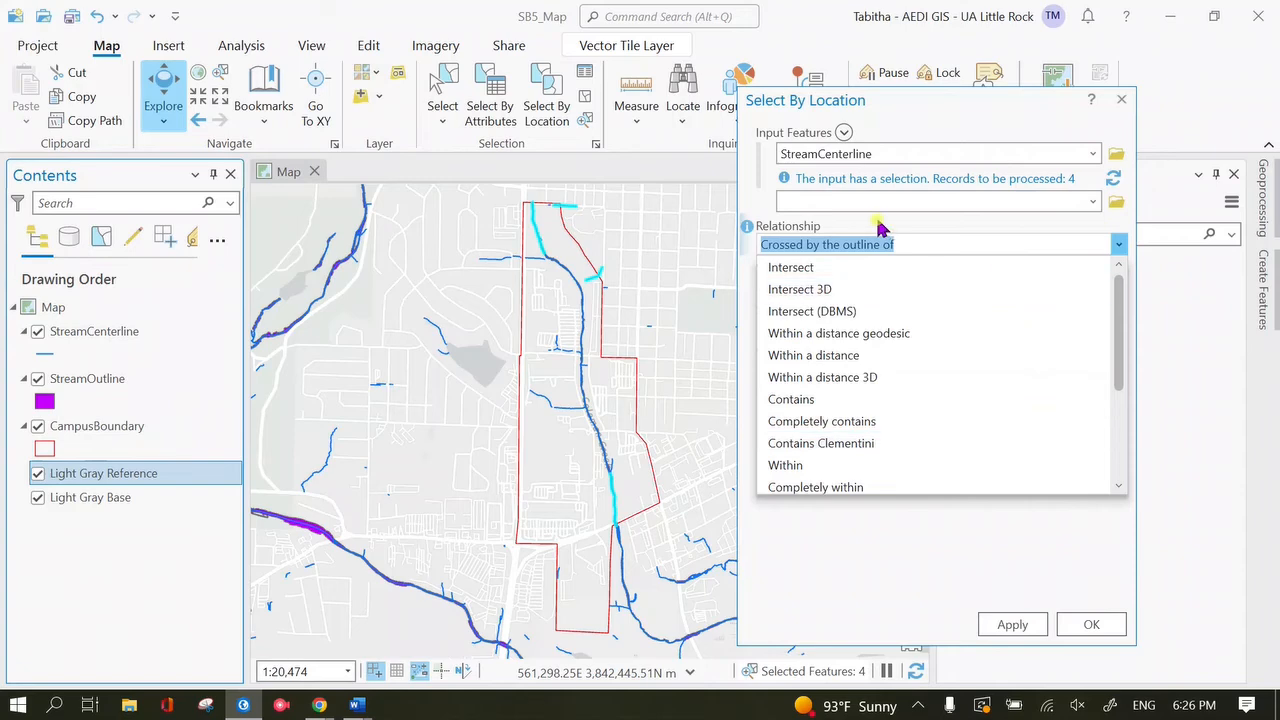
left_click(790, 267)
right_click(63, 331)
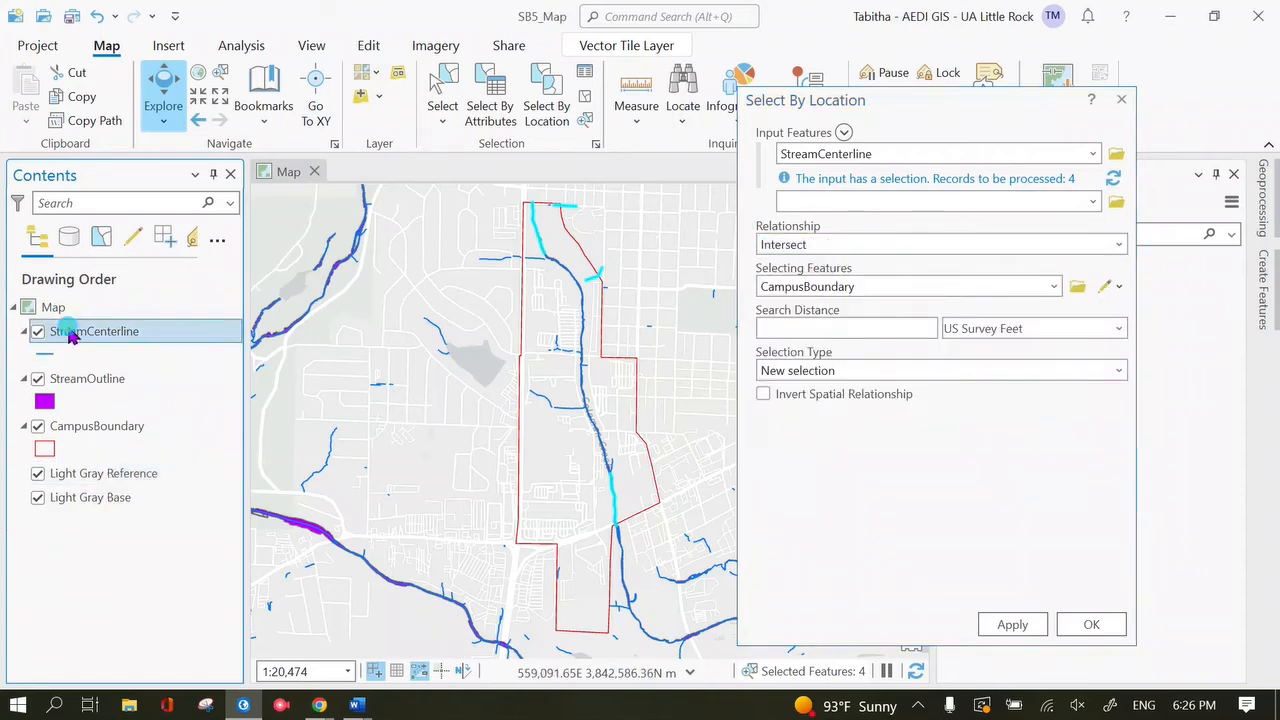
left_click(218, 106)
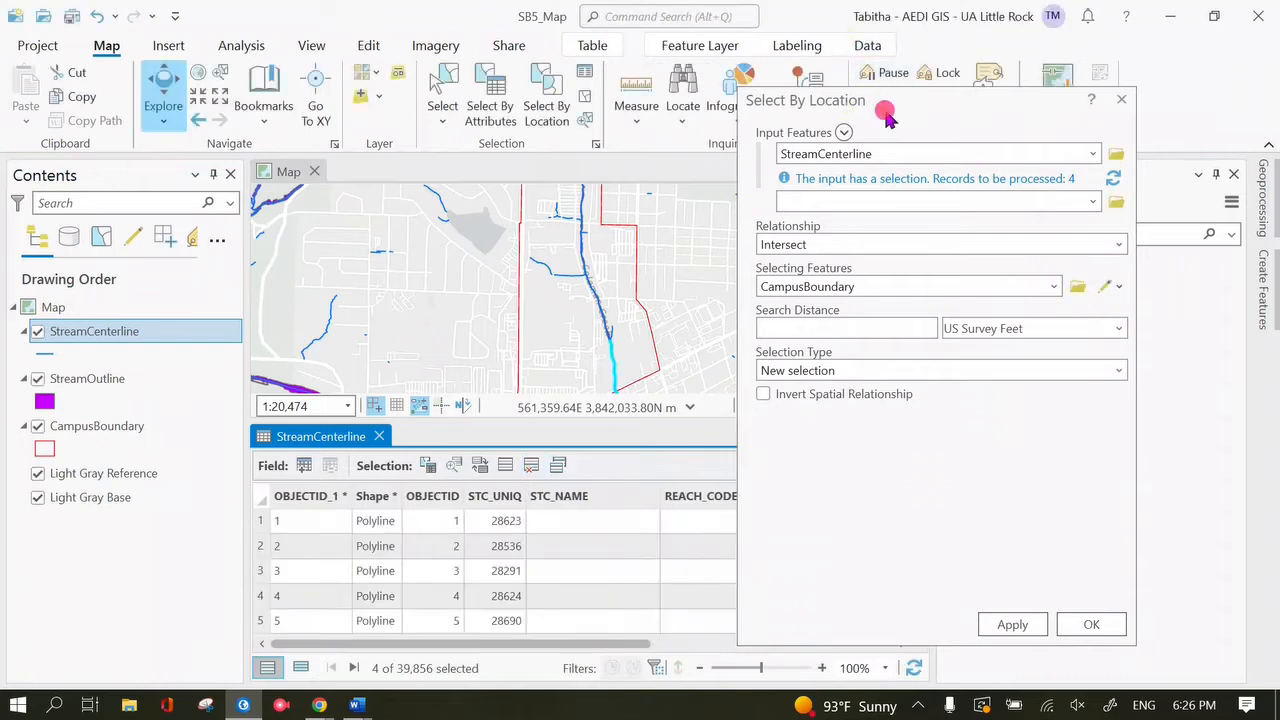
- Select the StreamCenterline features that intersect CampusBoundary and show only the selected records in the attribute table
left_click_drag(880, 106, 1188, 136)
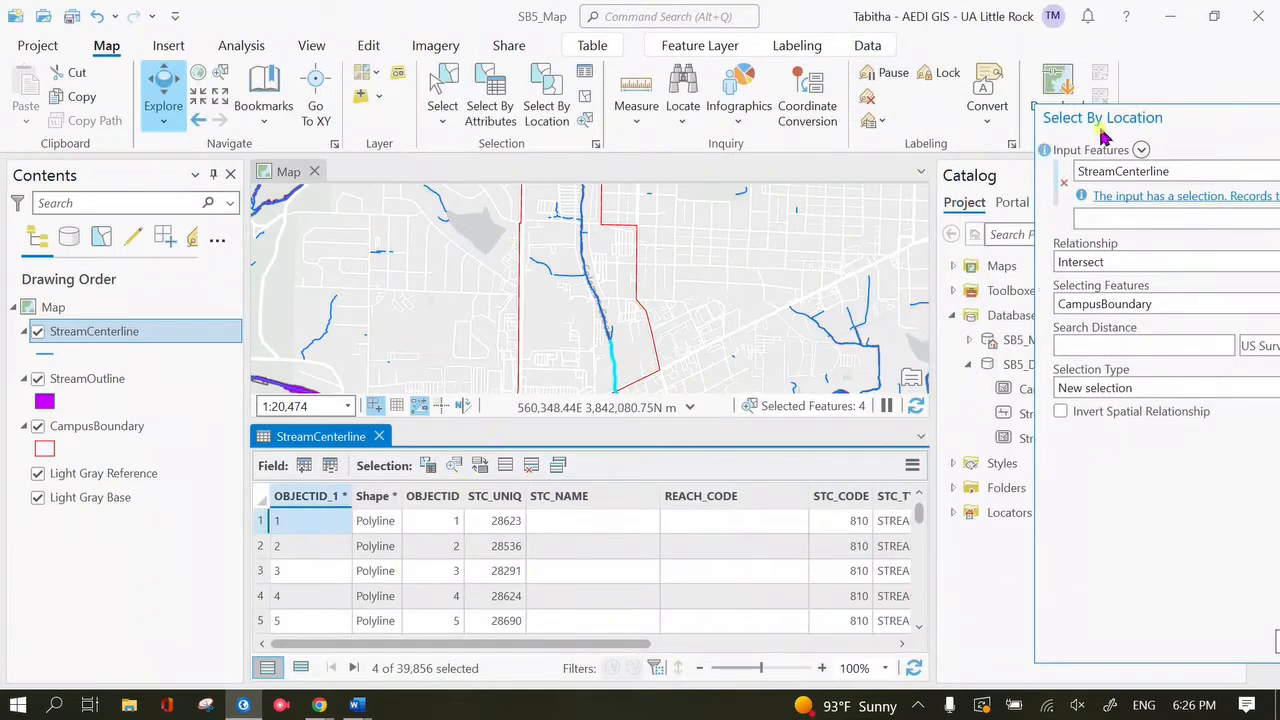
left_click_drag(1113, 119, 981, 97)
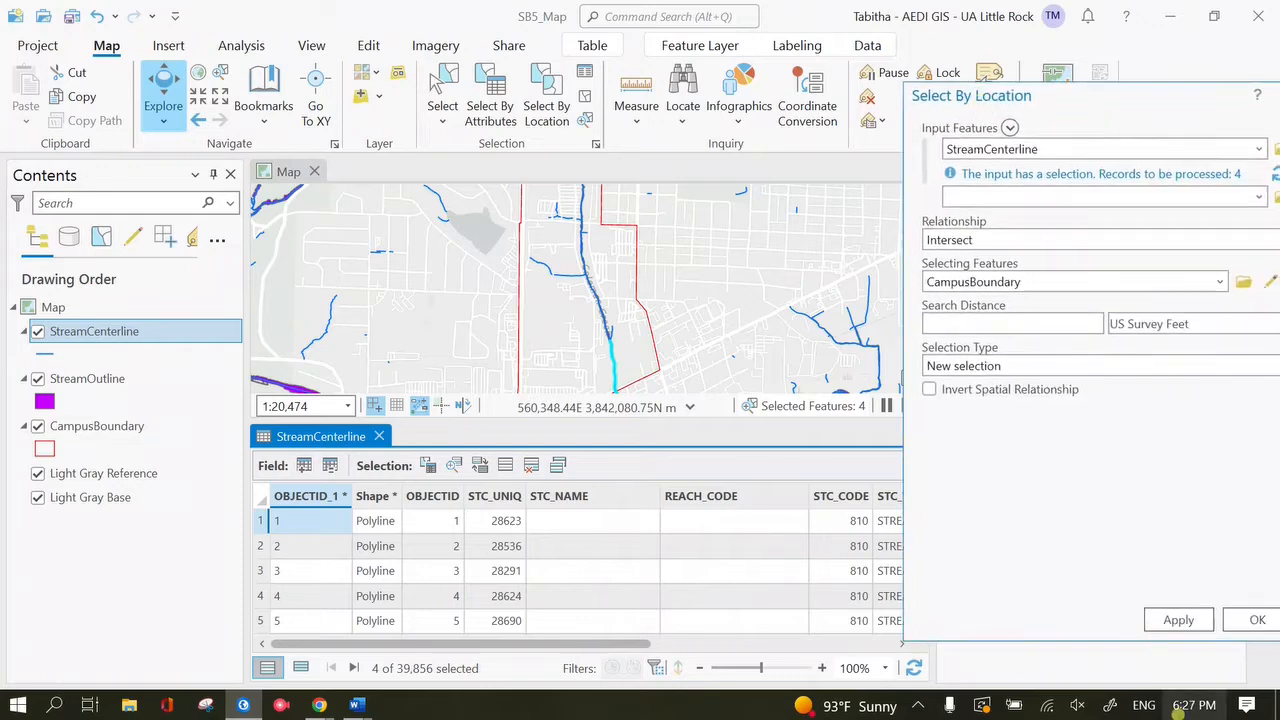
left_click(1162, 624)
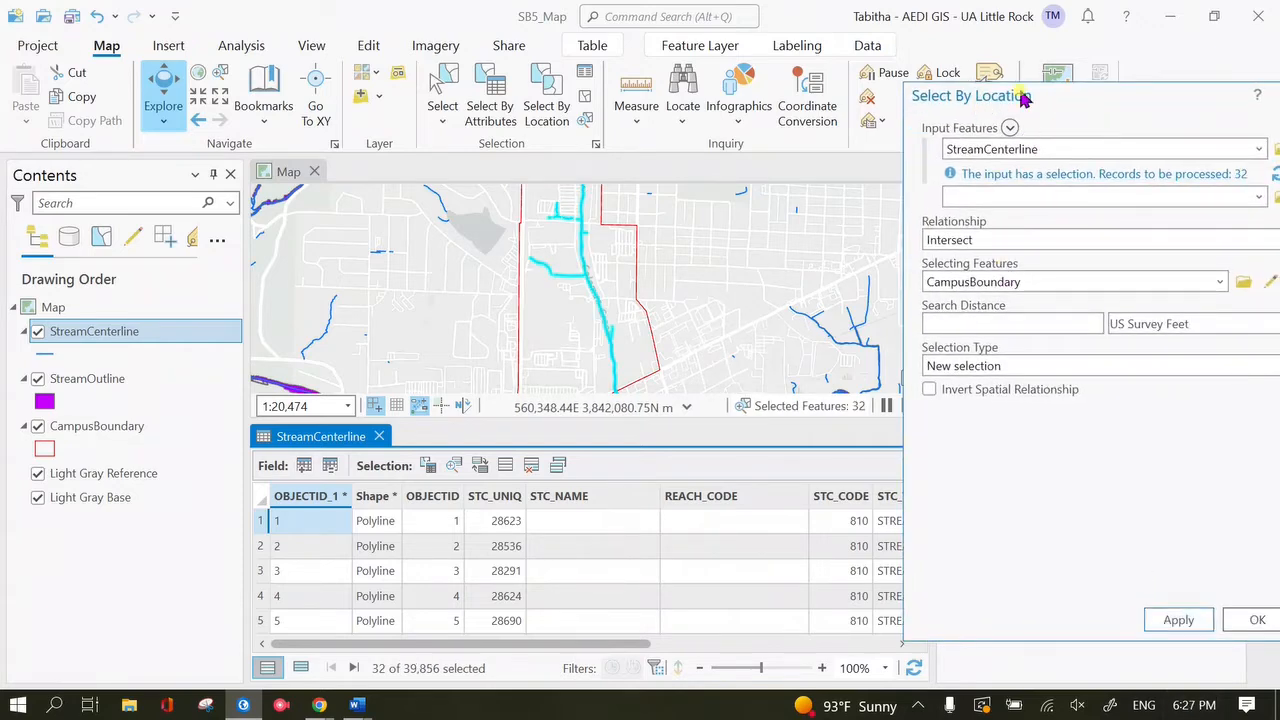
left_click_drag(1022, 97, 1108, 141)
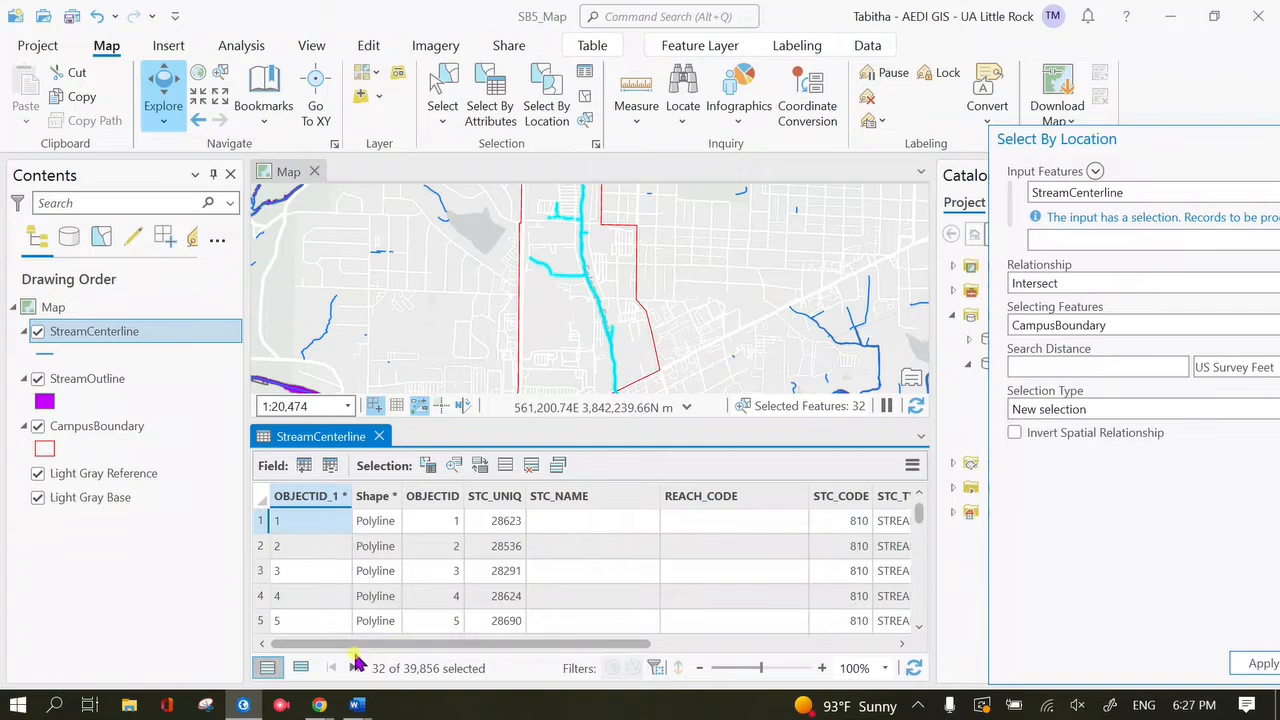
left_click(300, 668)
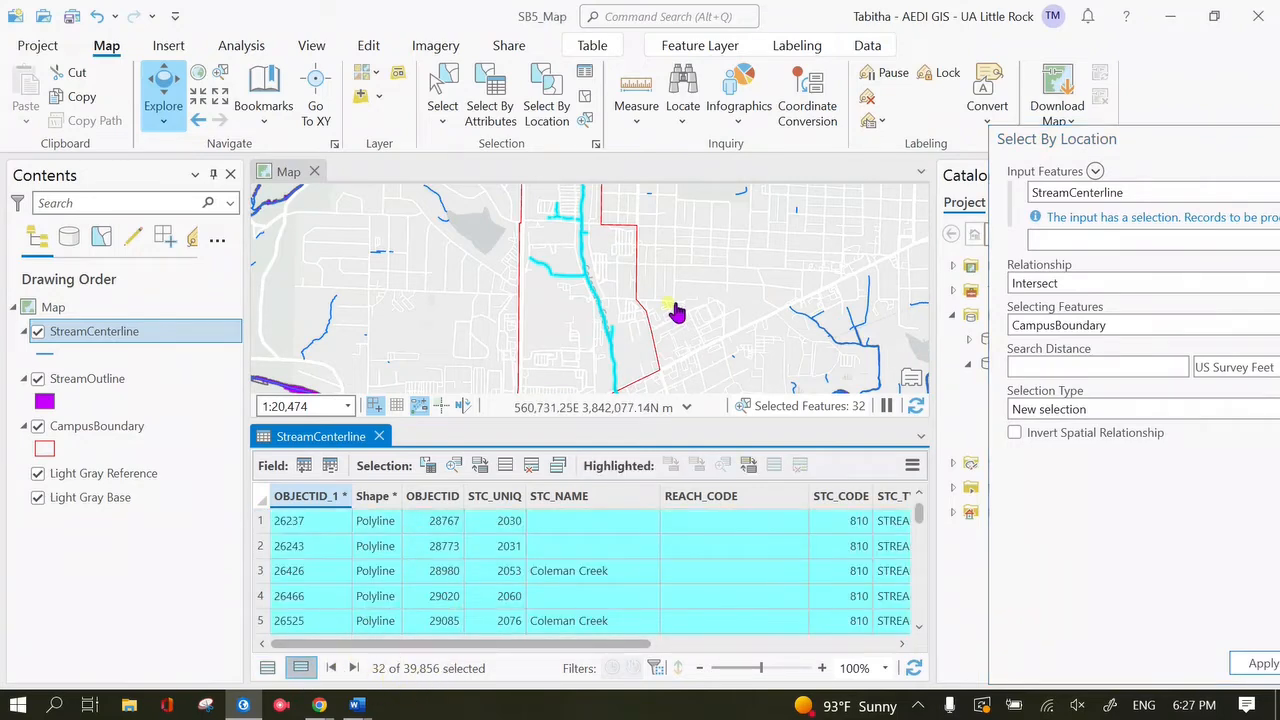
- Sort the selected StreamCenterline records by the STC_NAME field and look through the stream names
left_click_drag(592, 318, 505, 380)
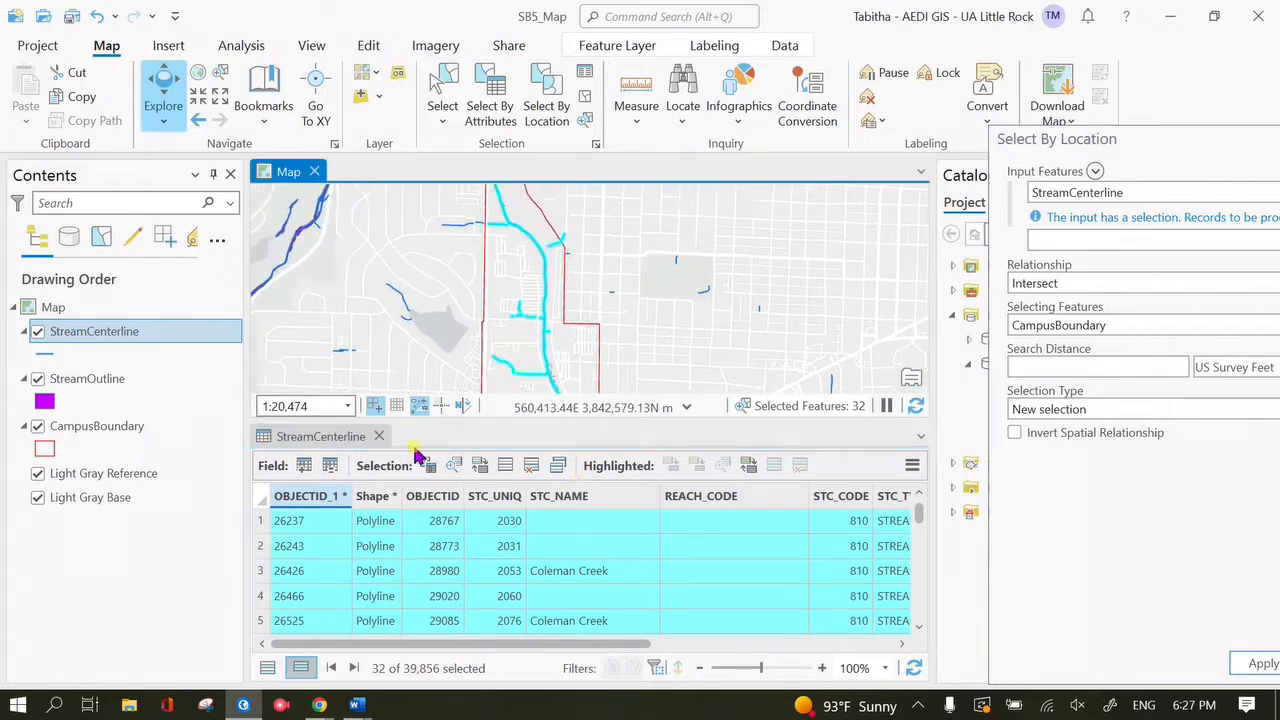
left_click_drag(586, 270, 610, 298)
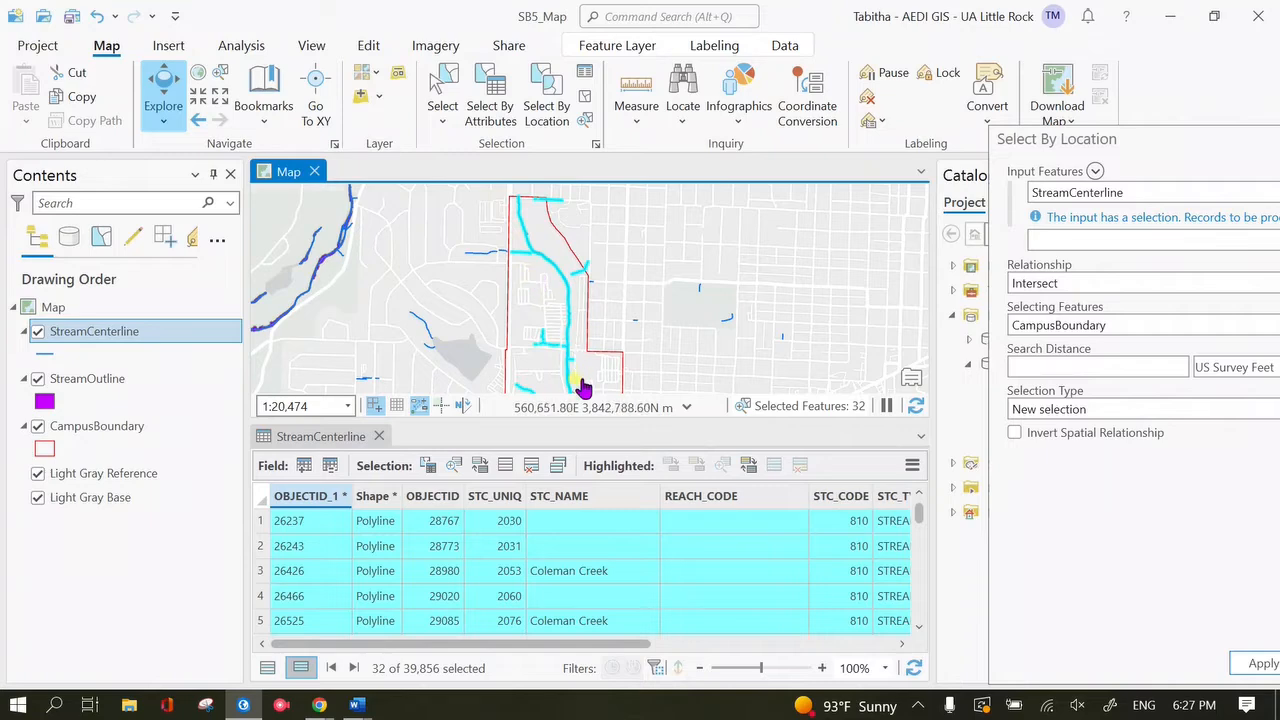
left_click_drag(577, 381, 580, 294)
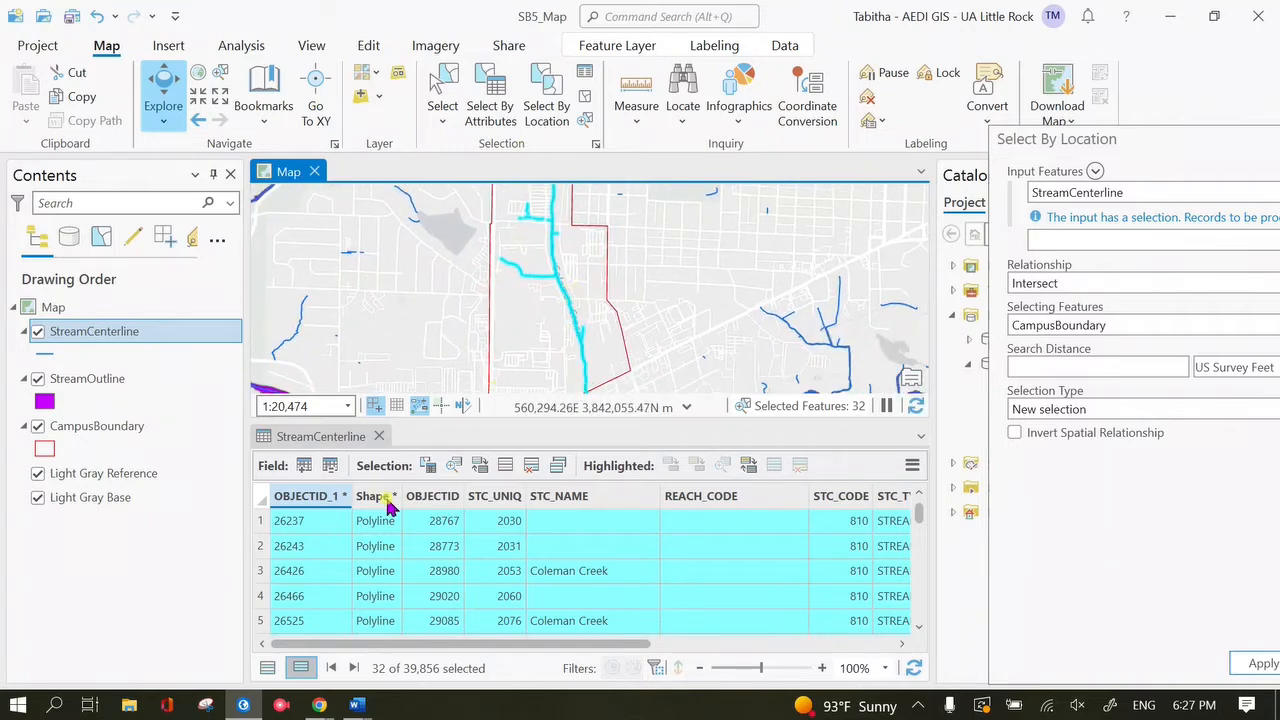
double_click(566, 496)
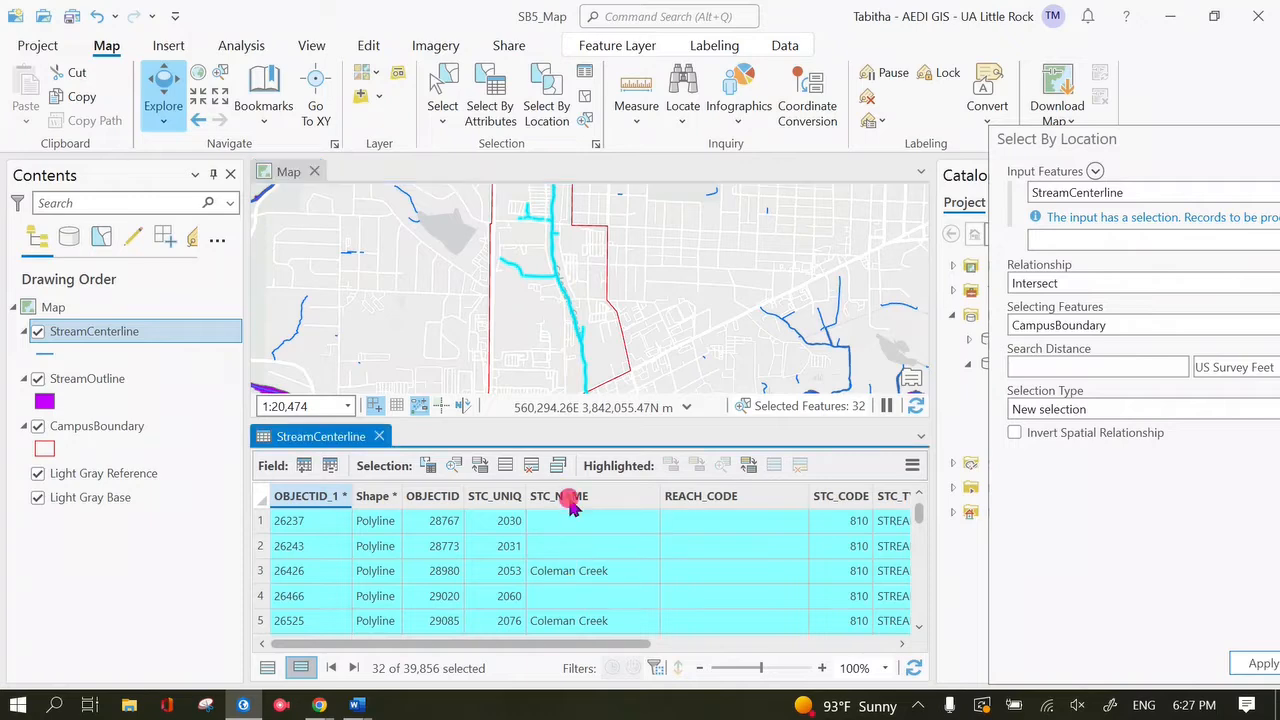
scroll(598, 569, "down", 3)
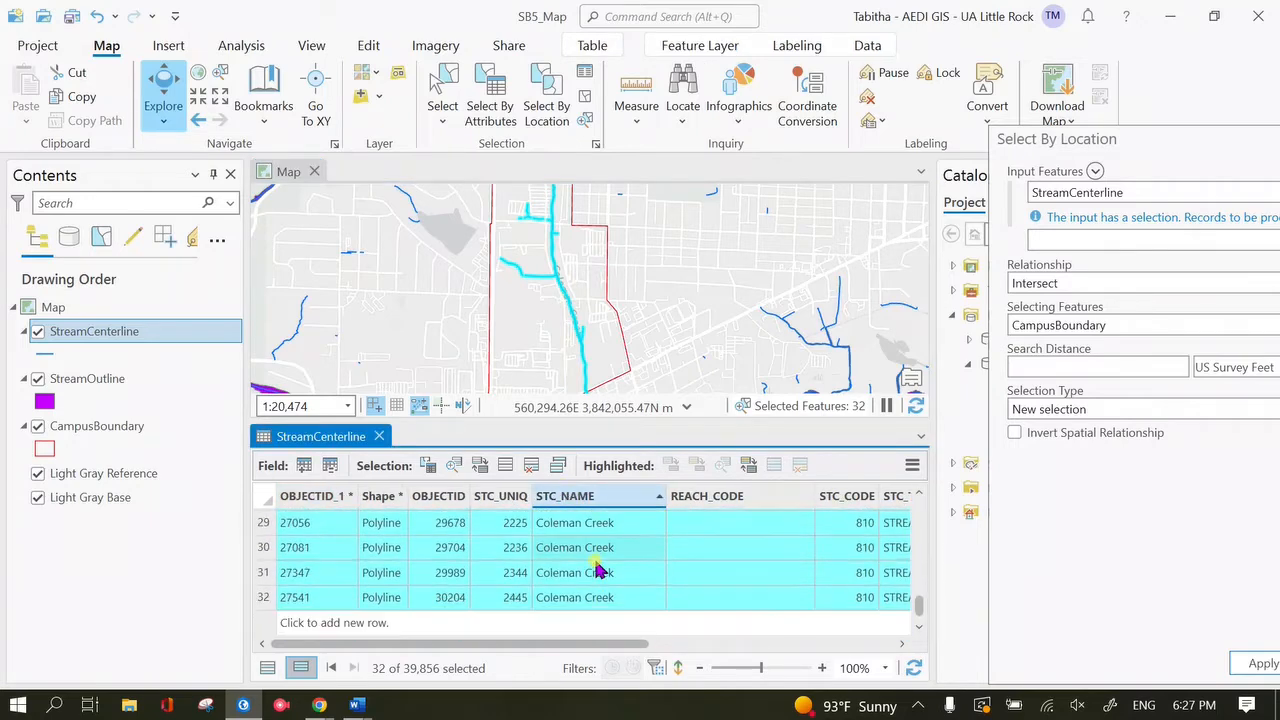
scroll(599, 571, "up", 2)
scroll(562, 586, "up", 2)
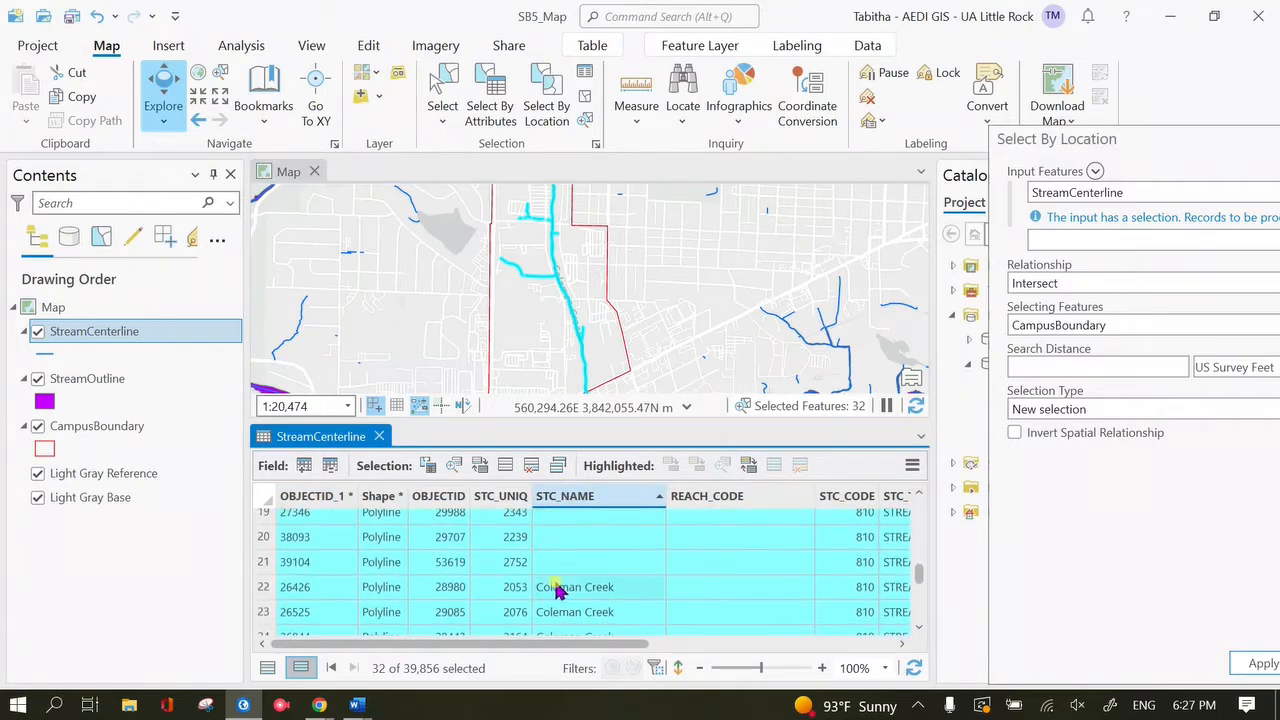
- Highlight the first Coleman Creek record to locate it on the map, and close the StreamCenterline attribute table
left_click(263, 587)
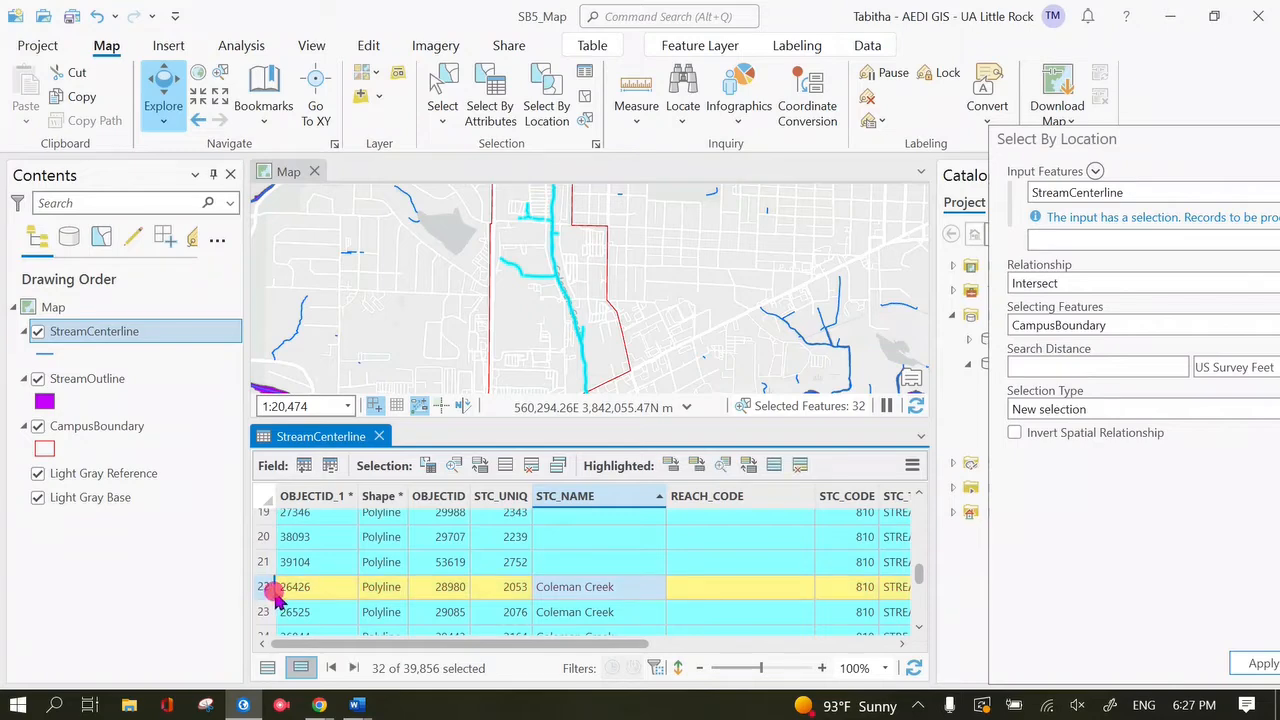
left_click(551, 591)
scroll(555, 595, "down", 2)
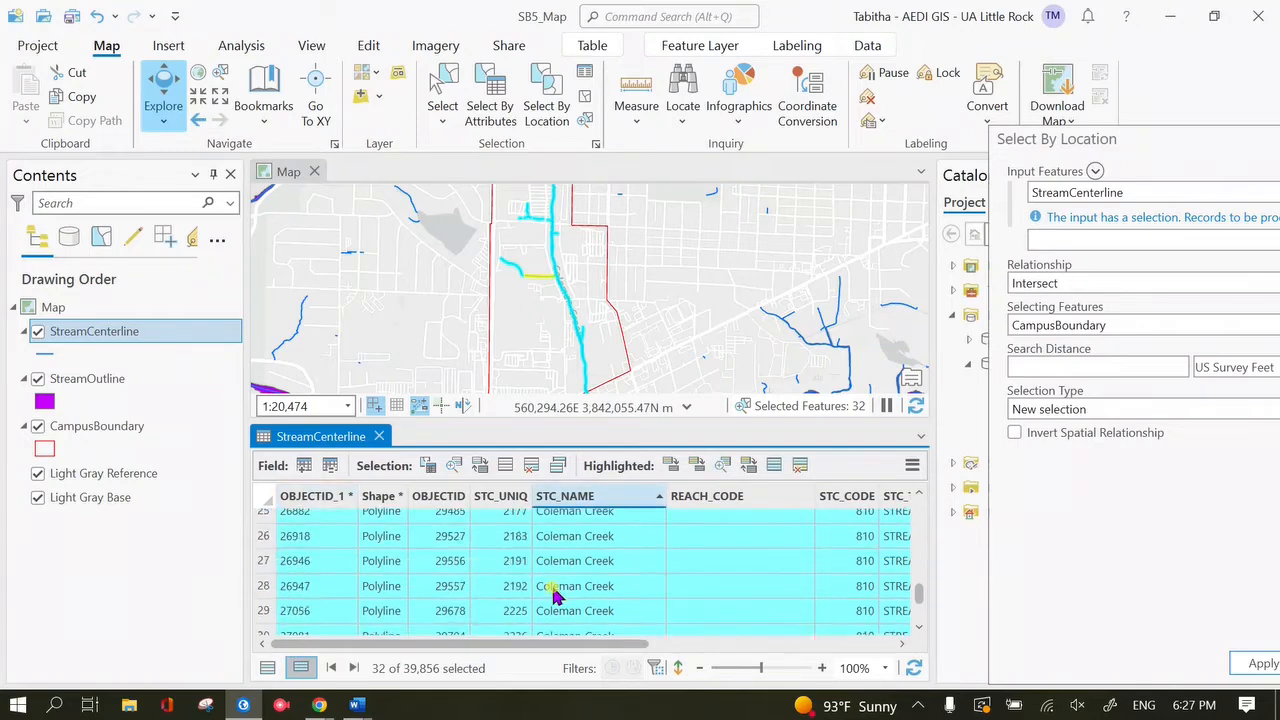
scroll(556, 596, "down", 2)
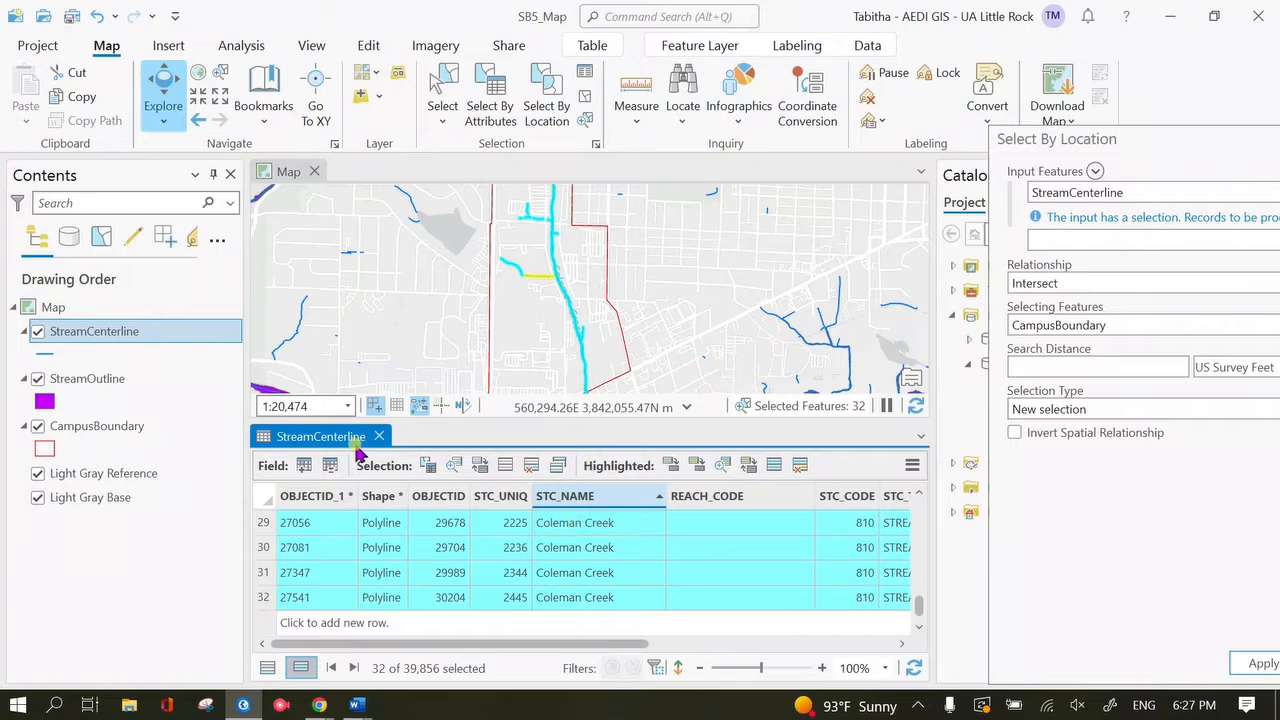
left_click(381, 437)
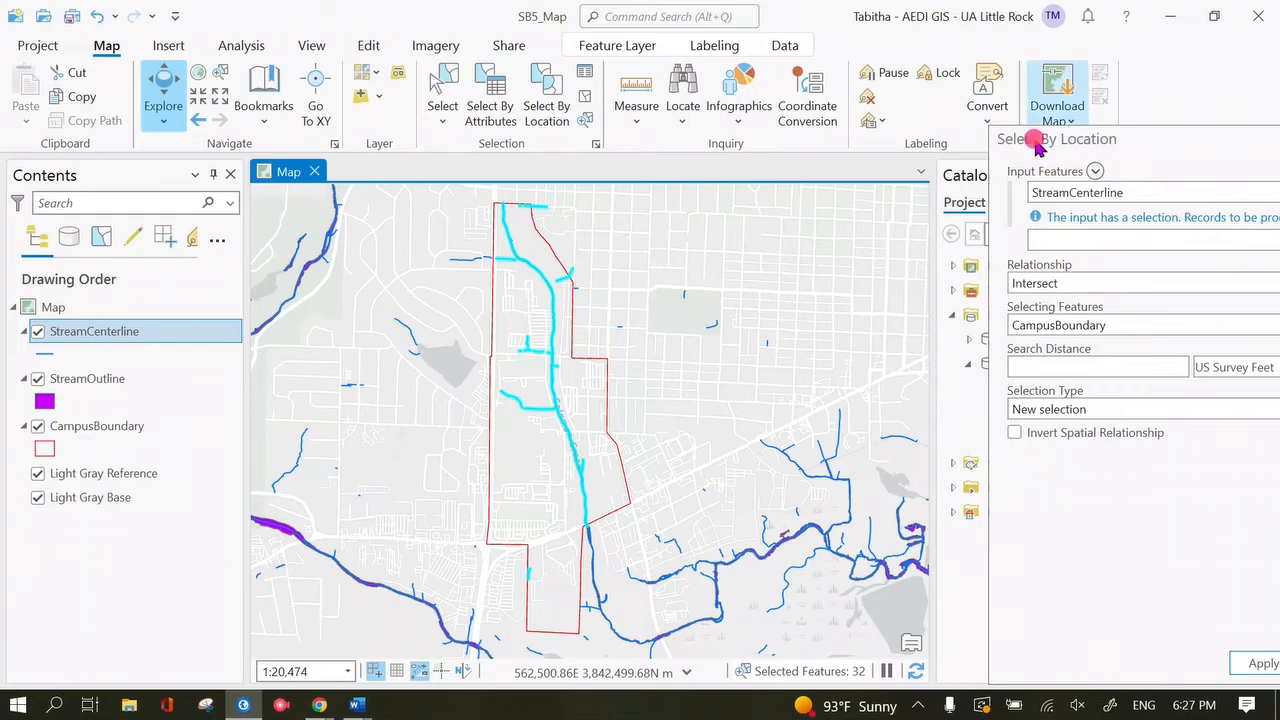
- Examine the selected stream segments along the campus boundary on the map and close Select By Location
left_click_drag(1034, 140, 731, 178)
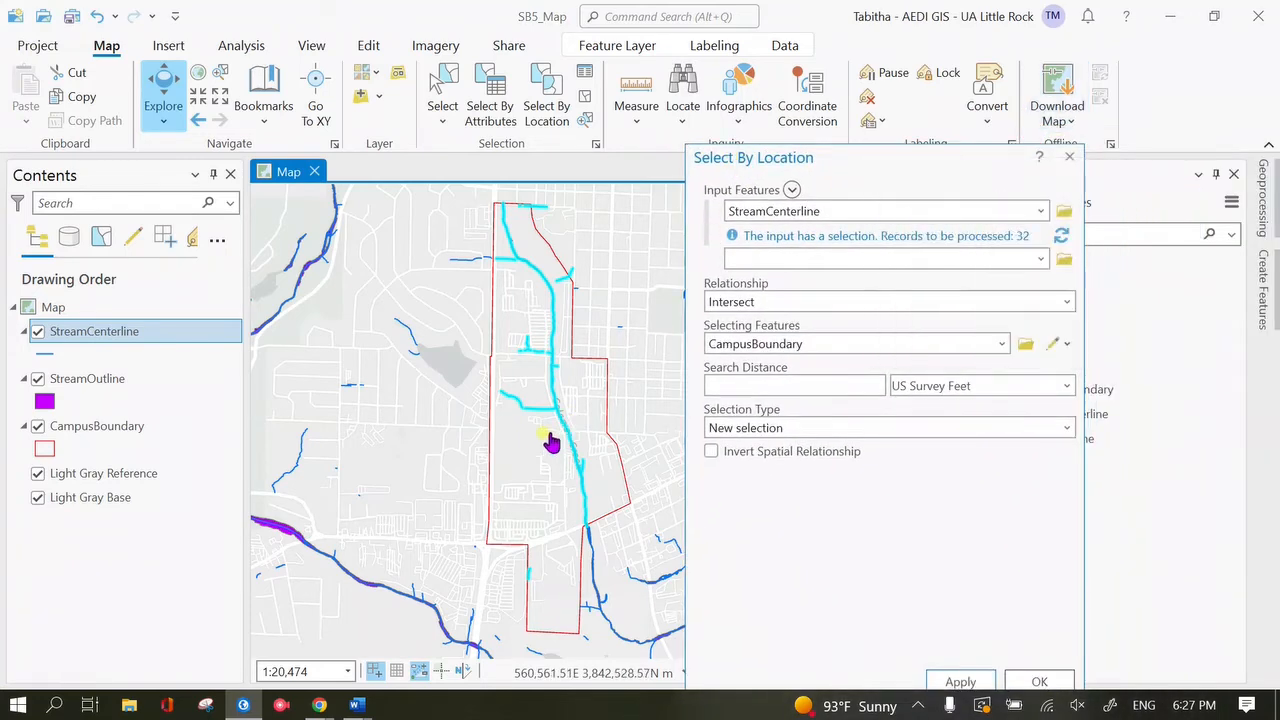
scroll(562, 424, "down", 4)
scroll(563, 422, "up", 8)
left_click_drag(562, 535, 397, 371)
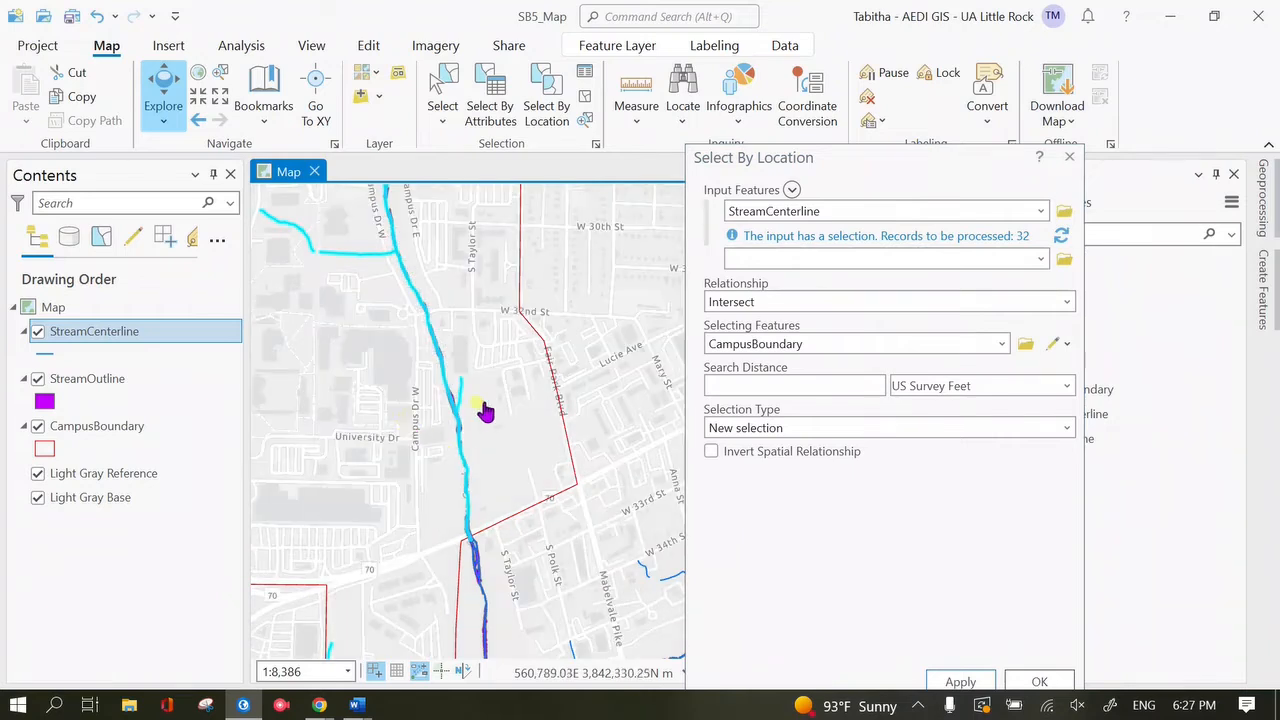
left_click_drag(485, 449, 521, 513)
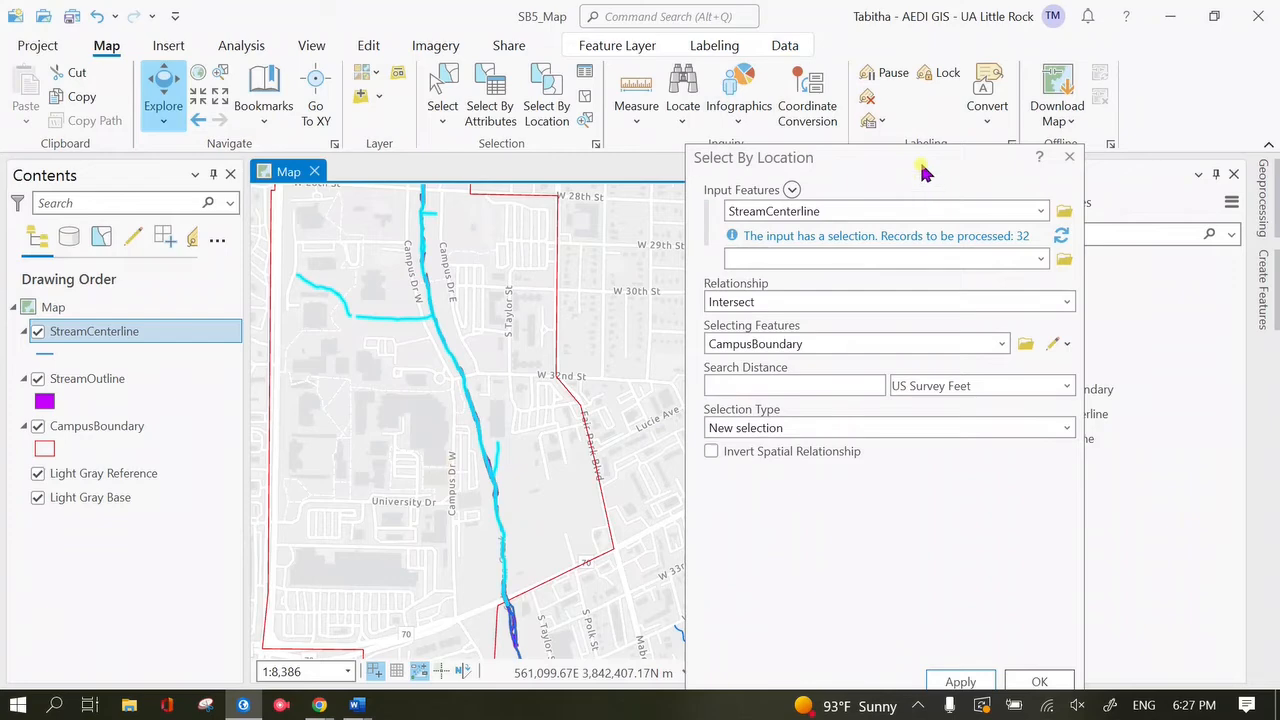
left_click_drag(922, 174, 654, 89)
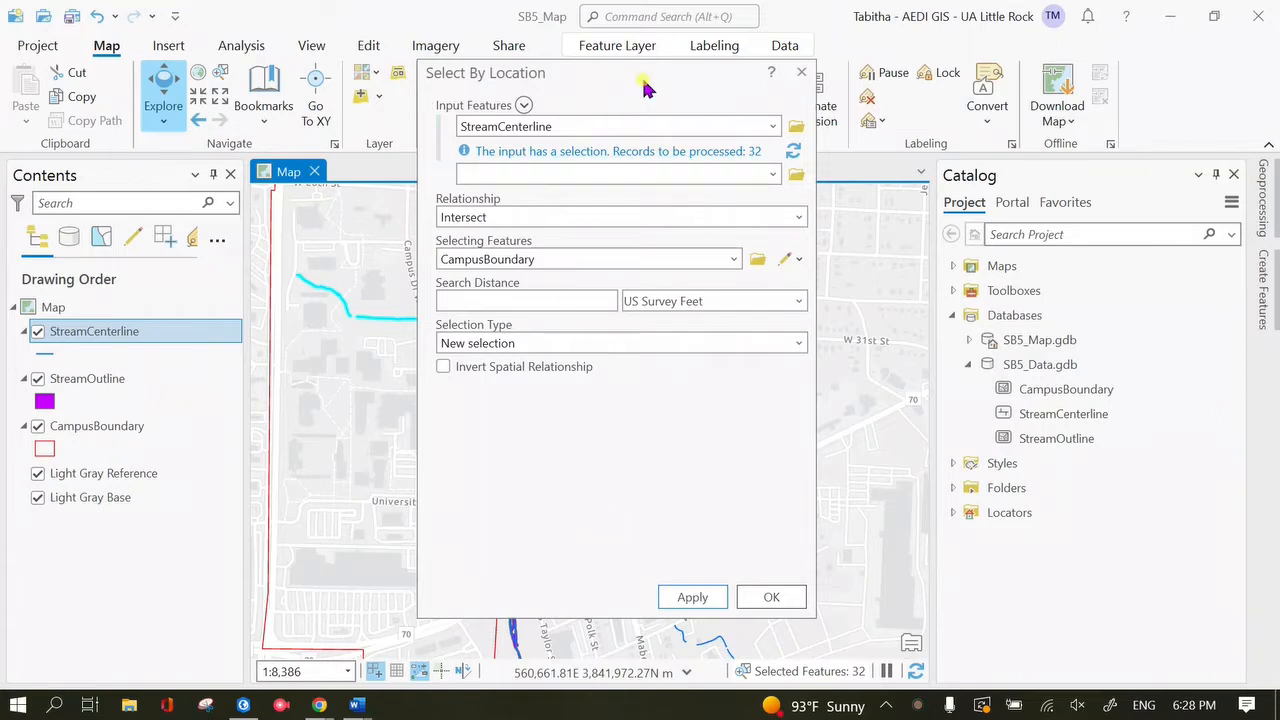
left_click_drag(644, 88, 1036, 72)
scroll(497, 535, "down", 4)
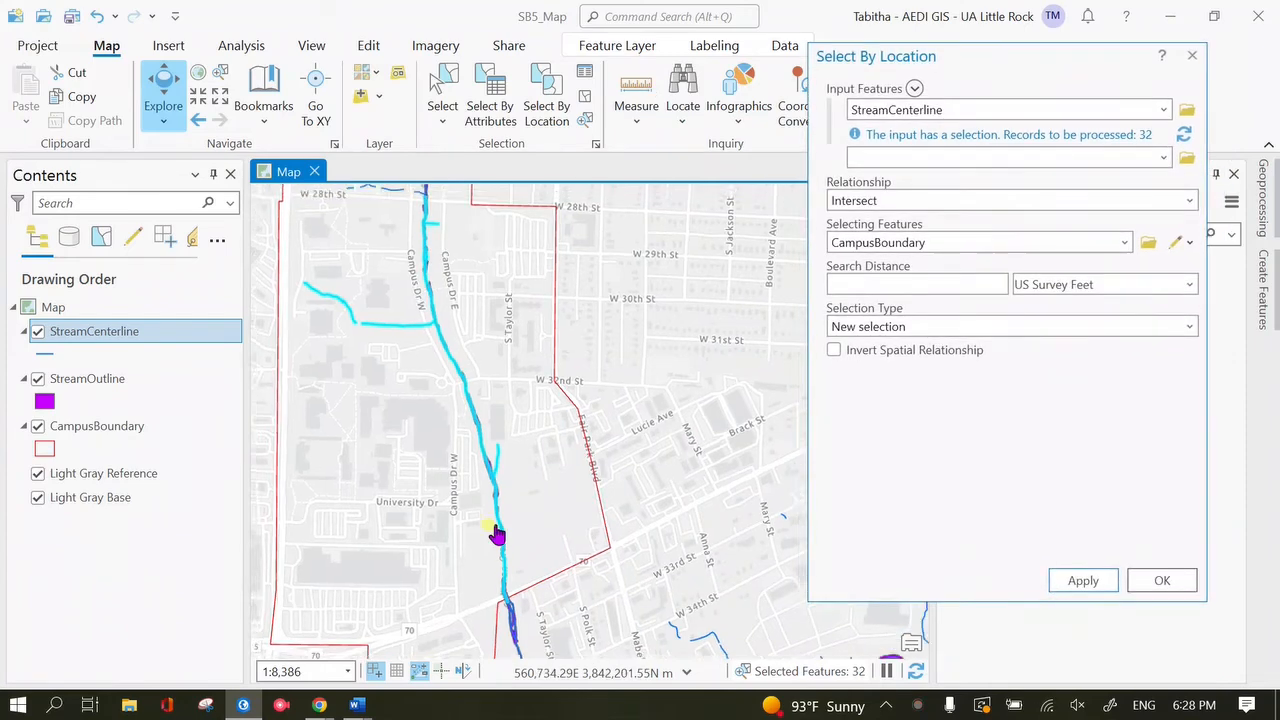
left_click_drag(510, 430, 525, 449)
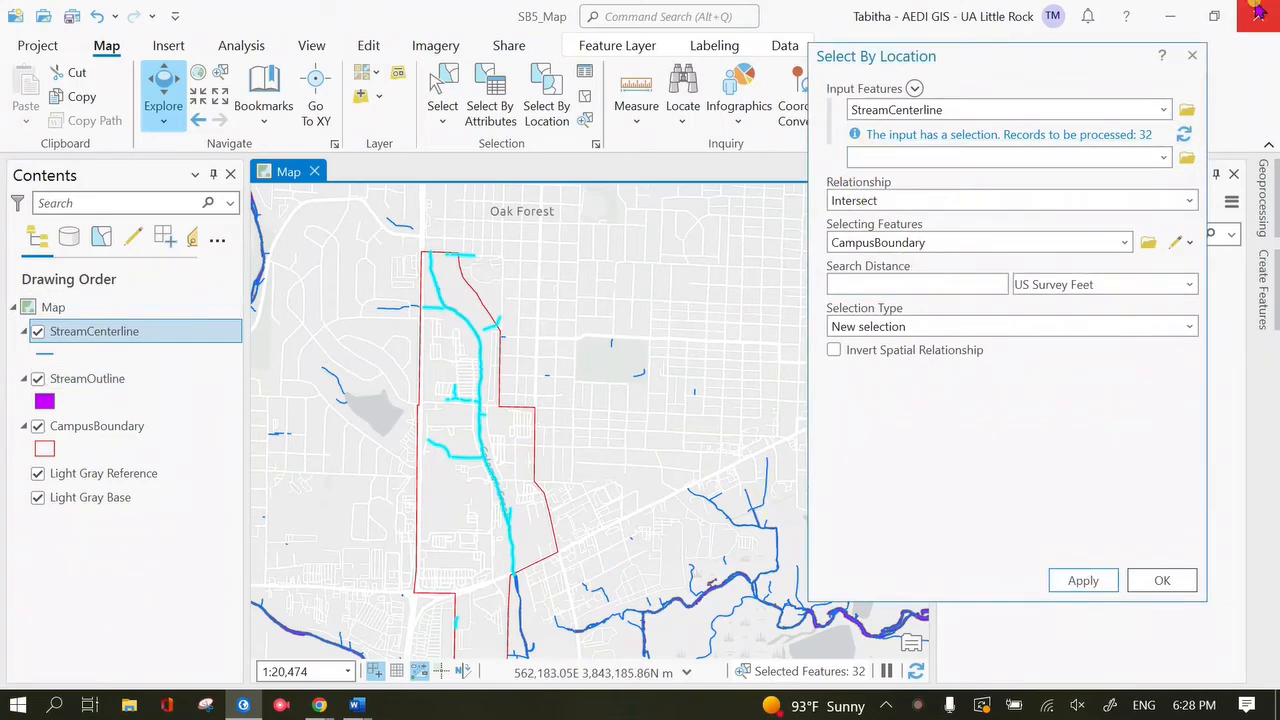
left_click(1192, 55)
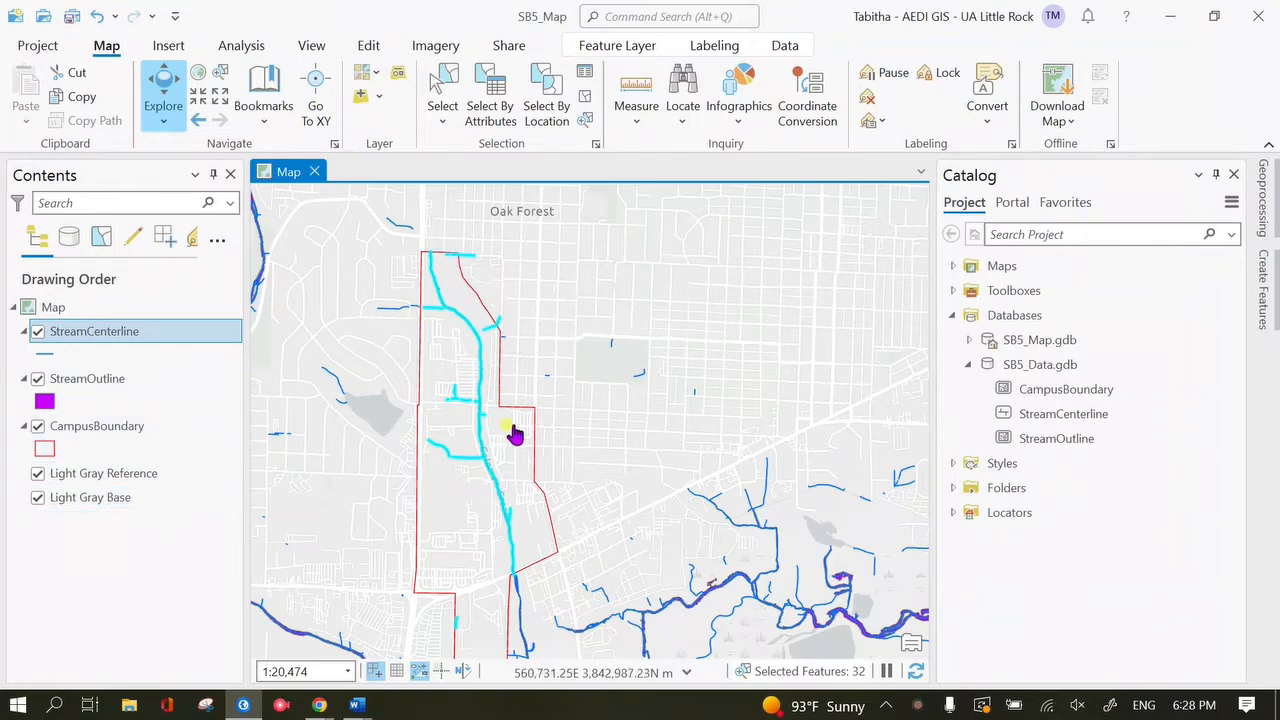
- Open Export Features for the selected features of the StreamCenterline layer
right_click(93, 337)
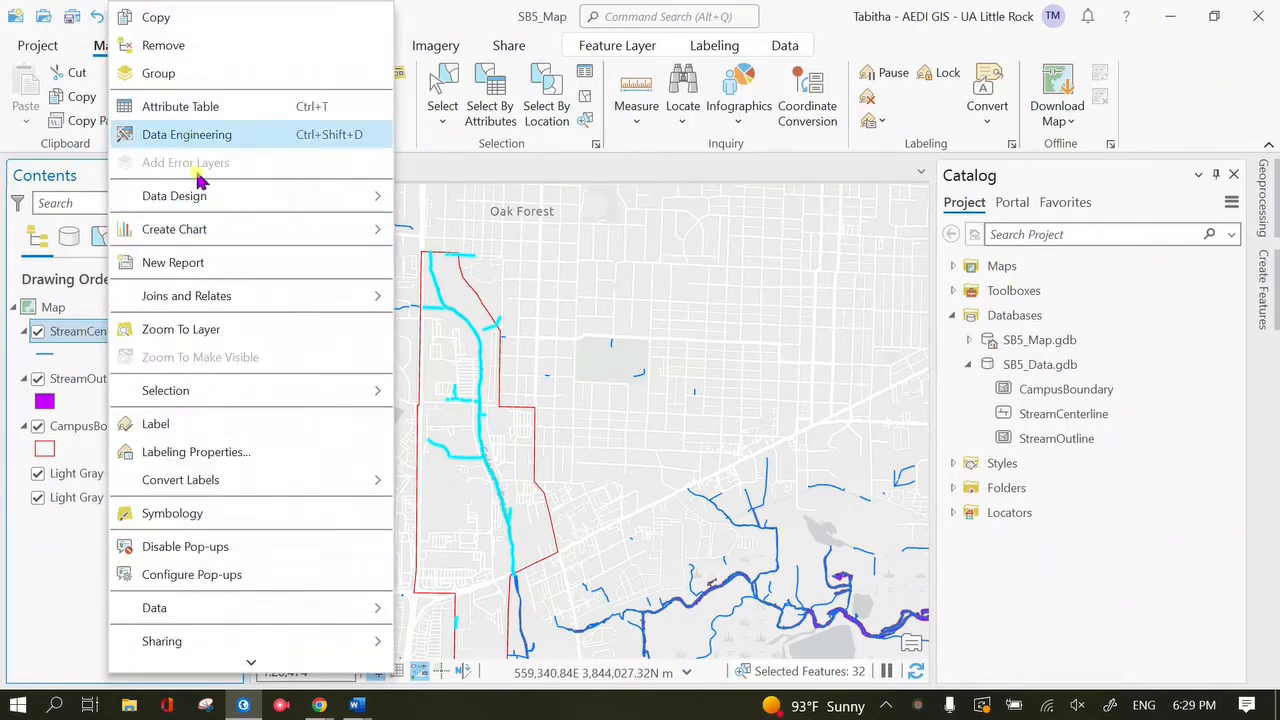
scroll(203, 558, "down", 2)
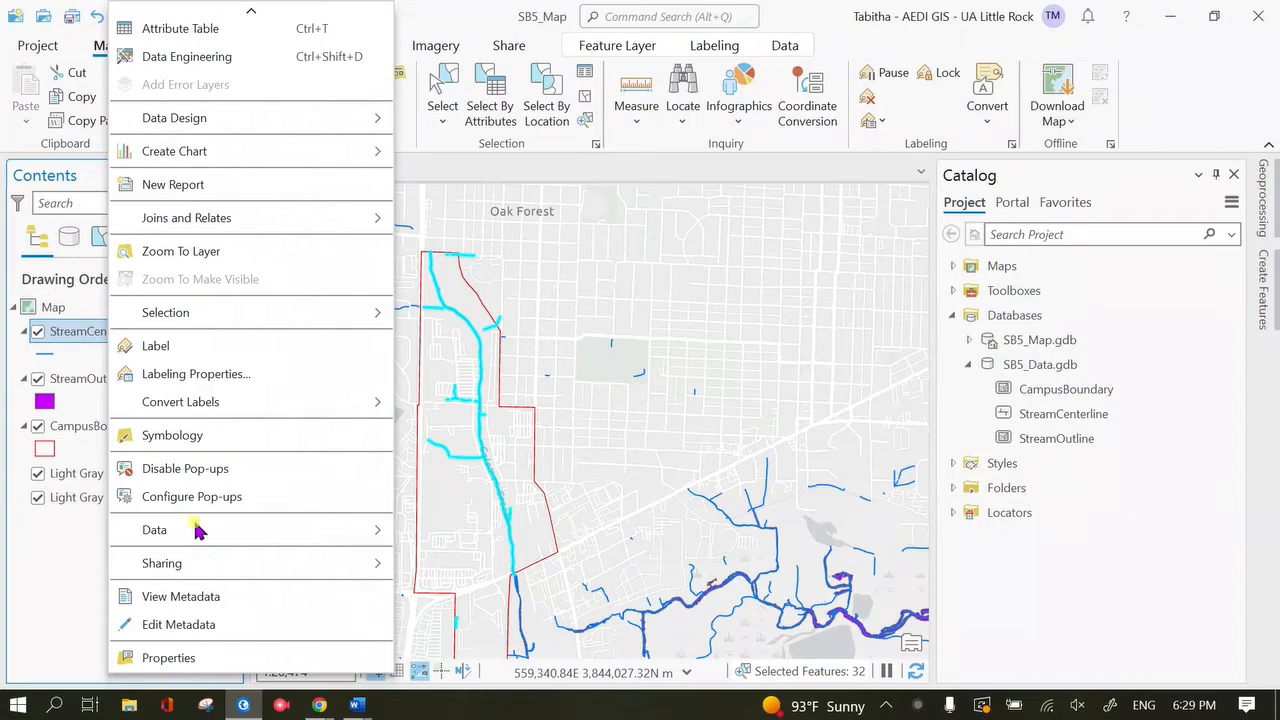
mouse_move(240, 540)
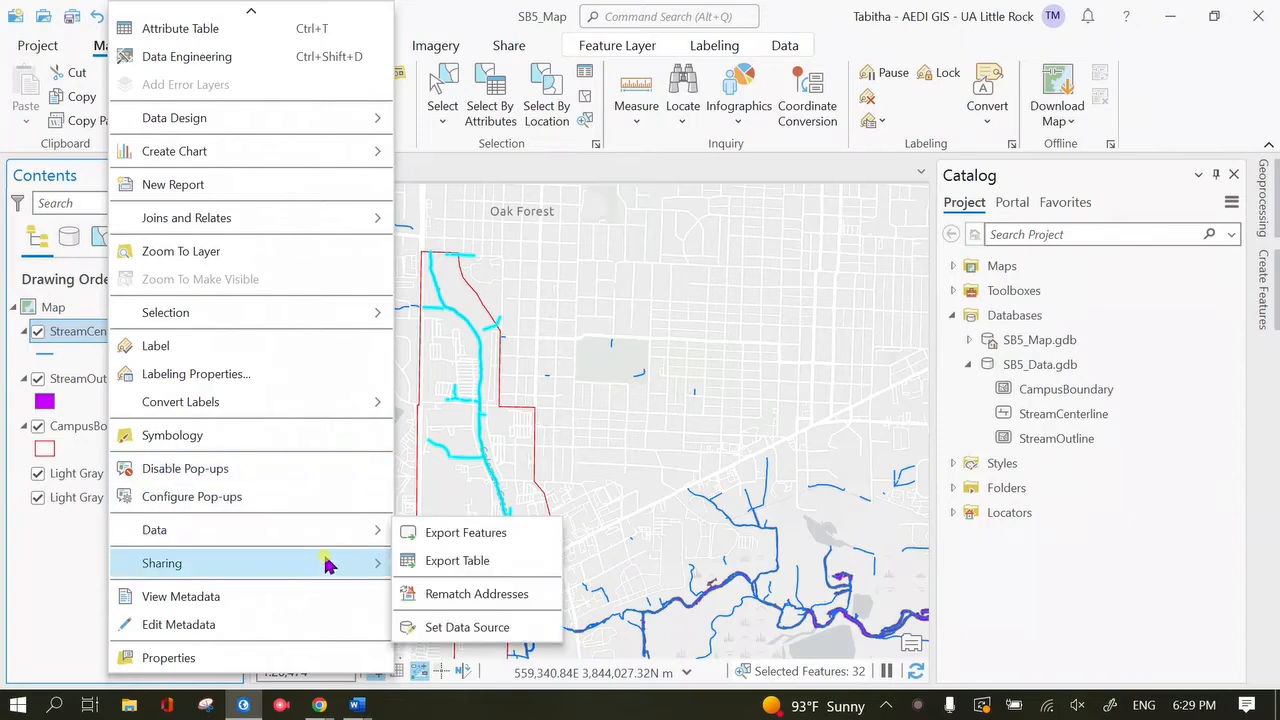
left_click(495, 540)
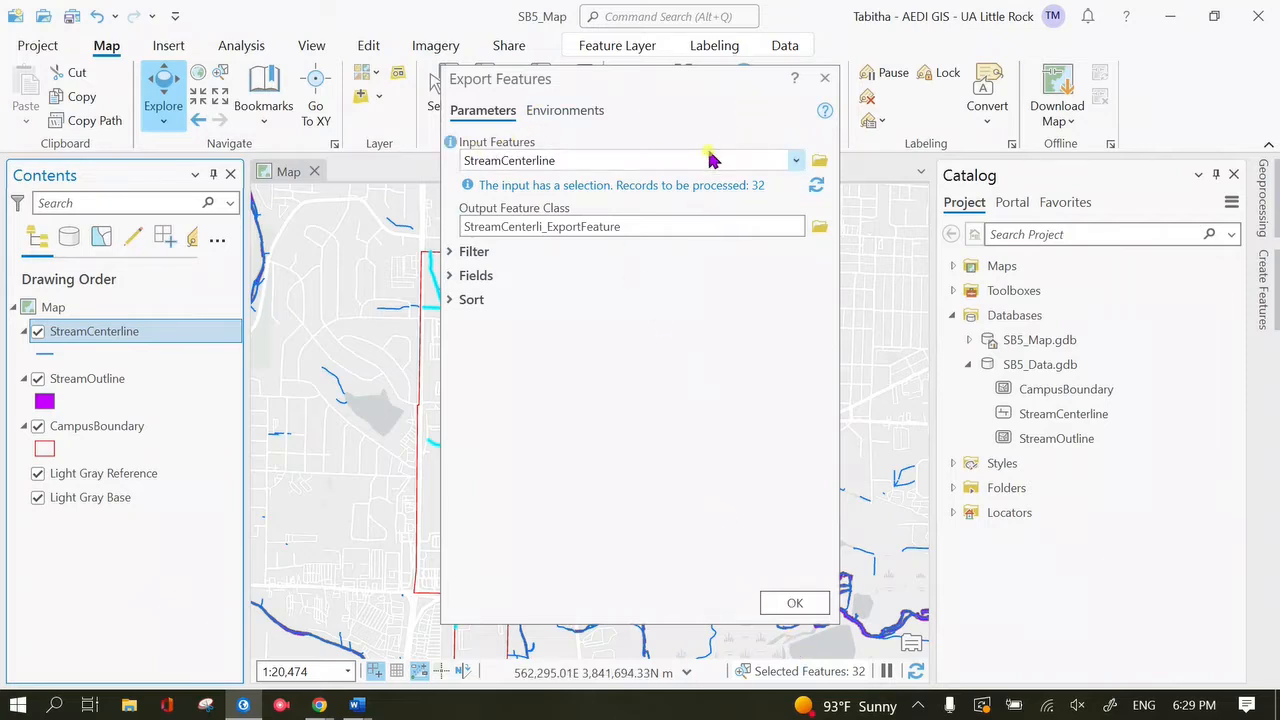
- Choose the SB5_Data.gdb geodatabase as the location for the output feature class
left_click(818, 227)
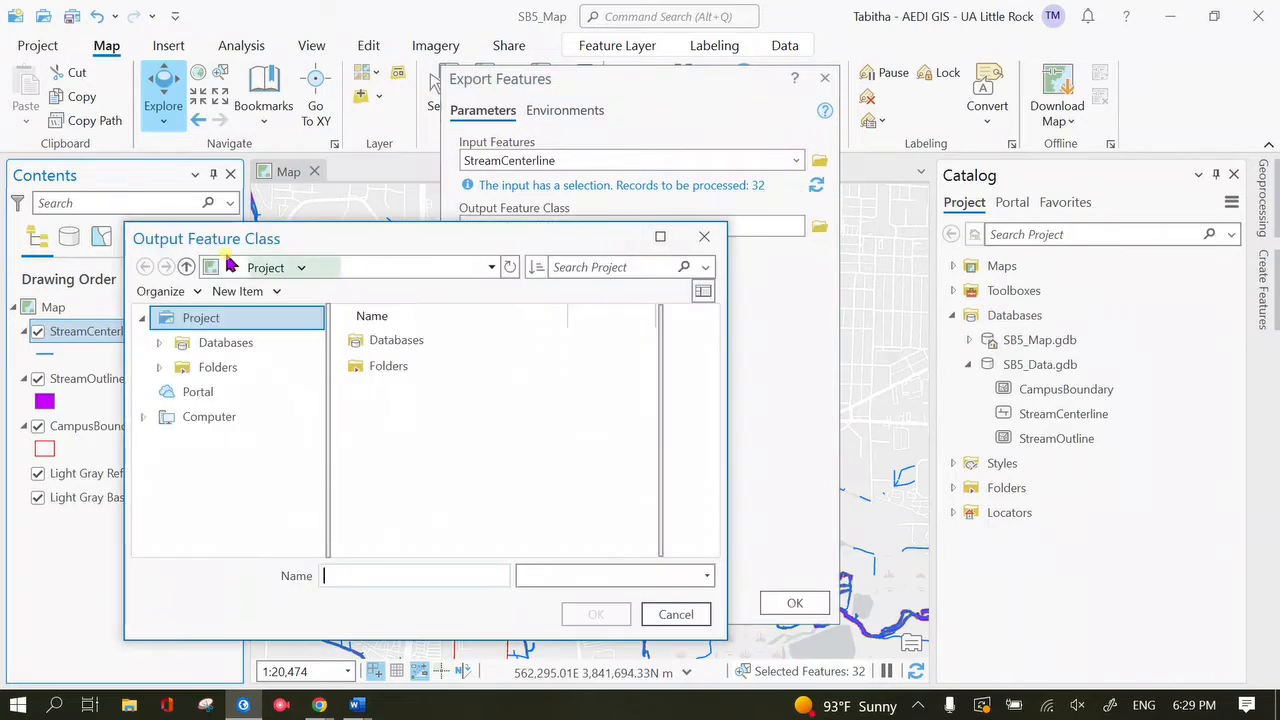
double_click(428, 368)
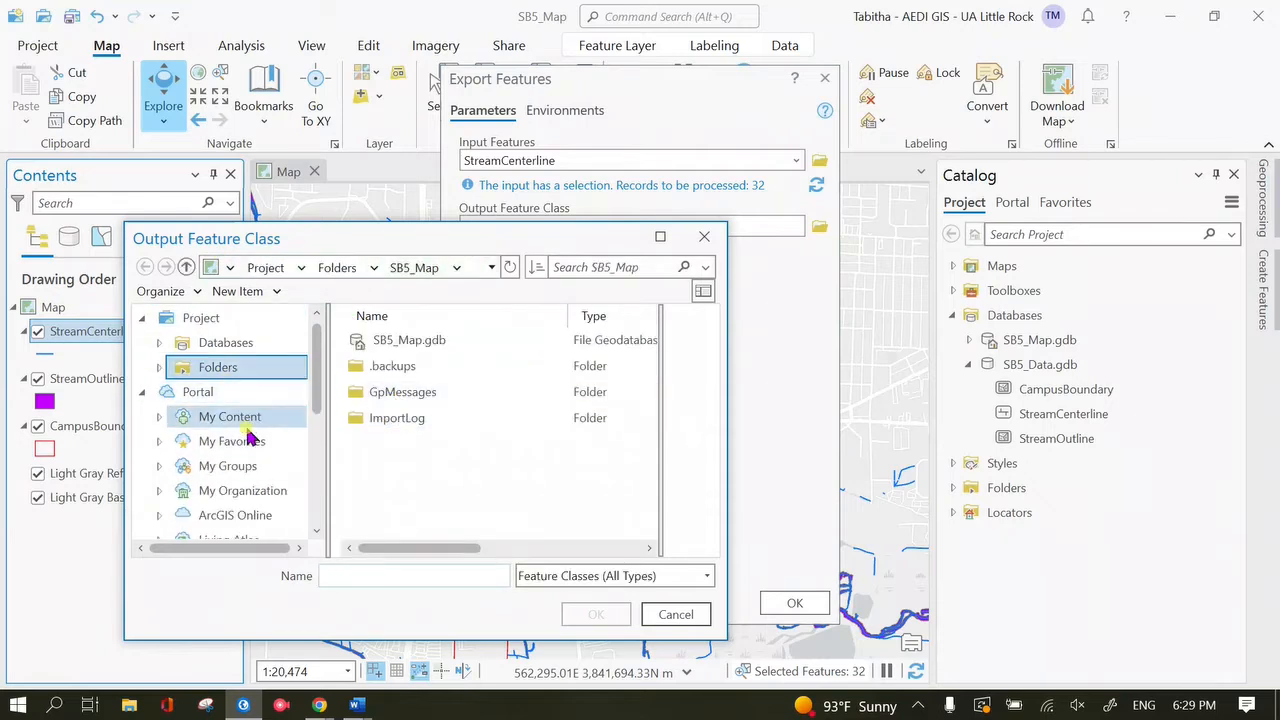
left_click_drag(230, 245, 226, 178)
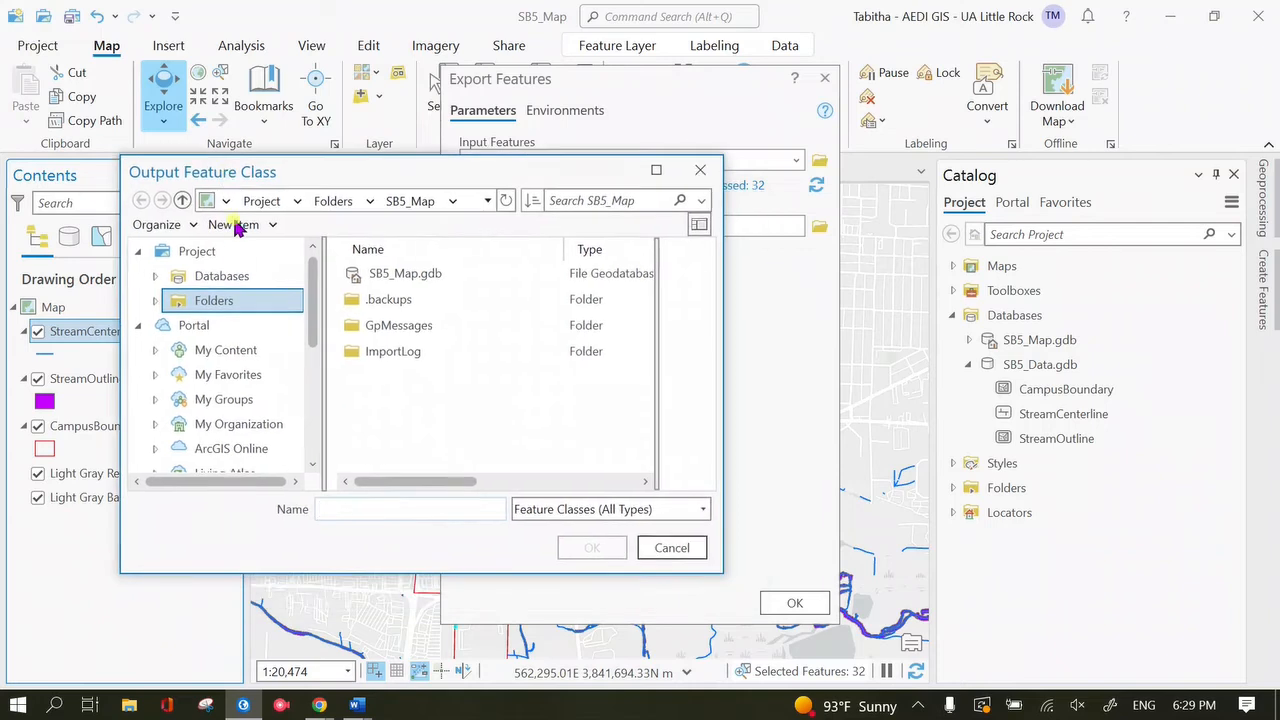
left_click(140, 327)
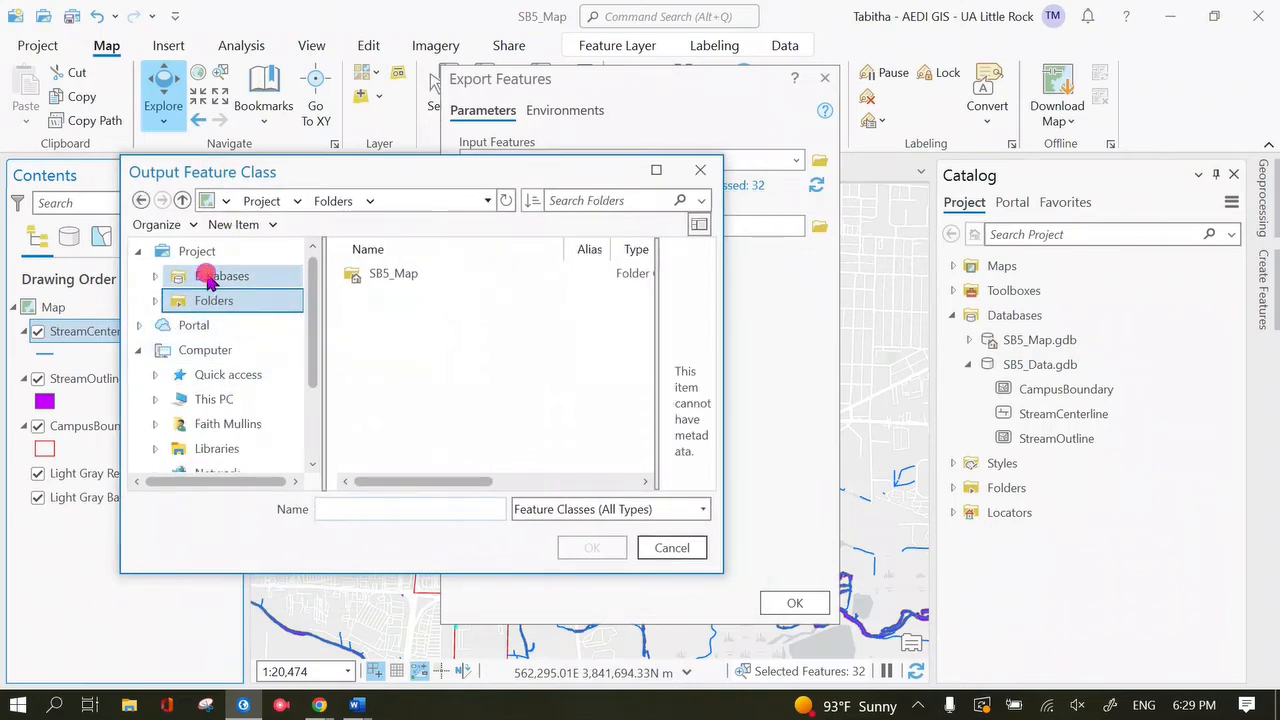
left_click(210, 277)
left_click(234, 333)
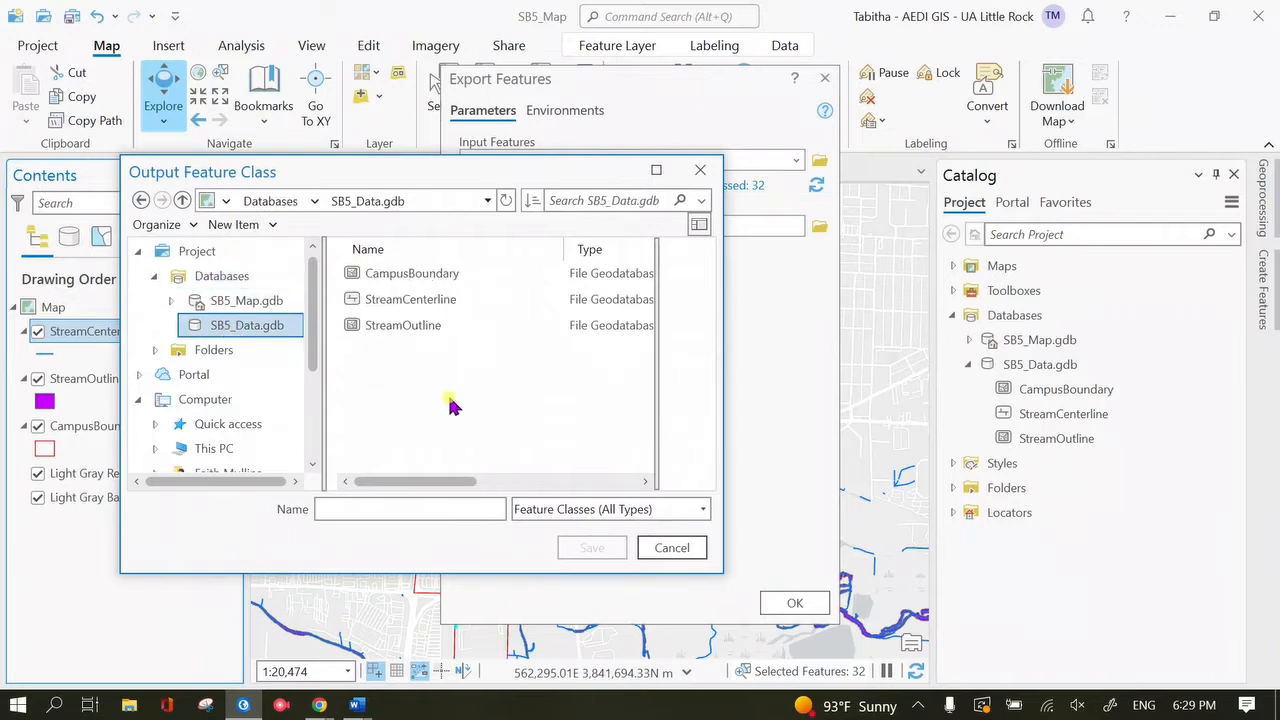
- Name the output feature class StreamCenterlineUALR and save that output path
left_click(396, 509)
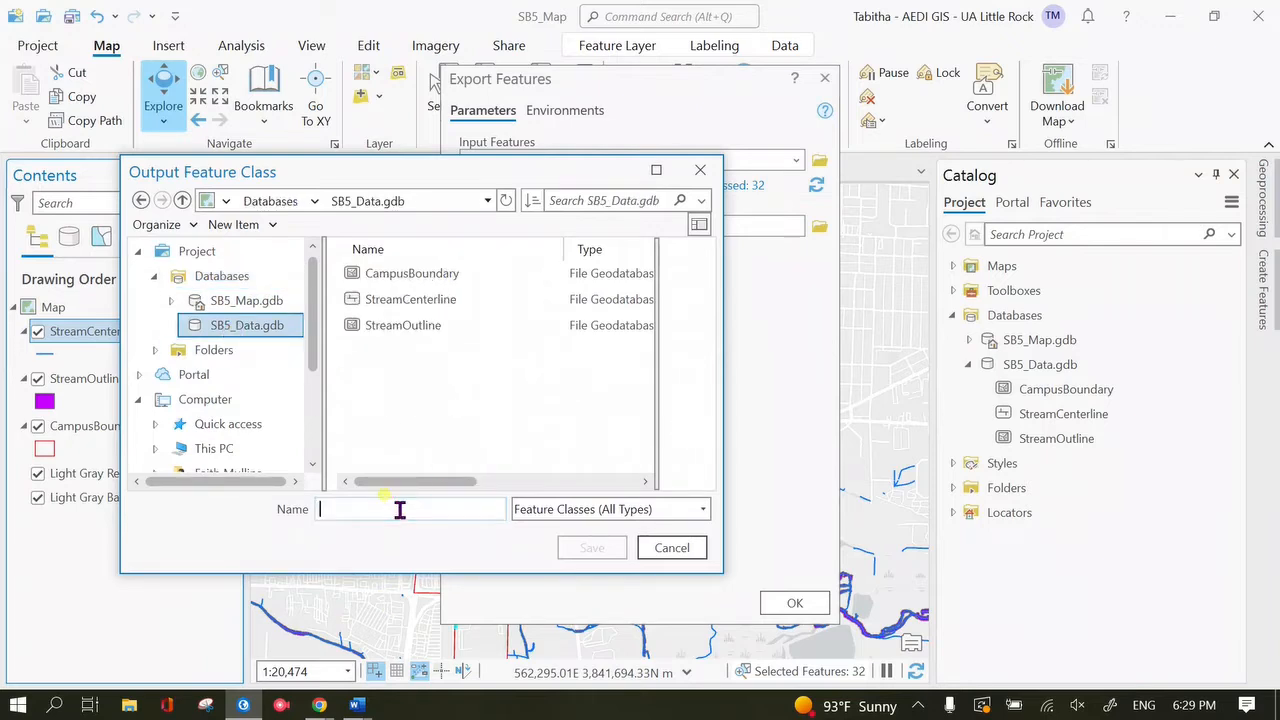
type("Stream")
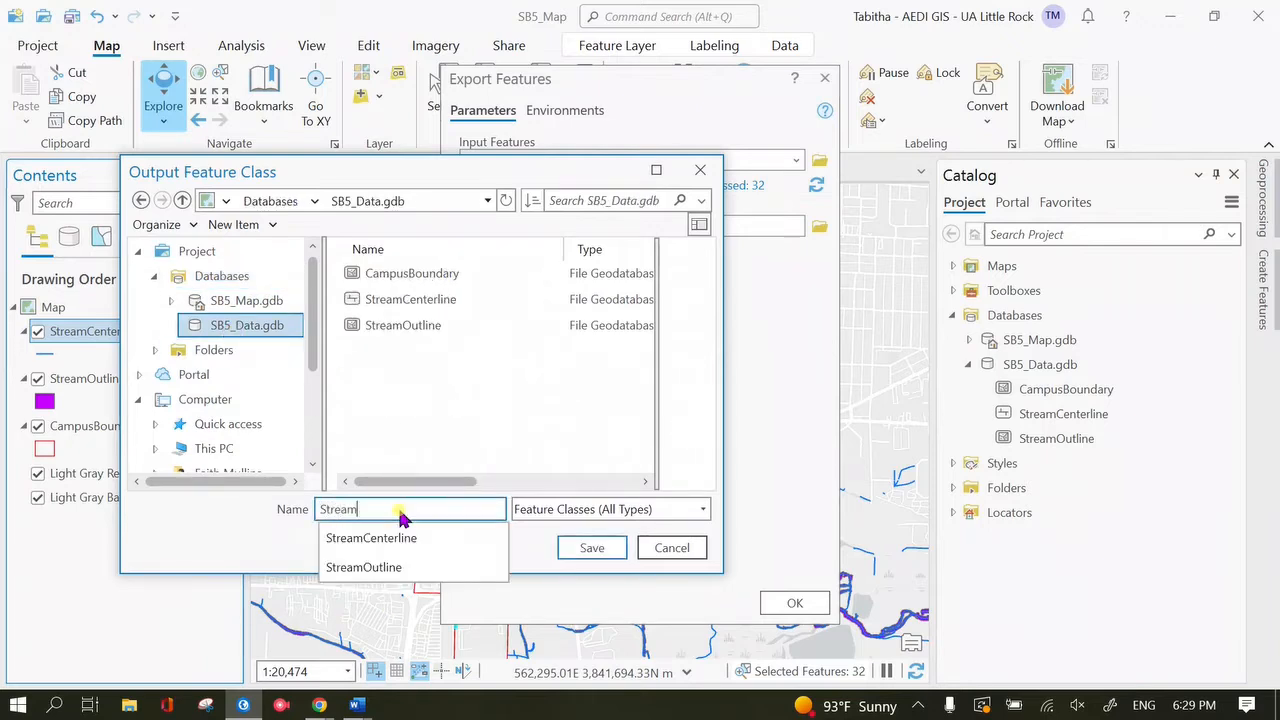
type("CenterlineUALR")
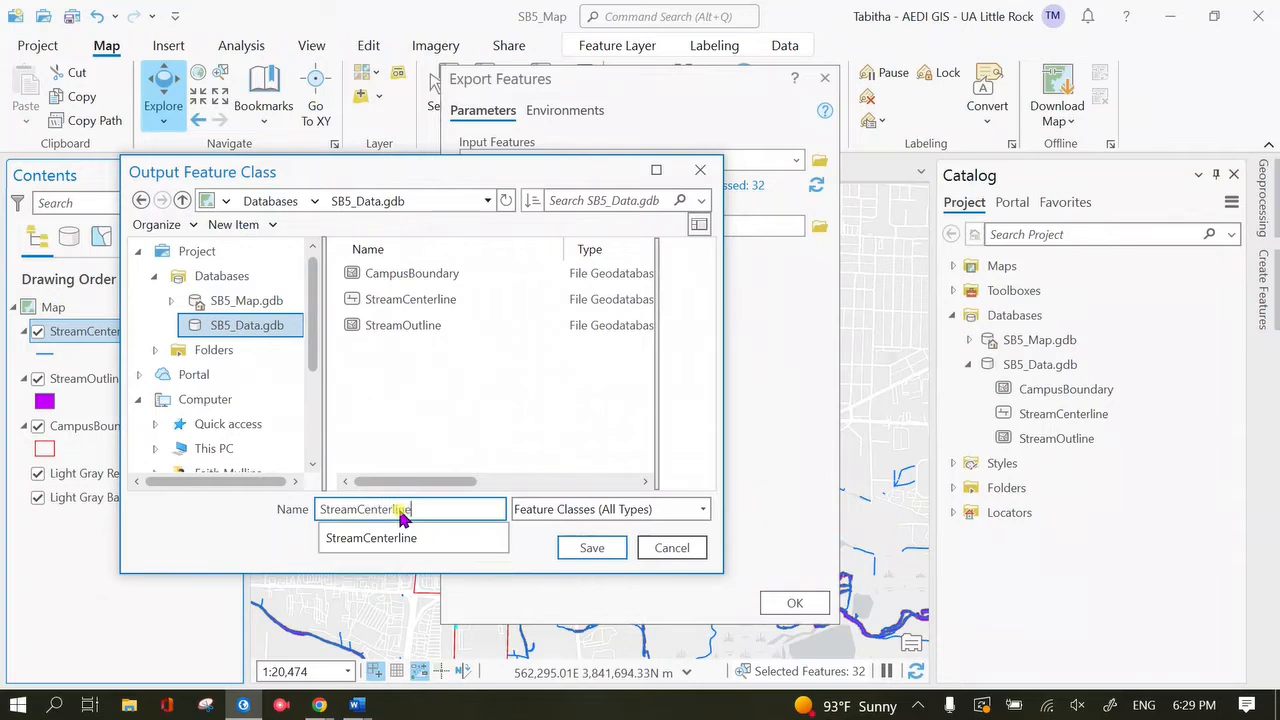
left_click(594, 547)
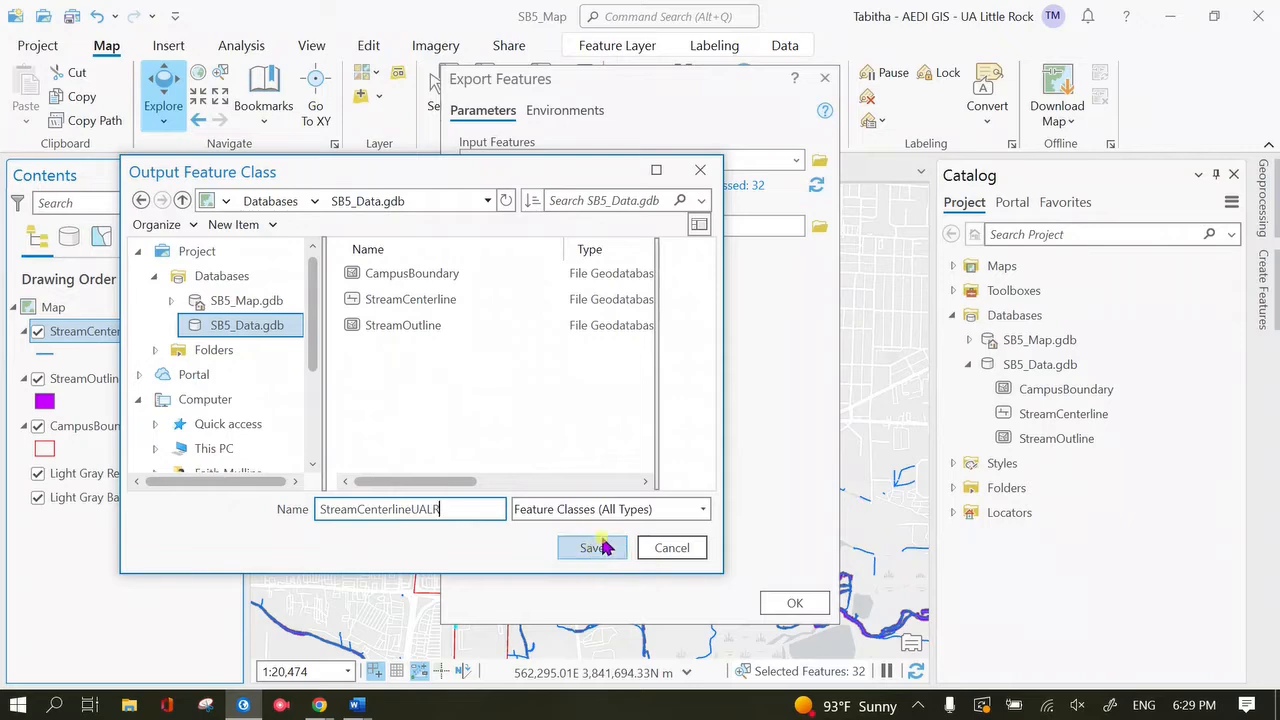
- Run the export of the selected StreamCenterline features to StreamCenterlineUALR
left_click(794, 602)
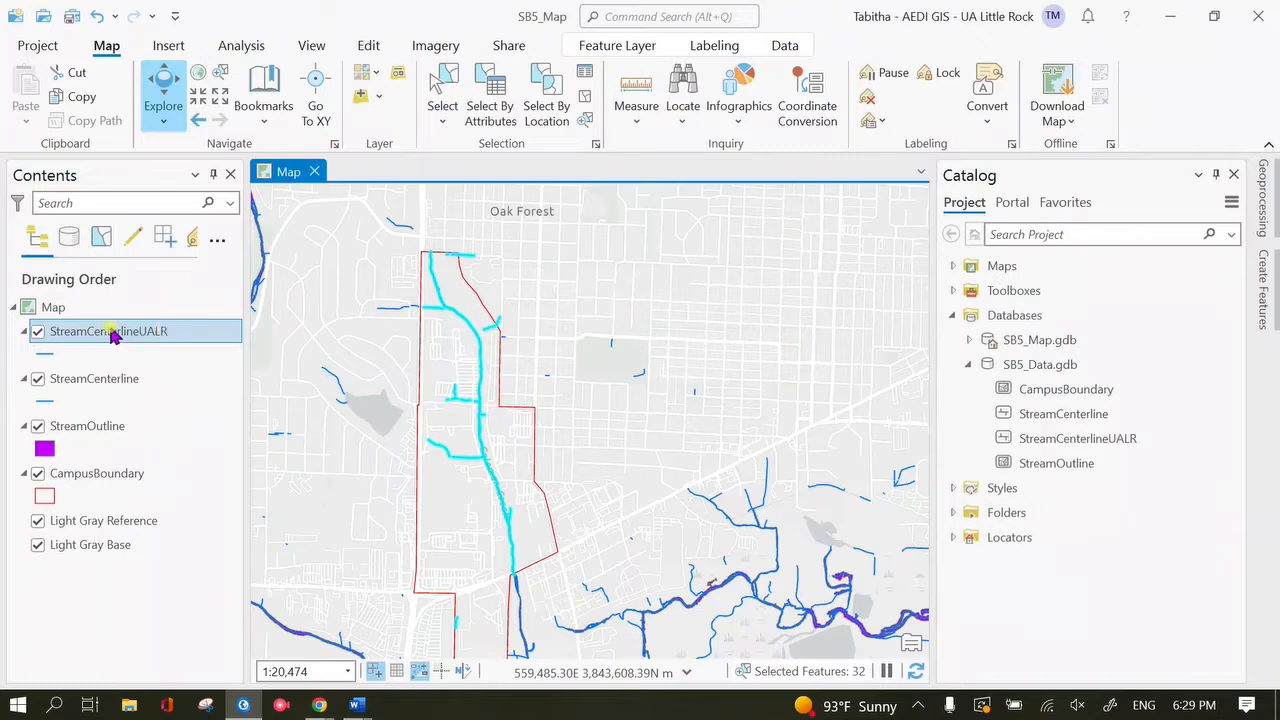
- Group the StreamCenterline and StreamOutline layers into a new group layer in the map
left_click(82, 385)
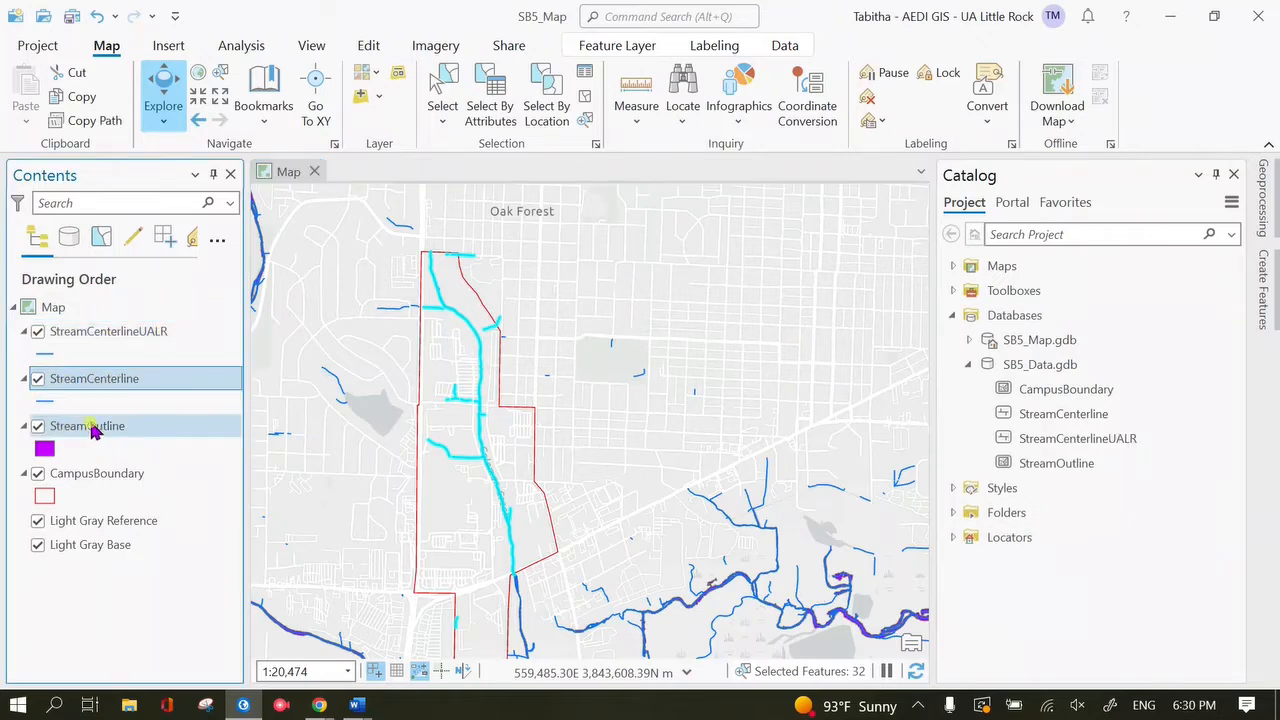
left_click(92, 426)
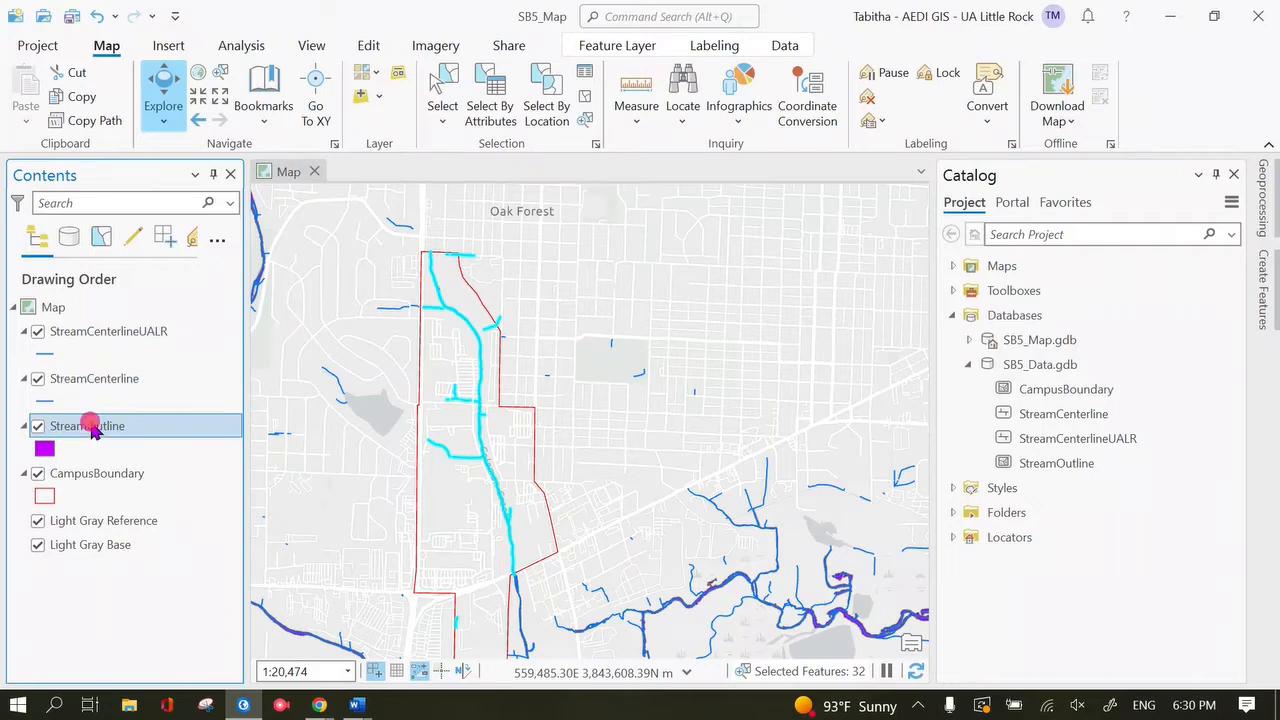
left_click(98, 378, "ctrl")
right_click(98, 378)
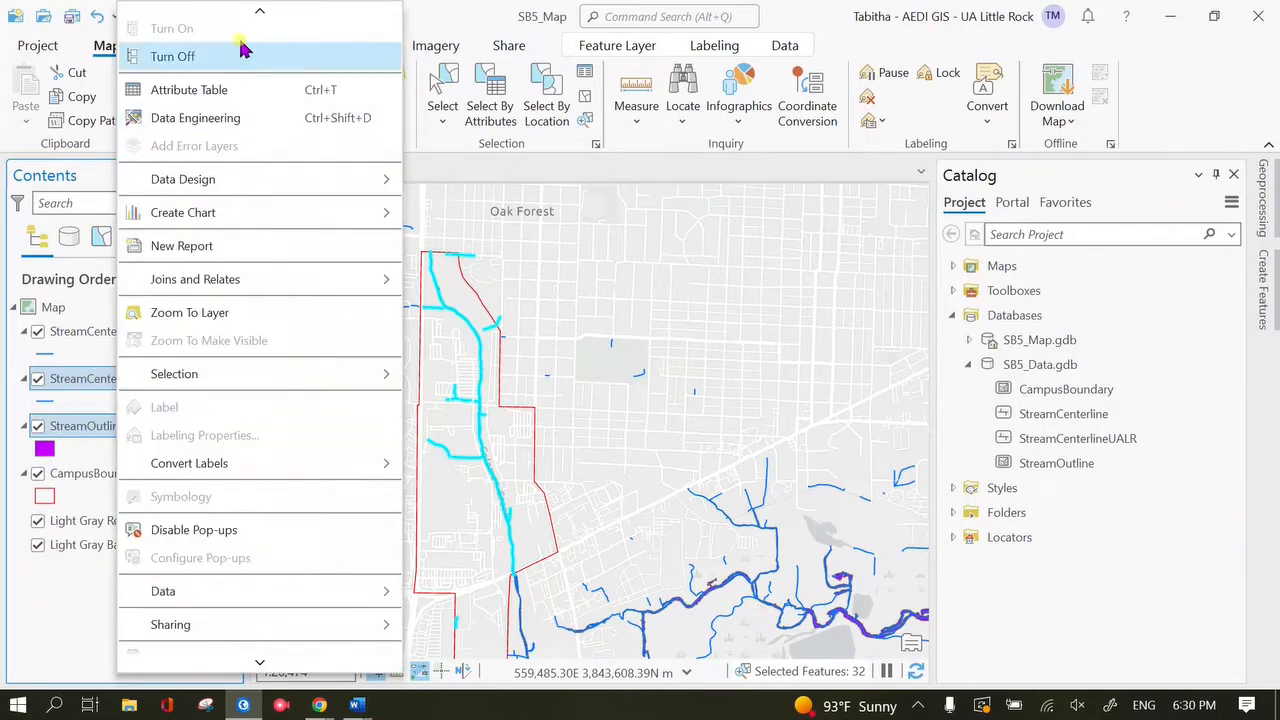
scroll(245, 50, "up", 1)
scroll(301, 514, "up", 1)
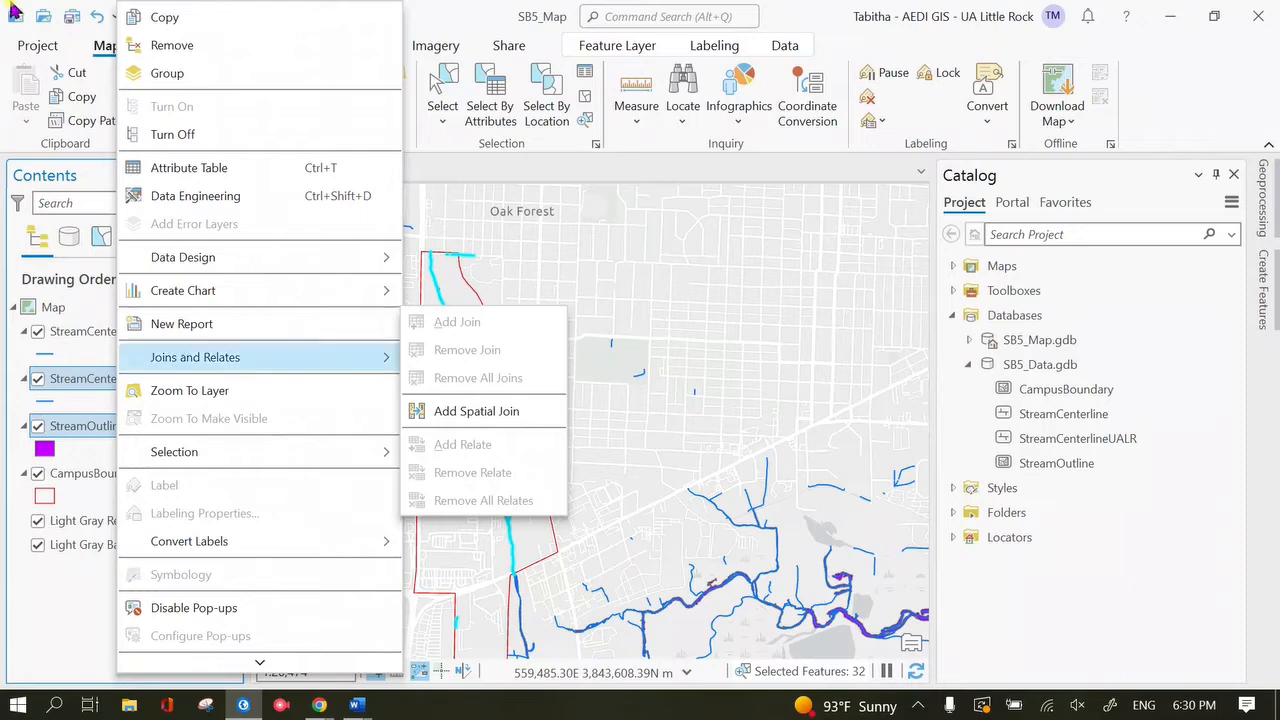
left_click(168, 72)
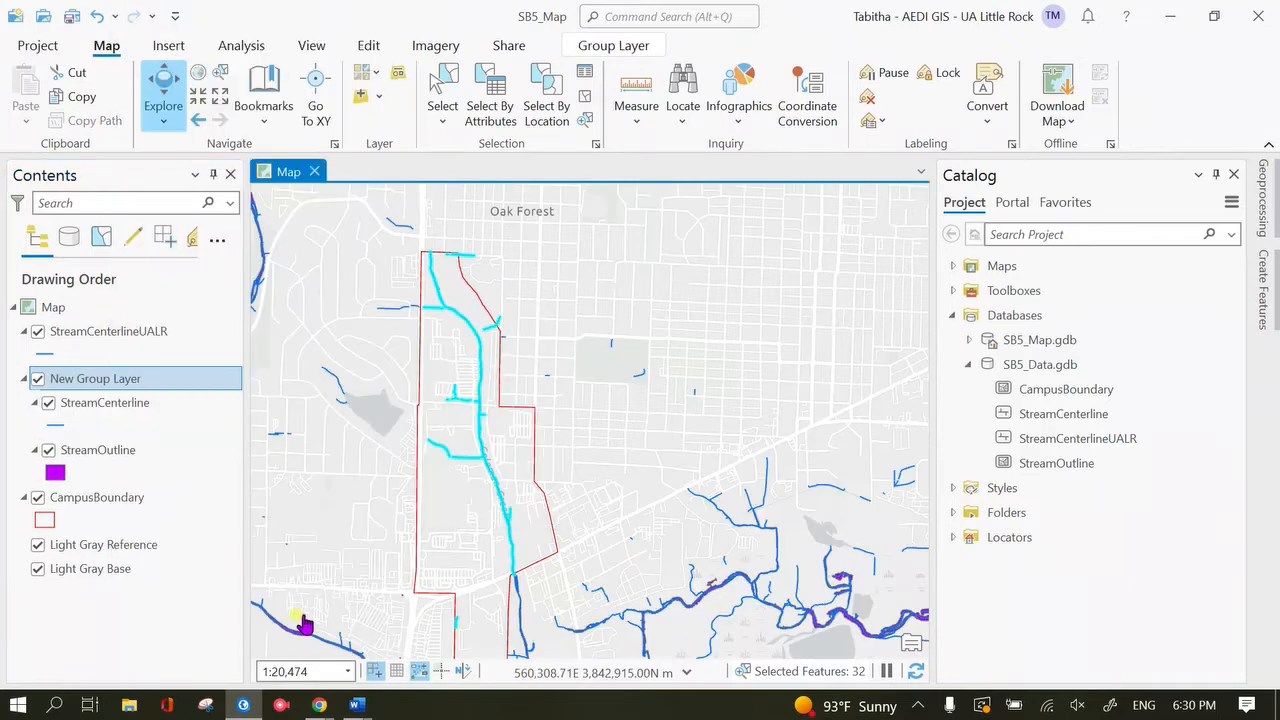
left_click(107, 403)
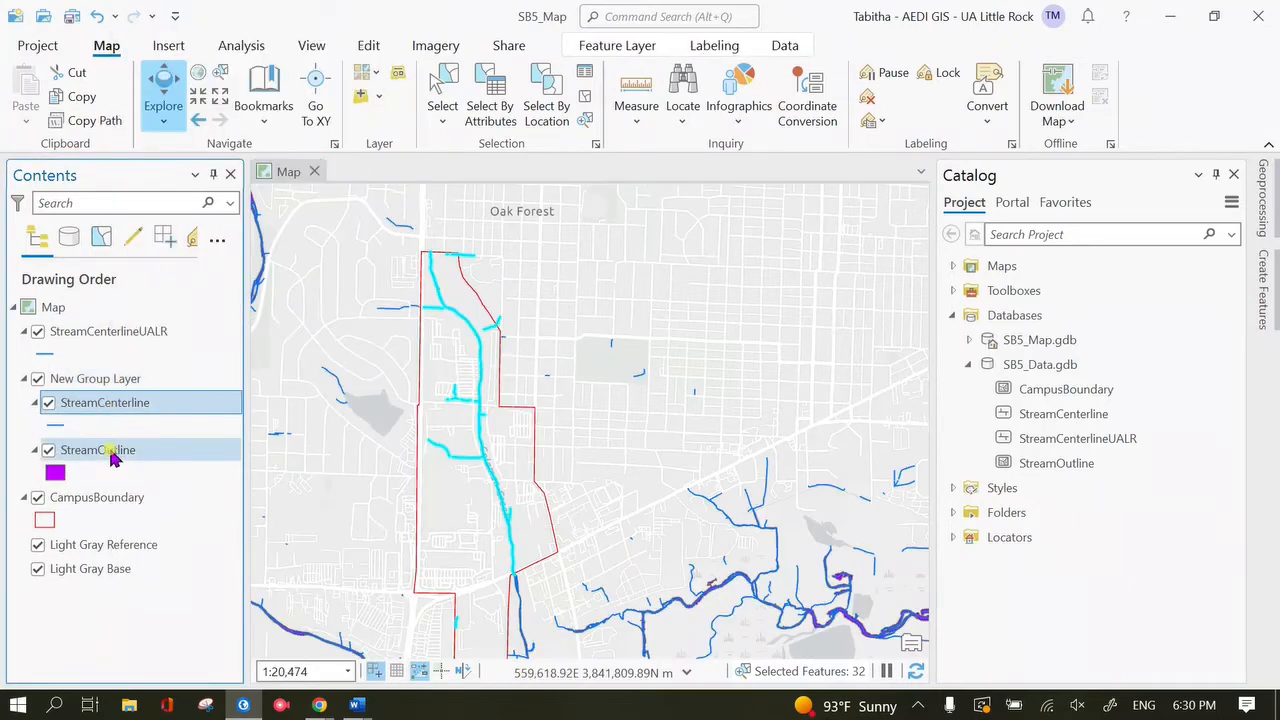
left_click(109, 450, "ctrl")
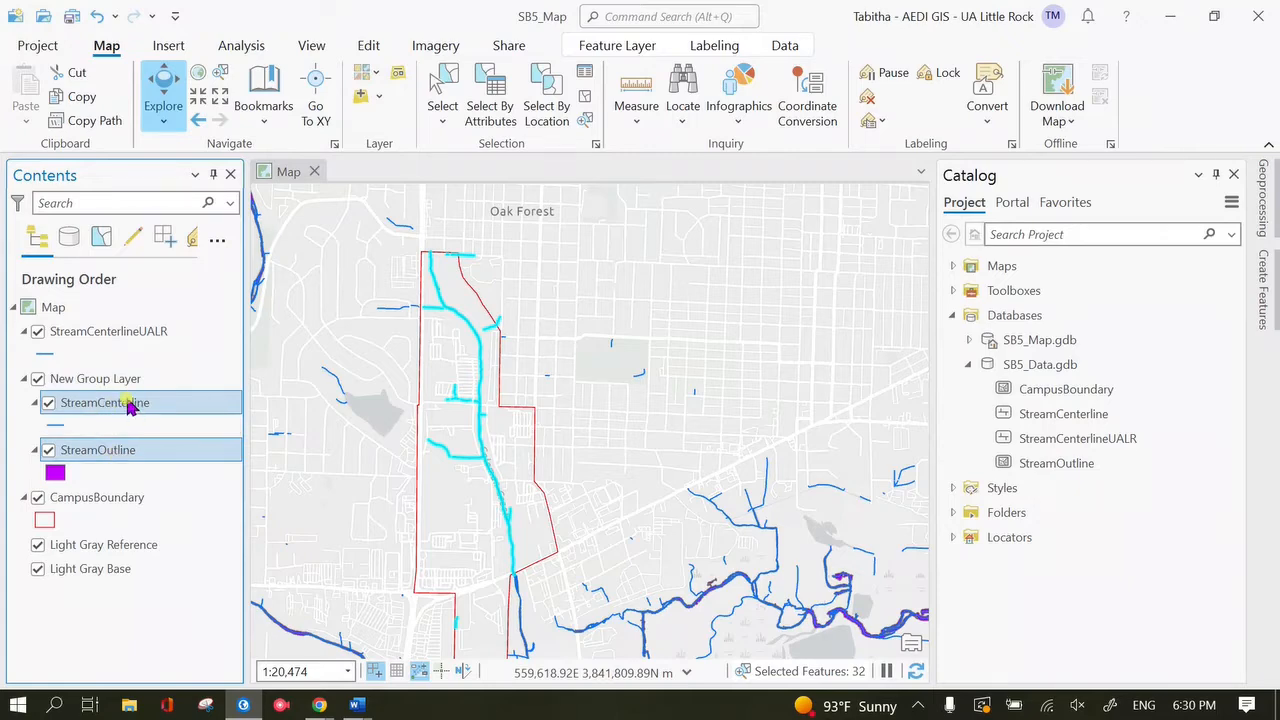
right_click(127, 406)
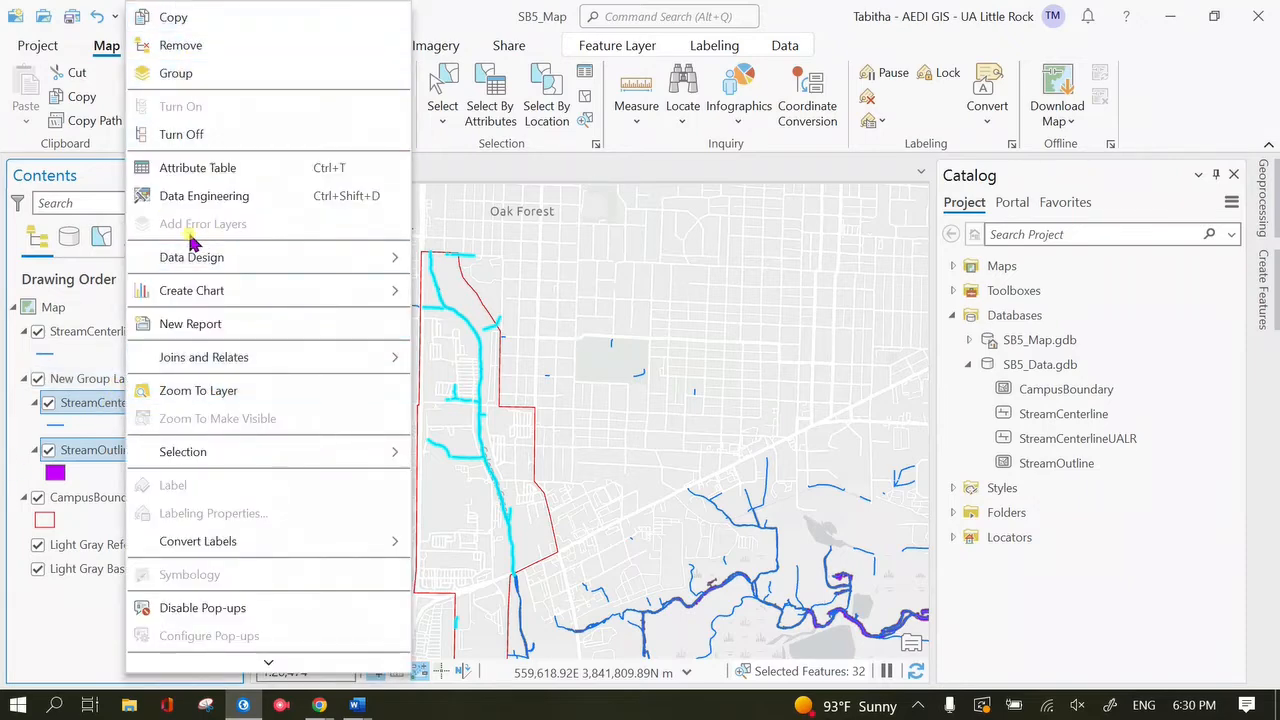
- Rename the new group layer InitialData in its layer properties
left_click(85, 385)
right_click(82, 380)
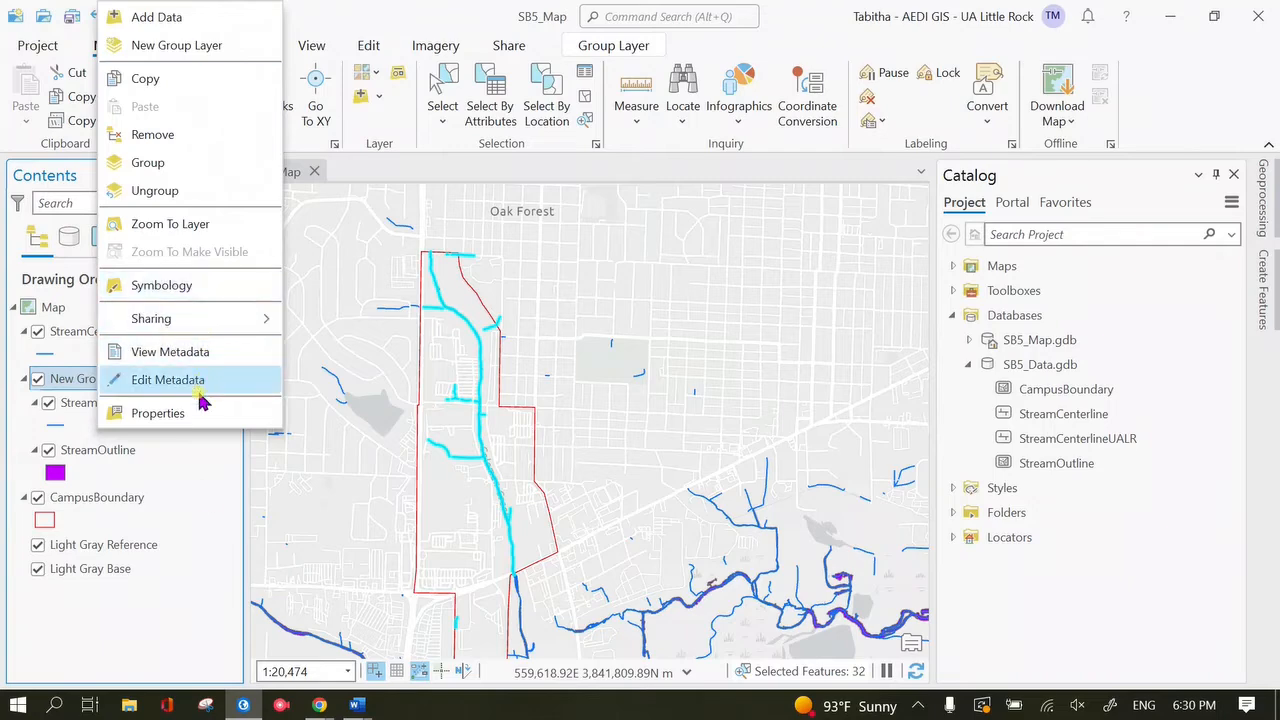
left_click(188, 411)
triple_click(628, 218)
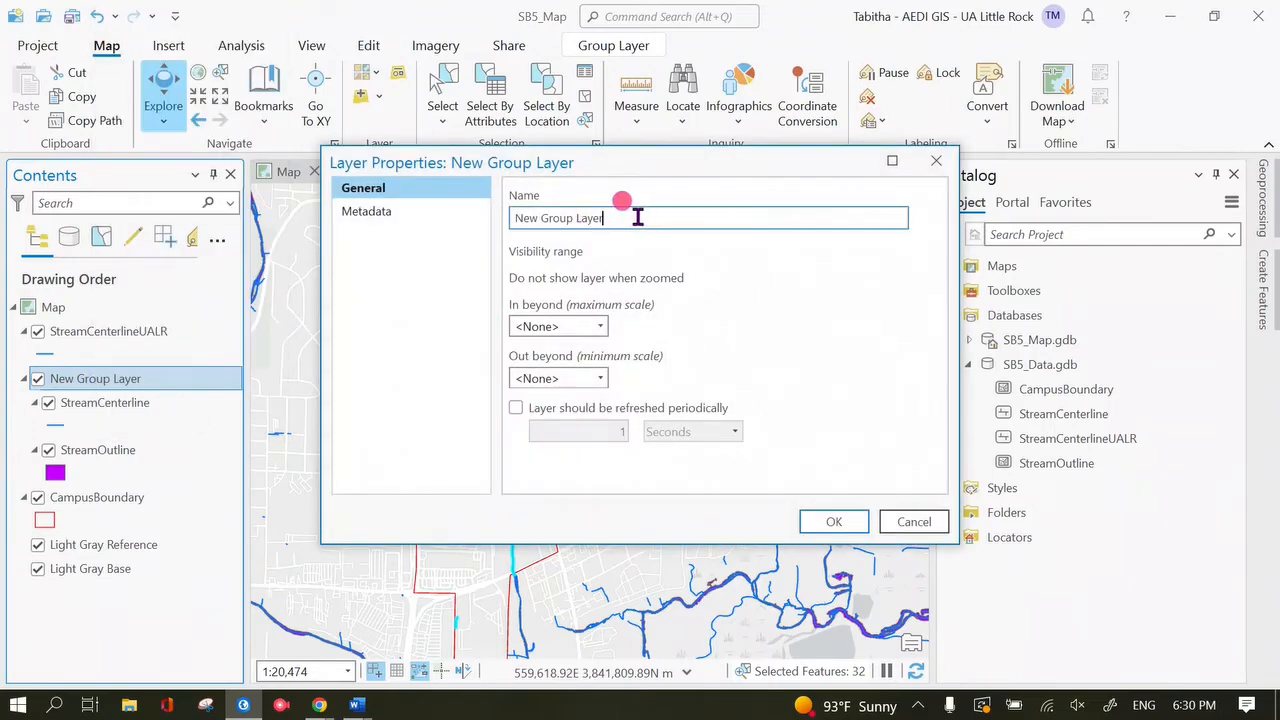
type("In")
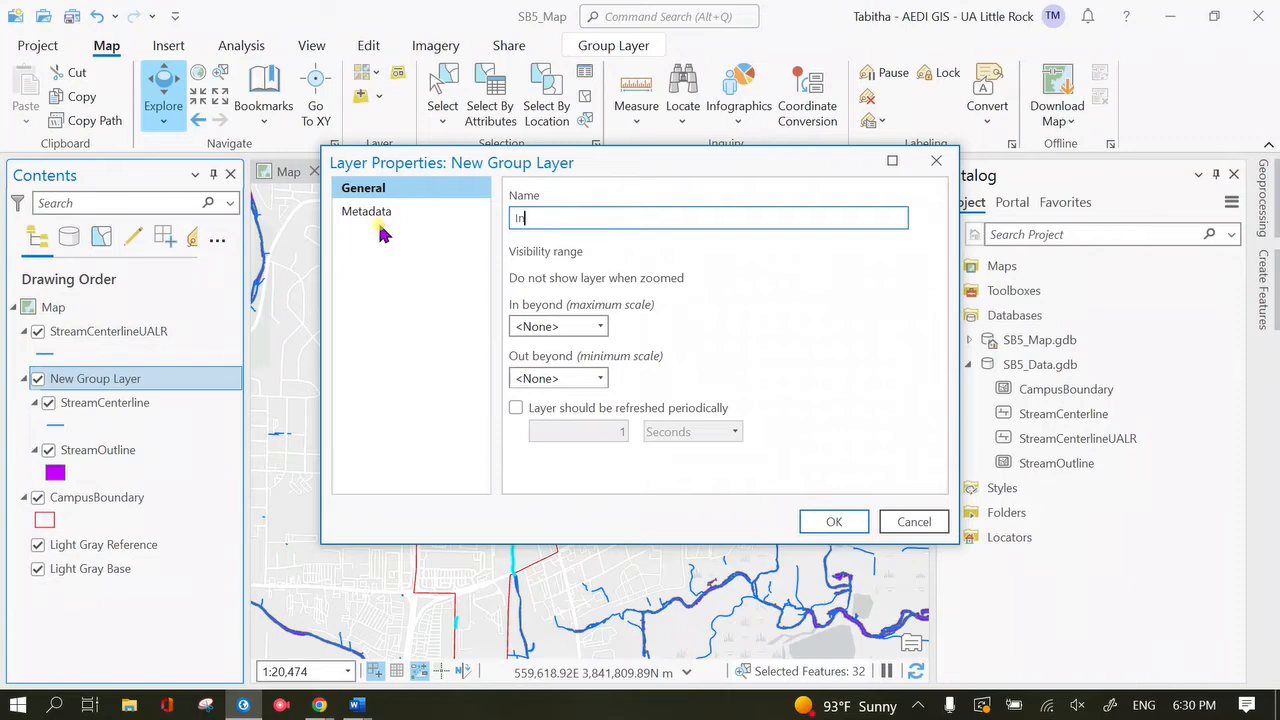
type("itialData")
key("Return")
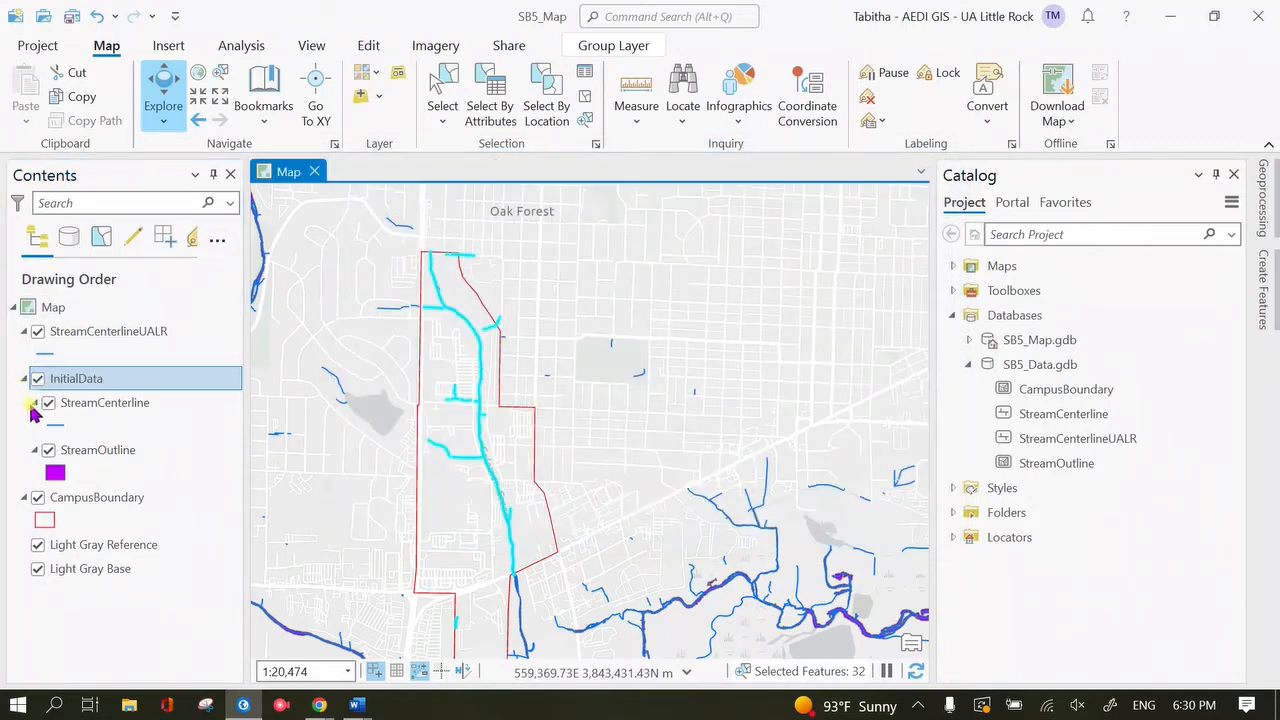
- Collapse the legends of StreamCenterline, StreamOutline and CampusBoundary, and move CampusBoundary to the top of the InitialData group
left_click(32, 408)
left_click(32, 451)
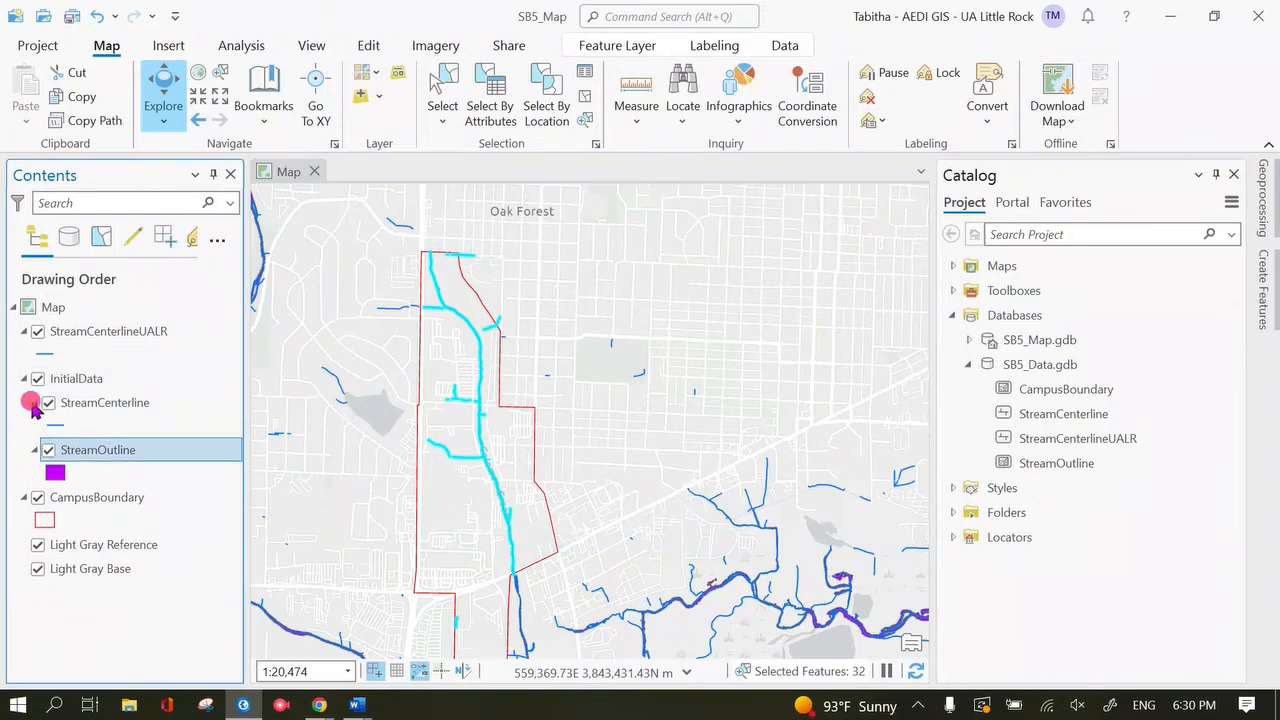
left_click(33, 403)
left_click(33, 428)
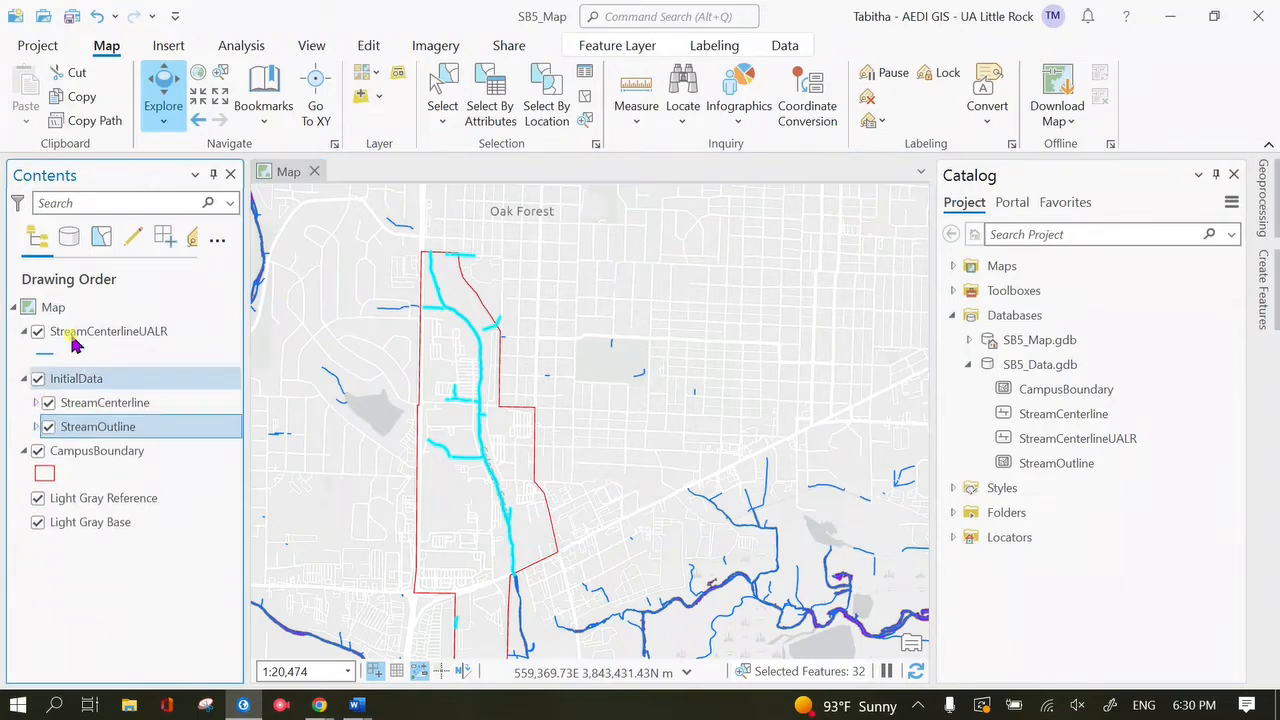
left_click(26, 452)
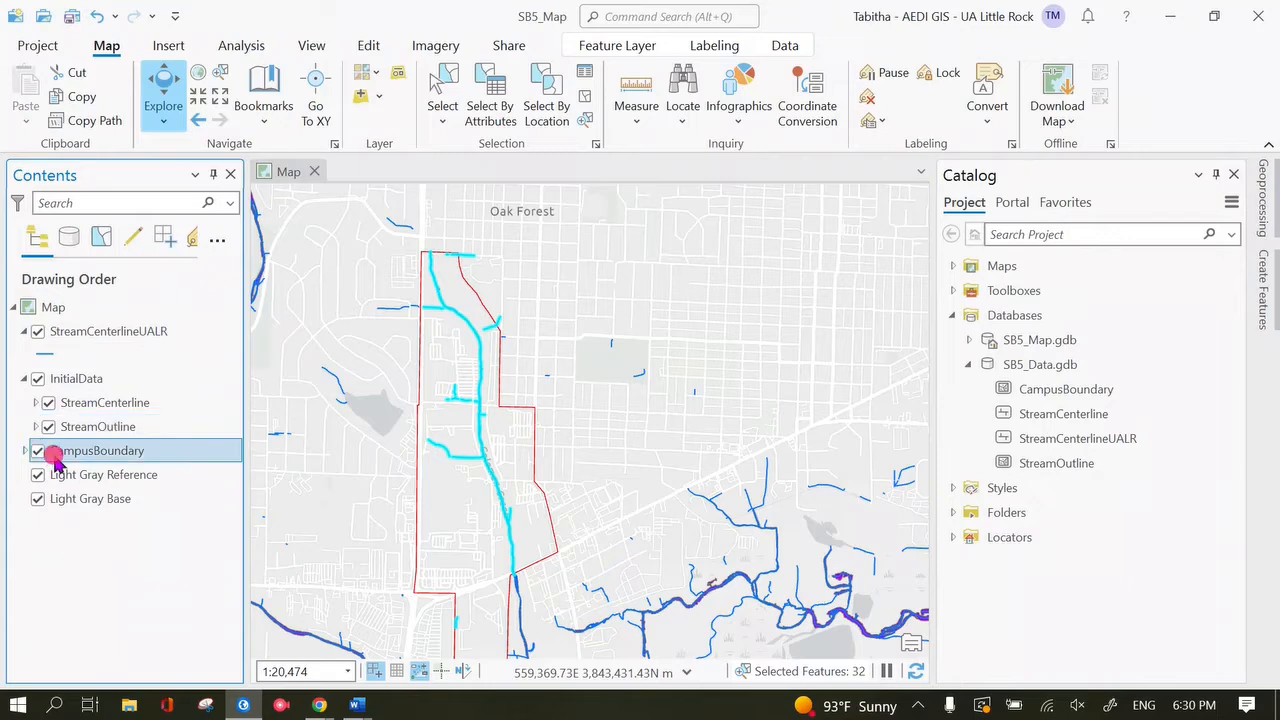
left_click_drag(50, 450, 118, 428)
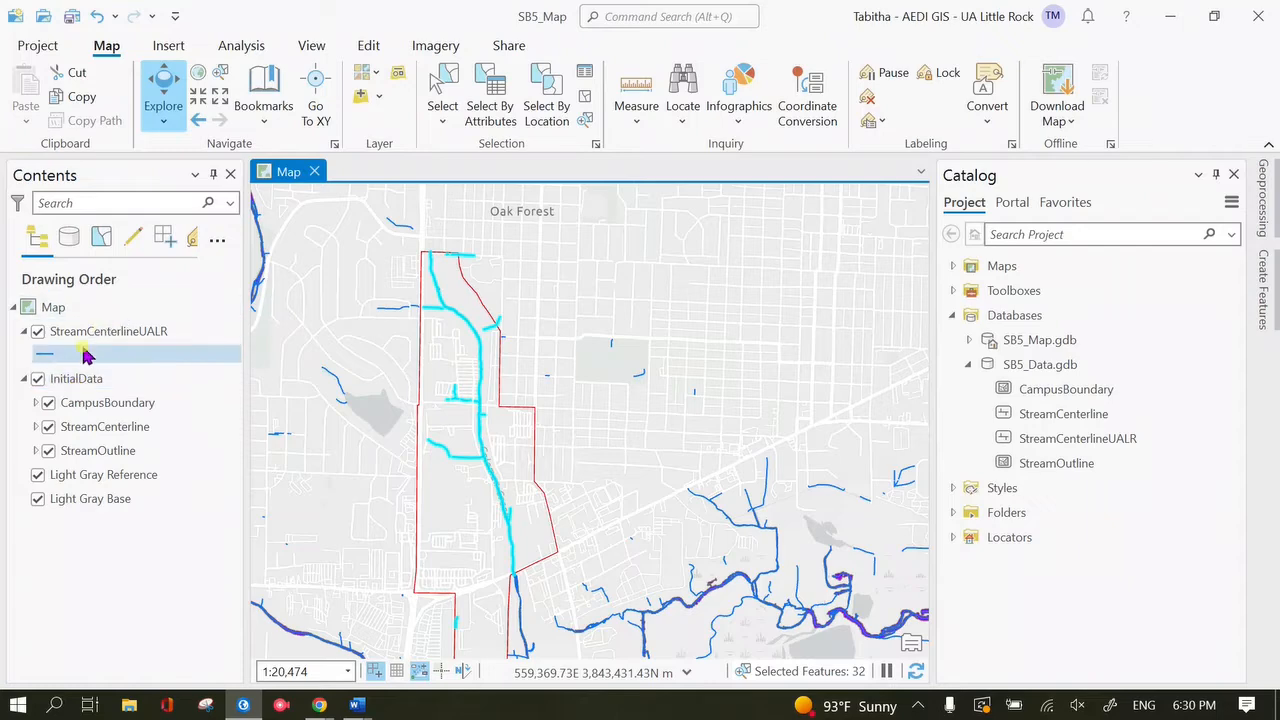
- Toggle the visibility of the InitialData group, StreamCenterlineUALR and CampusBoundary to compare what each shows on the map
left_click(38, 379)
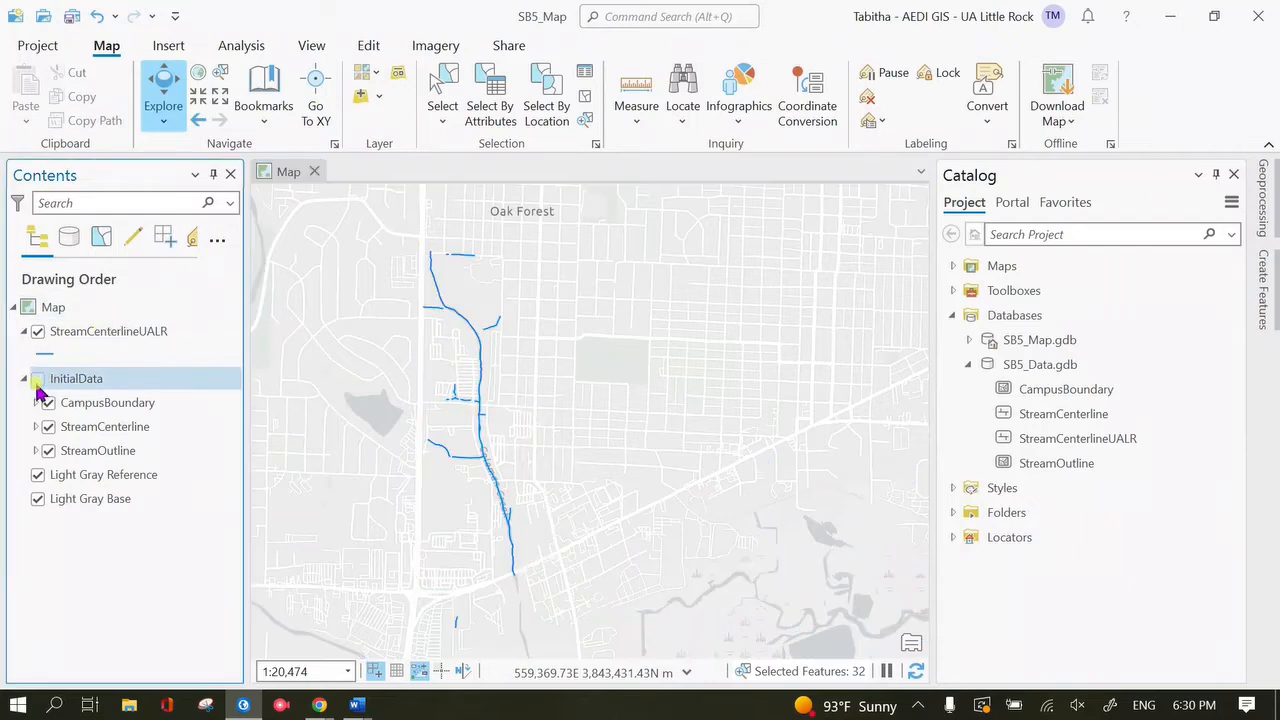
left_click(38, 331)
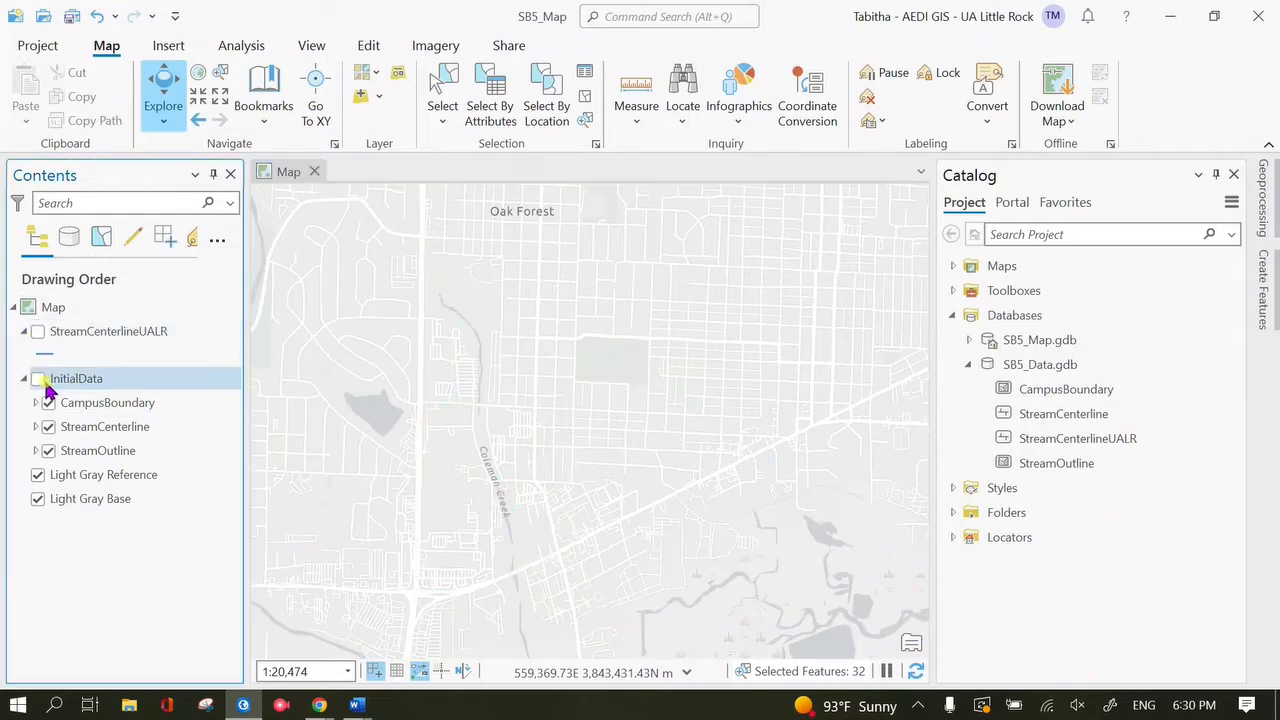
left_click(38, 378)
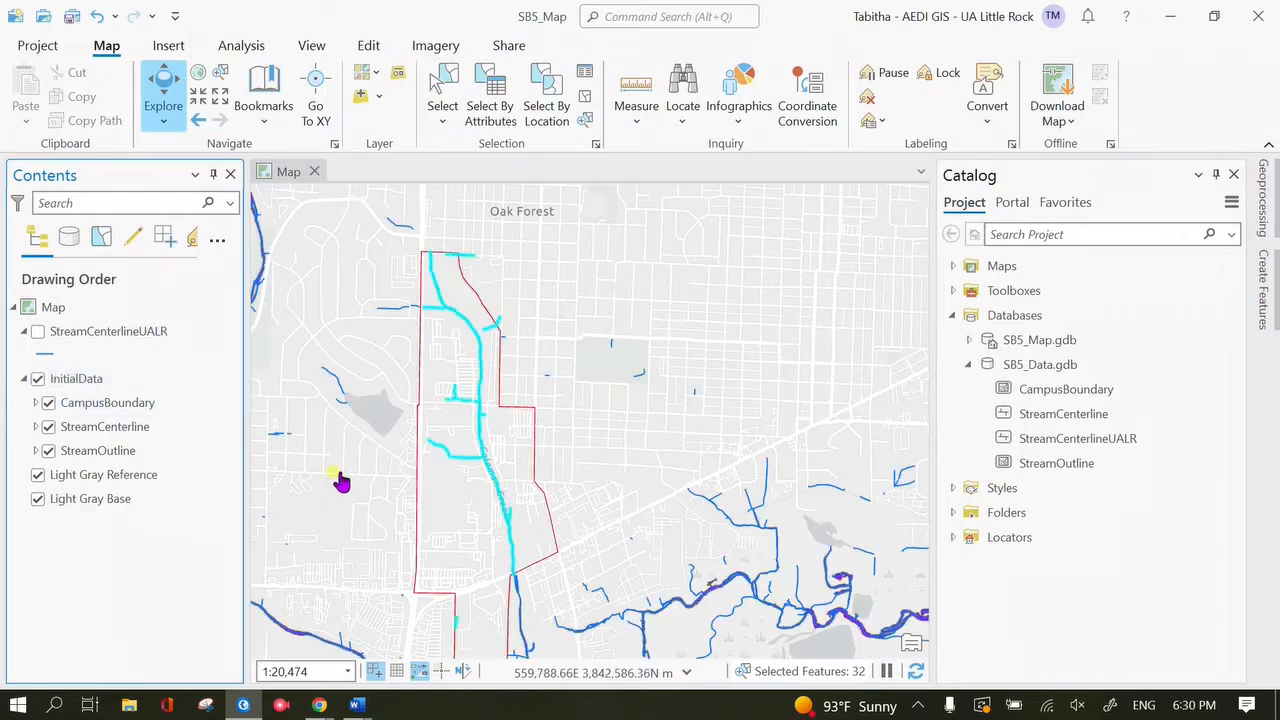
left_click(47, 405)
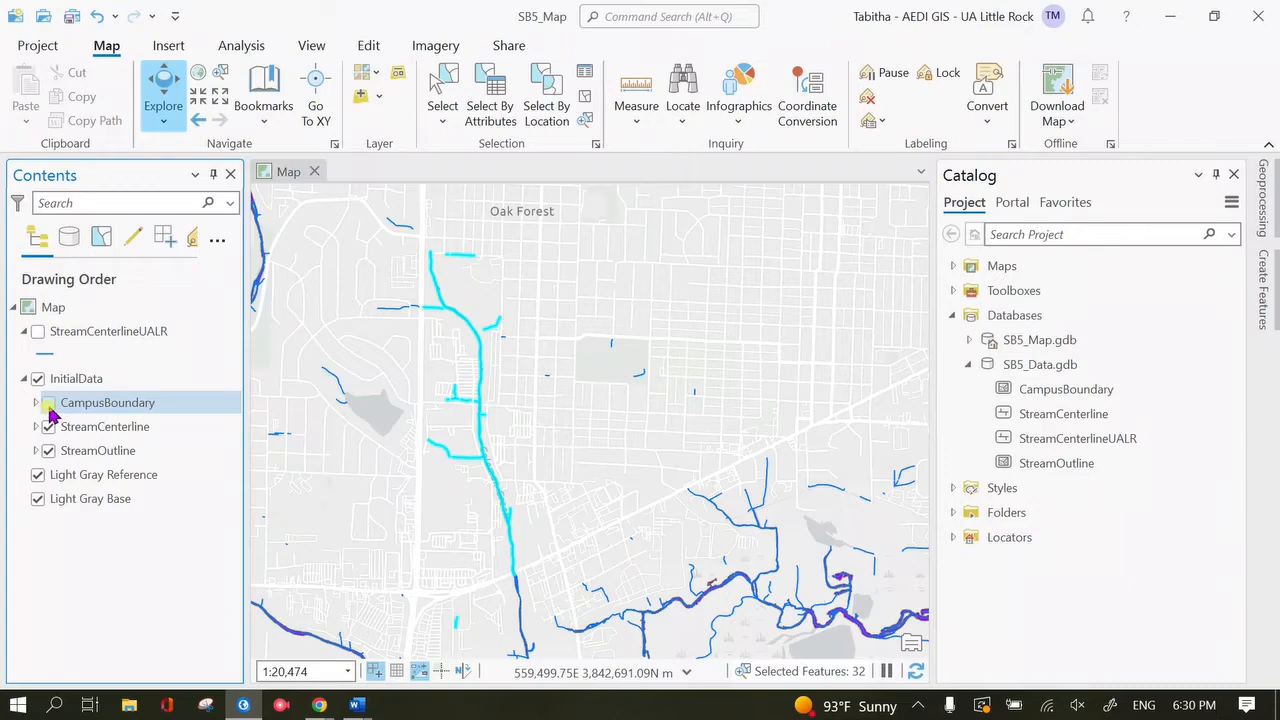
left_click(48, 405)
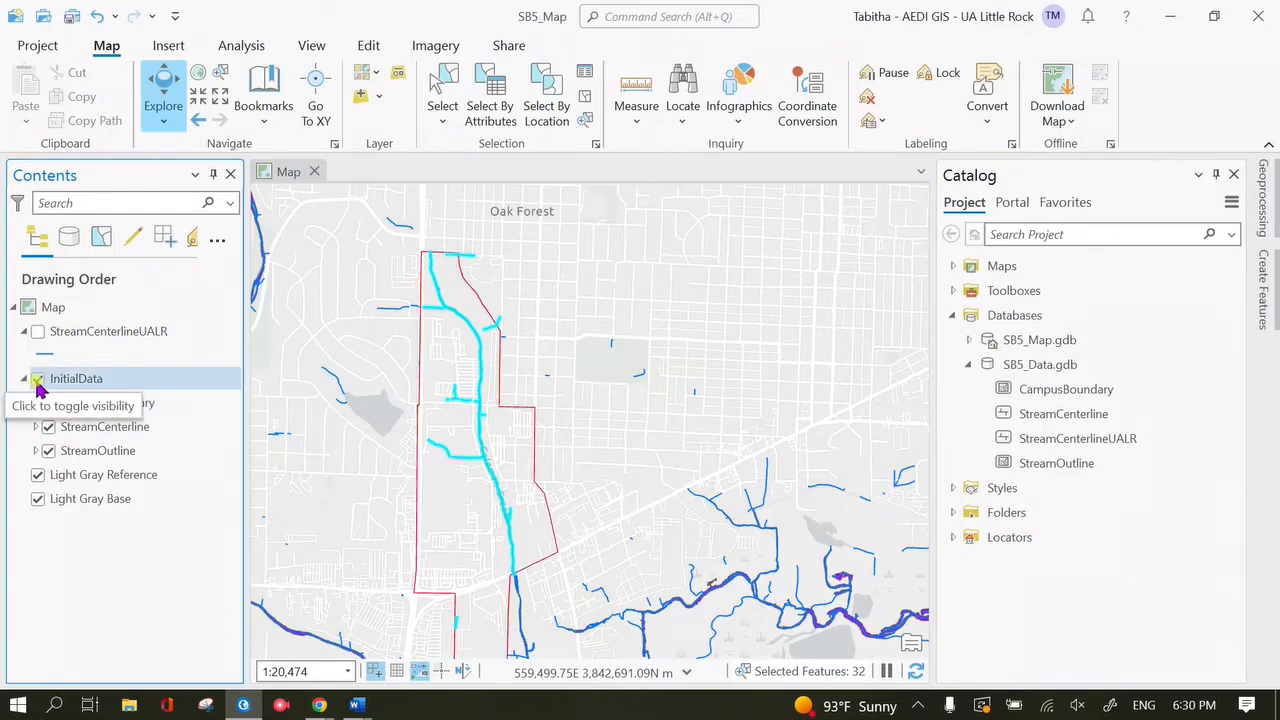
left_click(37, 381)
left_click_drag(426, 491, 554, 491)
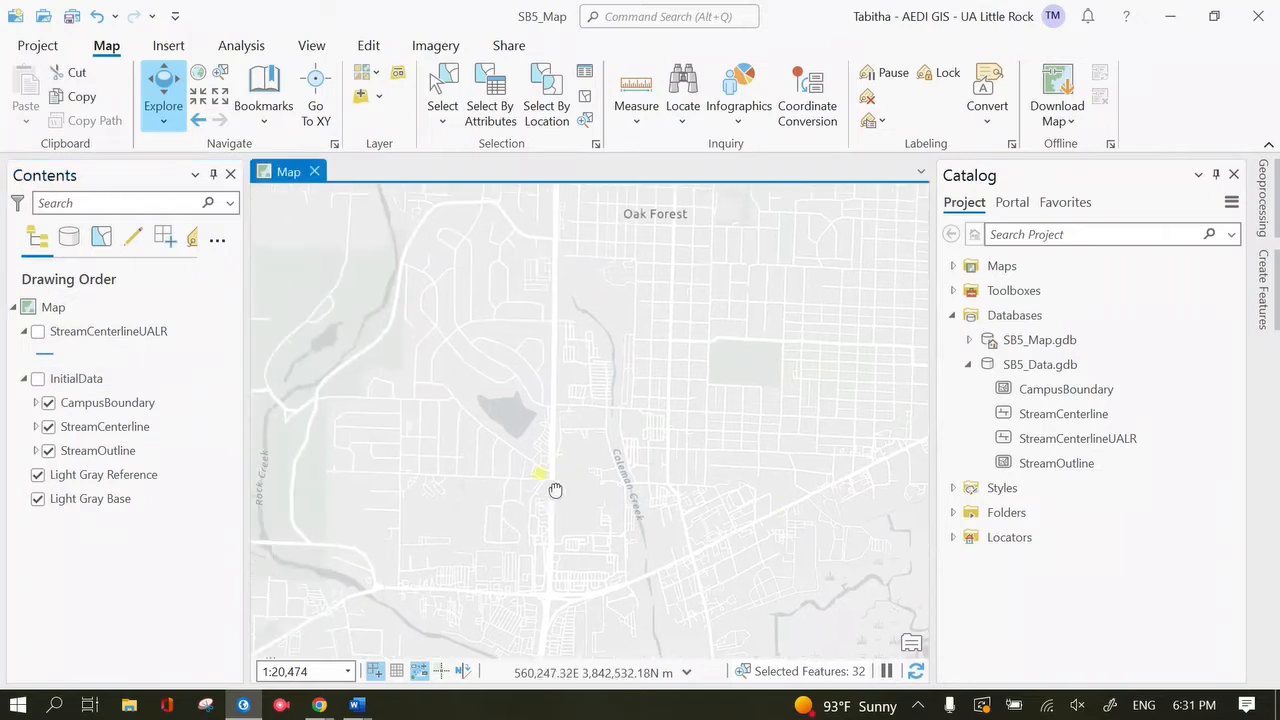
left_click(37, 380)
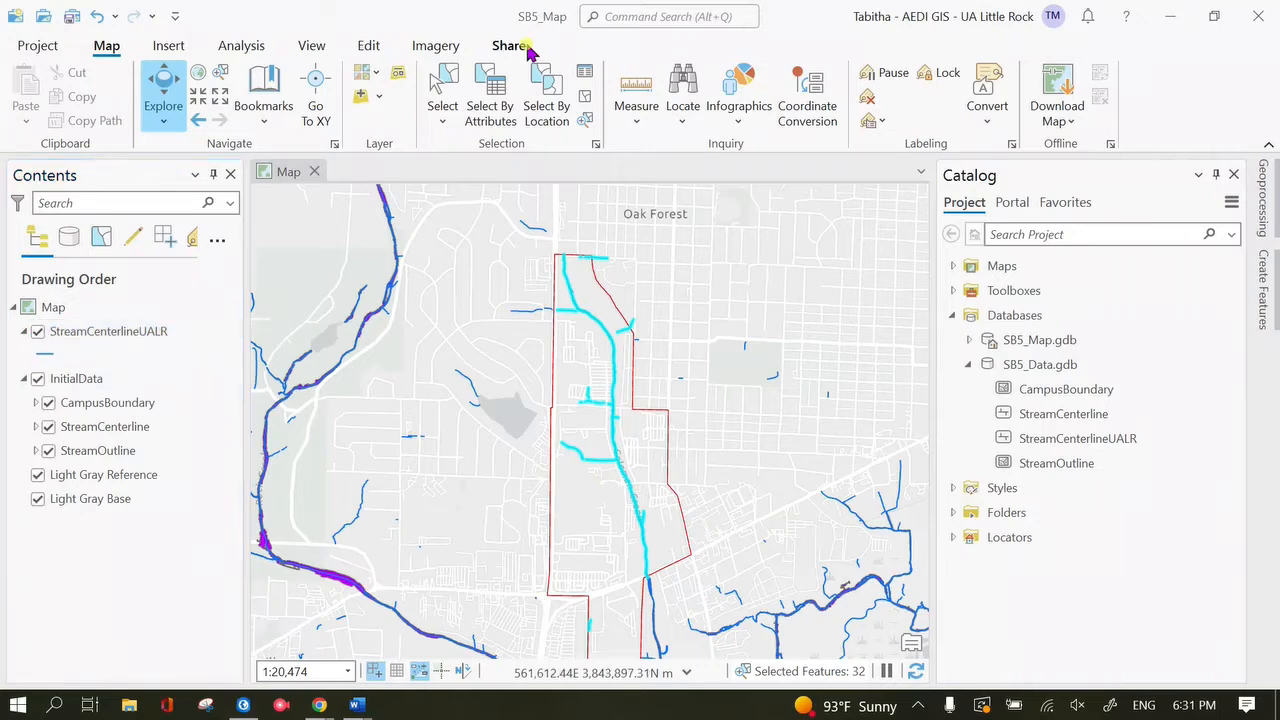
- Clear the map's feature selection and turn off the StreamCenterlineUALR and StreamCenterline layers
left_click(584, 99)
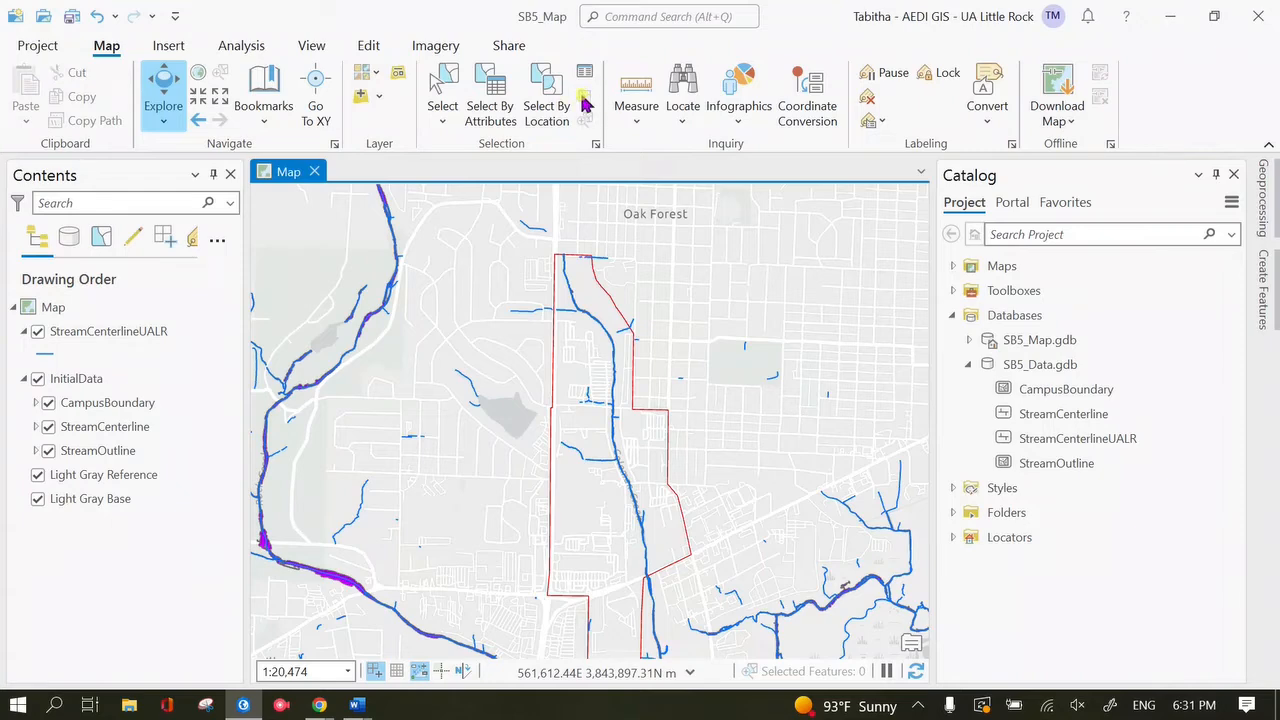
right_click(77, 340)
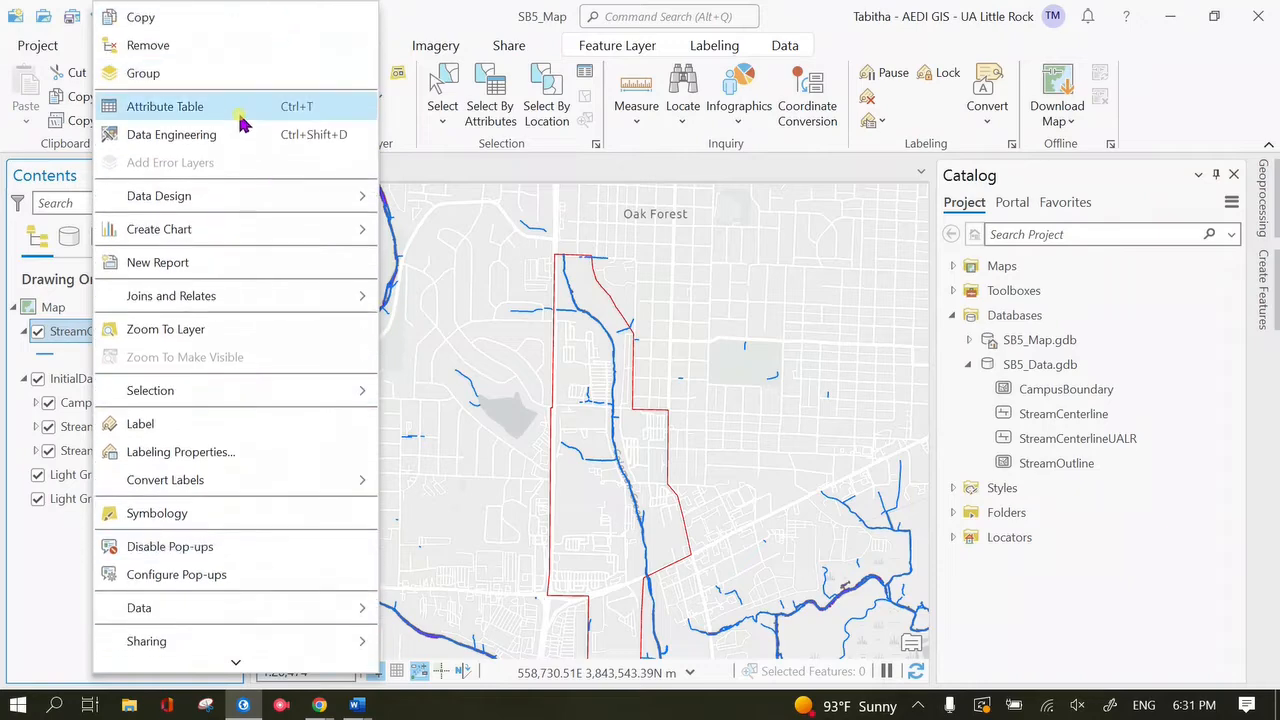
left_click(583, 93)
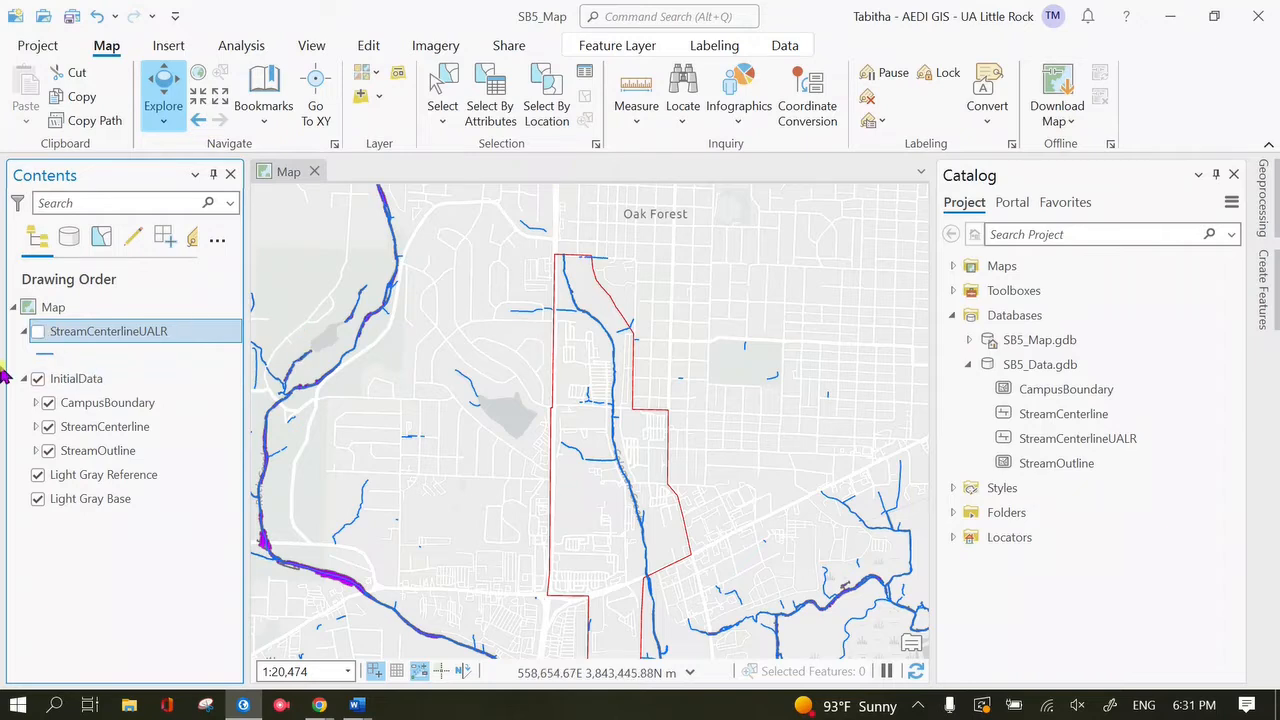
left_click(48, 427)
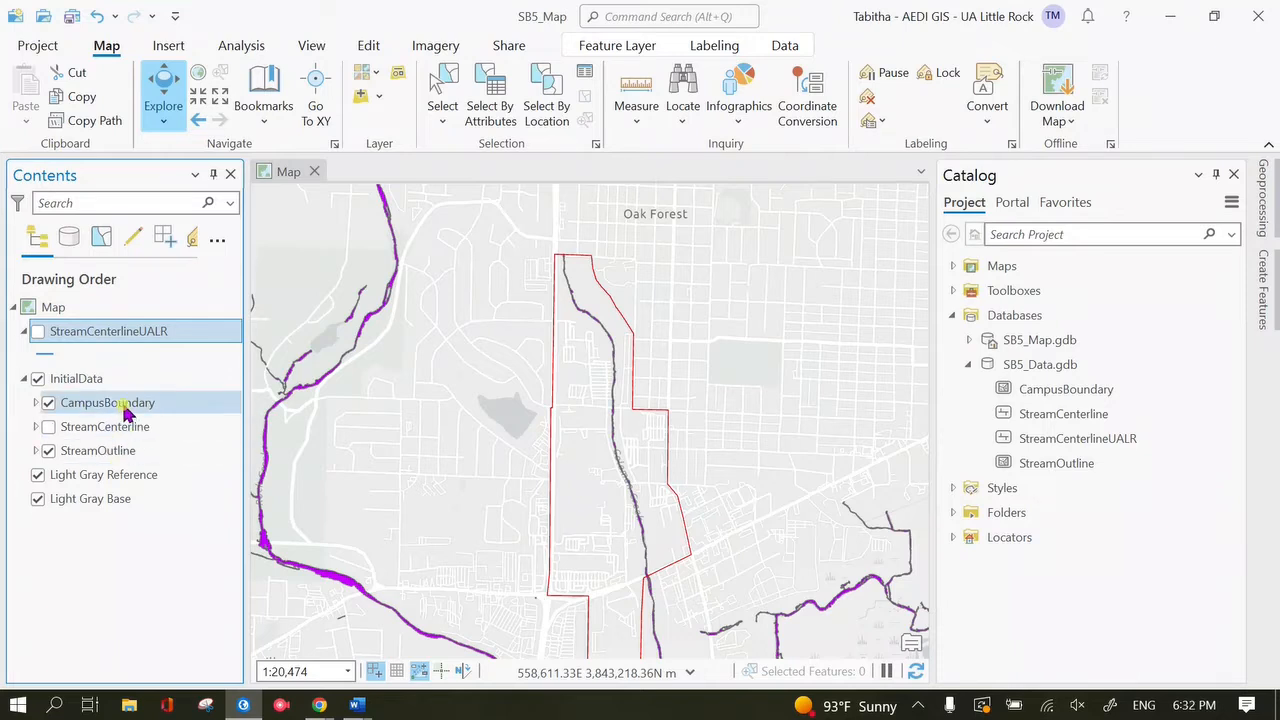
- Select the StreamOutline features that intersect CampusBoundary, using Select By Location with a new selection
left_click(540, 108)
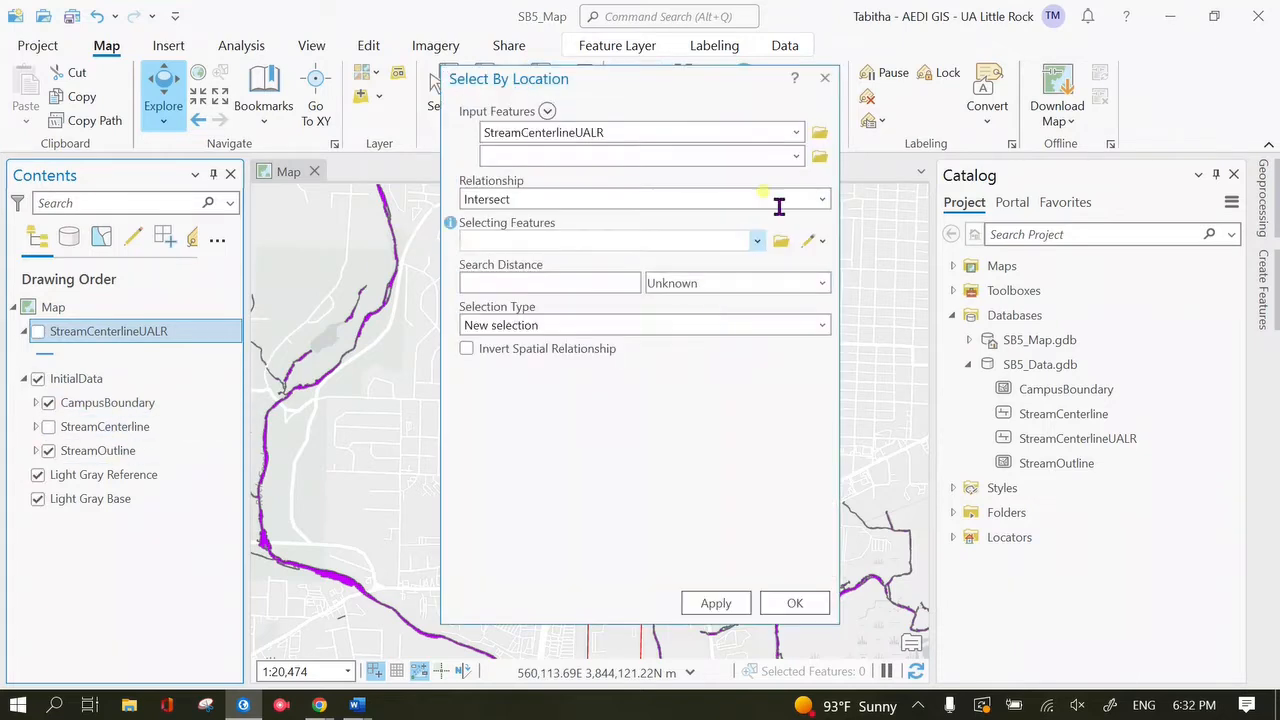
left_click(794, 136)
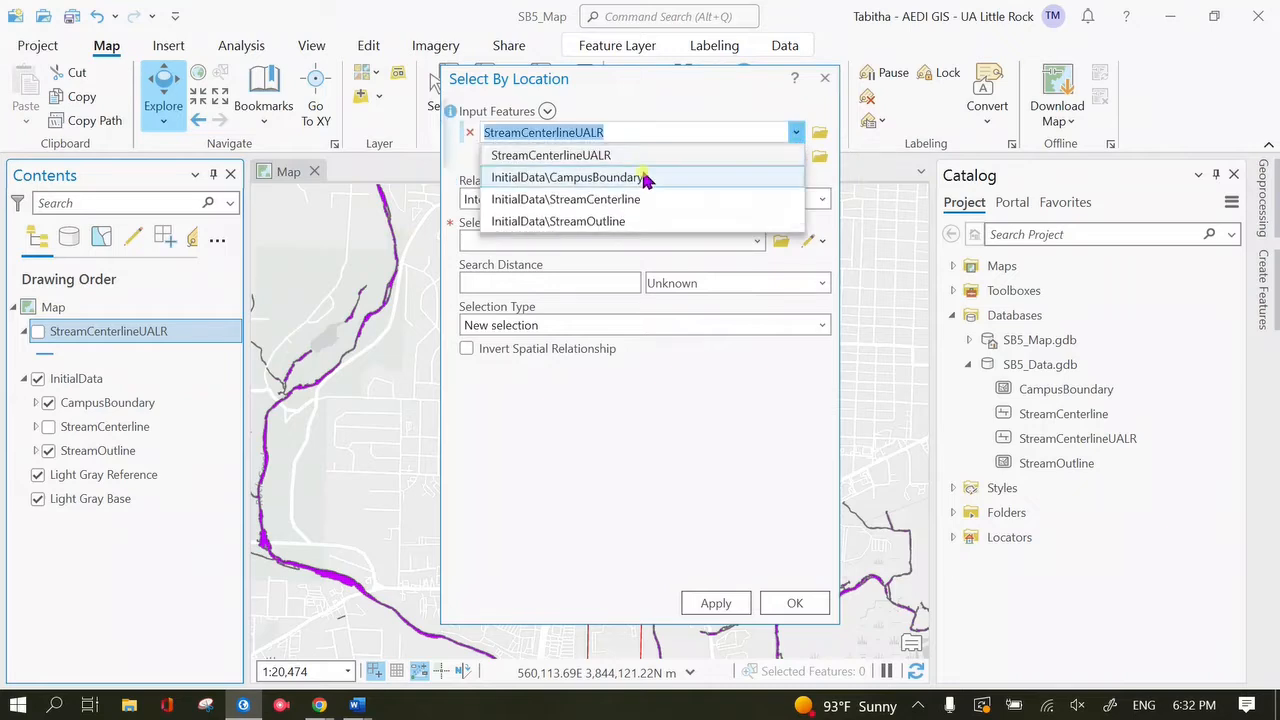
left_click(634, 220)
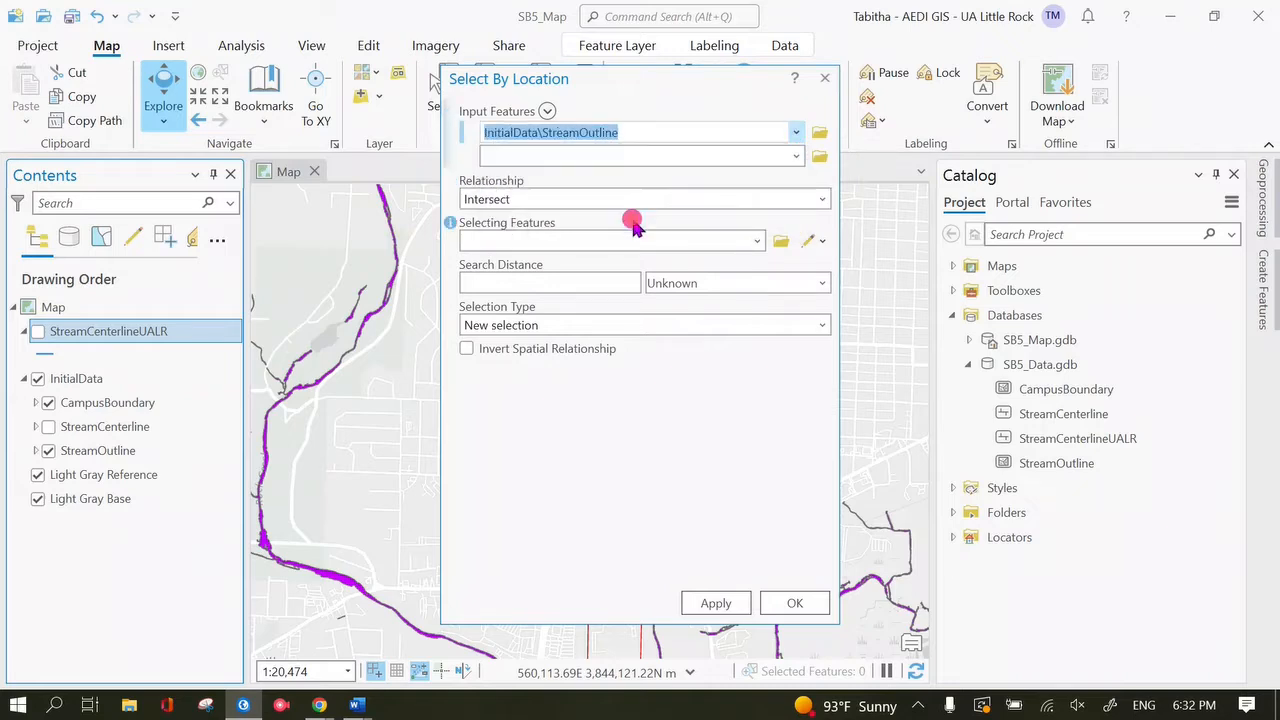
left_click(796, 132)
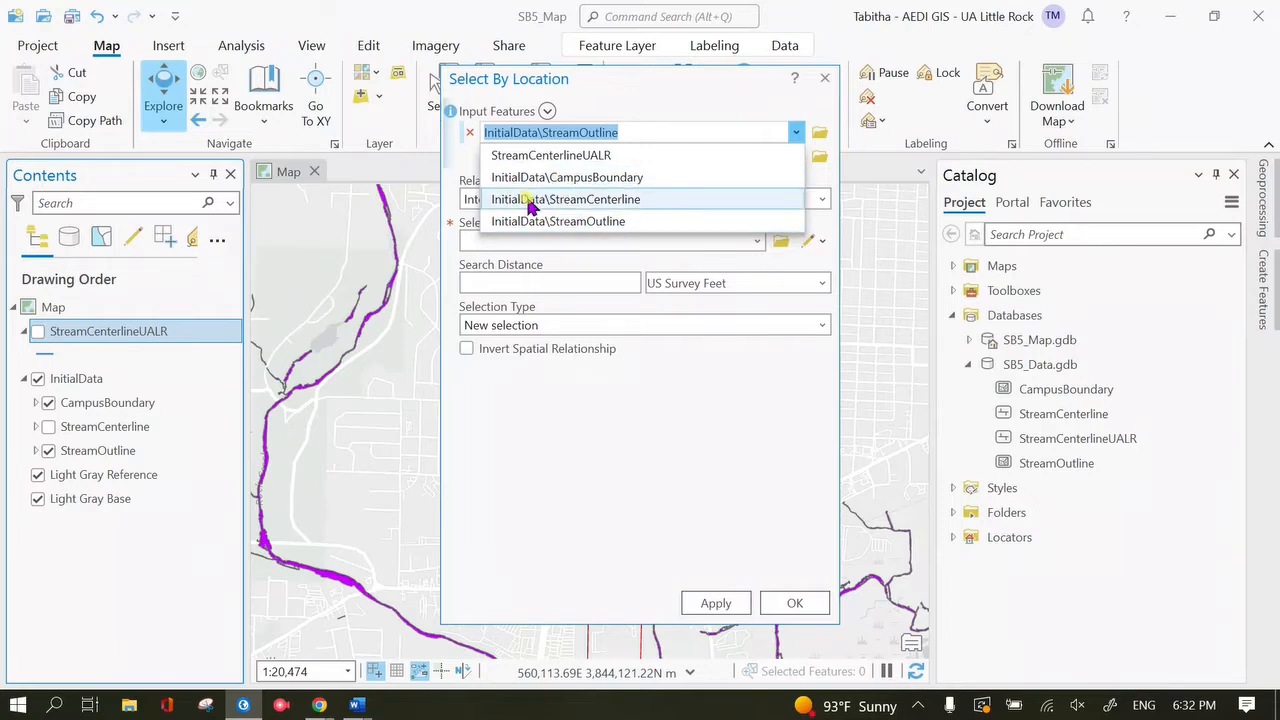
left_click(560, 262)
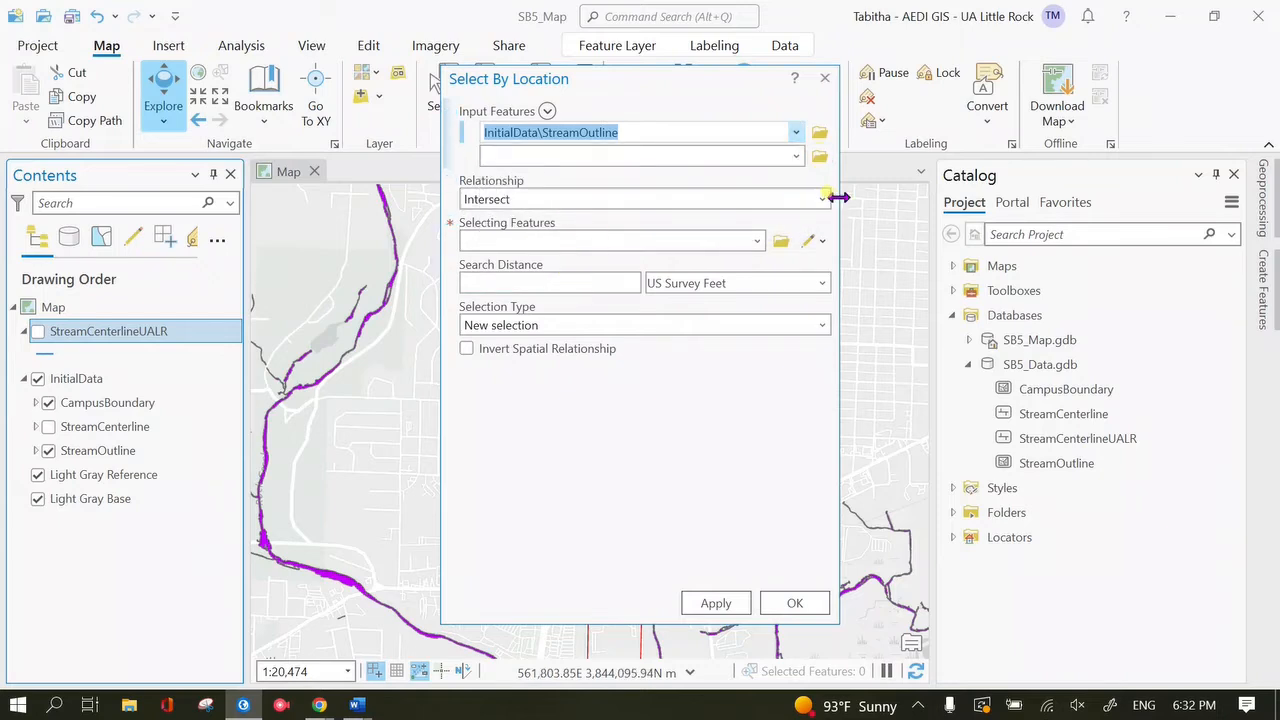
left_click(760, 243)
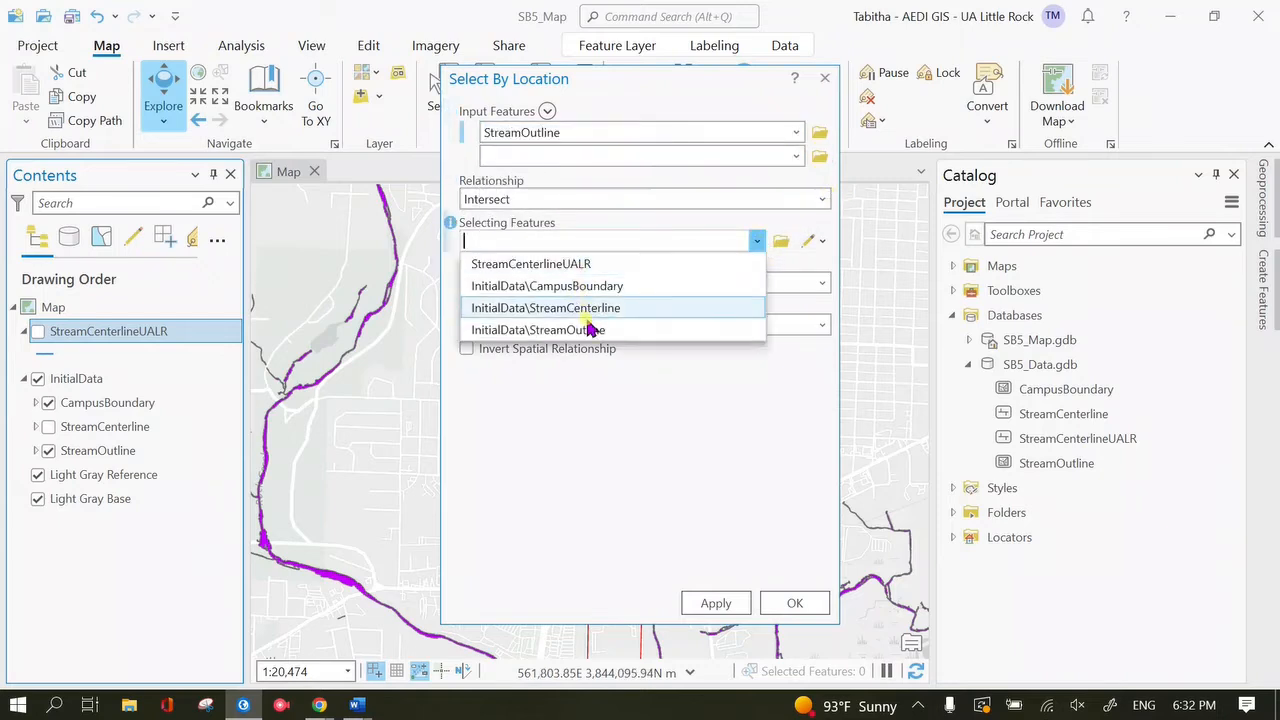
left_click(548, 286)
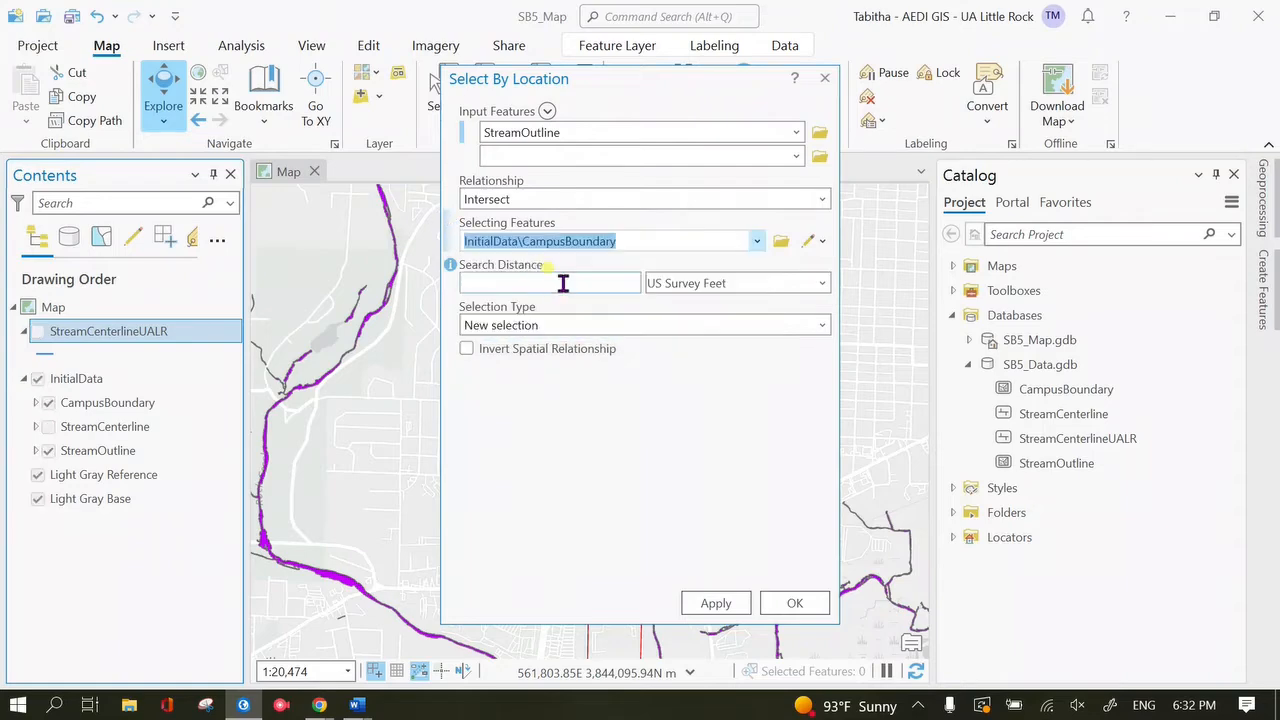
left_click_drag(563, 90, 920, 82)
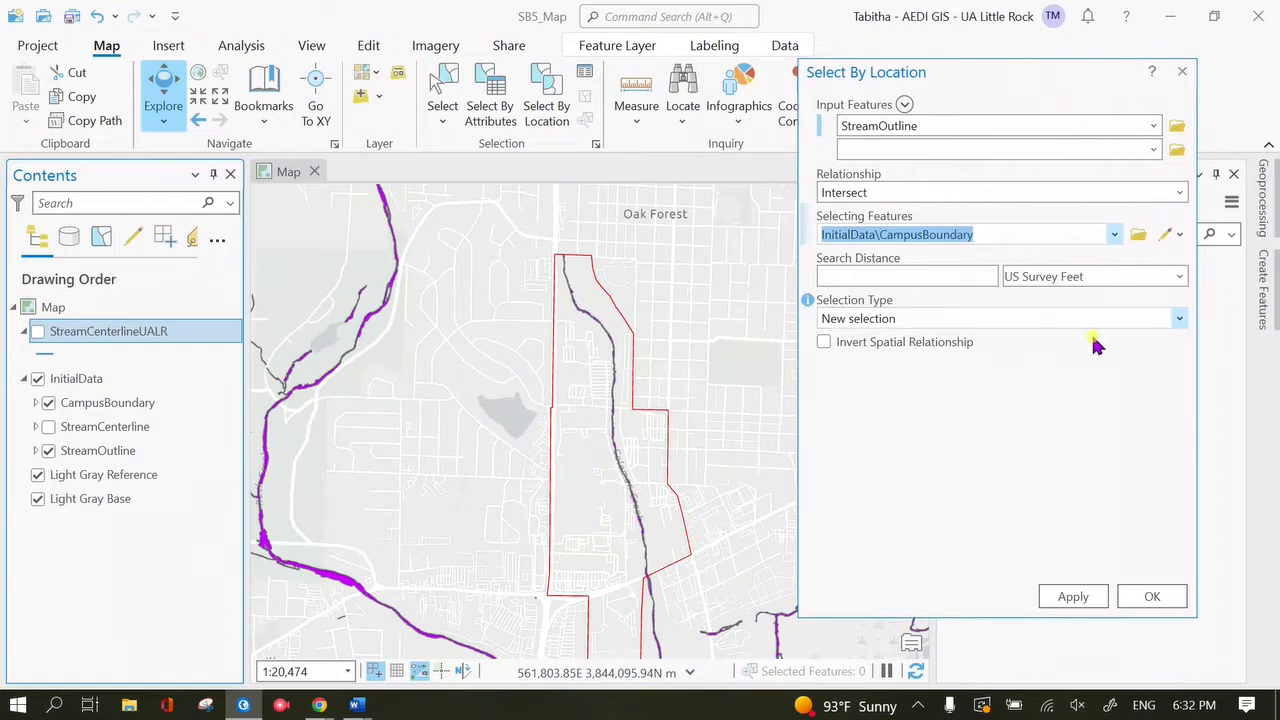
left_click(1073, 596)
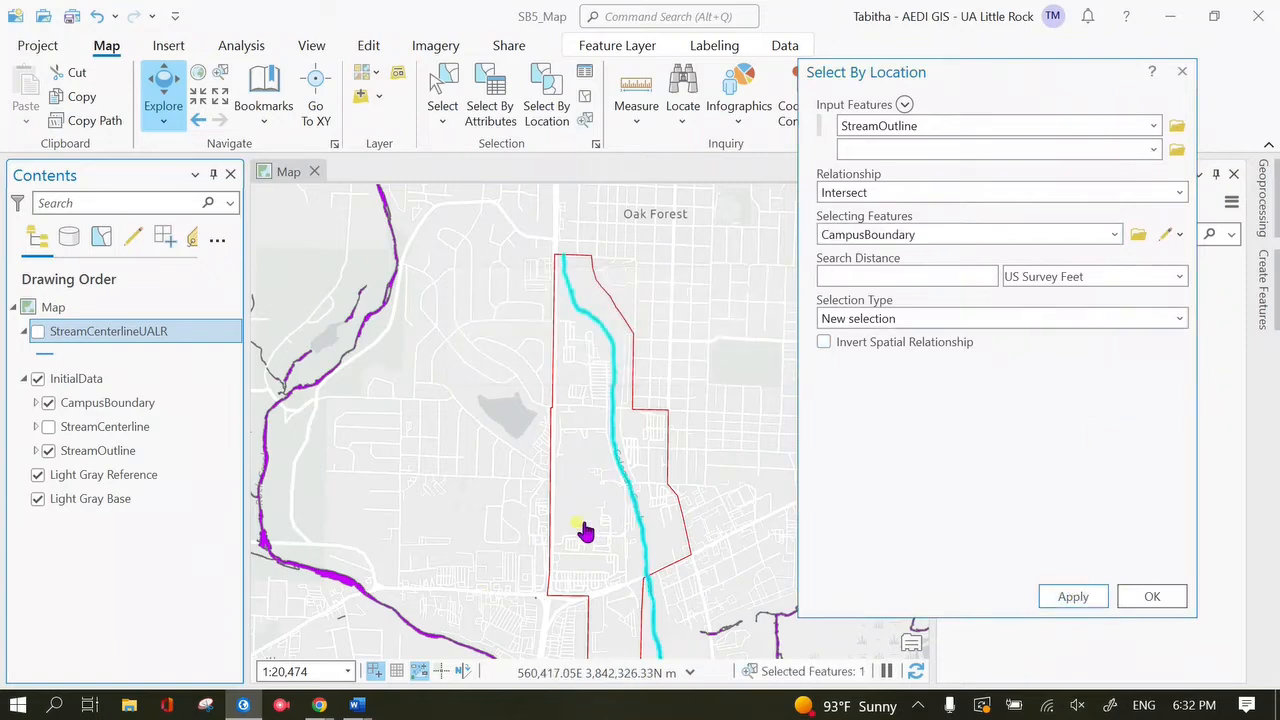
- Examine how far the selected stream outline extends along and beyond the campus boundary on the map
left_click_drag(583, 531, 480, 398)
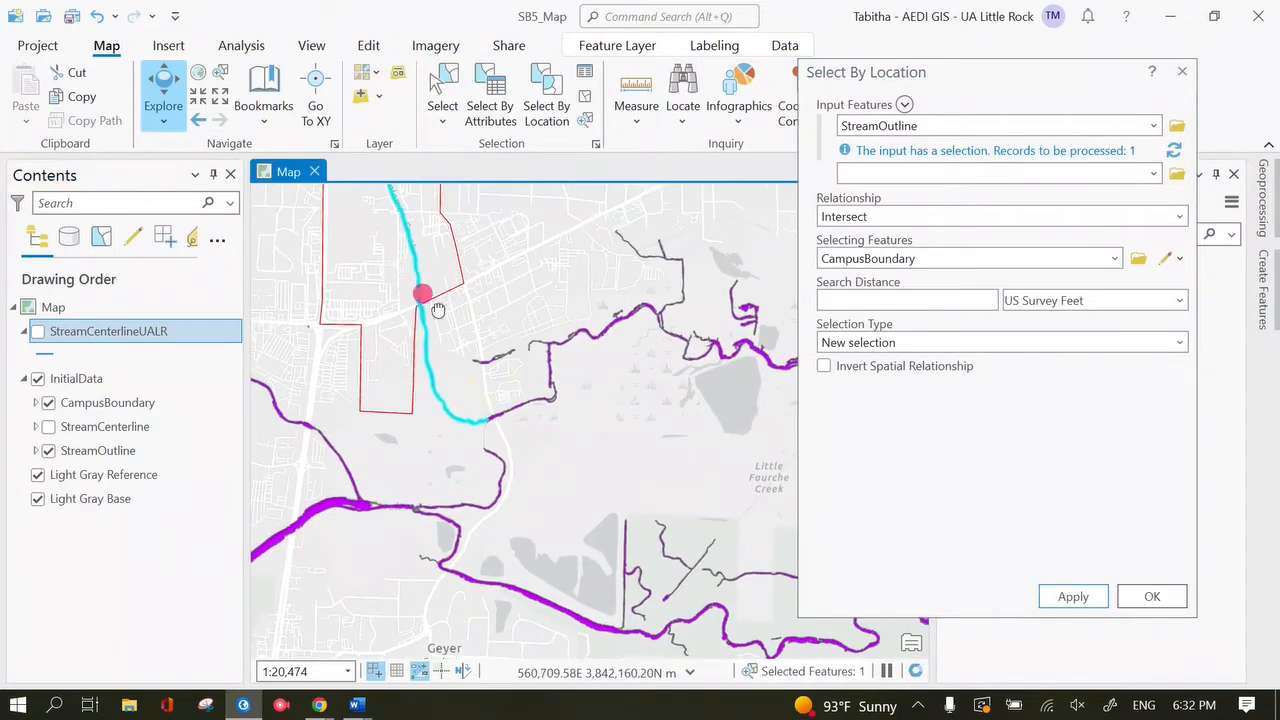
left_click_drag(420, 294, 571, 320)
left_click_drag(526, 277, 440, 338)
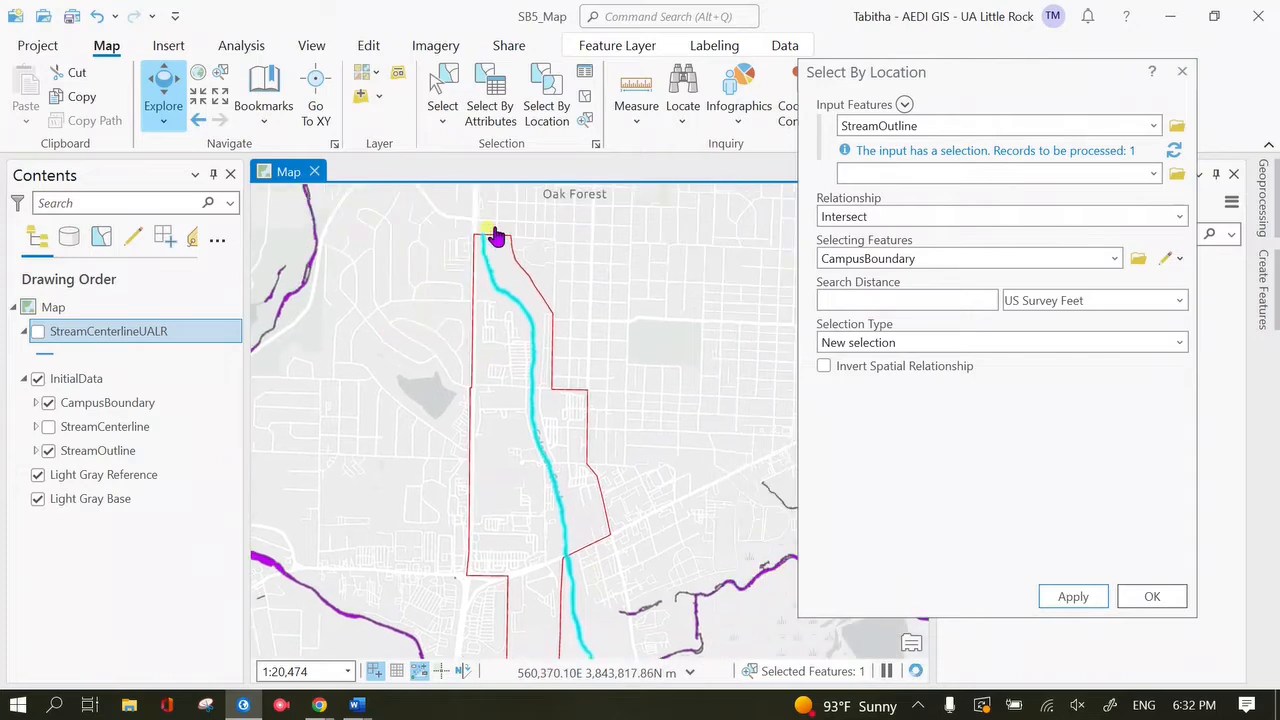
left_click_drag(529, 571, 391, 320)
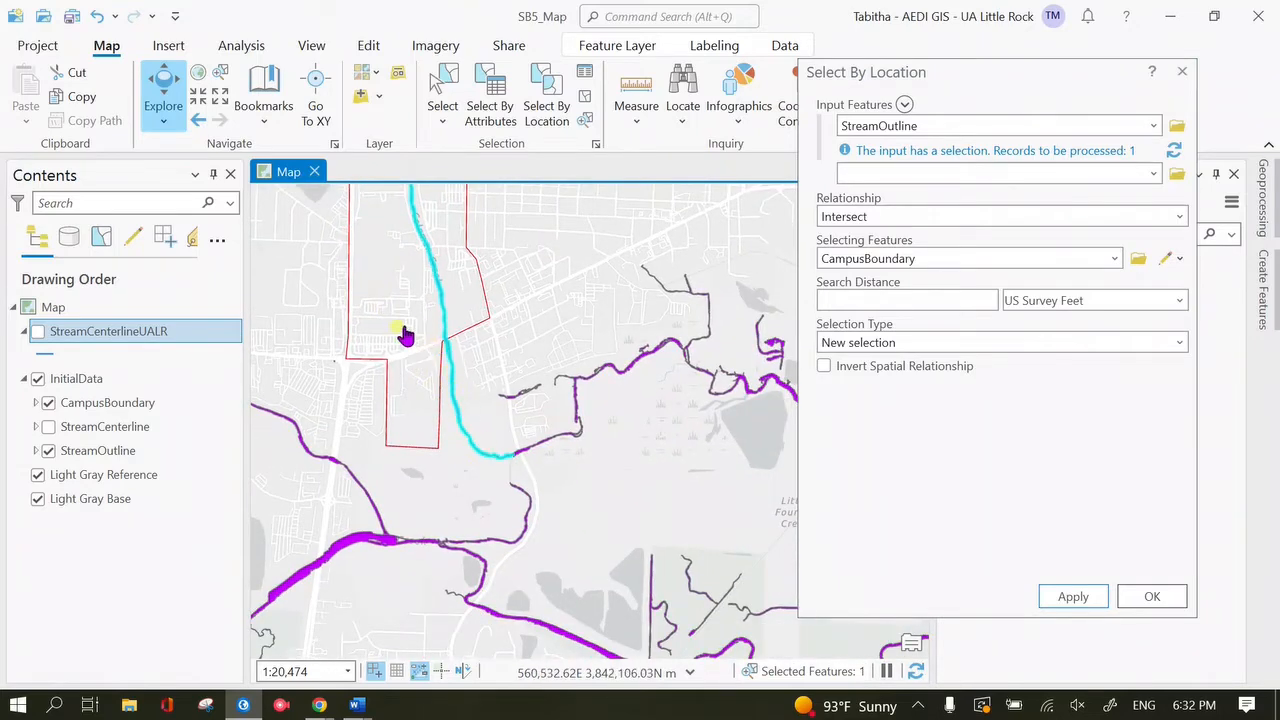
left_click_drag(406, 334, 506, 517)
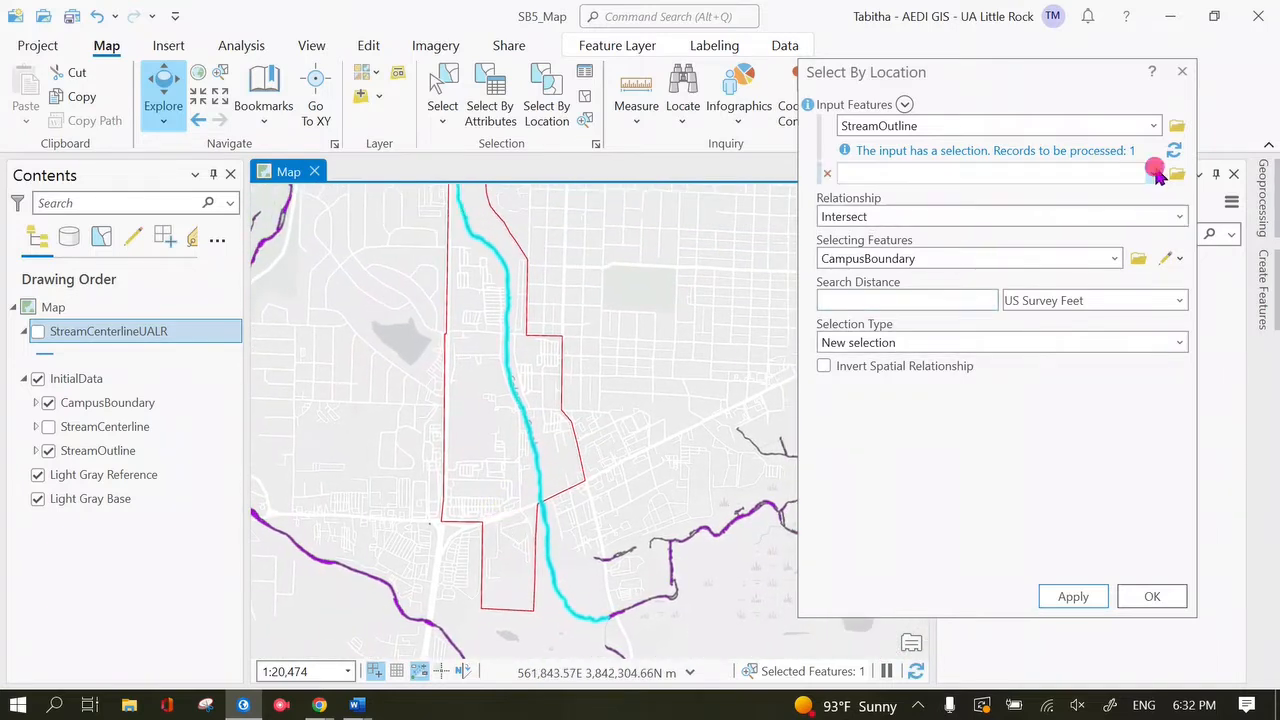
left_click(1151, 174)
left_click(1112, 408)
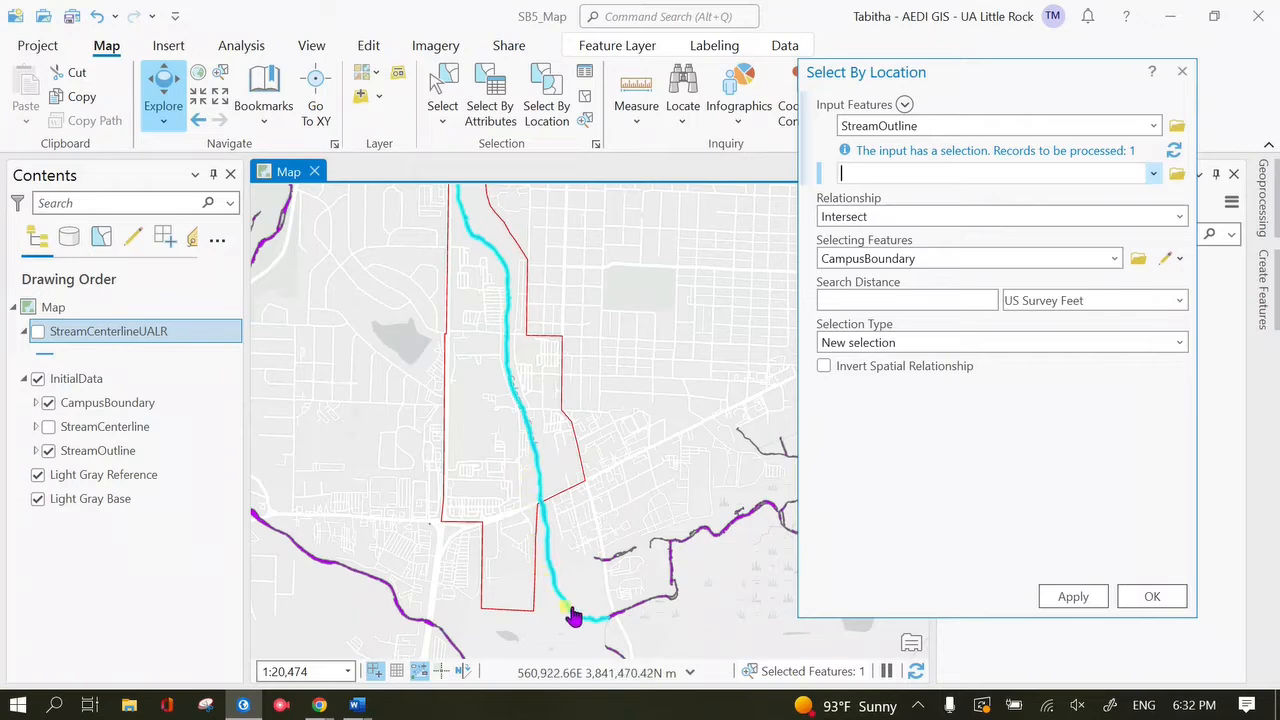
- Reapply the location selection of StreamOutline with the Intersect relationship to CampusBoundary and close the dialog
left_click(1180, 216)
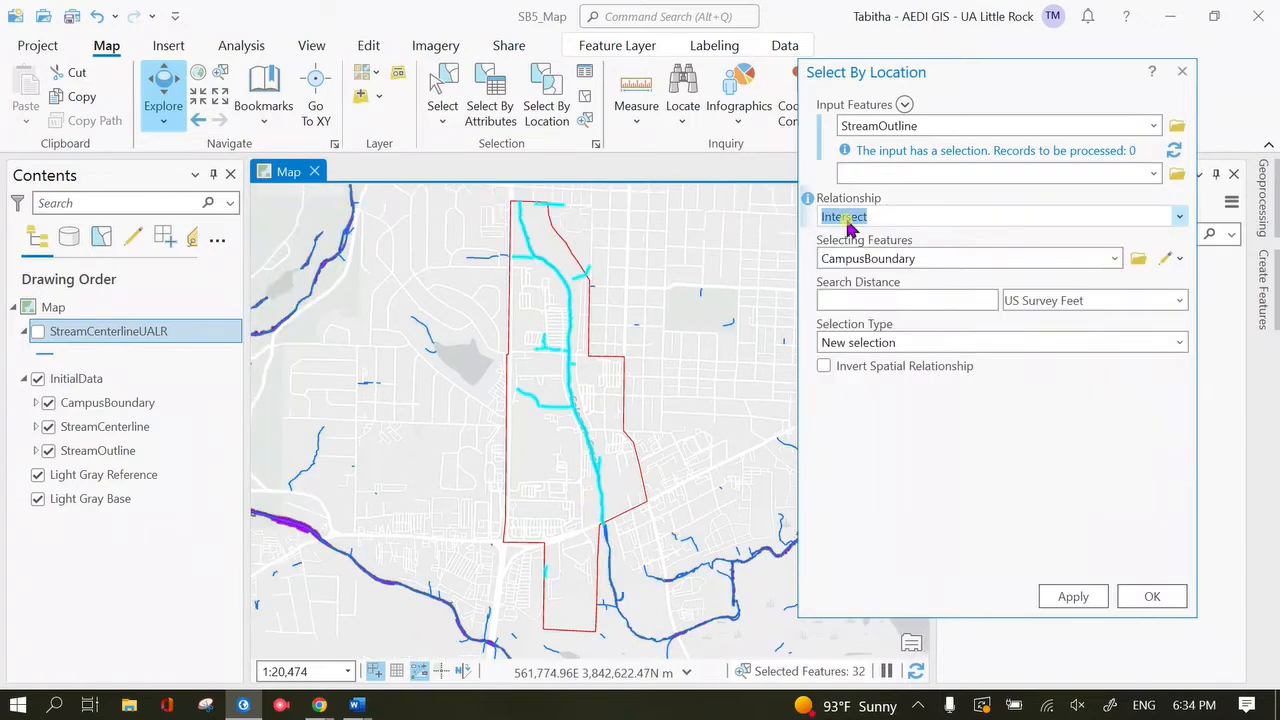
left_click(1073, 597)
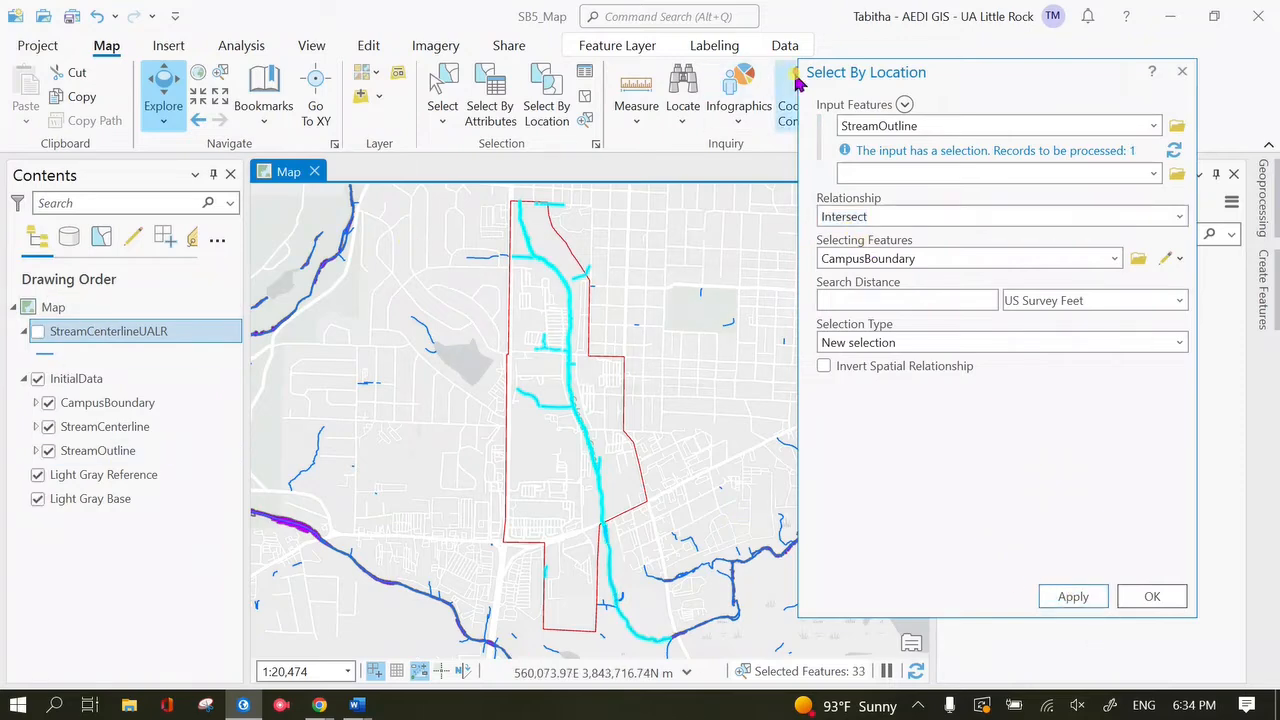
left_click(1182, 72)
- Start exporting the selected StreamOutline features and open the browser for the output feature class location
right_click(85, 460)
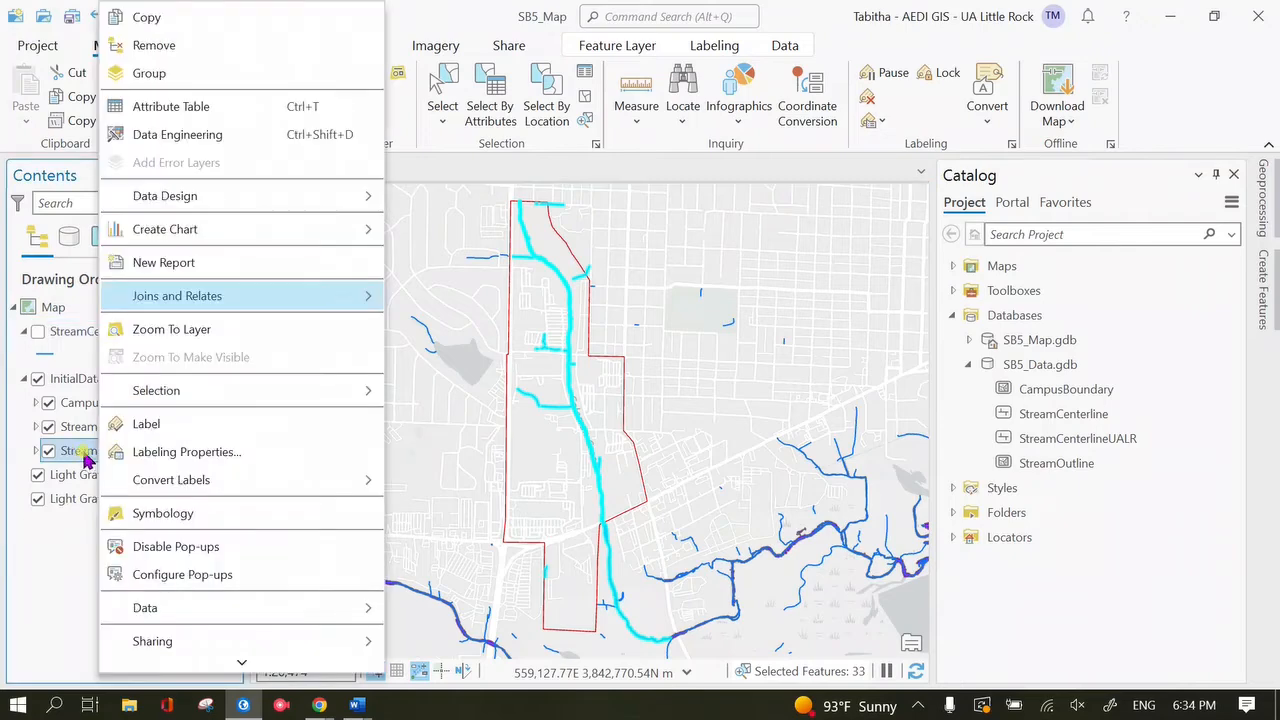
mouse_move(203, 618)
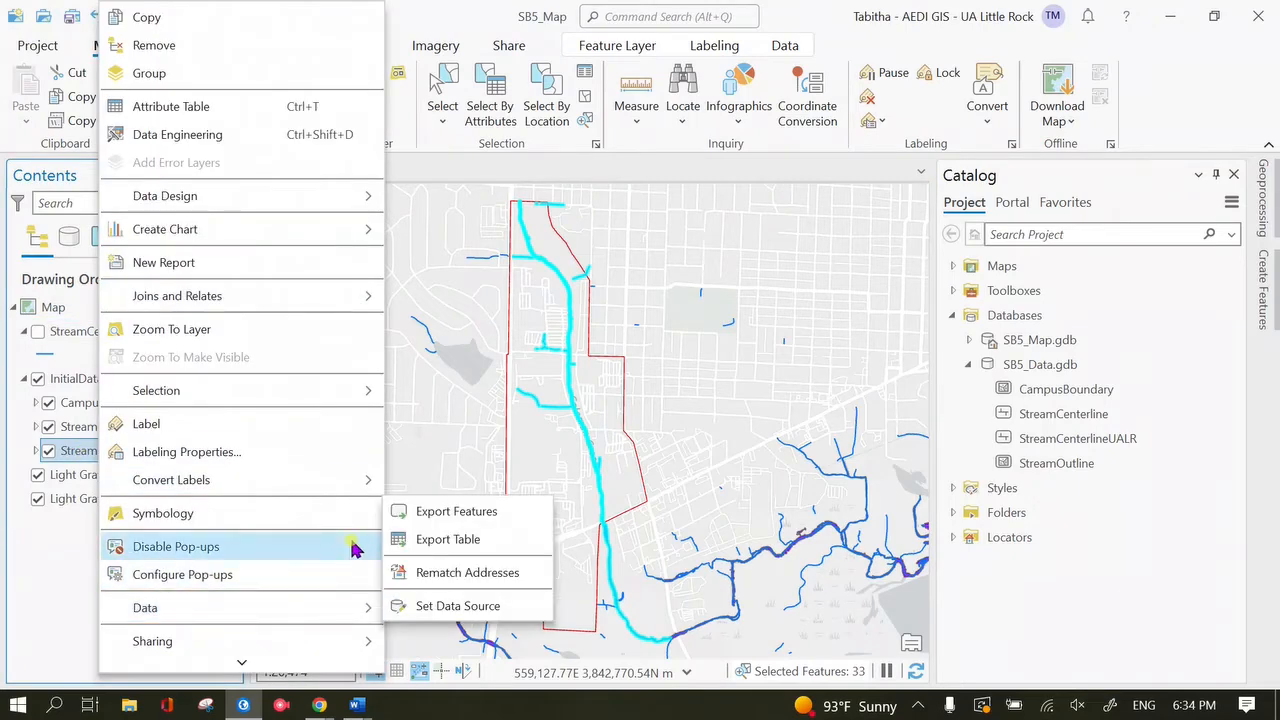
left_click(430, 511)
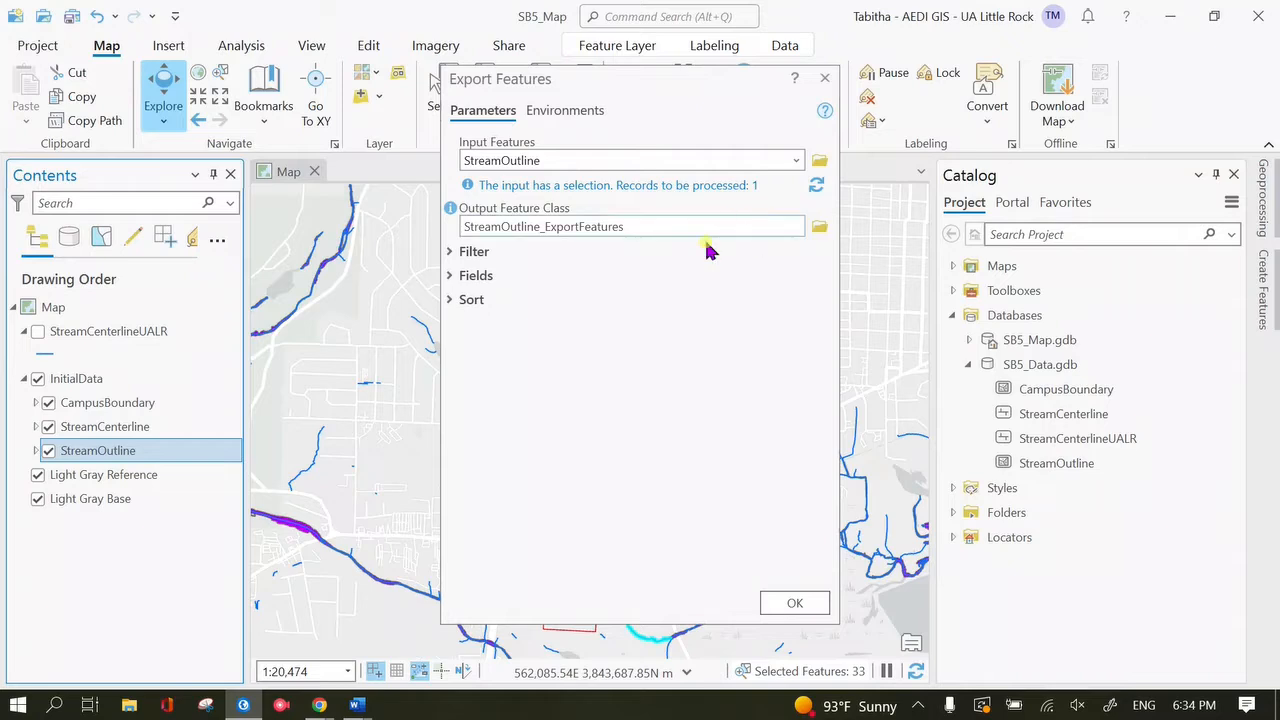
left_click_drag(654, 226, 535, 228)
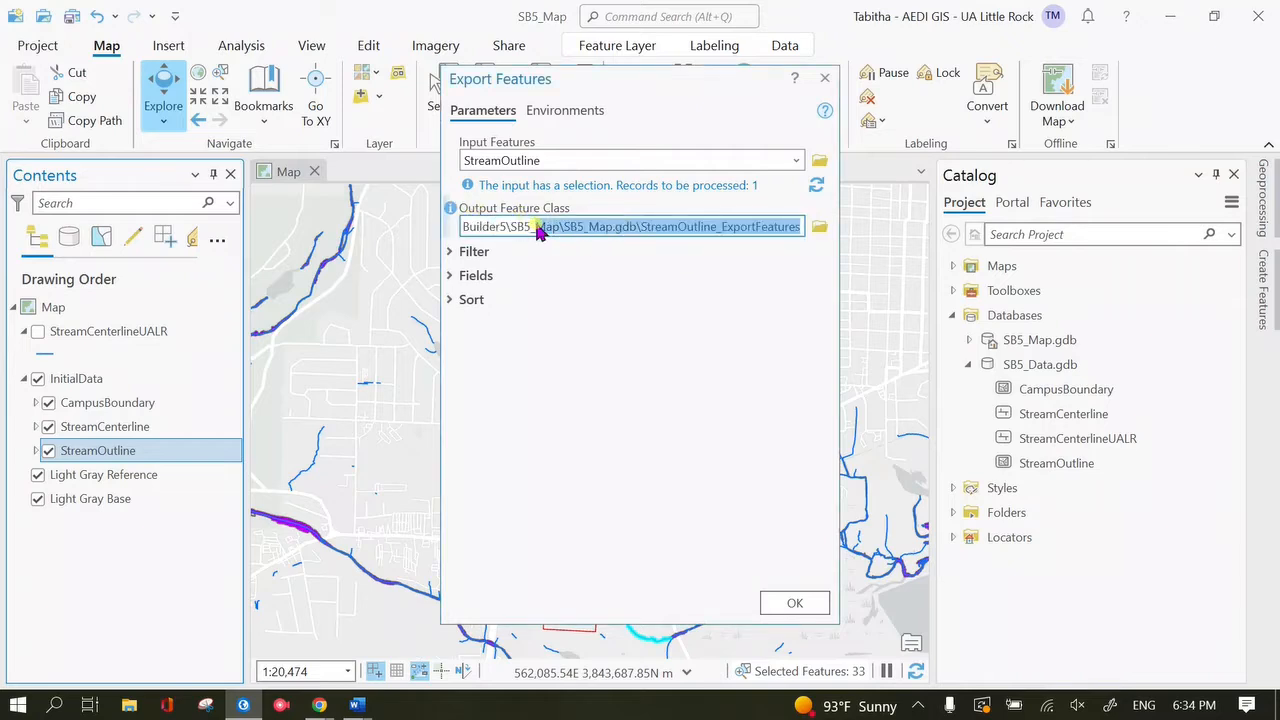
left_click(820, 228)
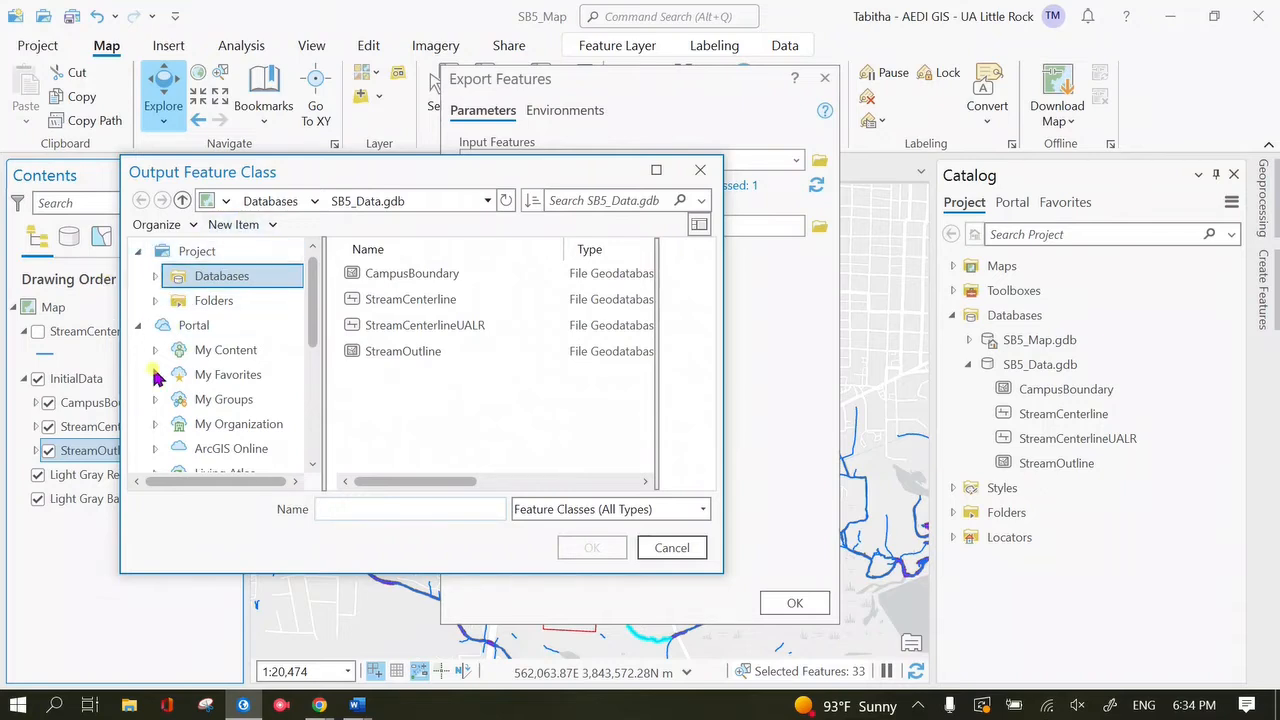
- Browse for an output location through My Favorites and the Desktop to the Unit 1 folder of GIS 1 Class
left_click(256, 373)
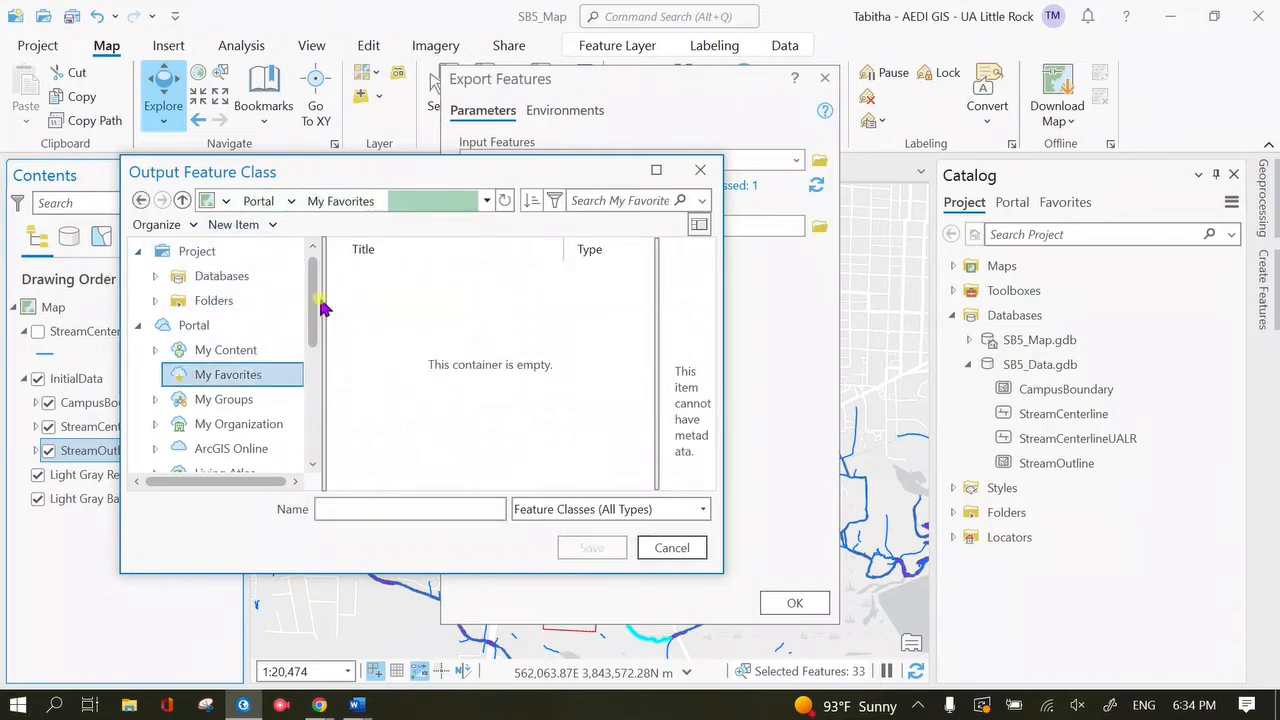
left_click_drag(314, 306, 314, 423)
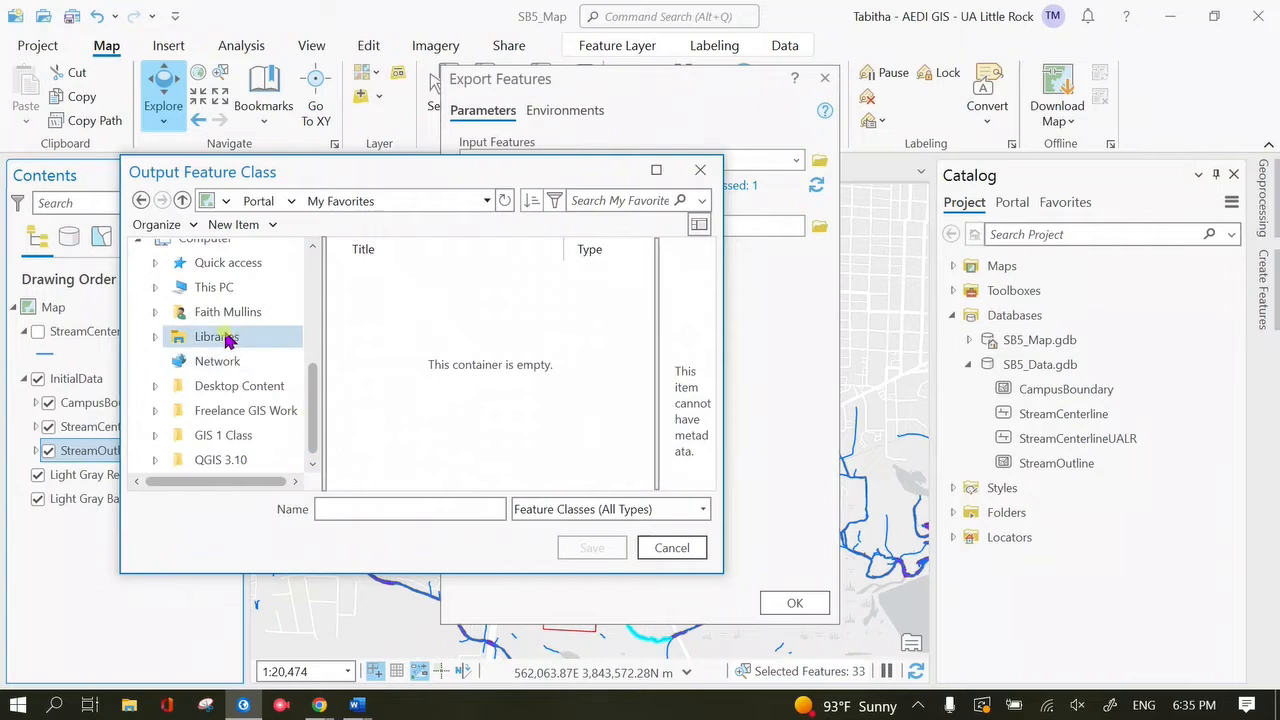
left_click(154, 313)
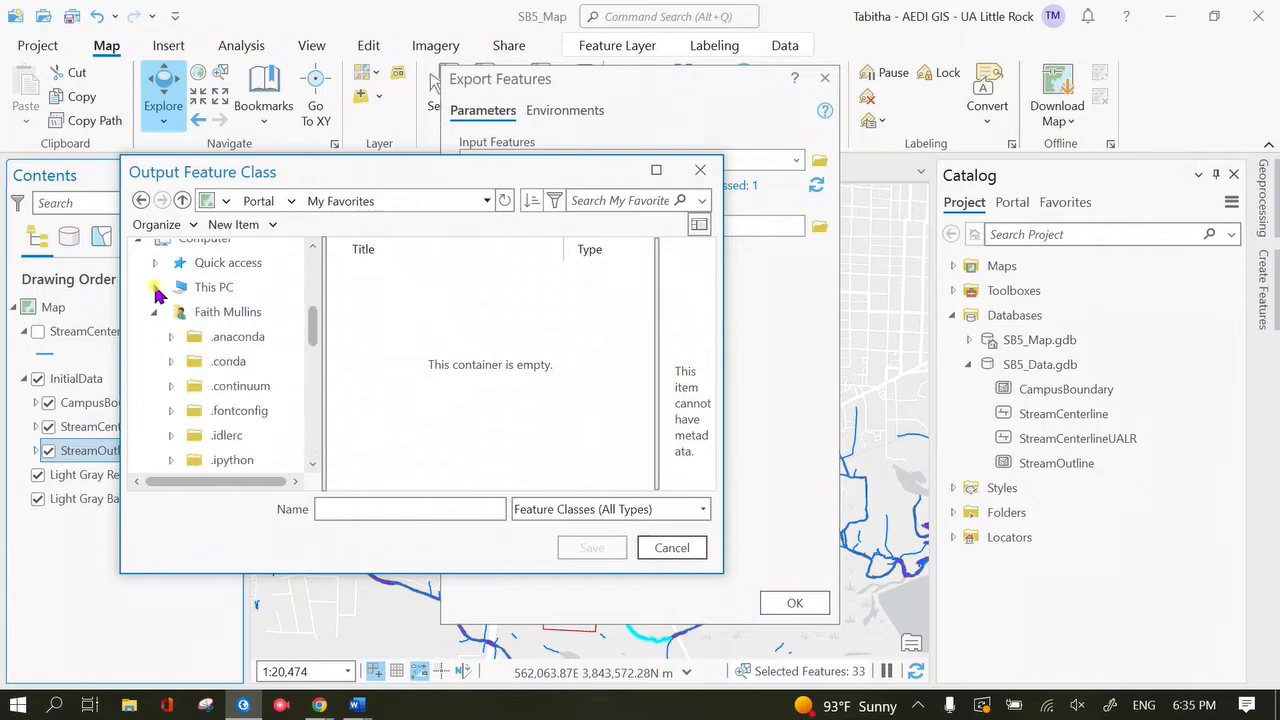
left_click(155, 287)
left_click(233, 337)
double_click(437, 327)
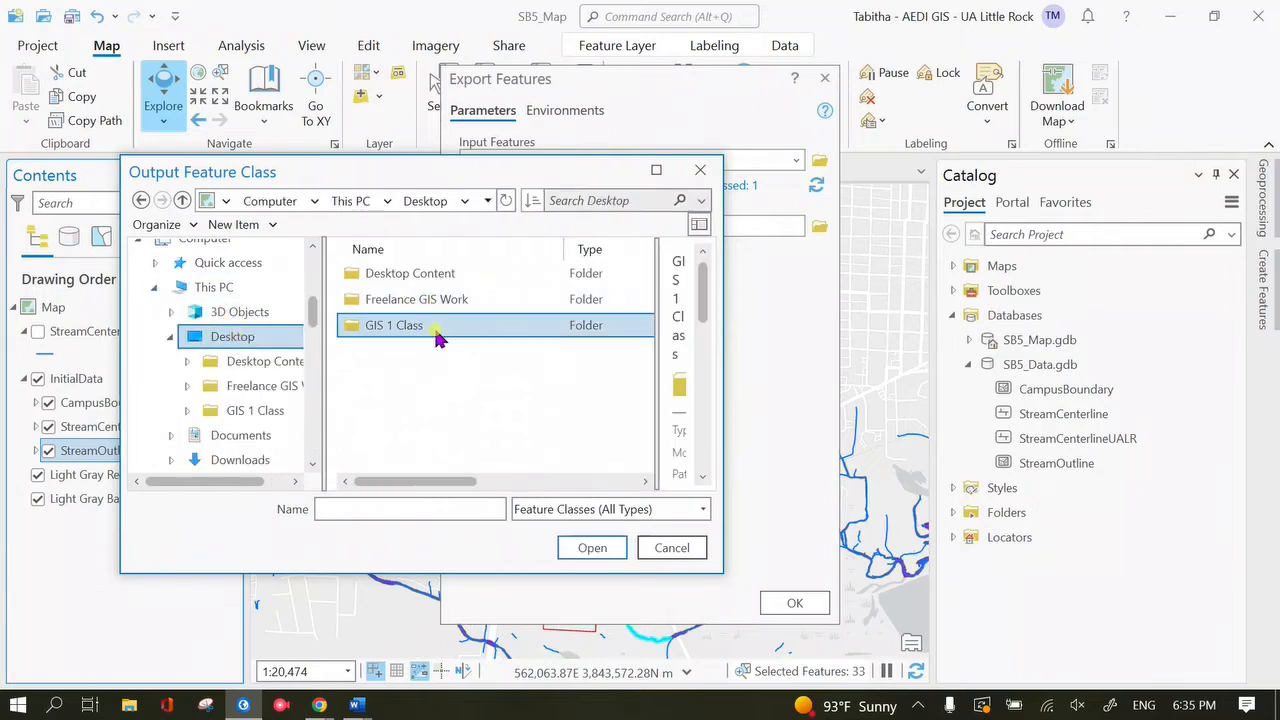
double_click(414, 401)
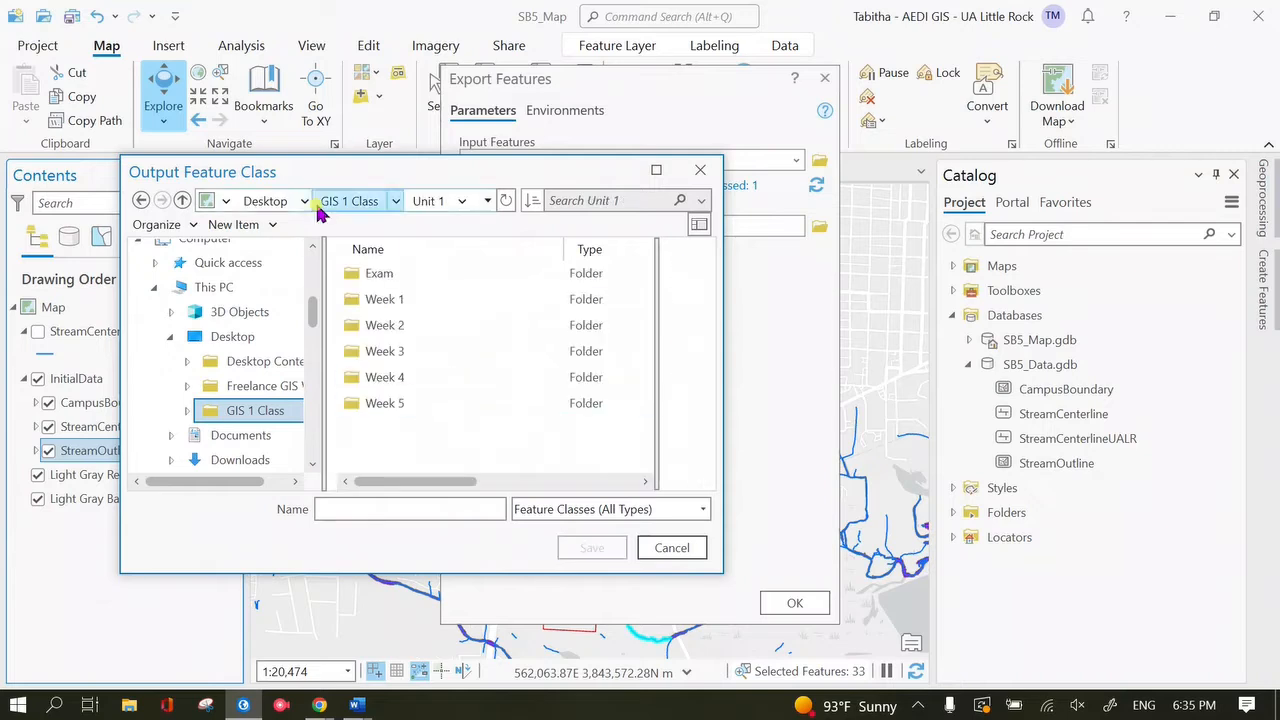
scroll(214, 357, "up", 5)
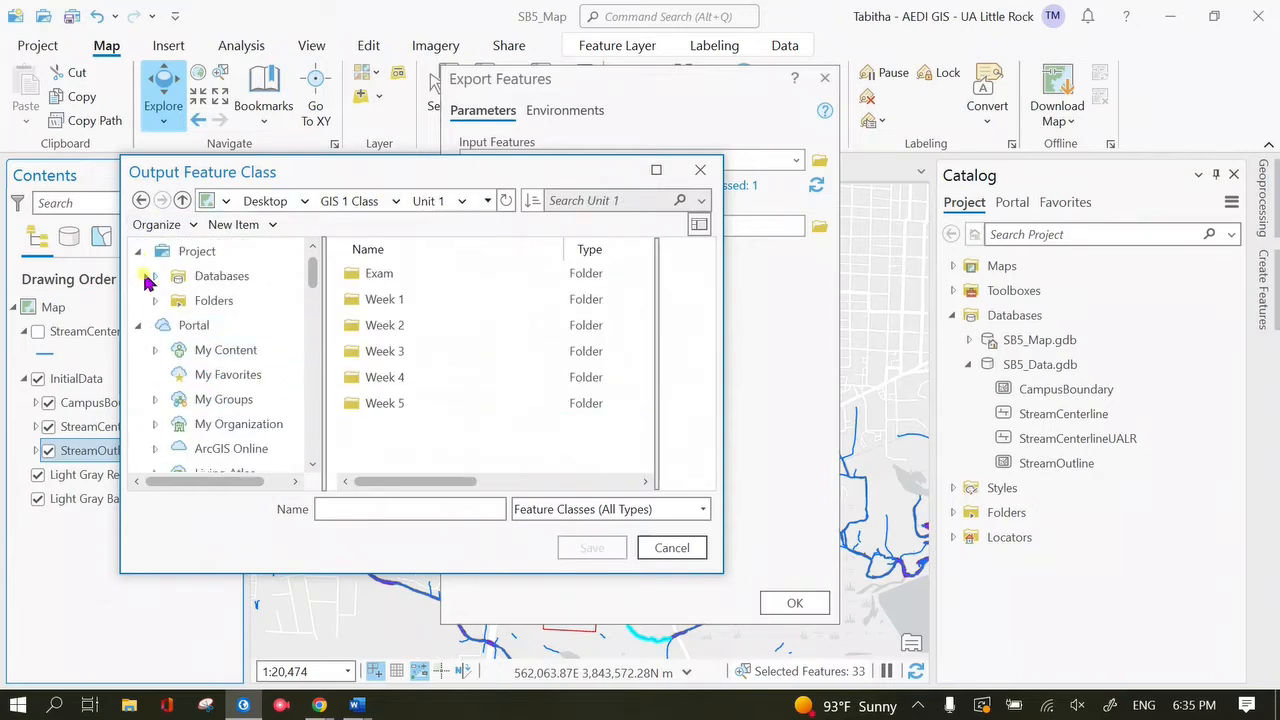
- Save the output feature class as StreamOutlineUALR in the project's SB5_Data.gdb database and run the export
left_click(154, 280)
left_click(240, 325)
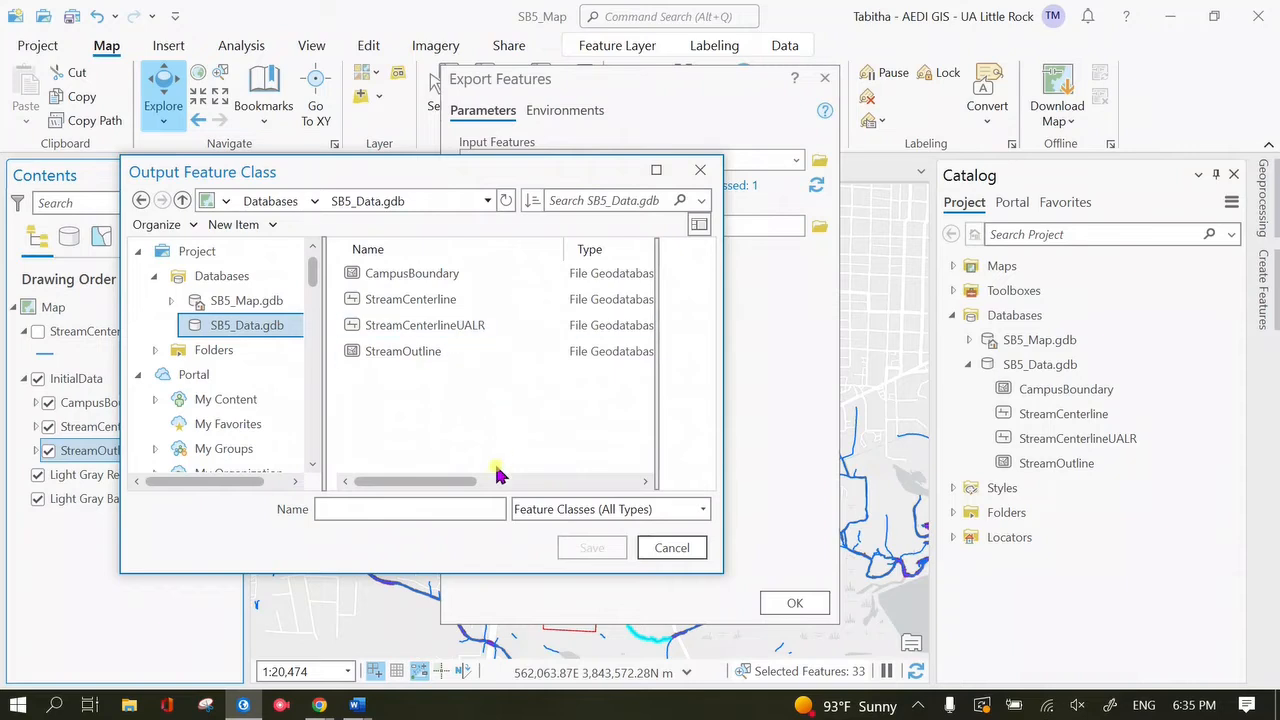
left_click(479, 508)
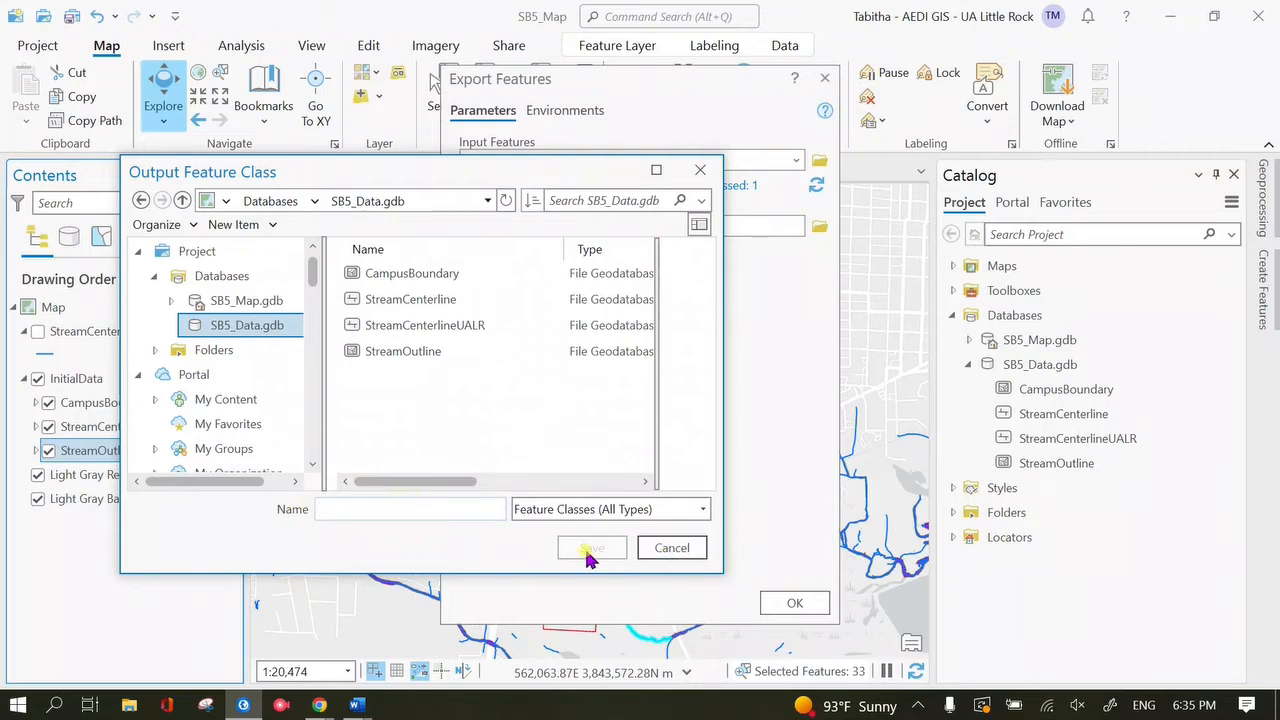
type("Stea")
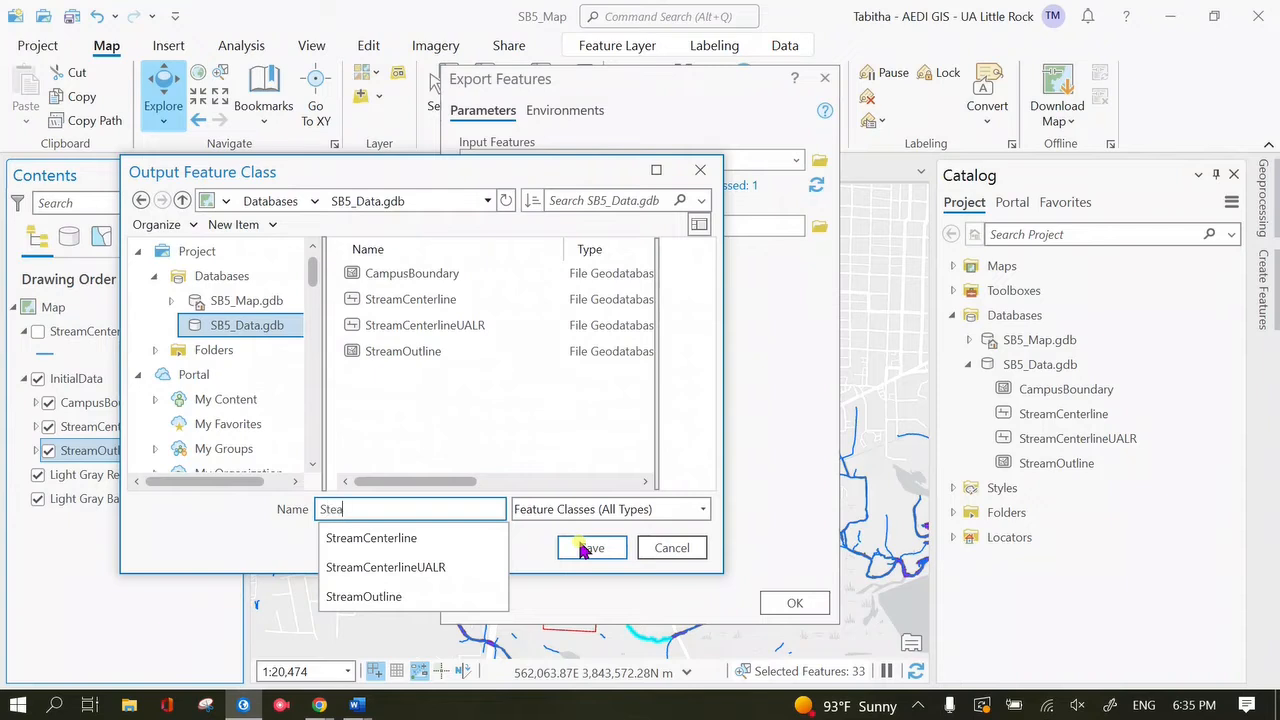
left_click(588, 548)
type("trea")
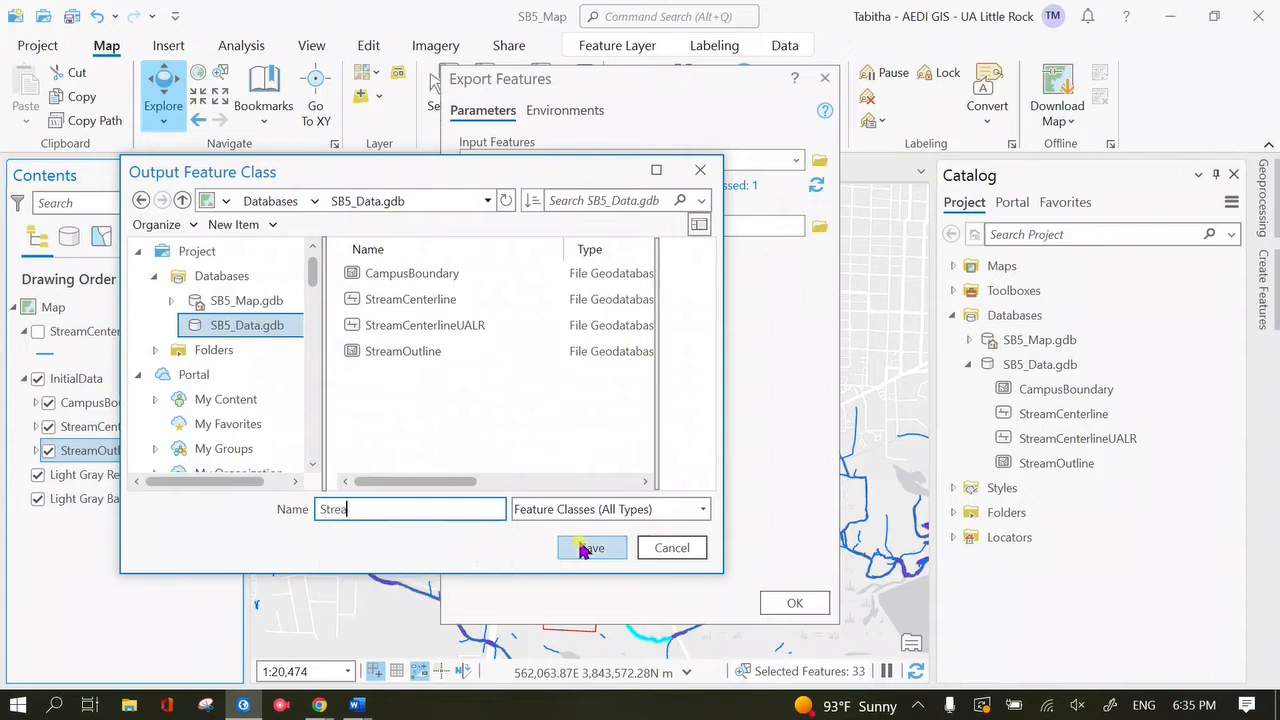
type("mOUu")
key("BackSpace")
key("BackSpace")
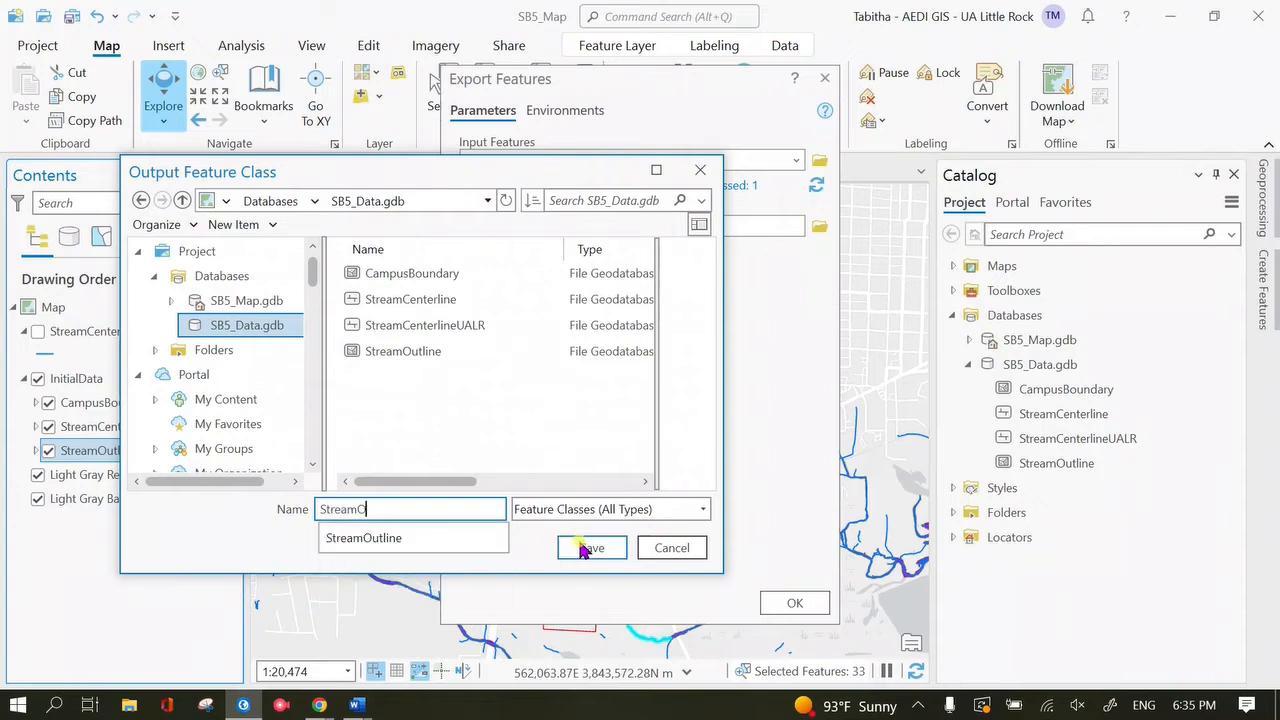
type("utlineUALR")
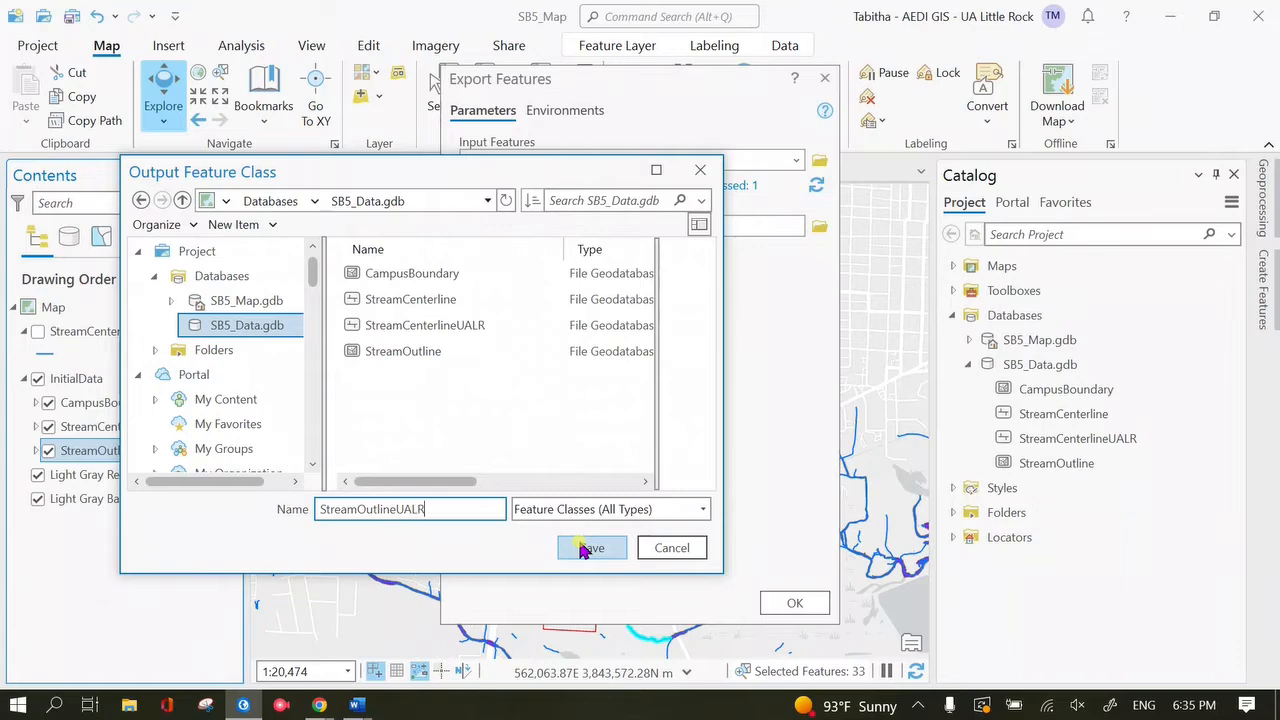
left_click(587, 548)
left_click(796, 603)
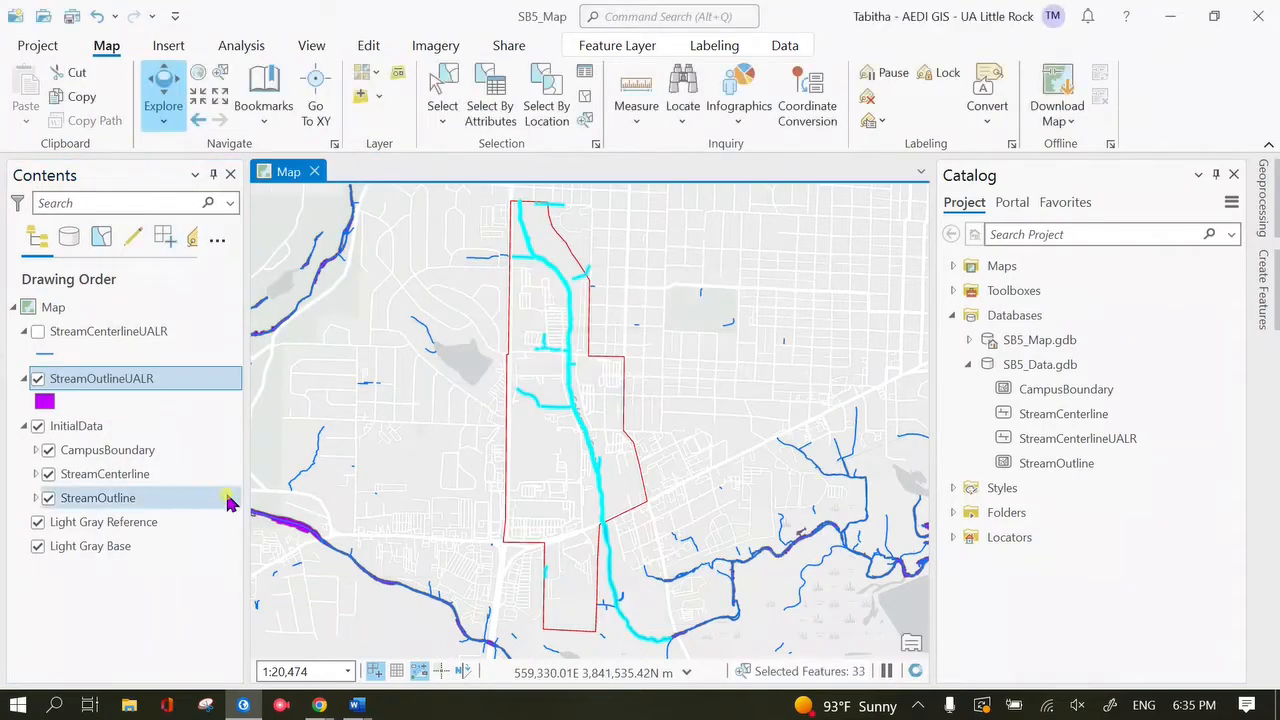
- Turn off the StreamCenterline and StreamOutline layers in the InitialData group
left_click(48, 474)
left_click(48, 498)
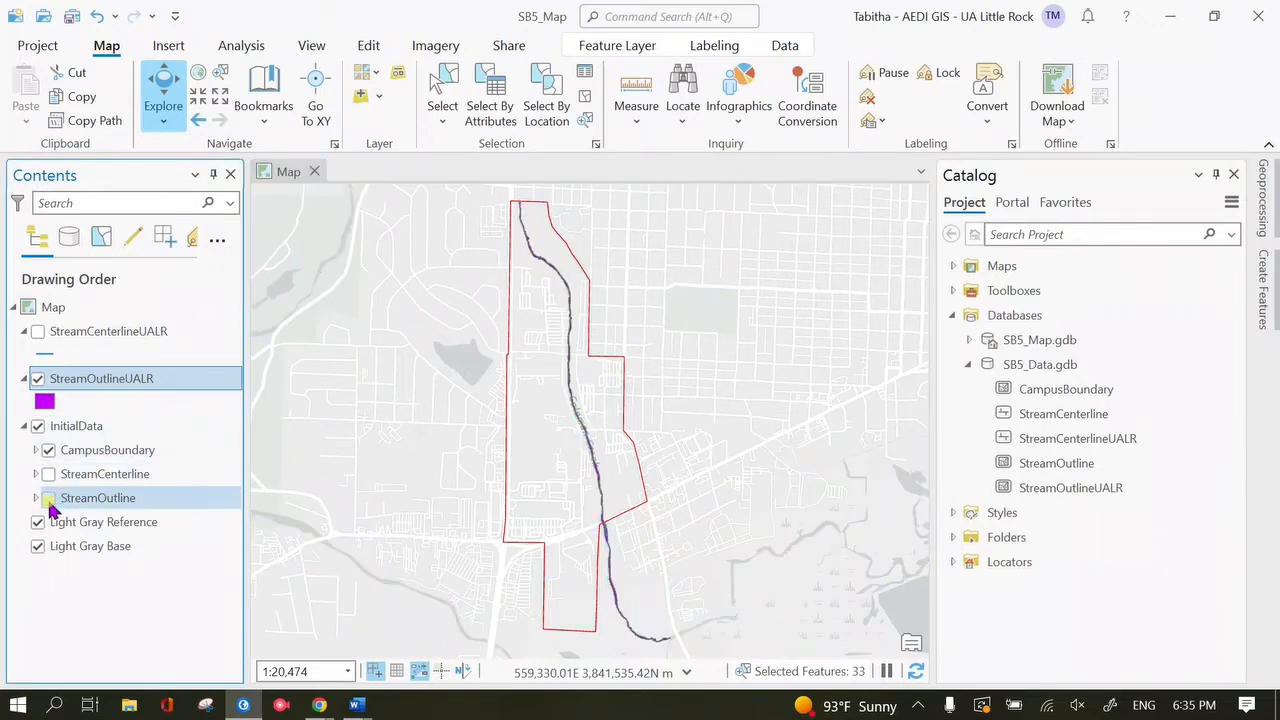
- Toggle StreamOutlineUALR off and on to check it, turn on StreamCenterlineUALR, and close the Catalog
left_click(36, 379)
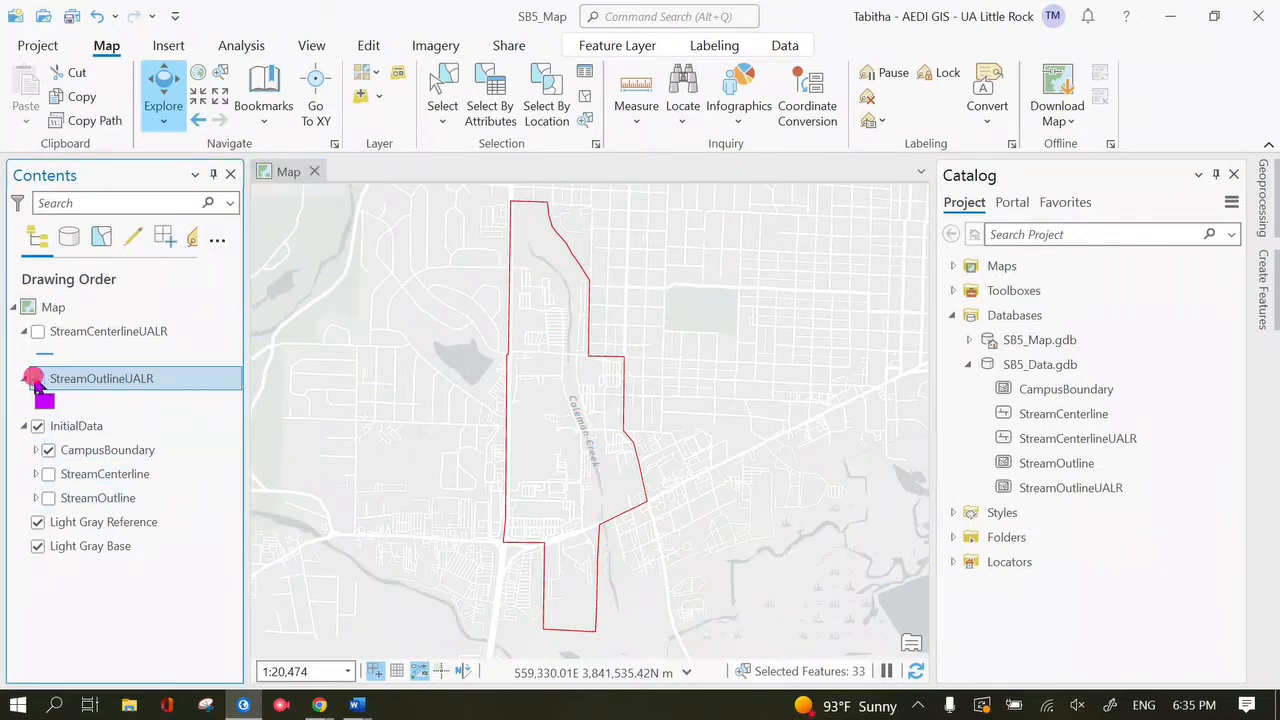
left_click(36, 379)
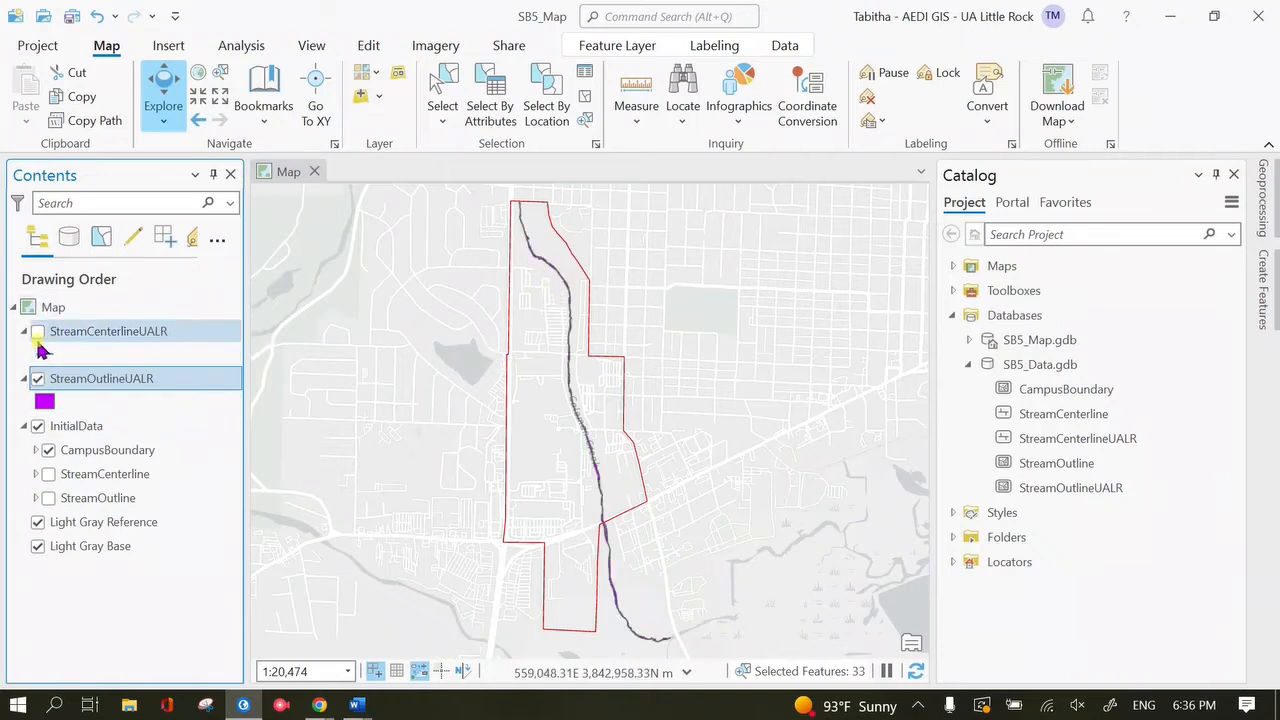
left_click(36, 331)
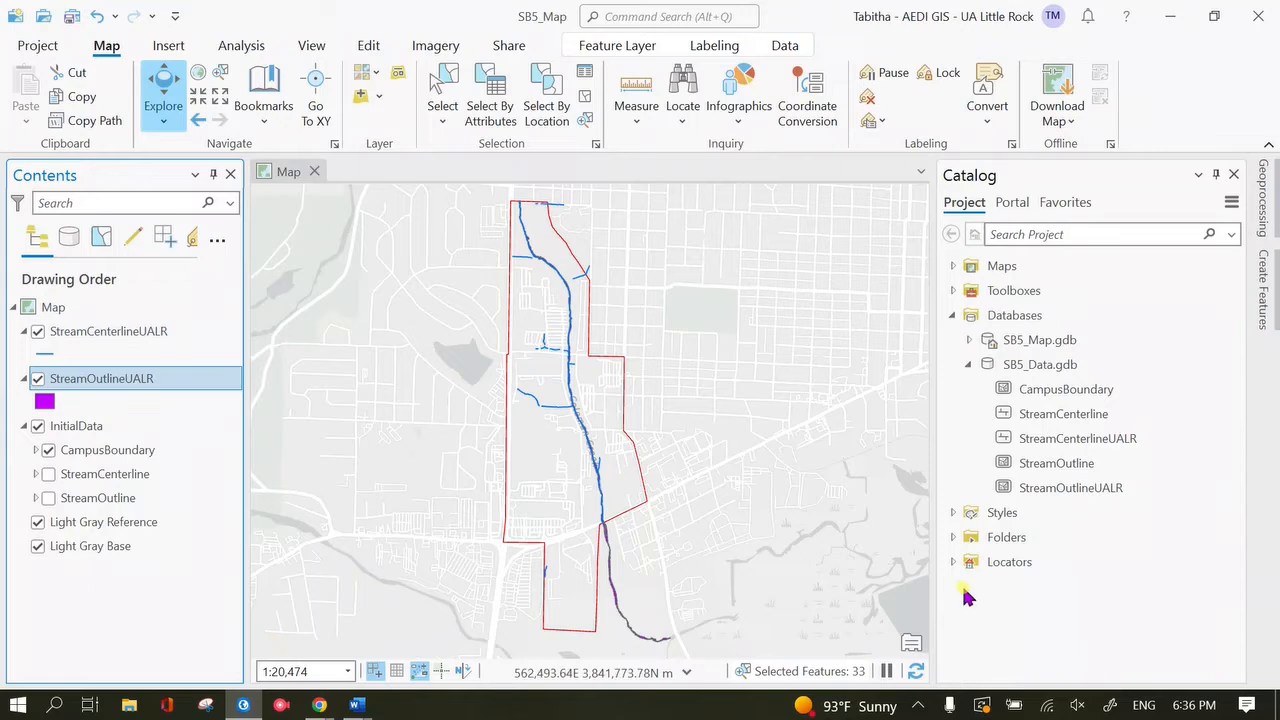
left_click(915, 708)
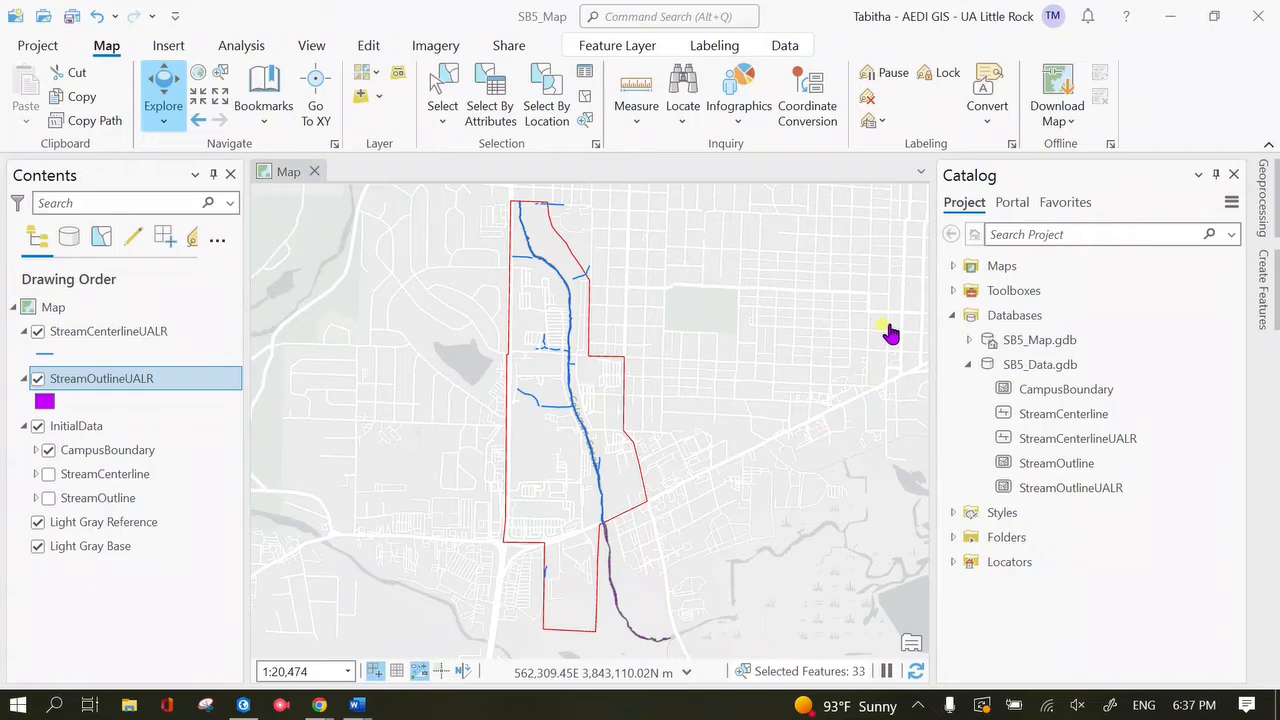
left_click(1234, 175)
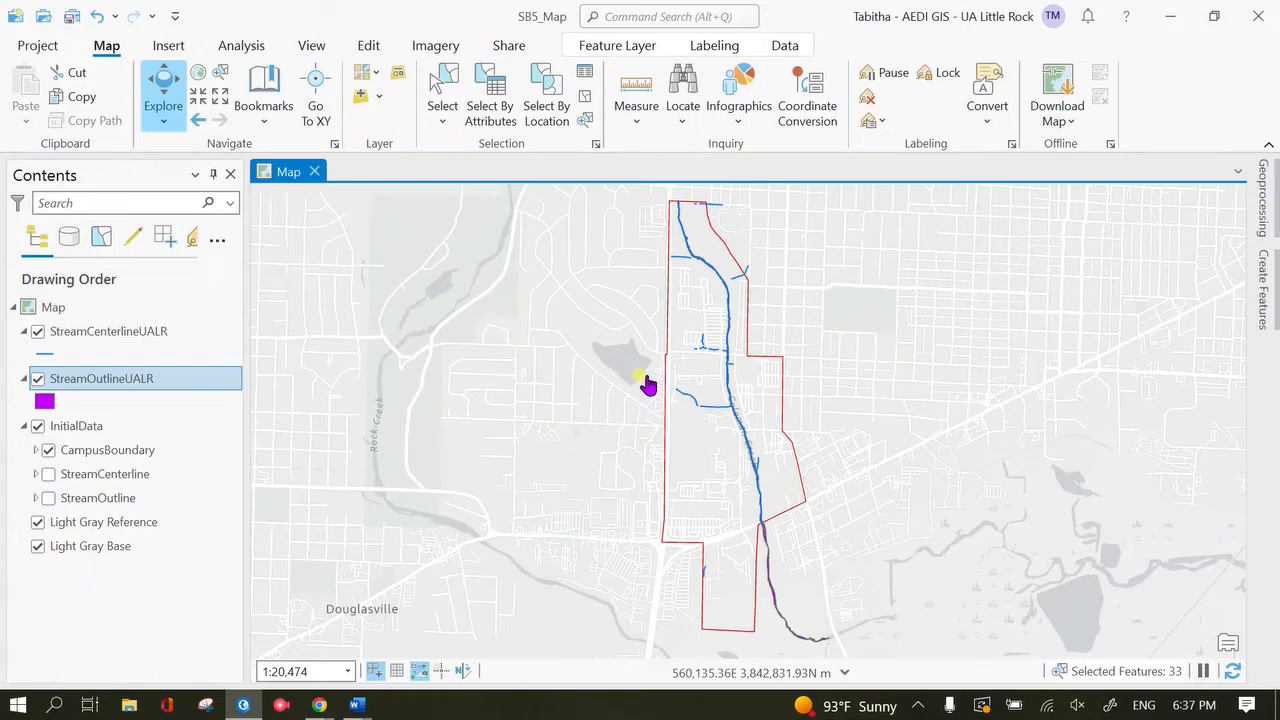
- Find and open the Clip analysis tool and set StreamCenterline from the InitialData group as its input features
left_click(219, 49)
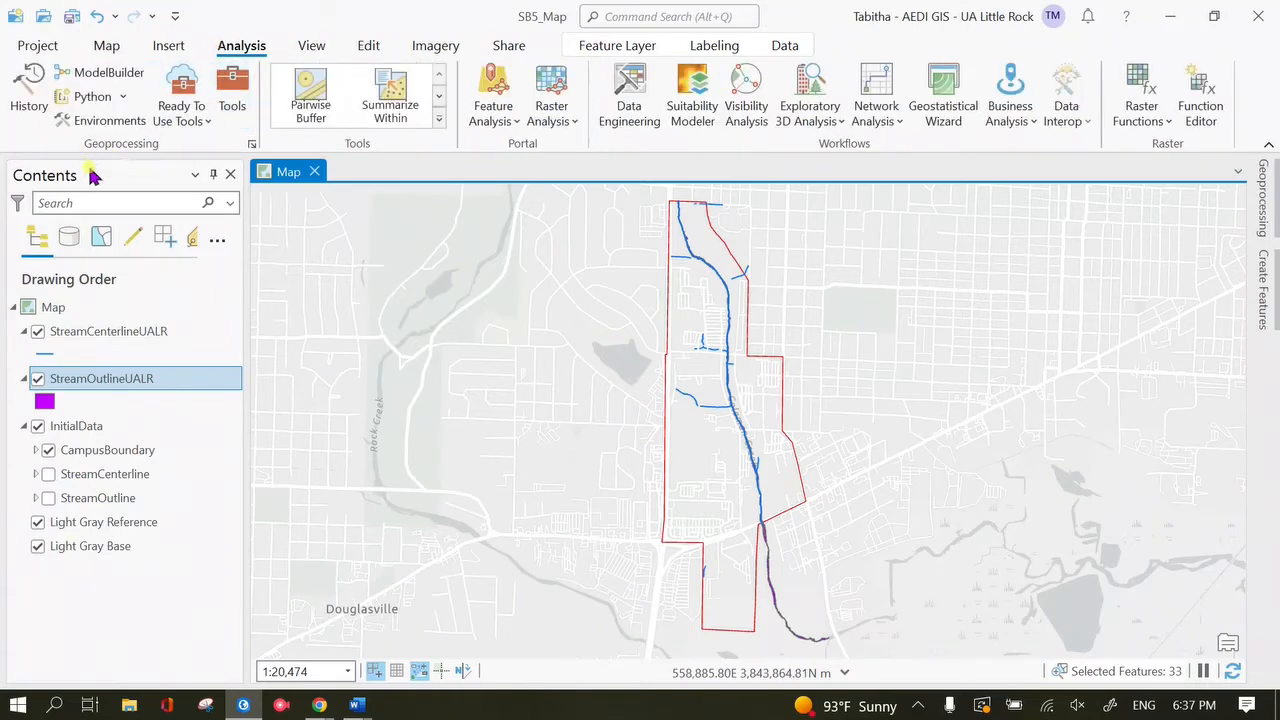
left_click(230, 100)
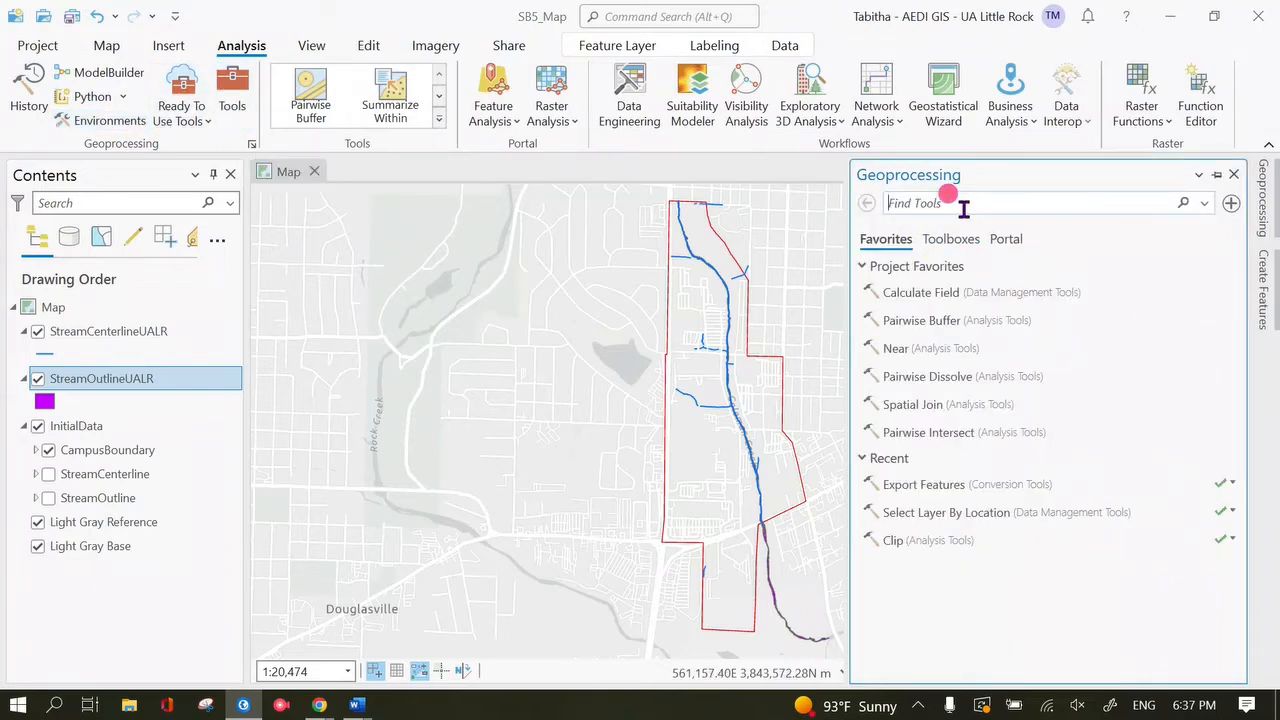
left_click(891, 199)
type("clip")
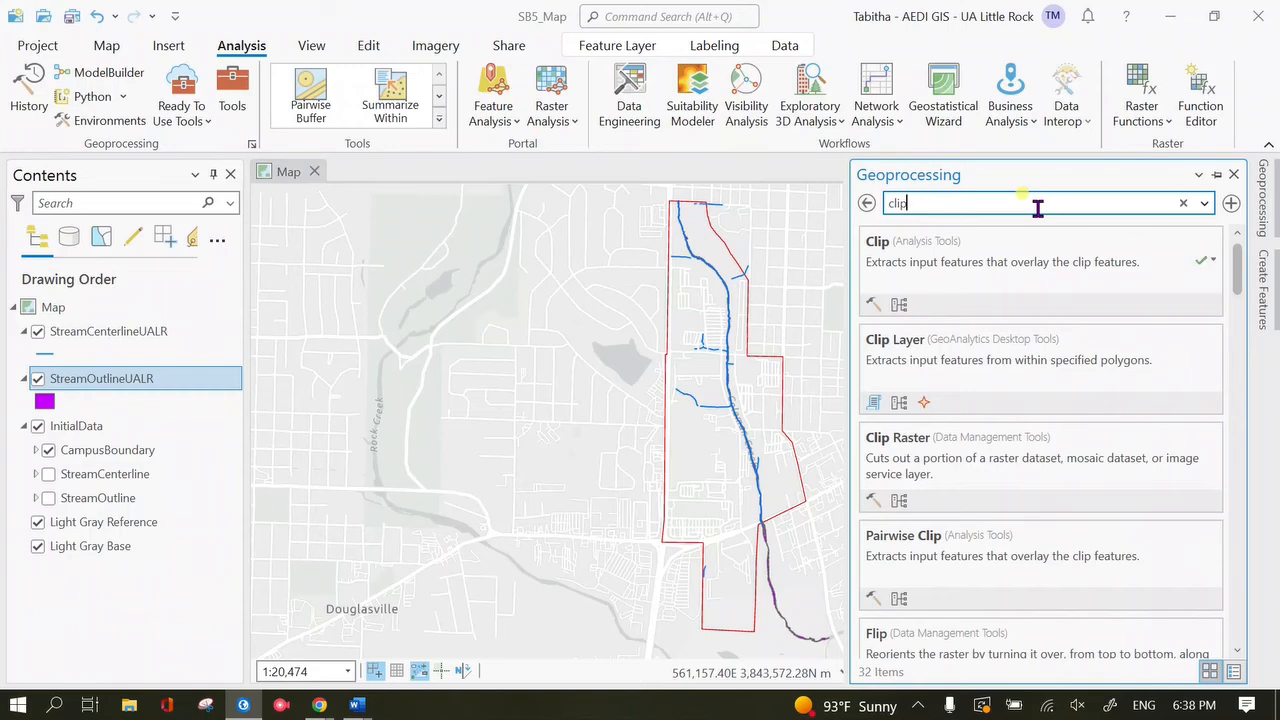
left_click(944, 270)
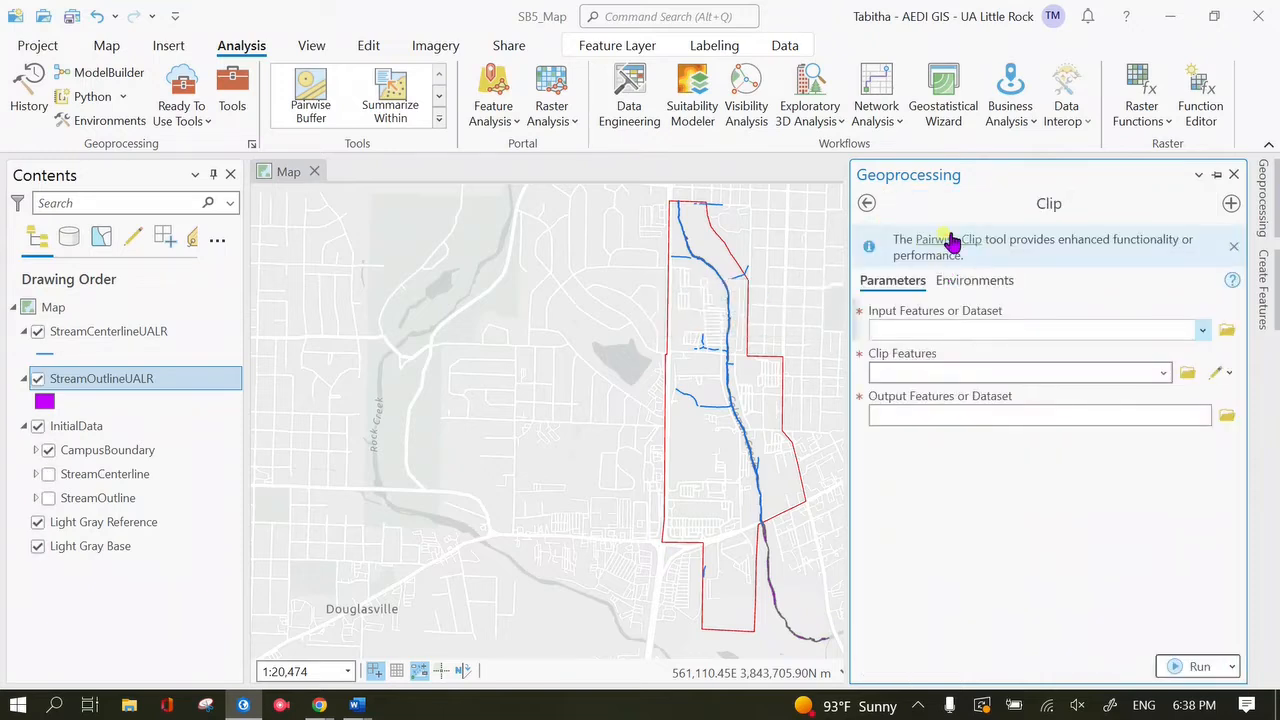
left_click(985, 328)
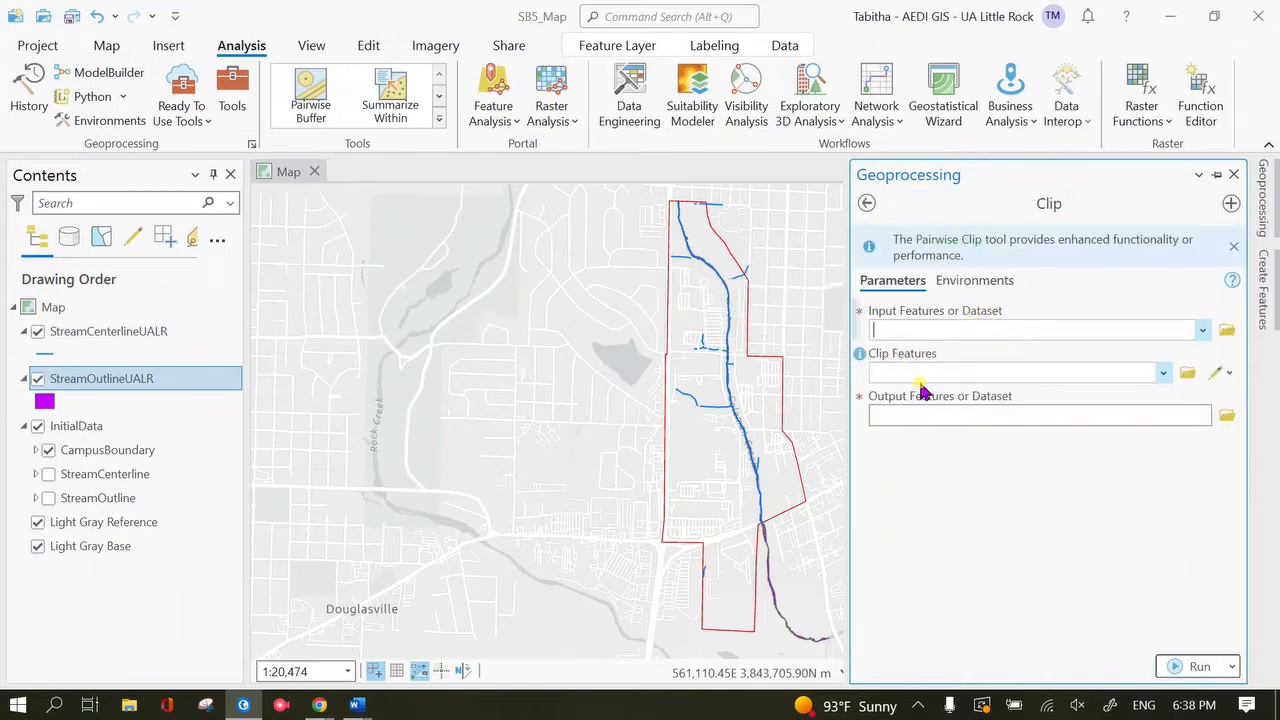
left_click(1203, 330)
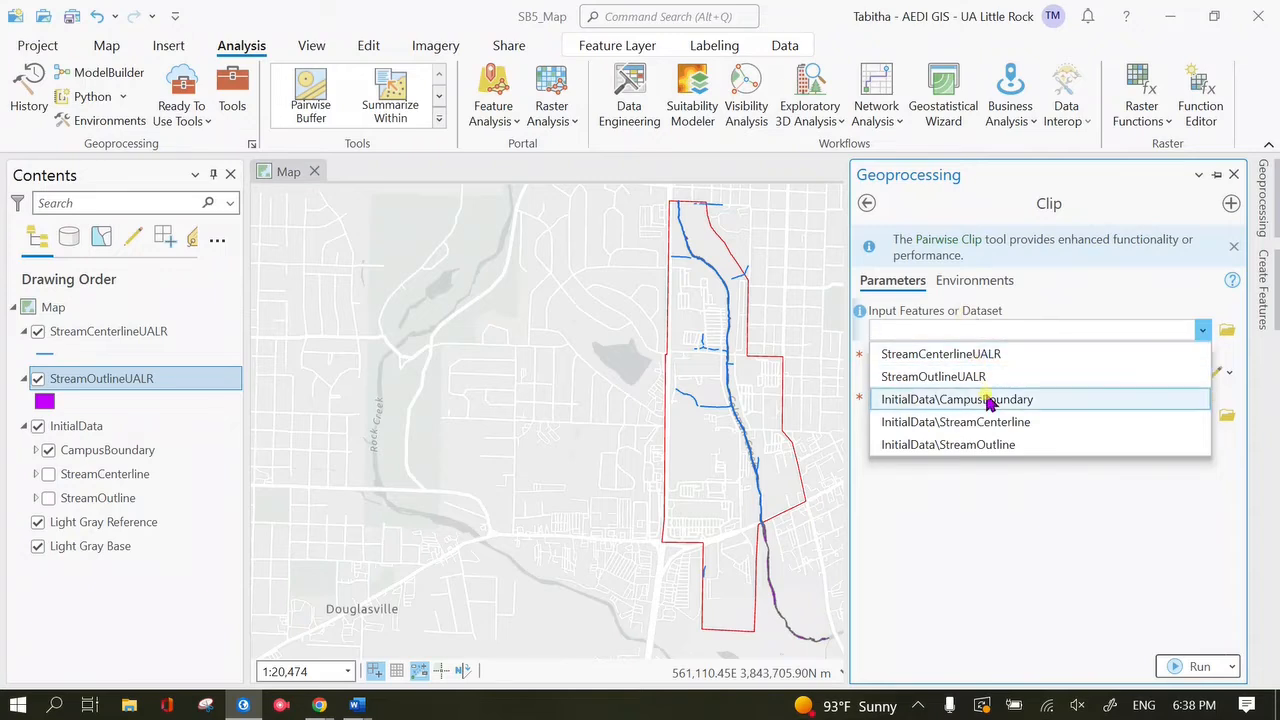
left_click(987, 432)
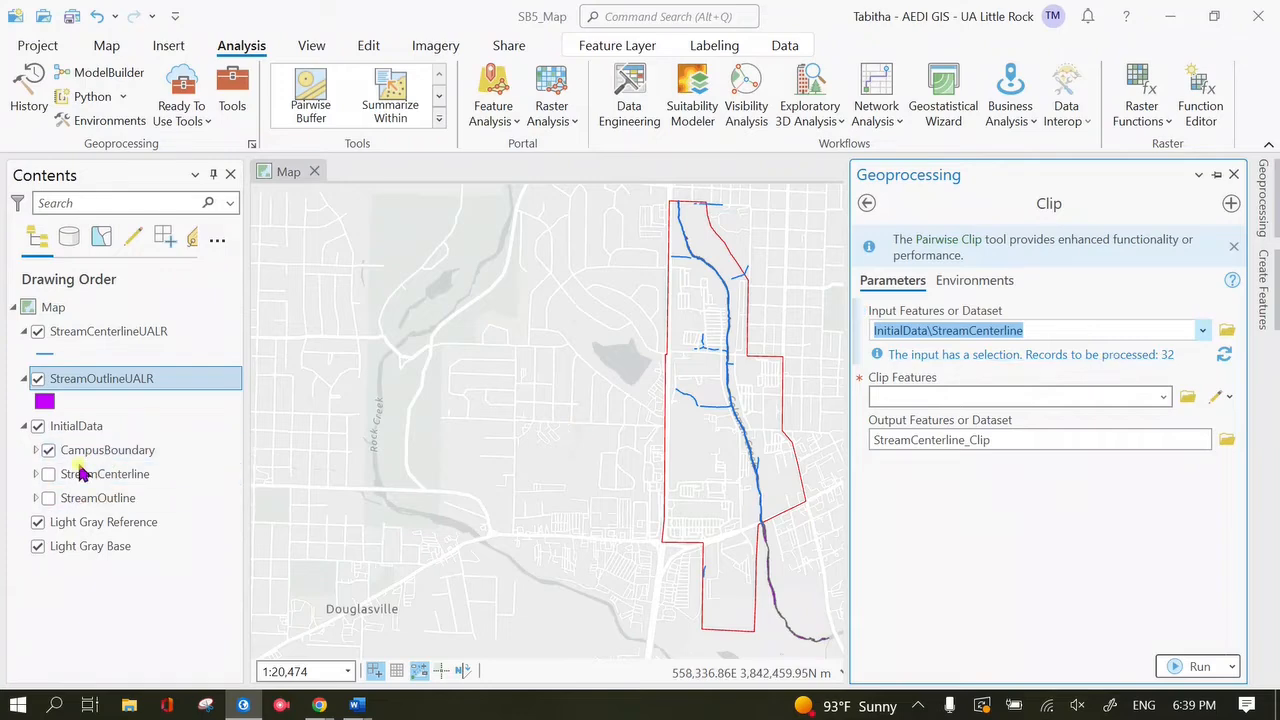
- Clear the selection in the StreamCenterline attribute table, close the table and return to the Clip tool
left_click(142, 476)
right_click(146, 484)
left_click(220, 105)
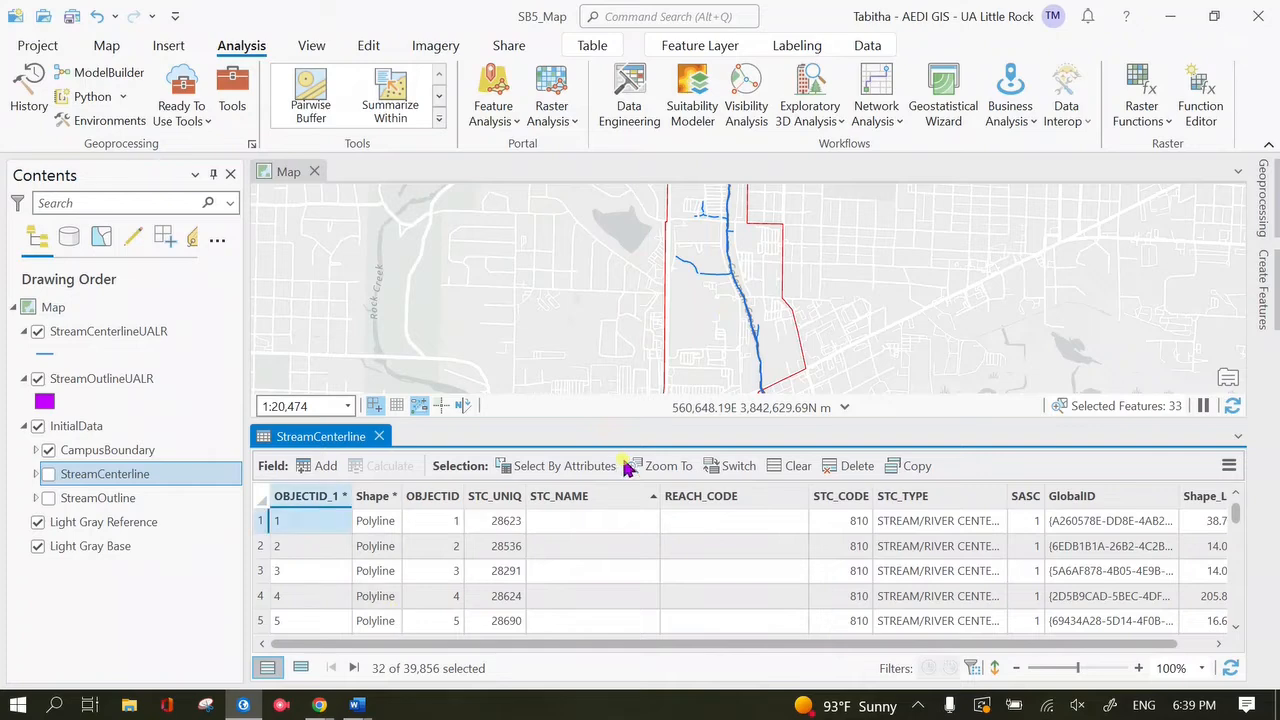
left_click(794, 466)
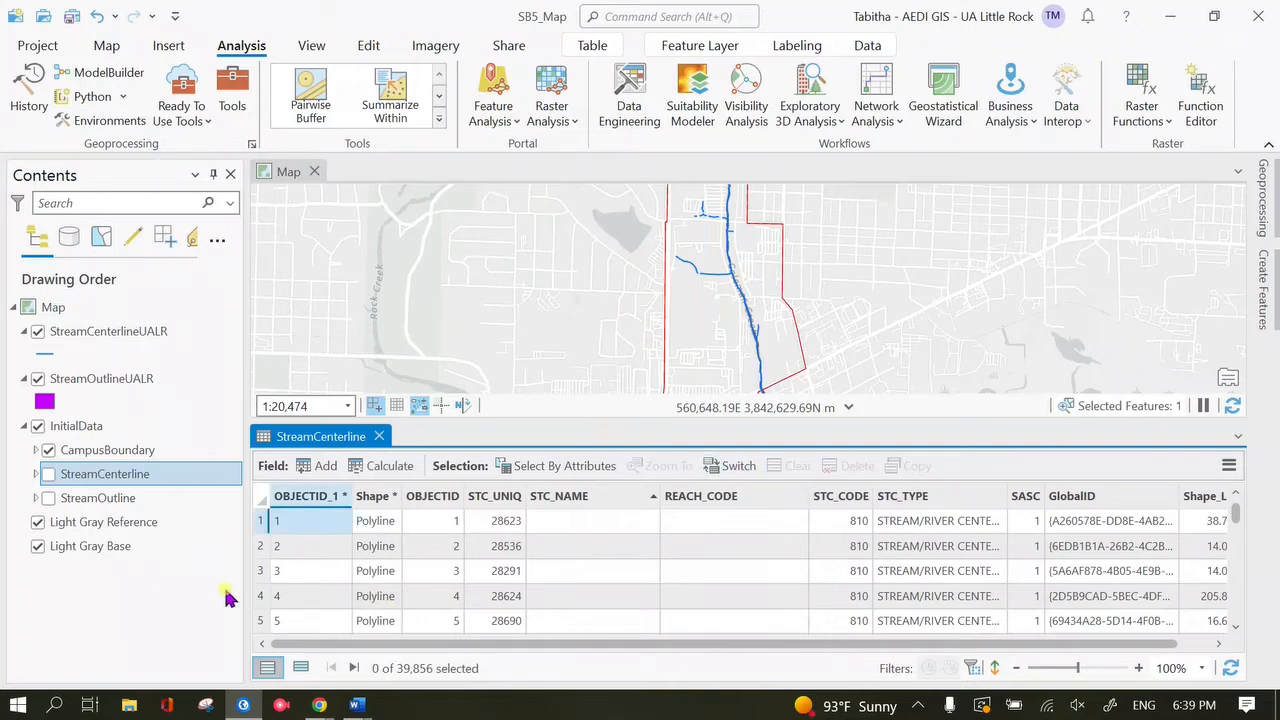
left_click(379, 436)
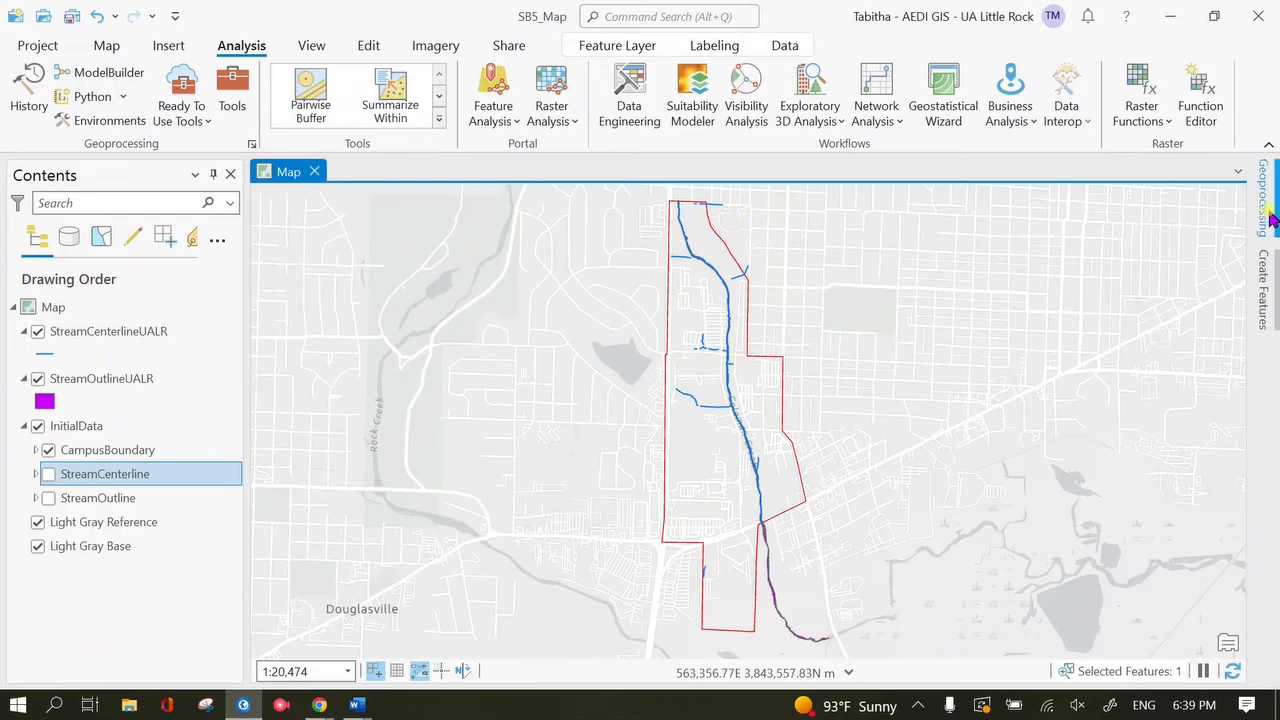
left_click(1266, 210)
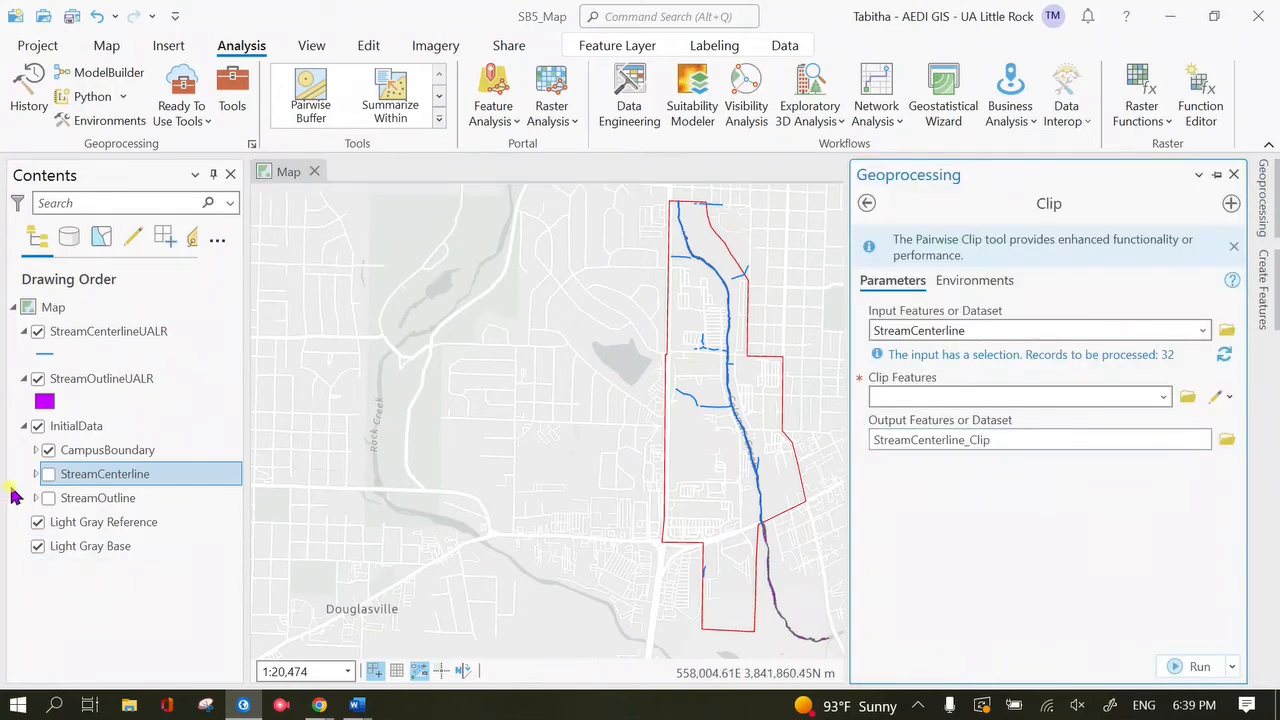
- Turn off StreamCenterlineUALR and StreamOutlineUALR, and turn on StreamCenterline and StreamOutline in the InitialData group
left_click(38, 331)
left_click(38, 378)
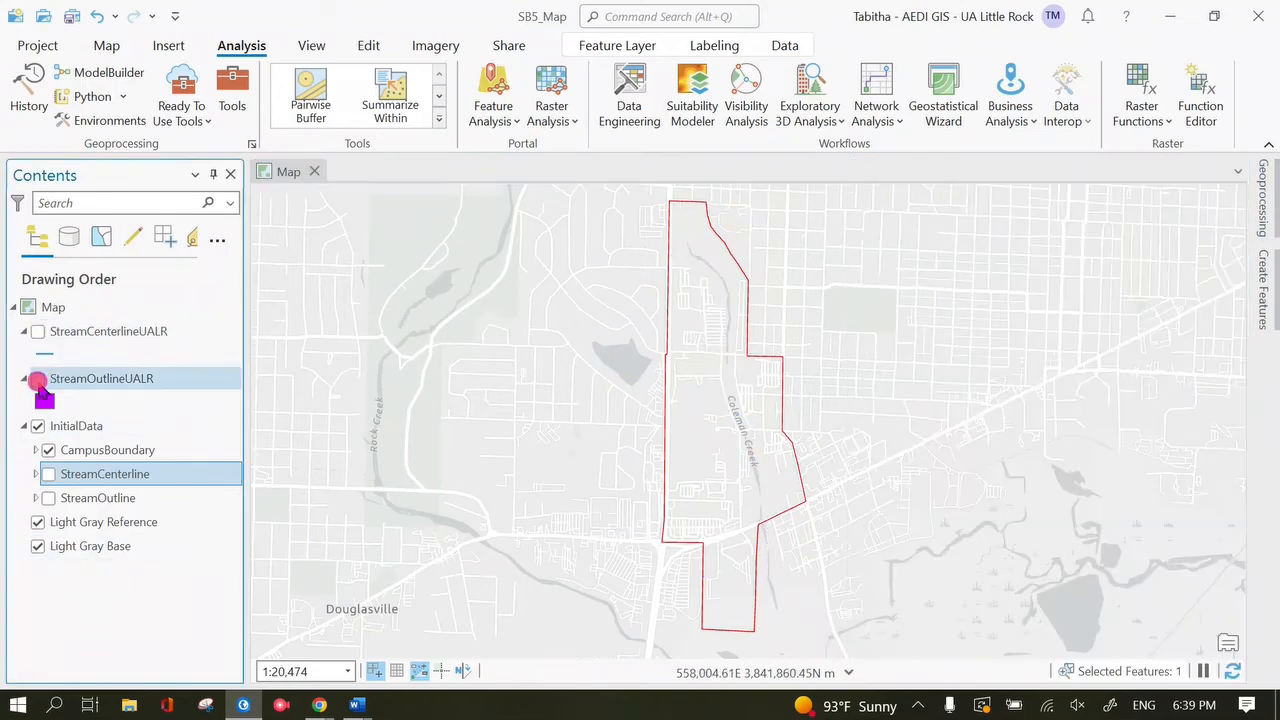
left_click(48, 475)
left_click(48, 498)
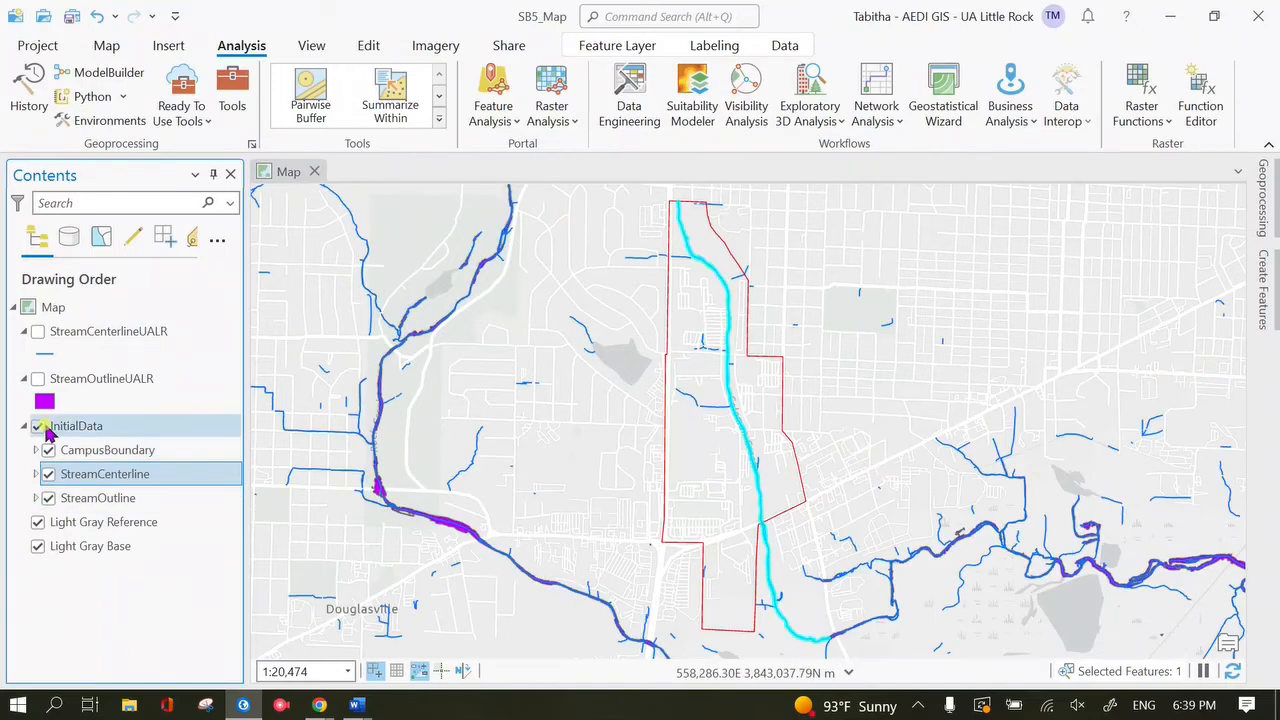
- Clear the selection in the StreamOutline attribute table and close the table
right_click(88, 503)
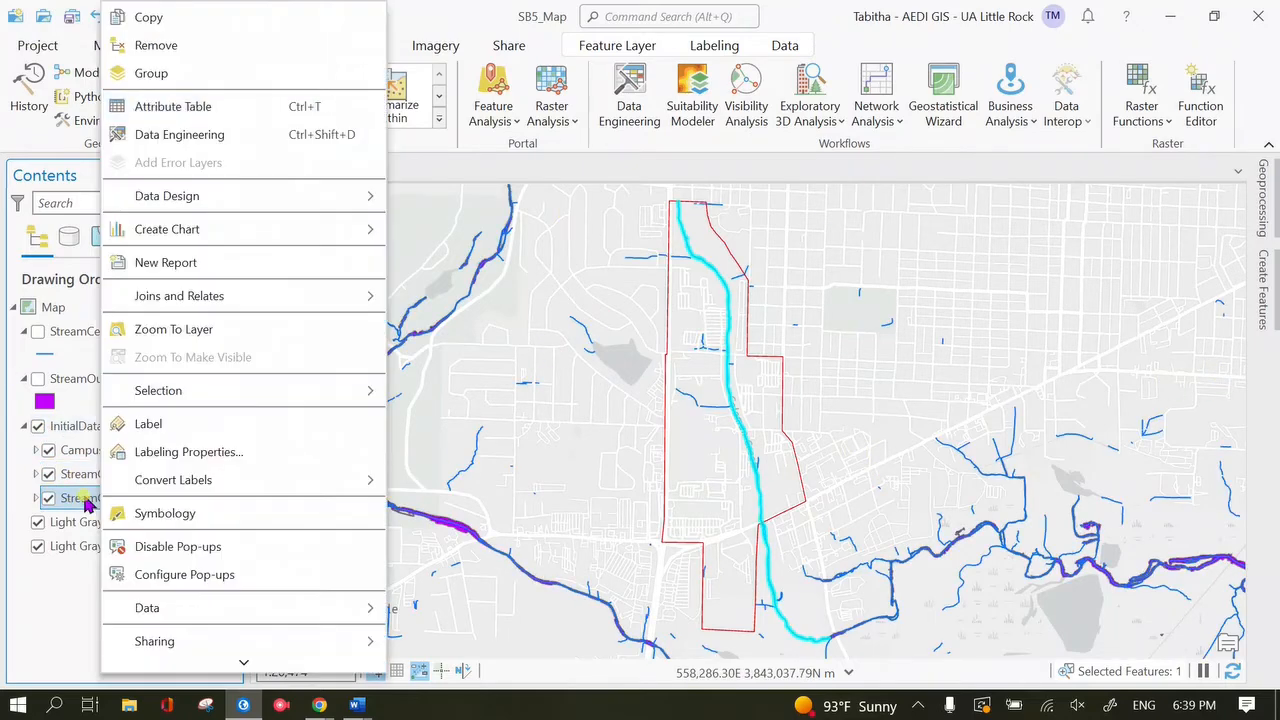
left_click(183, 106)
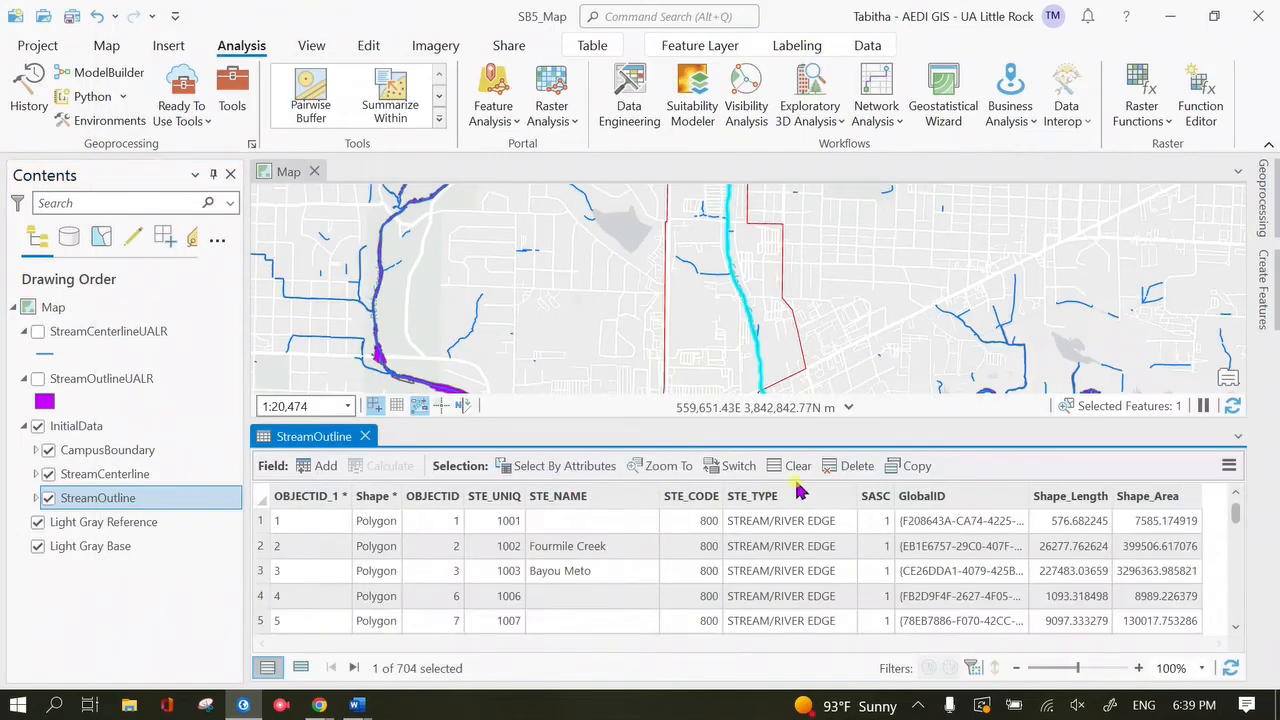
left_click(790, 466)
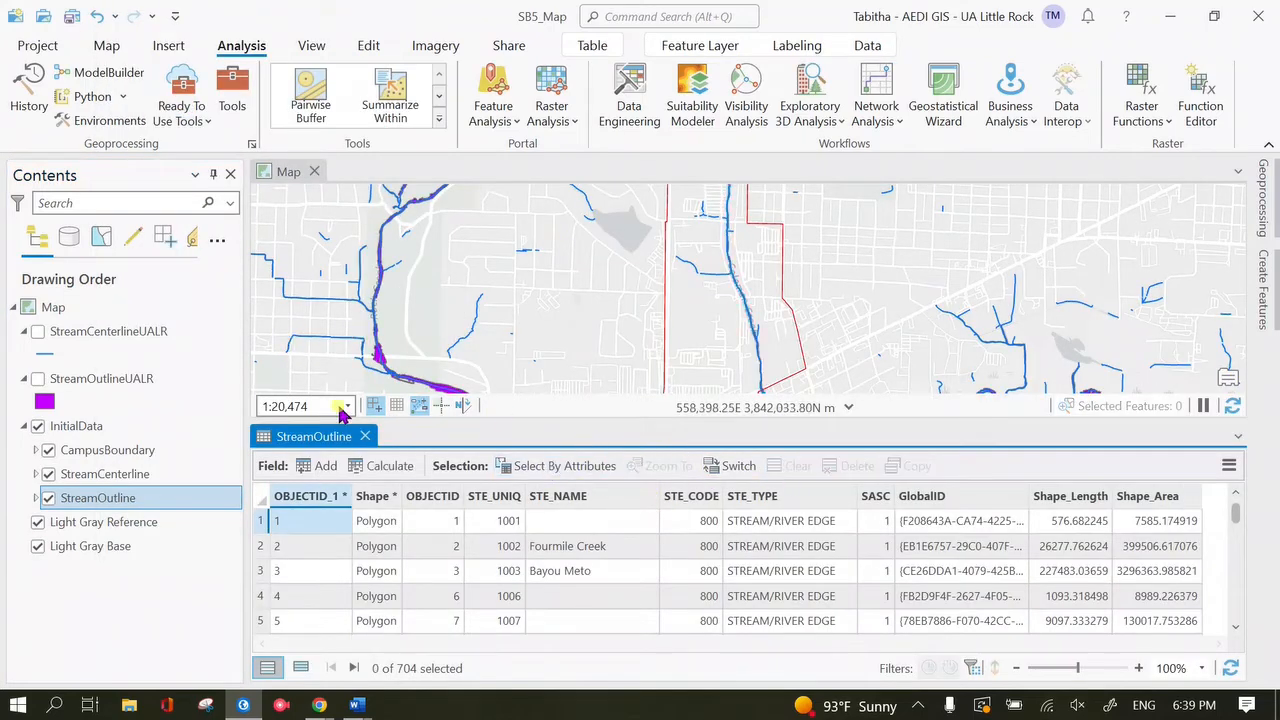
left_click(365, 436)
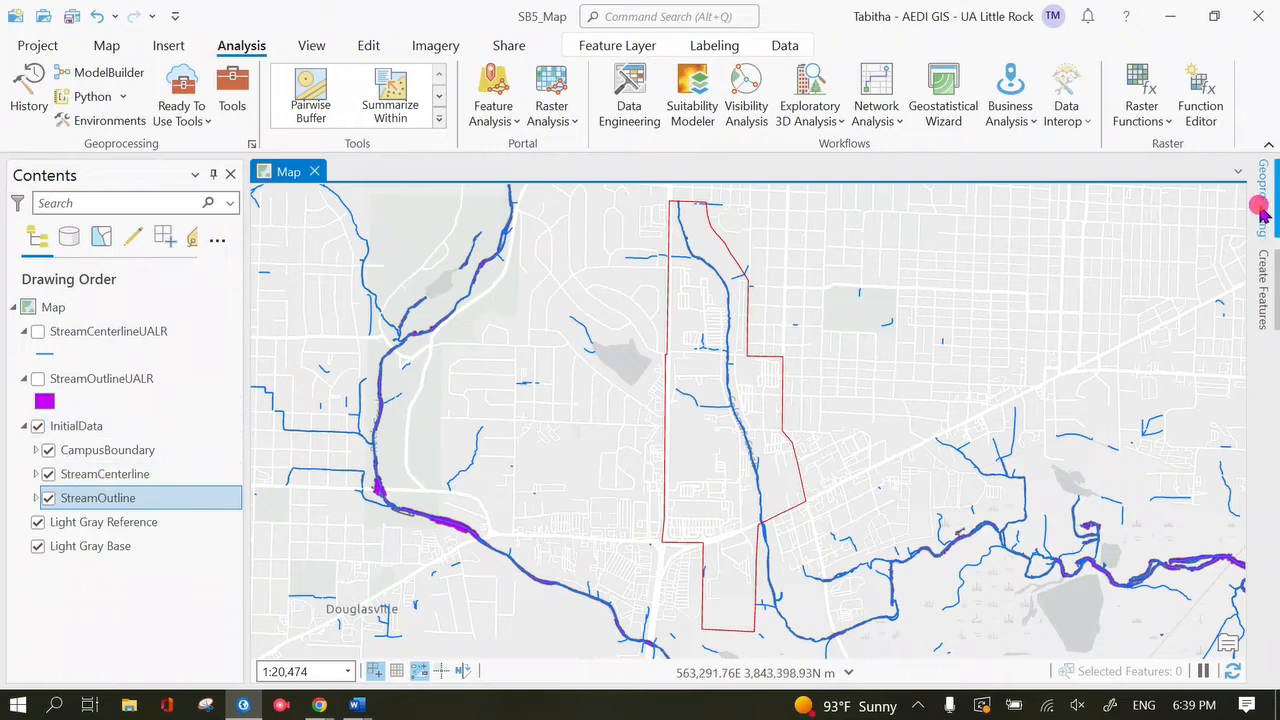
- Return to the Clip tool and set CampusBoundary from the InitialData group as the clip features
left_click(1260, 206)
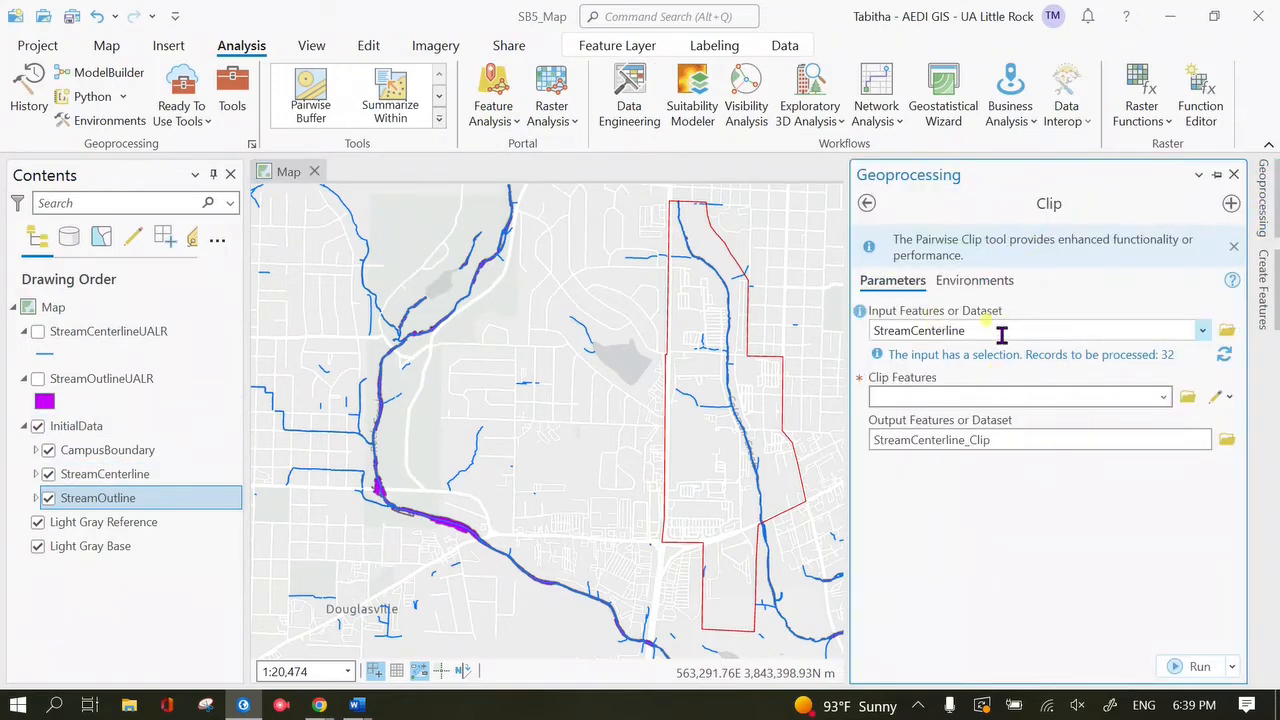
left_click(1162, 397)
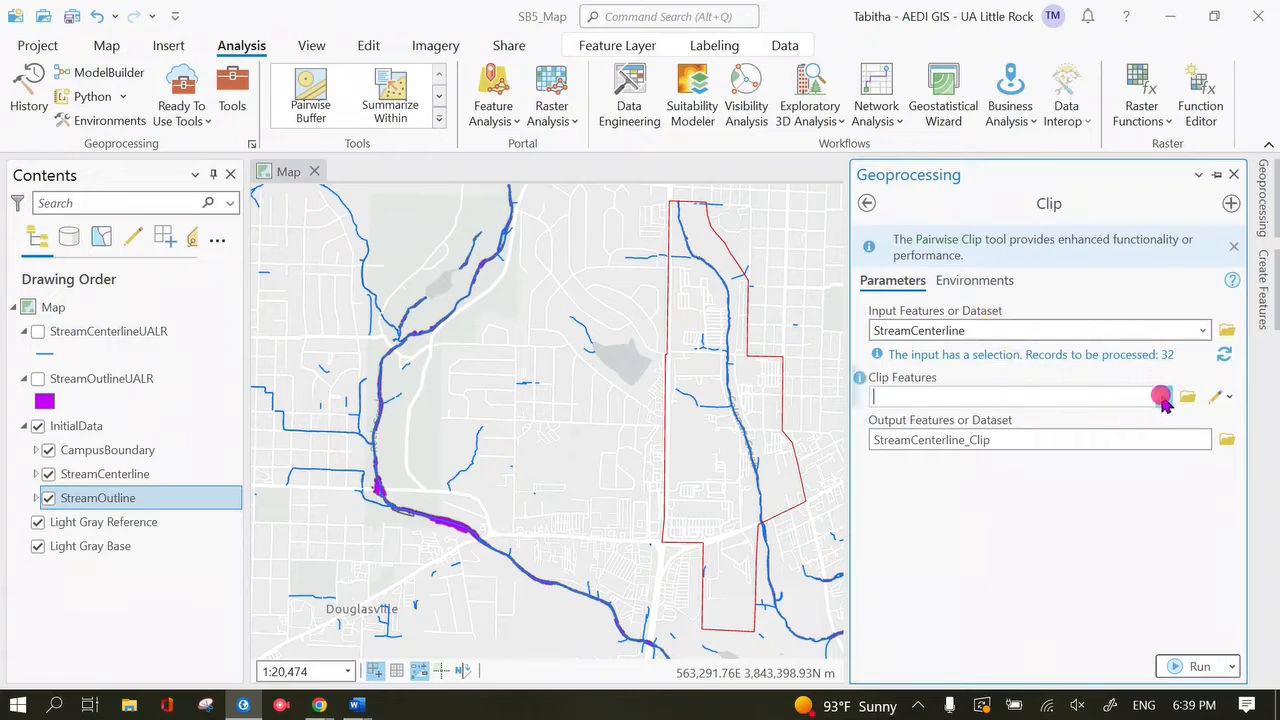
left_click(984, 468)
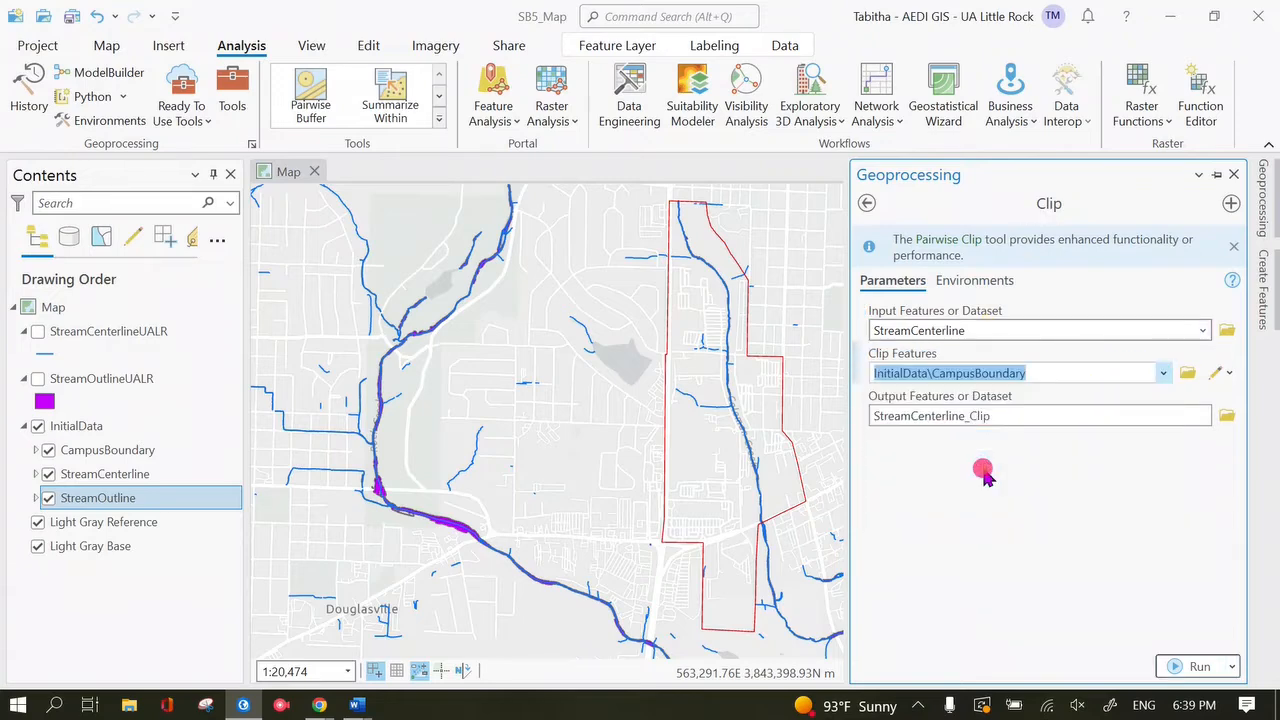
- Set the Clip output to a feature class named StreamCenterlineClip in the project's SB5_Data.gdb database
left_click(1226, 415)
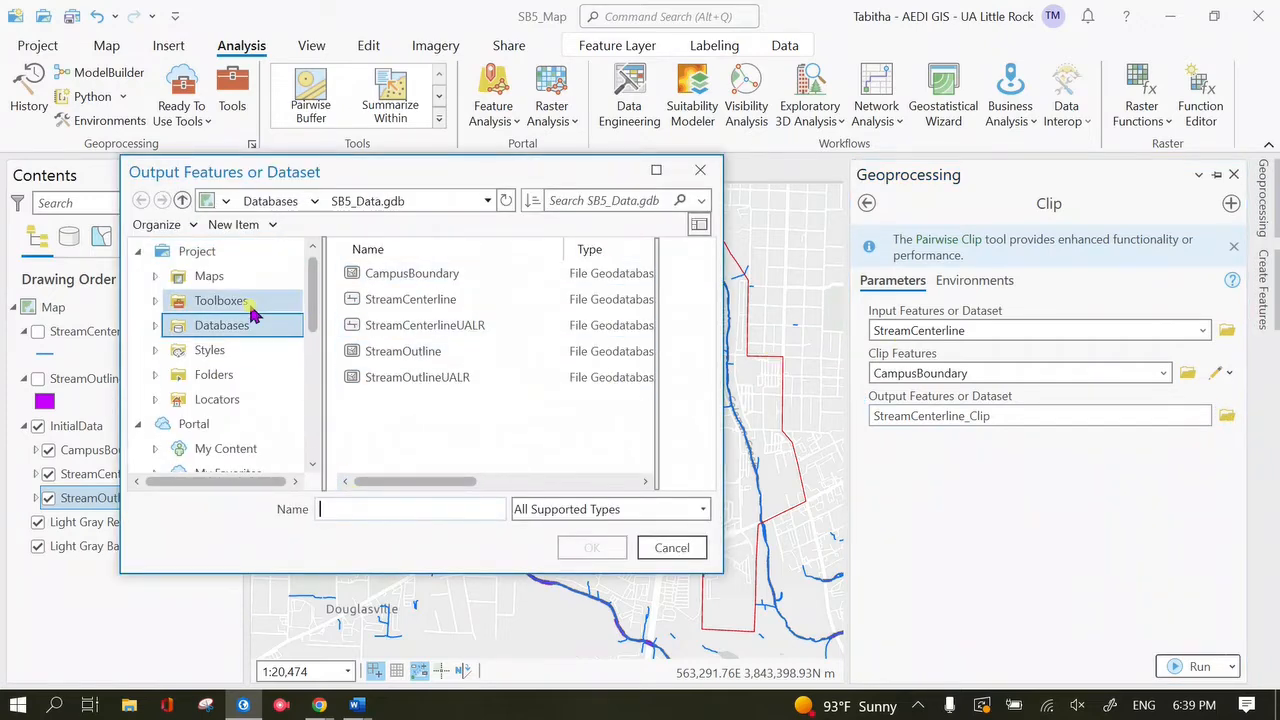
left_click(155, 326)
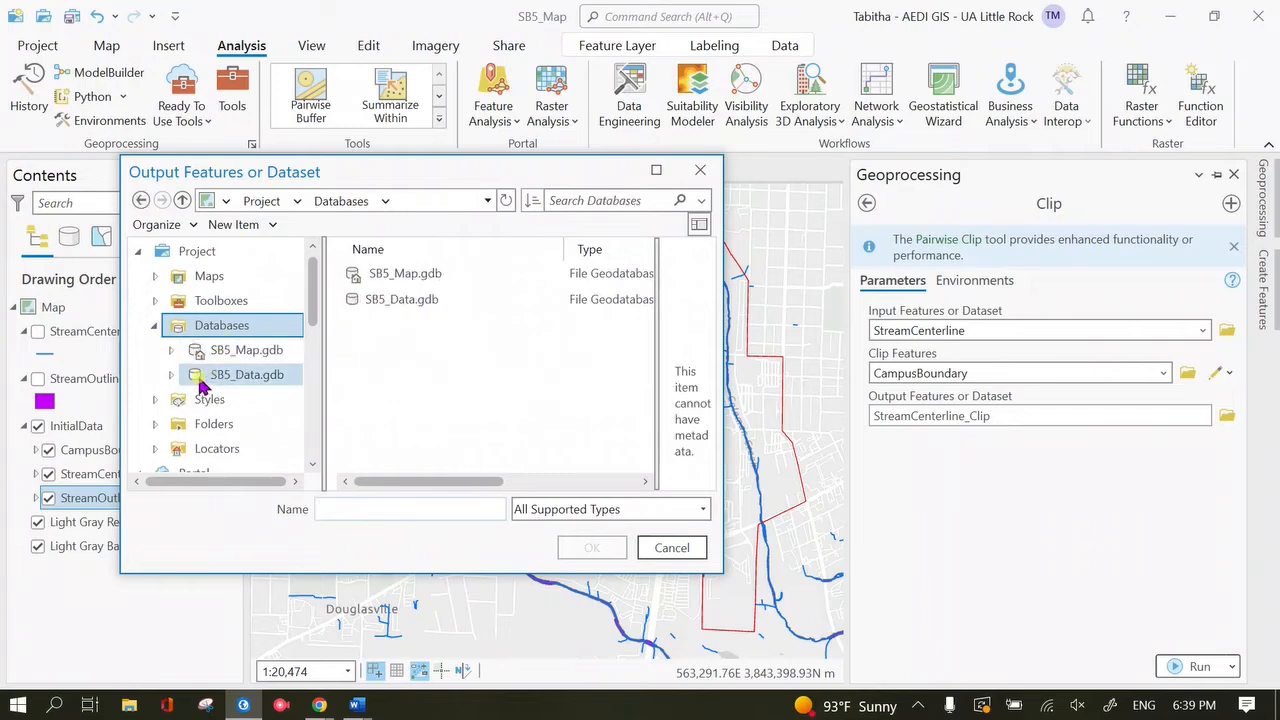
left_click(161, 378)
left_click(207, 376)
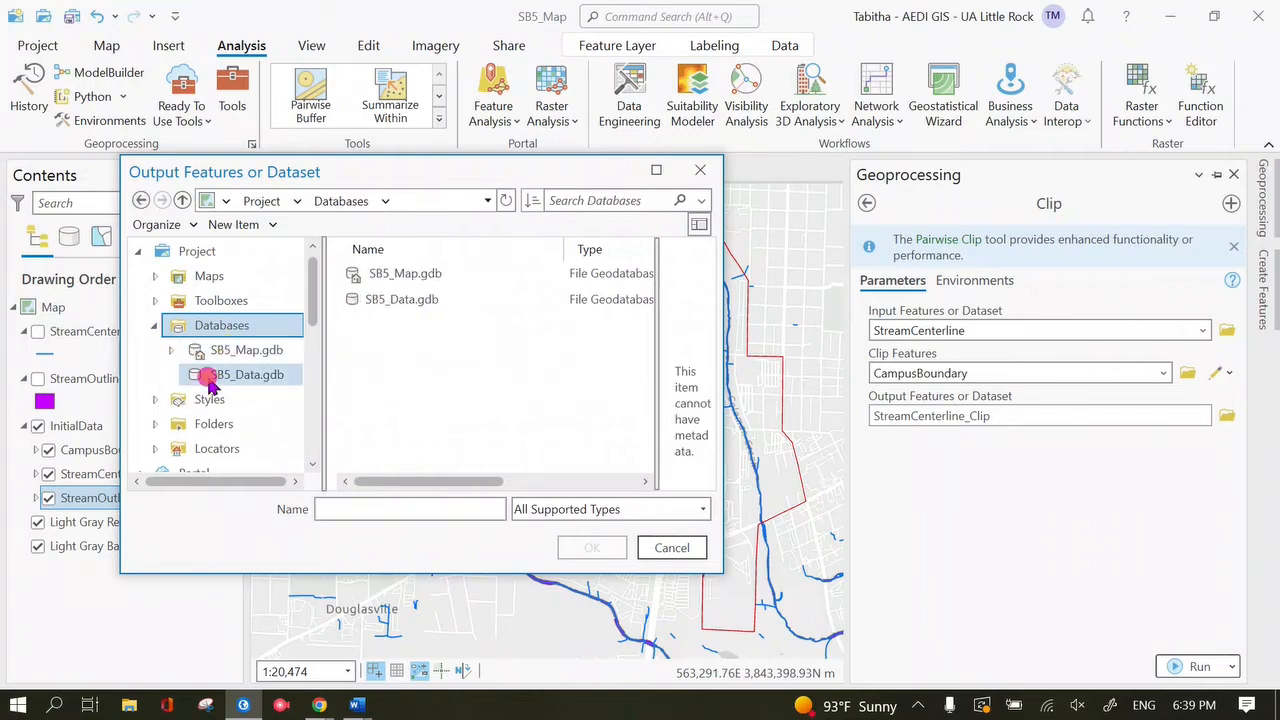
left_click(392, 511)
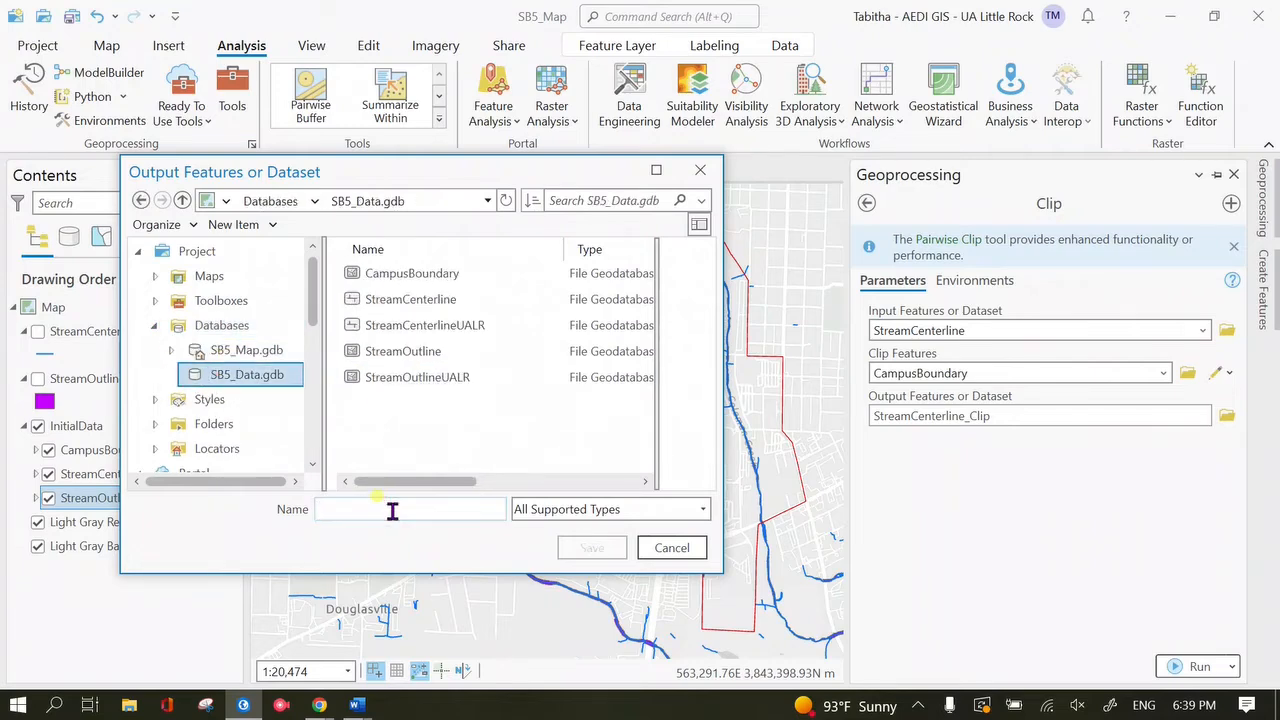
type("StreamCe")
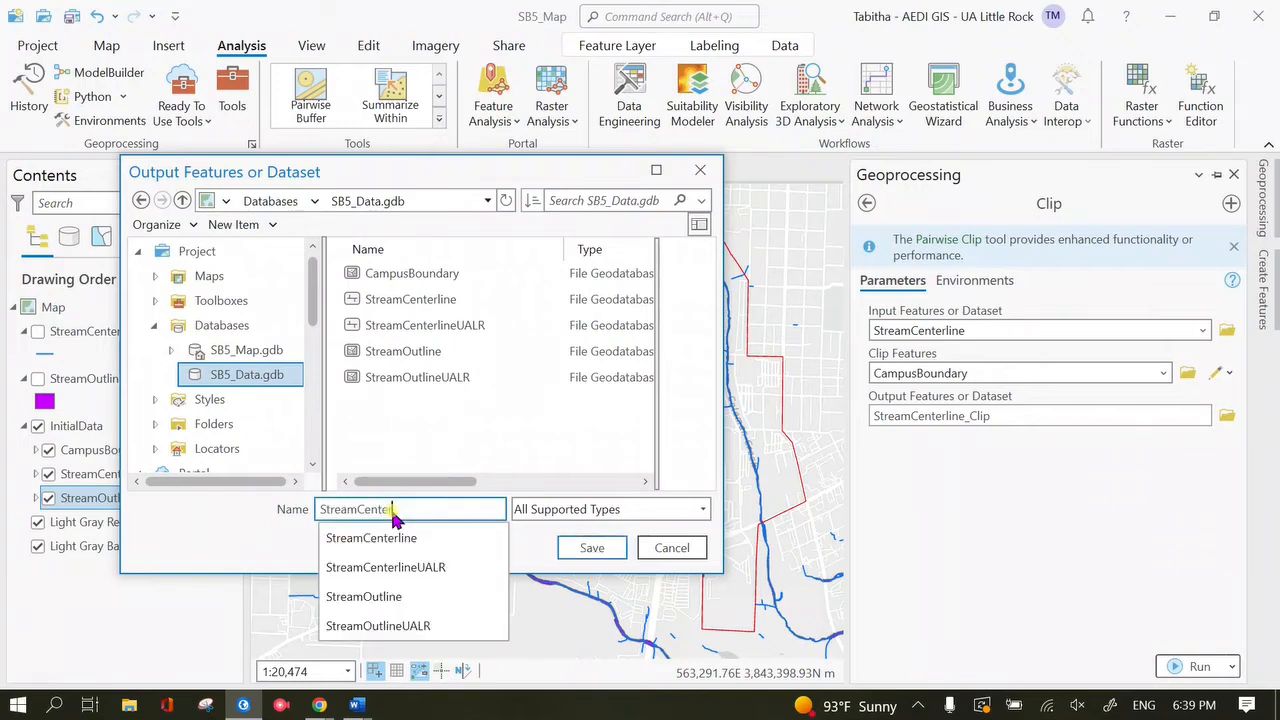
type("nterlineClip")
key("Return")
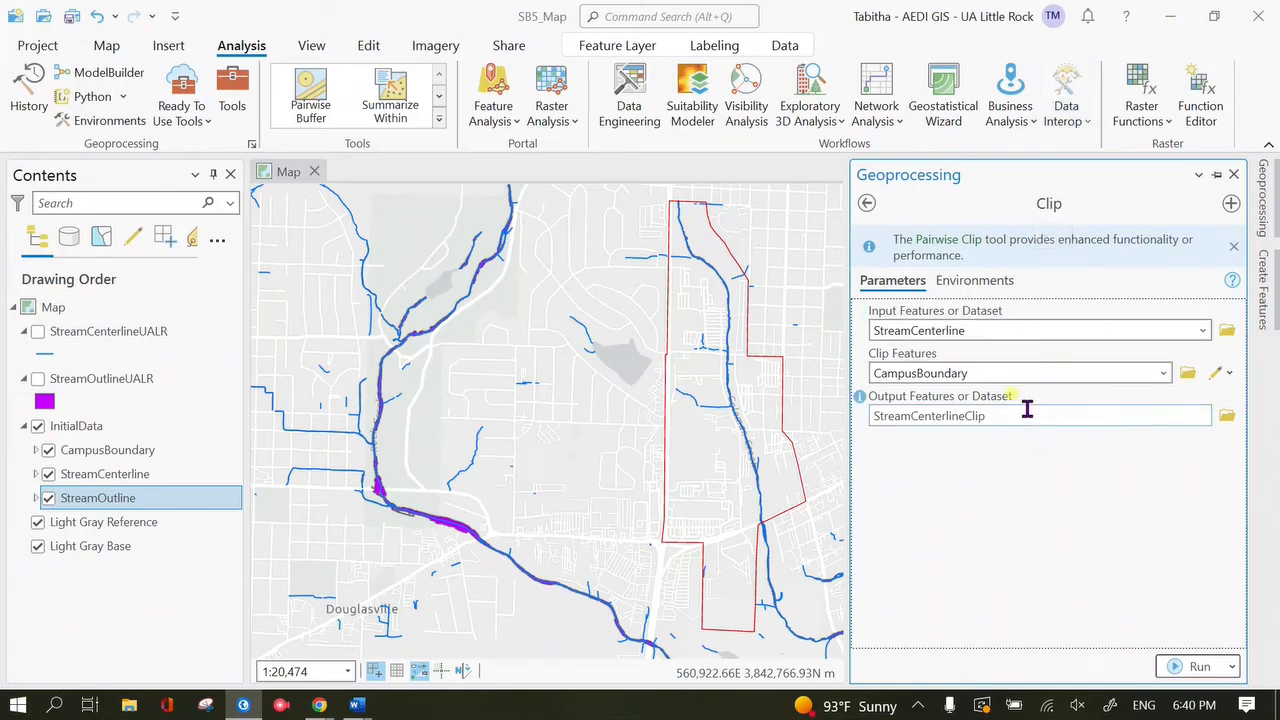
- Run the Clip tool and turn off the StreamCenterline and StreamOutline source layers in the InitialData group
left_click(1192, 666)
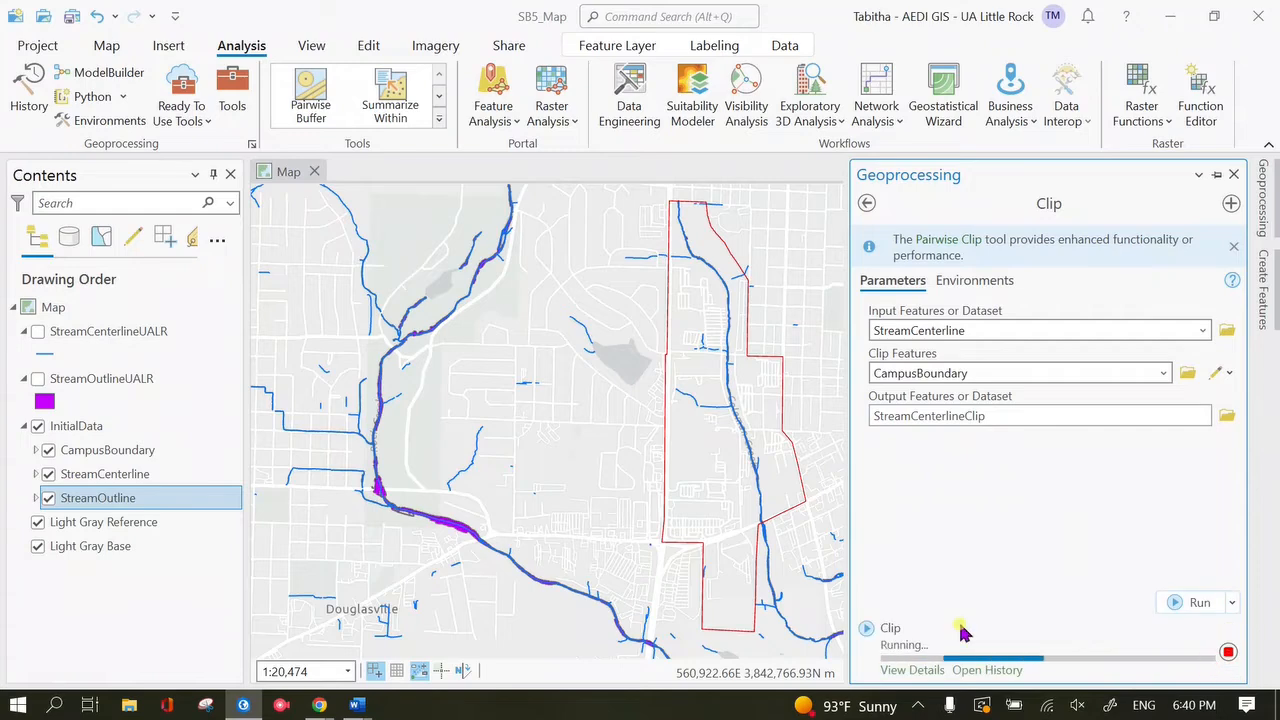
mouse_move(961, 633)
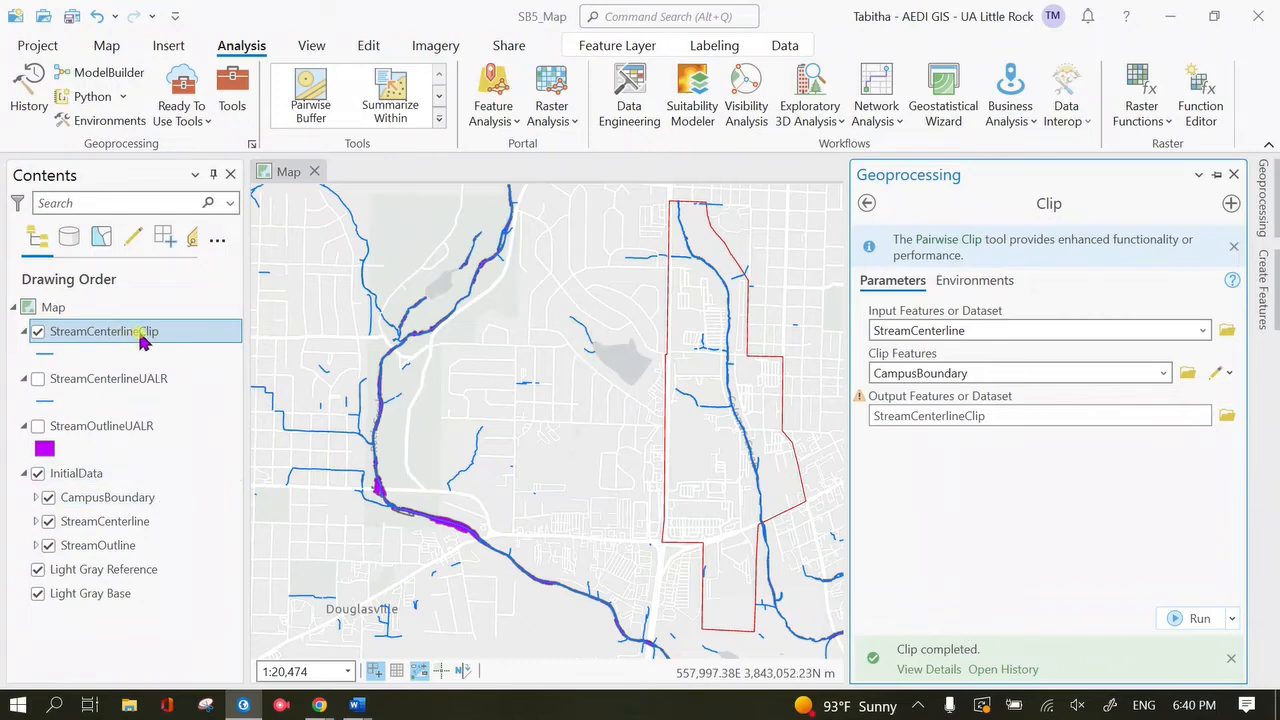
left_click(49, 528)
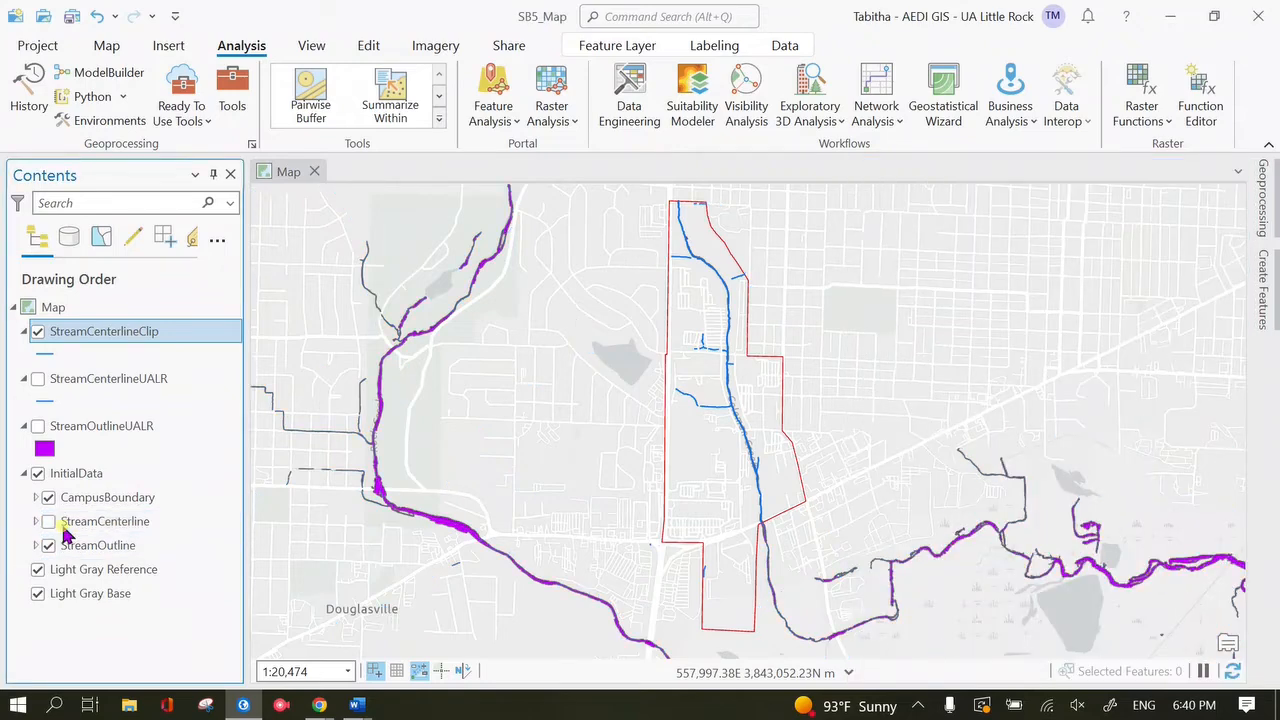
left_click(48, 545)
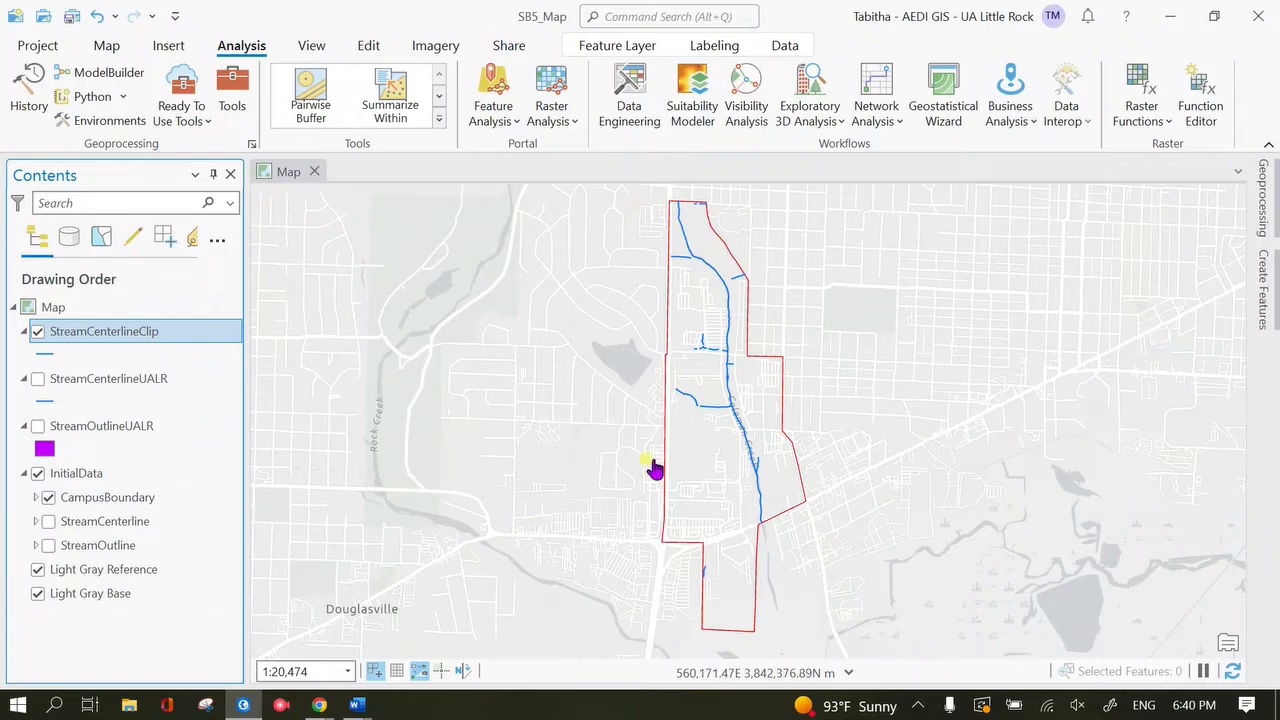
- Examine the StreamCenterlineClip lines along the CampusBoundary, from the southern streams up to the northern edge of campus
left_click_drag(654, 466, 557, 480)
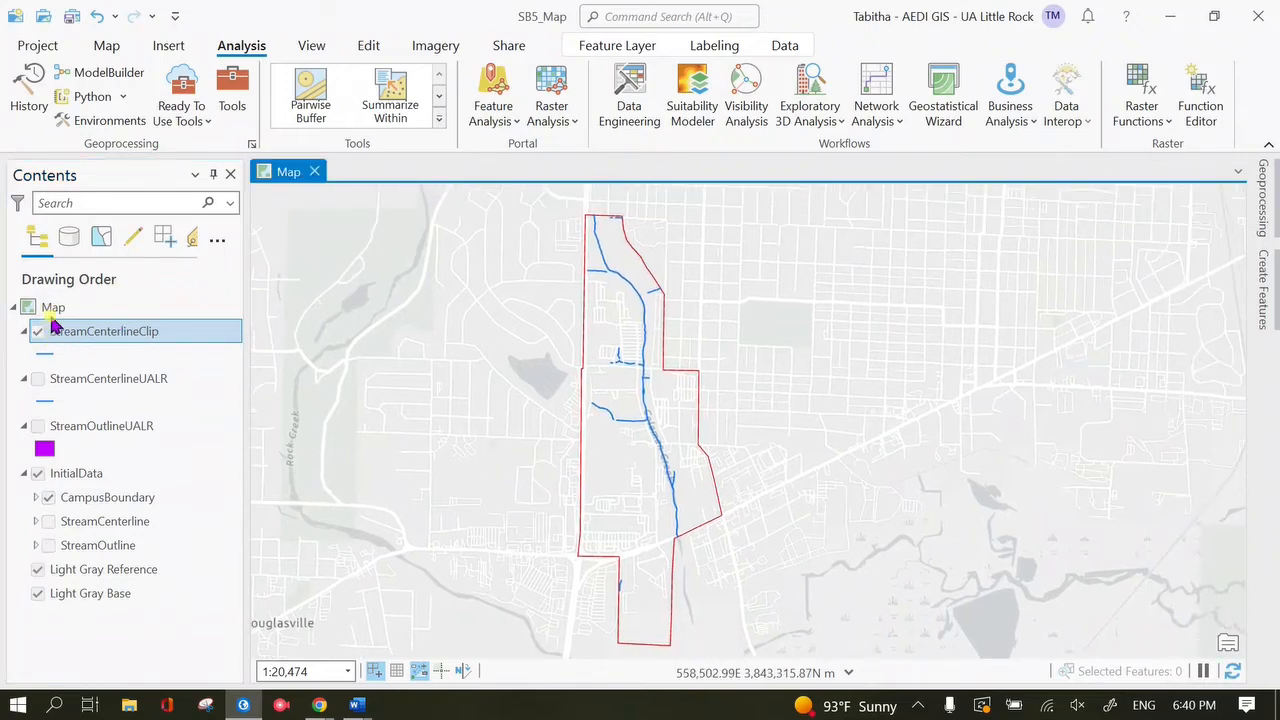
left_click_drag(633, 441, 631, 436)
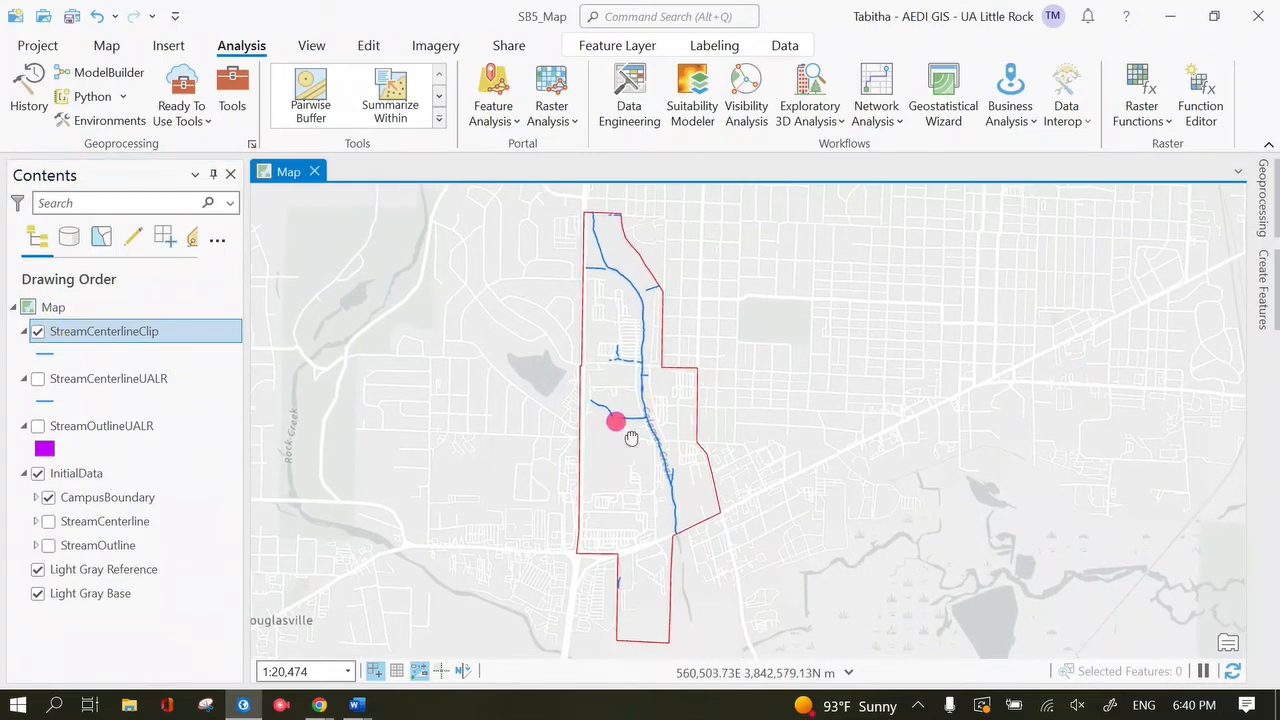
scroll(633, 436, "down", 2)
scroll(633, 436, "up", 2)
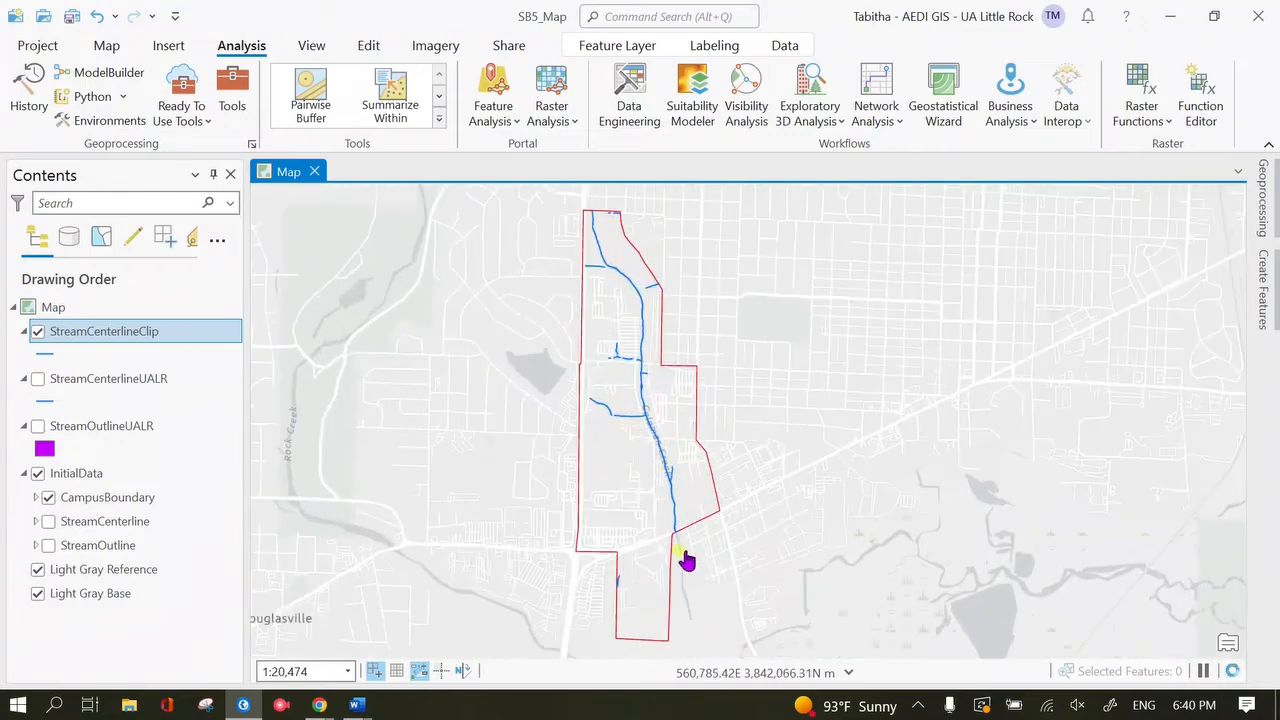
scroll(683, 588, "up", 2)
left_click_drag(522, 405, 485, 618)
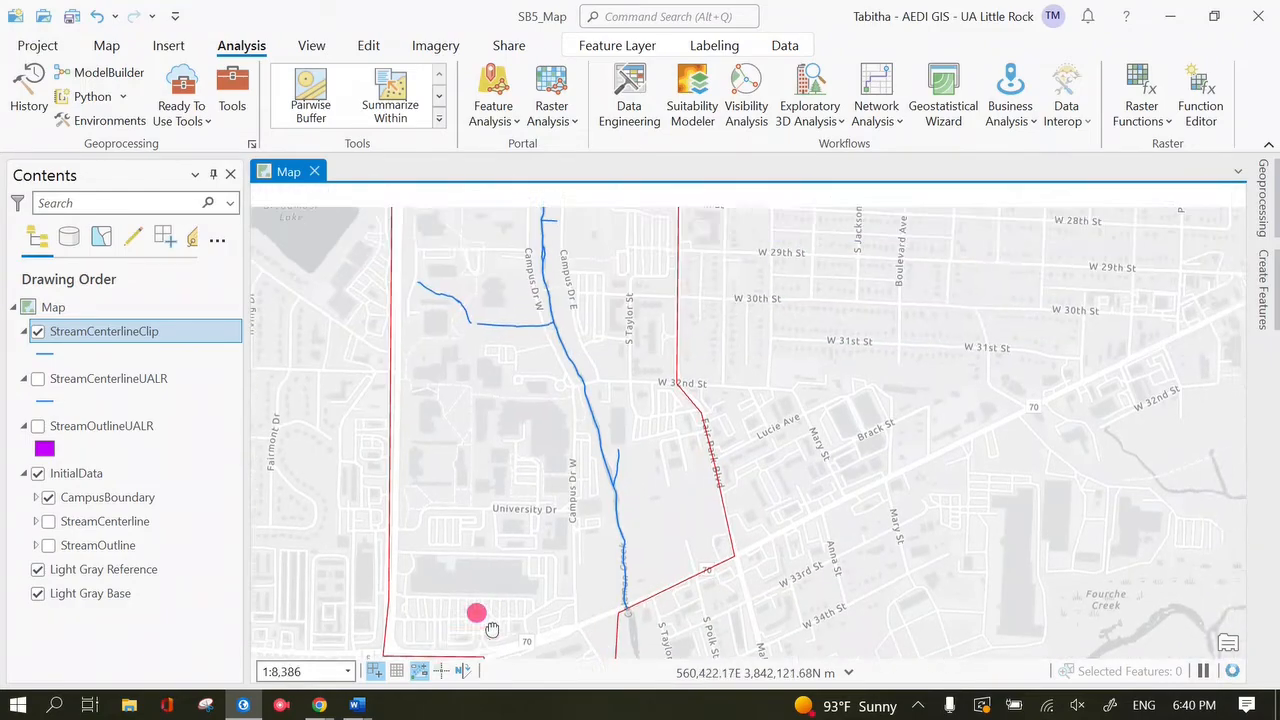
left_click_drag(490, 530, 522, 668)
left_click_drag(508, 398, 500, 590)
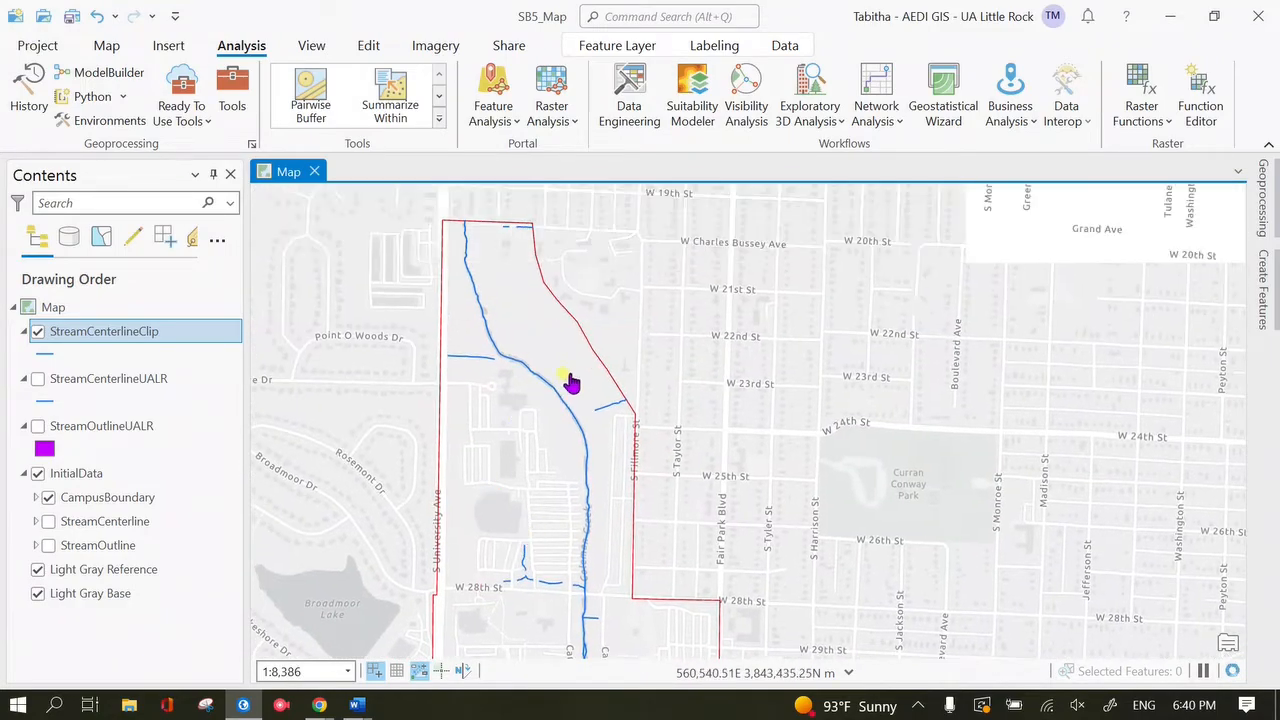
- Show StreamCenterlineUALR in place of StreamCenterlineClip and inspect where its stream lines meet the campus boundary
left_click(38, 381)
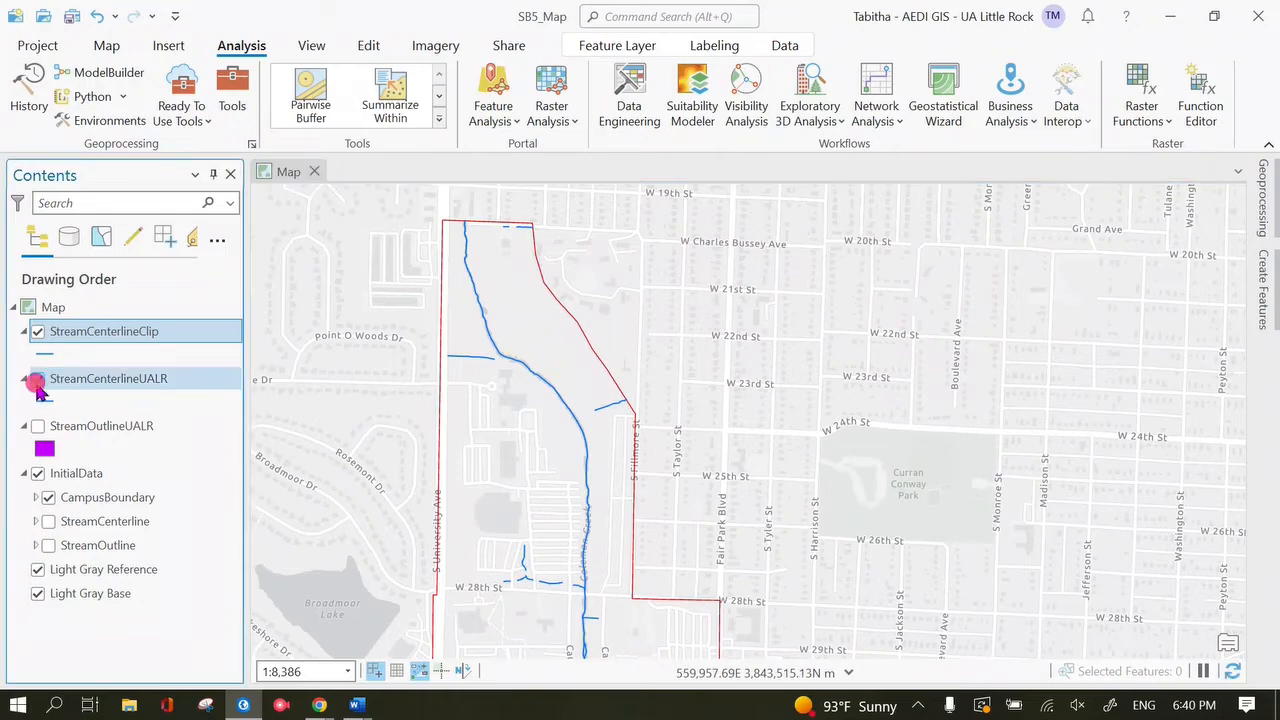
left_click(38, 332)
left_click_drag(585, 503, 582, 465)
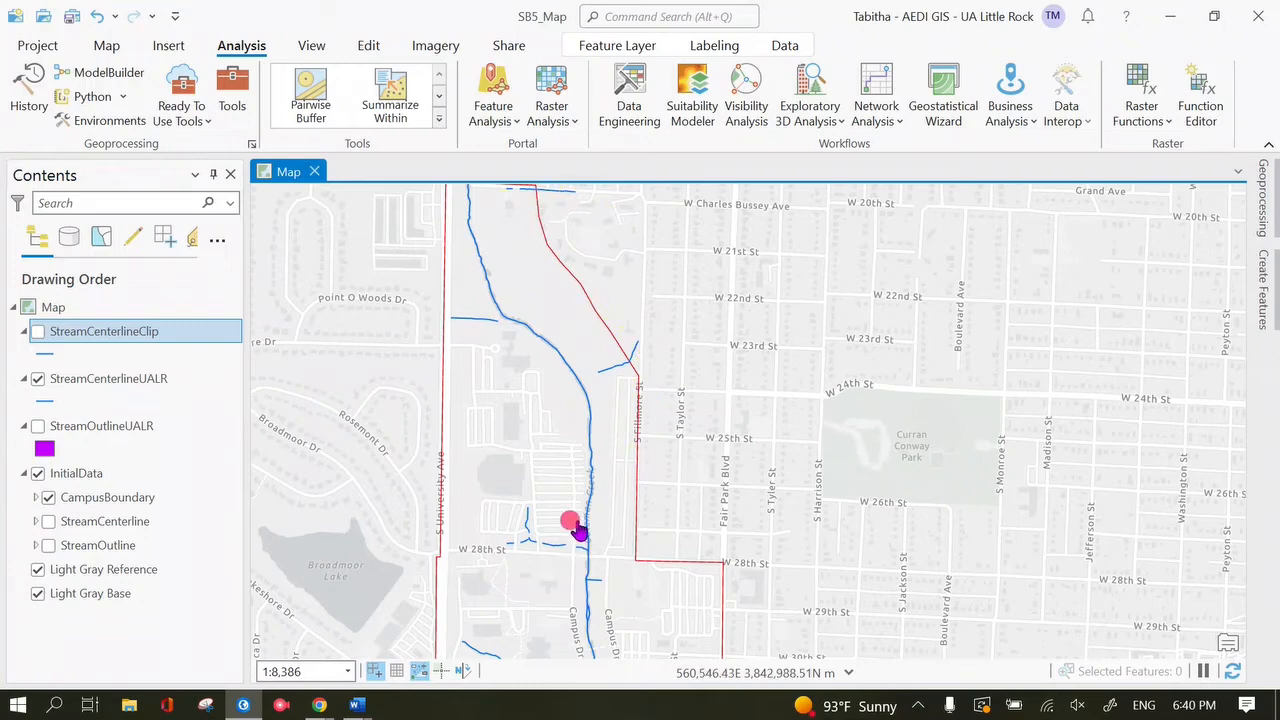
left_click_drag(571, 526, 584, 391)
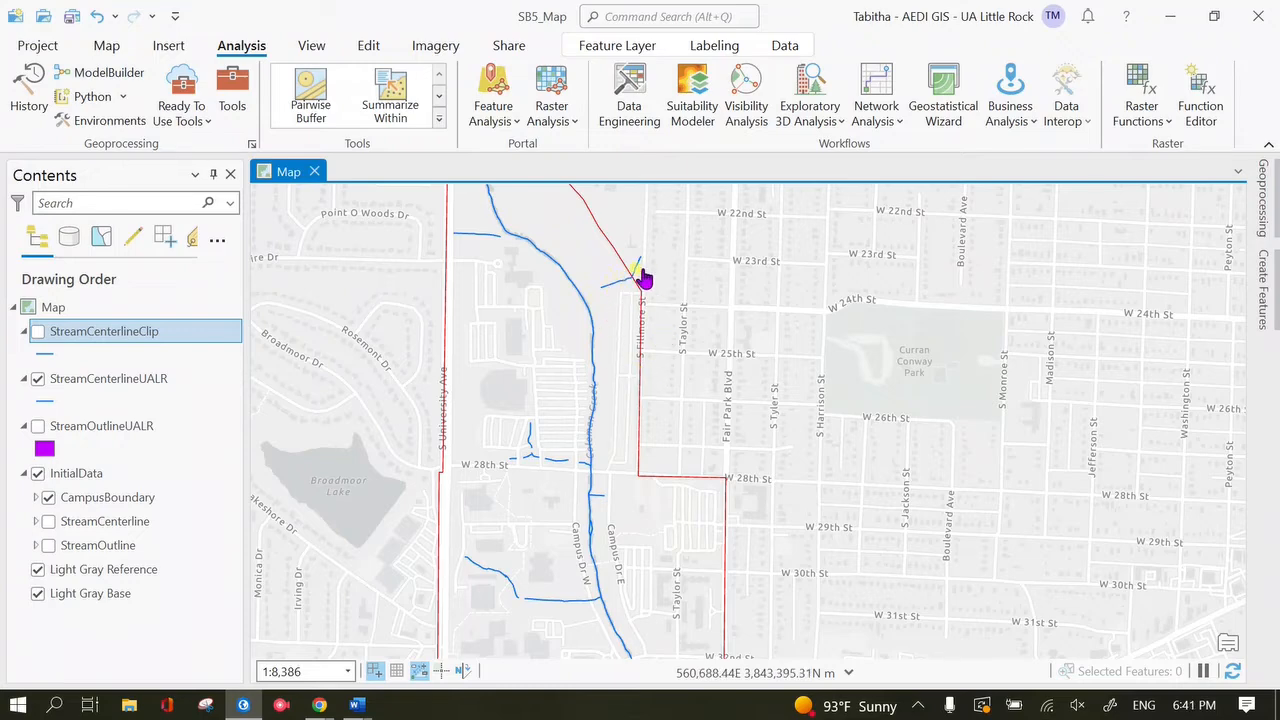
- Select individual StreamCenterlineUALR segments near the northern campus boundary to check whether they extend past it
left_click(616, 322, "ctrl")
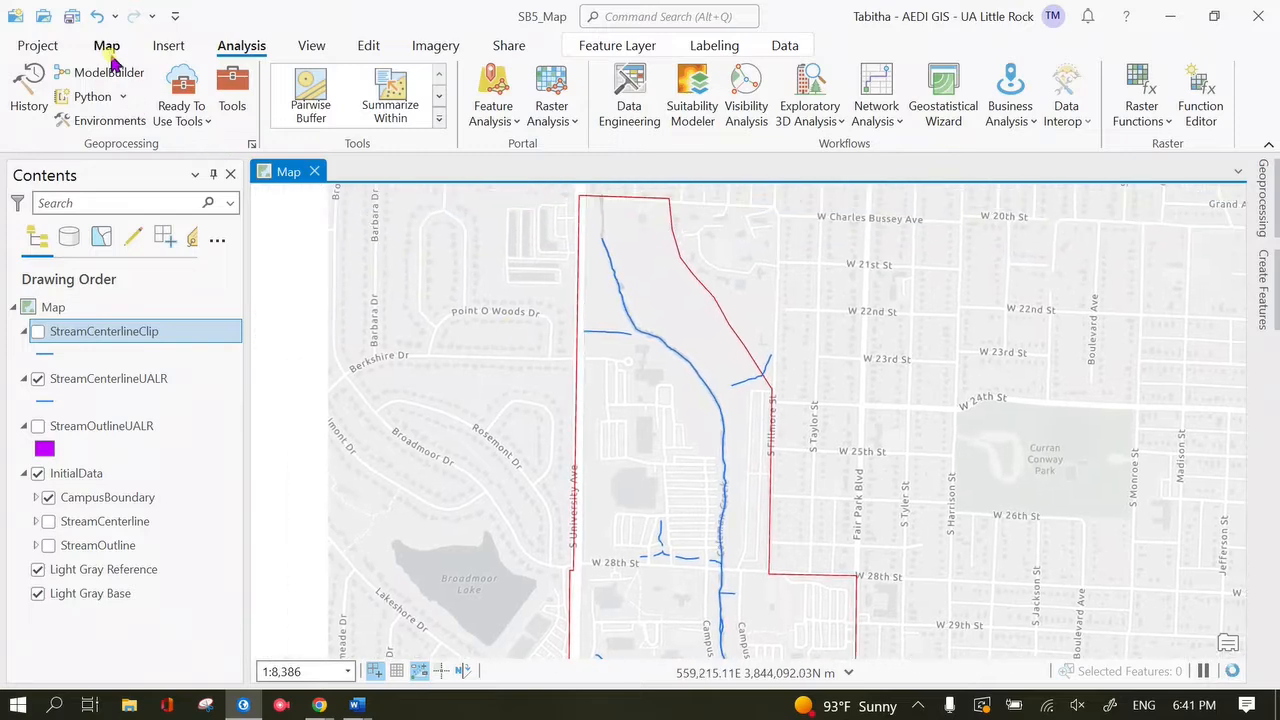
left_click(108, 50)
left_click(442, 95)
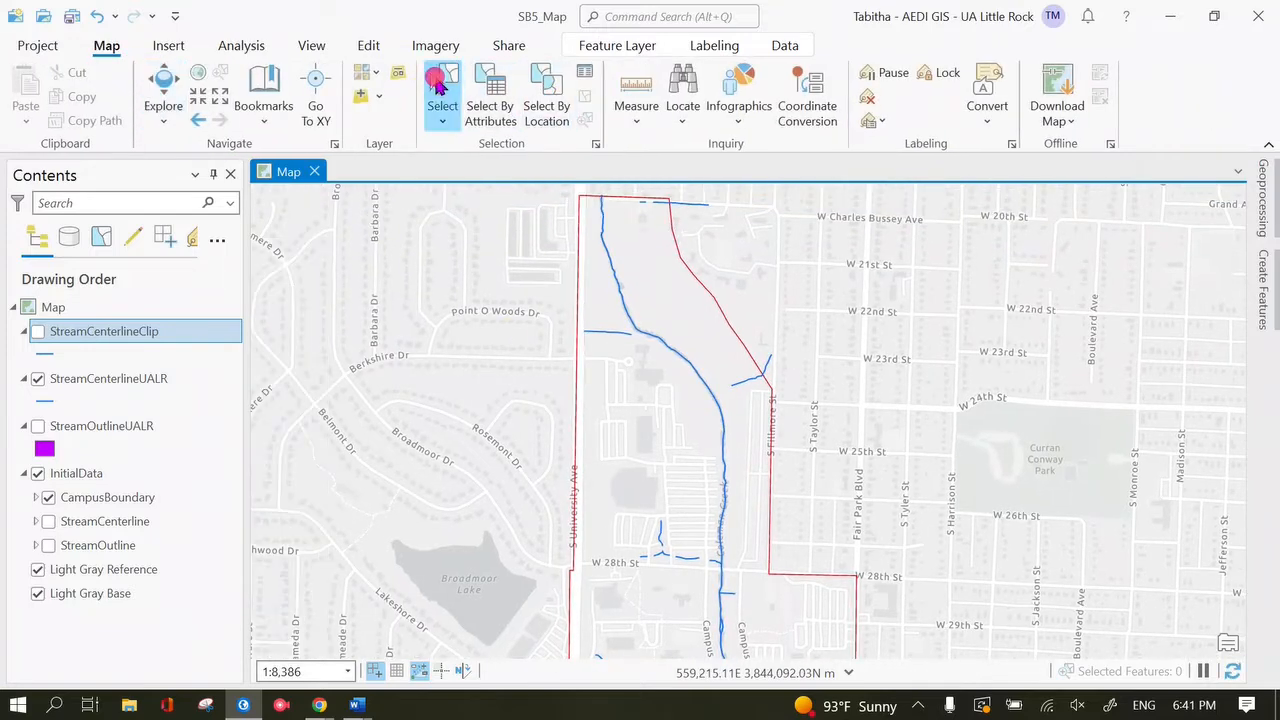
left_click(754, 382)
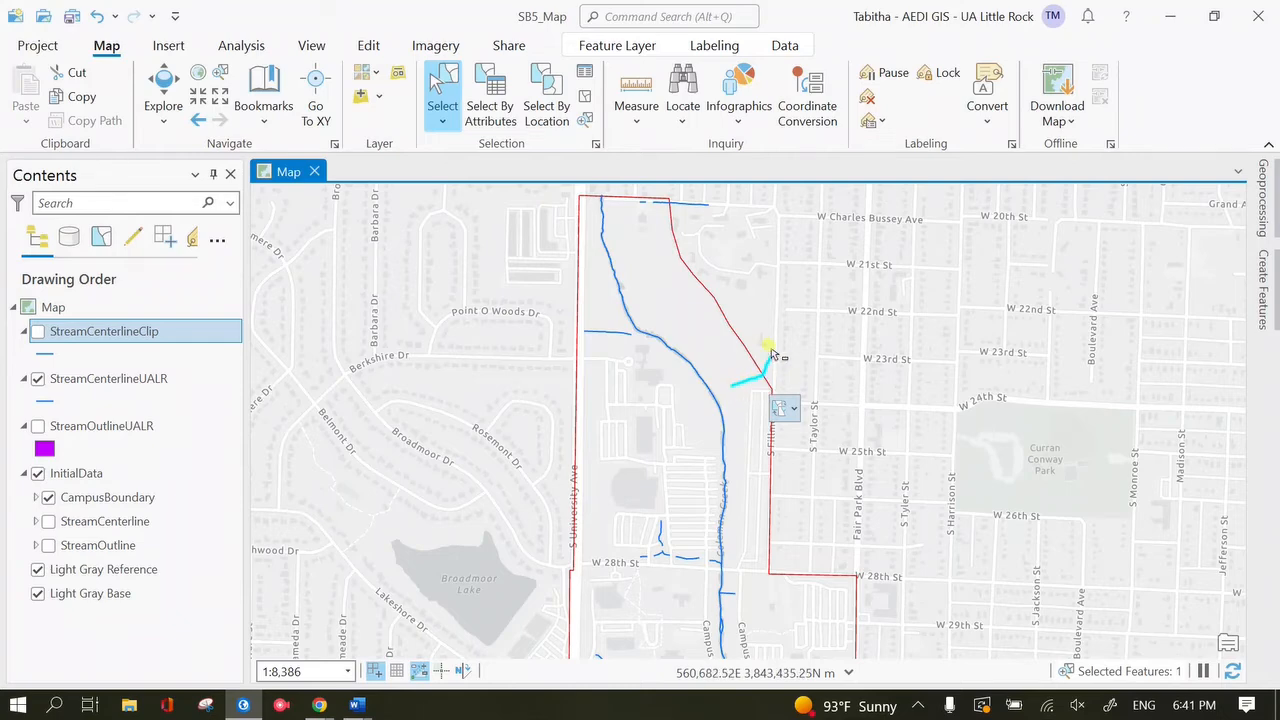
left_click(613, 334)
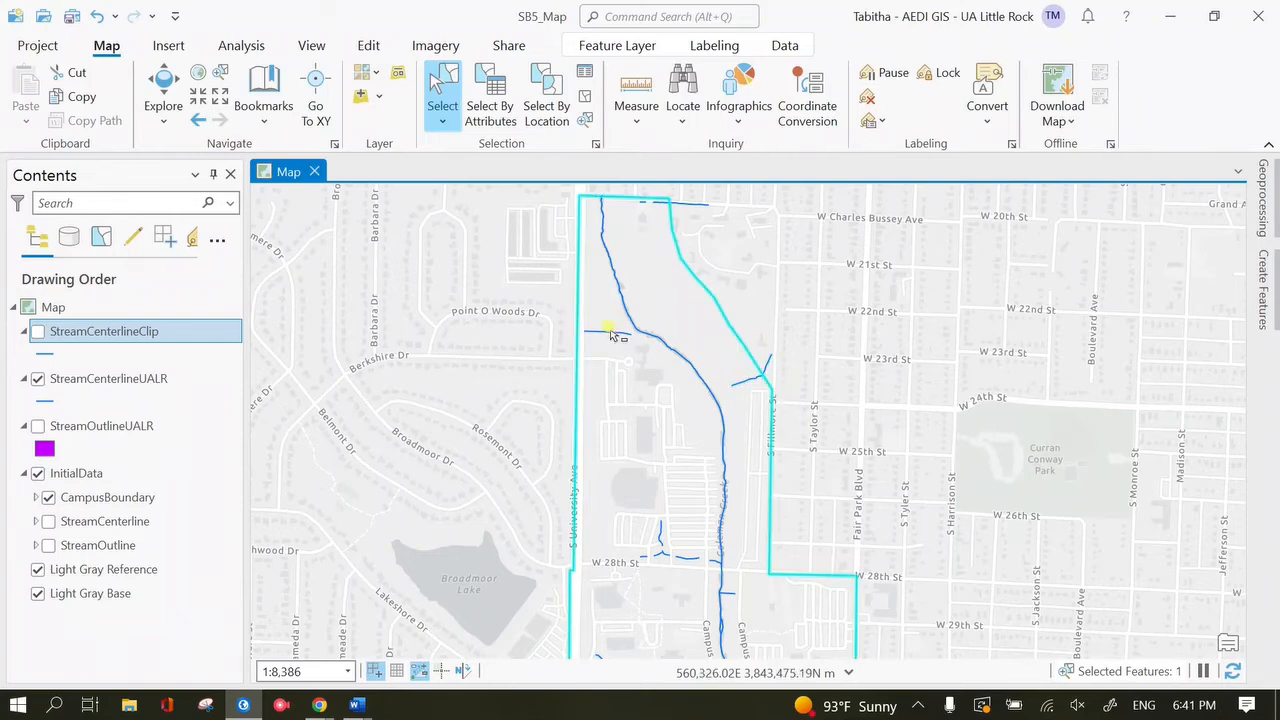
left_click(610, 334)
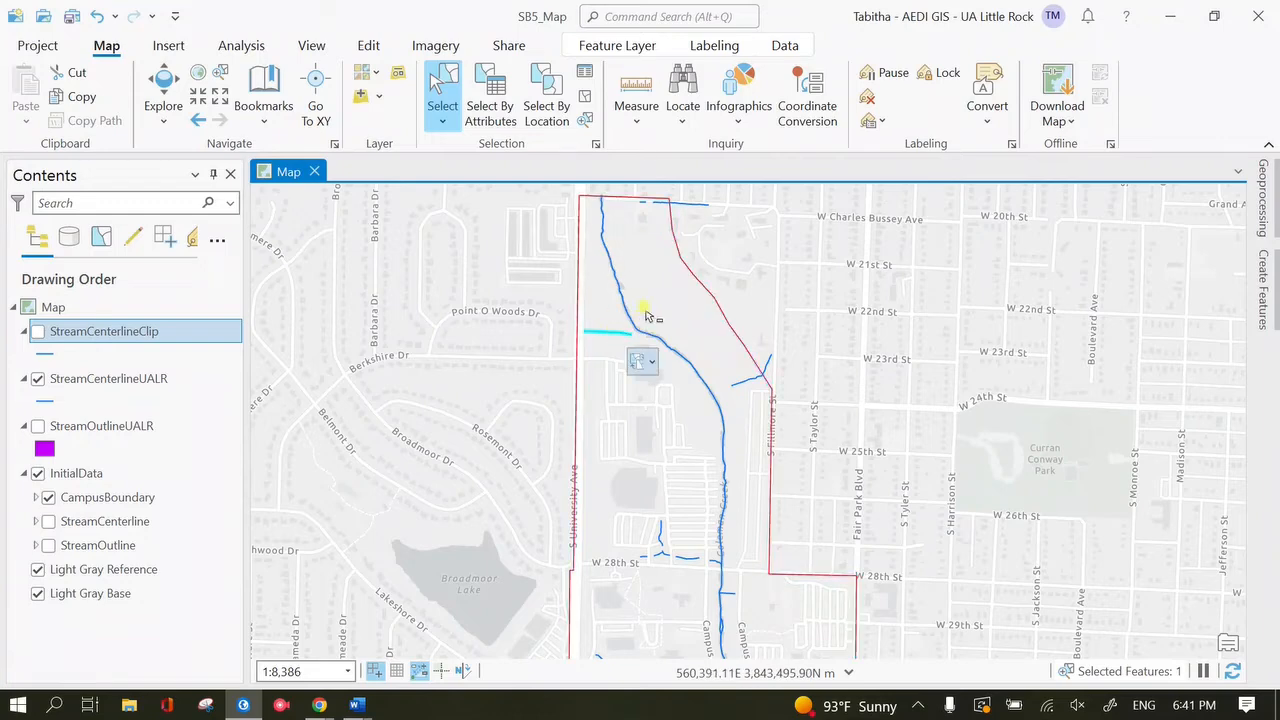
left_click(699, 207)
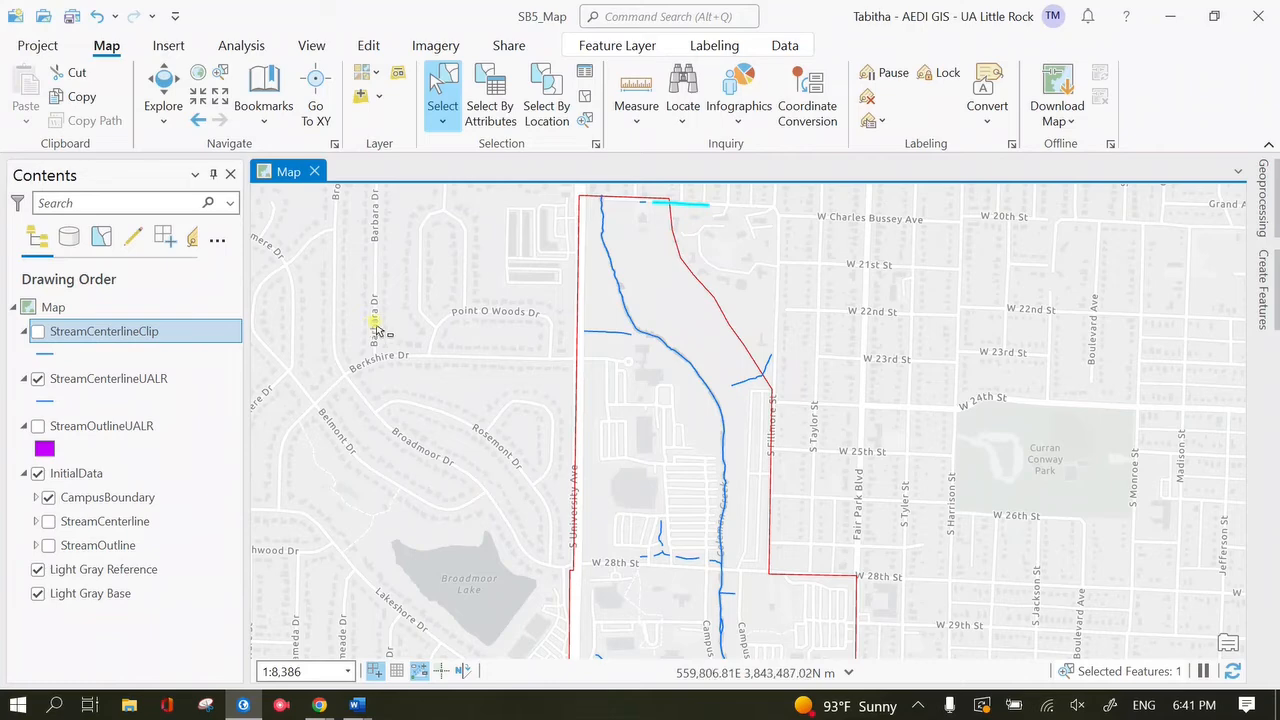
- Show StreamCenterlineClip in place of StreamCenterlineUALR and select the clipped stream segment at the eastern campus boundary
left_click(38, 331)
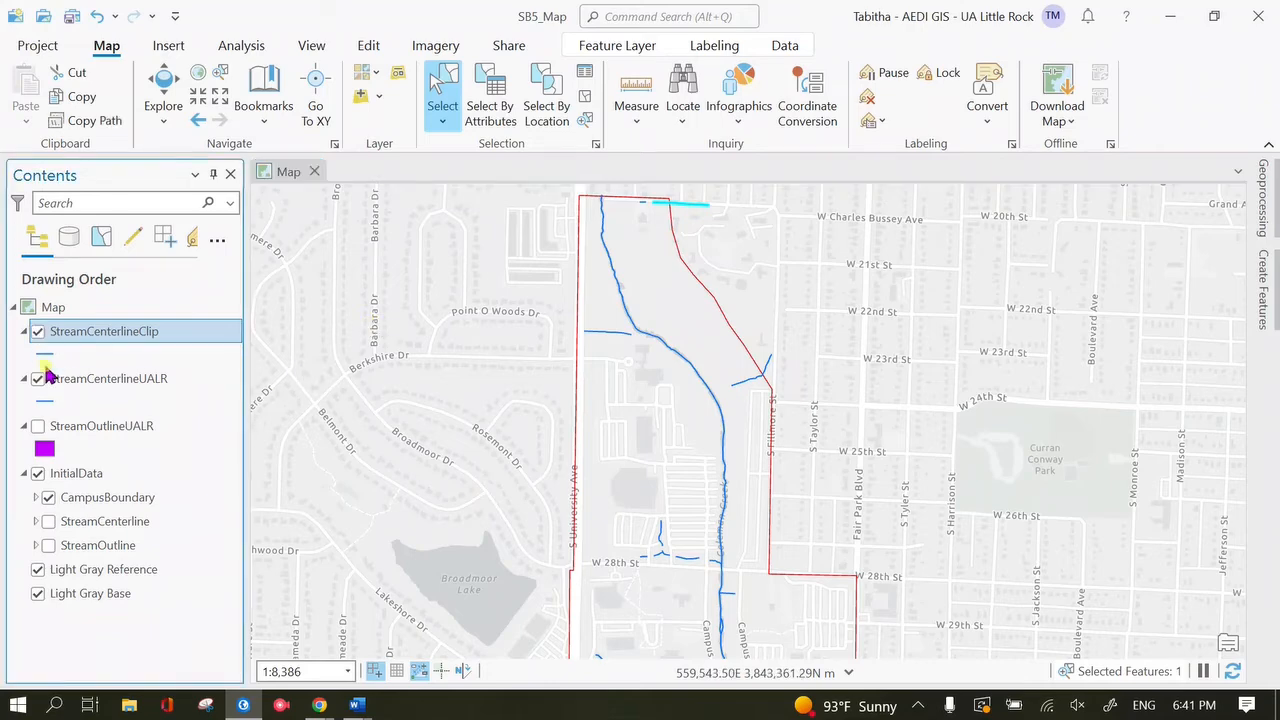
left_click(40, 378)
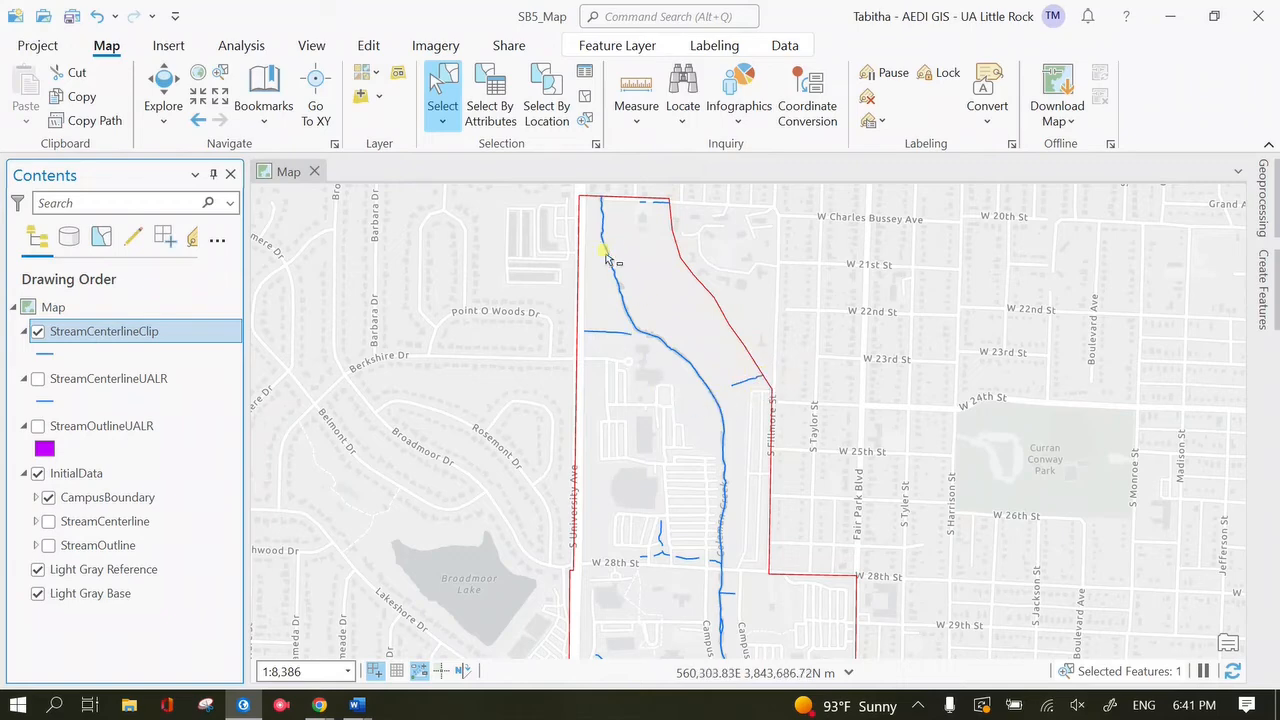
scroll(737, 409, "up", 2)
scroll(737, 409, "down", 2)
left_click(735, 366)
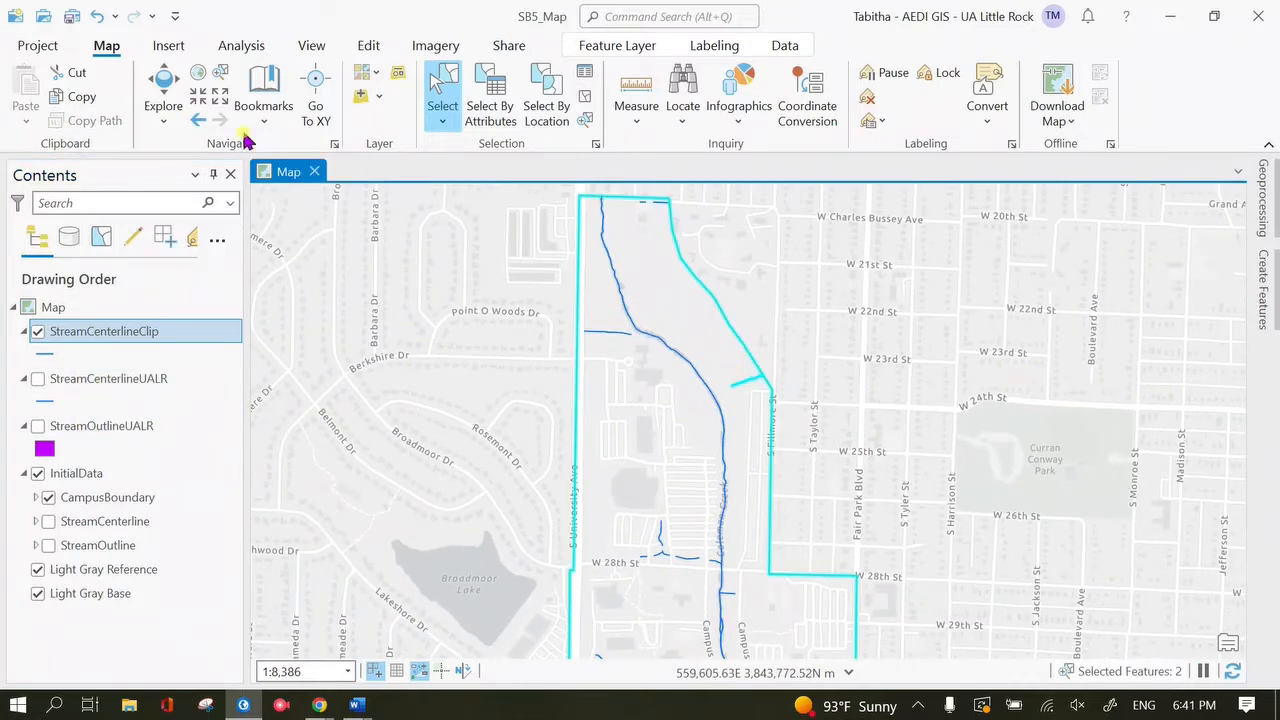
- Clear the map selection, return to the Explore tool and bring the whole campus into view
left_click(586, 98)
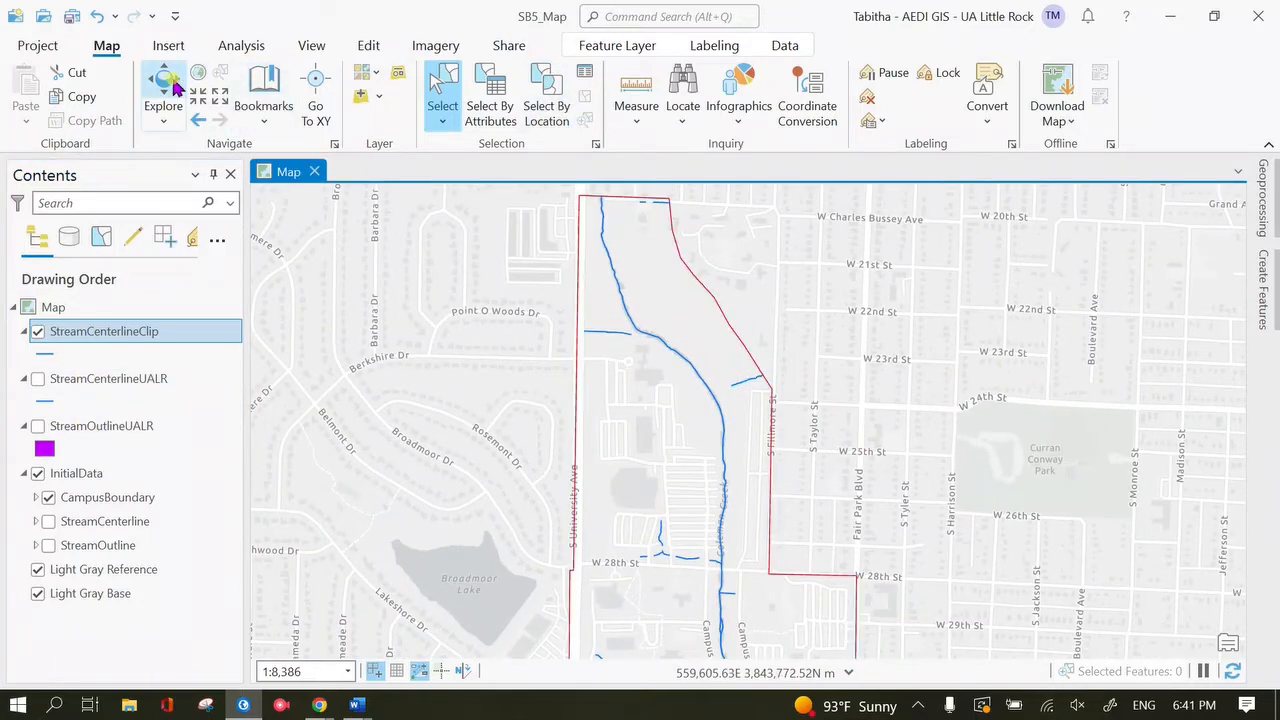
left_click(168, 88)
left_click_drag(622, 262, 589, 246)
scroll(589, 246, "down", 4)
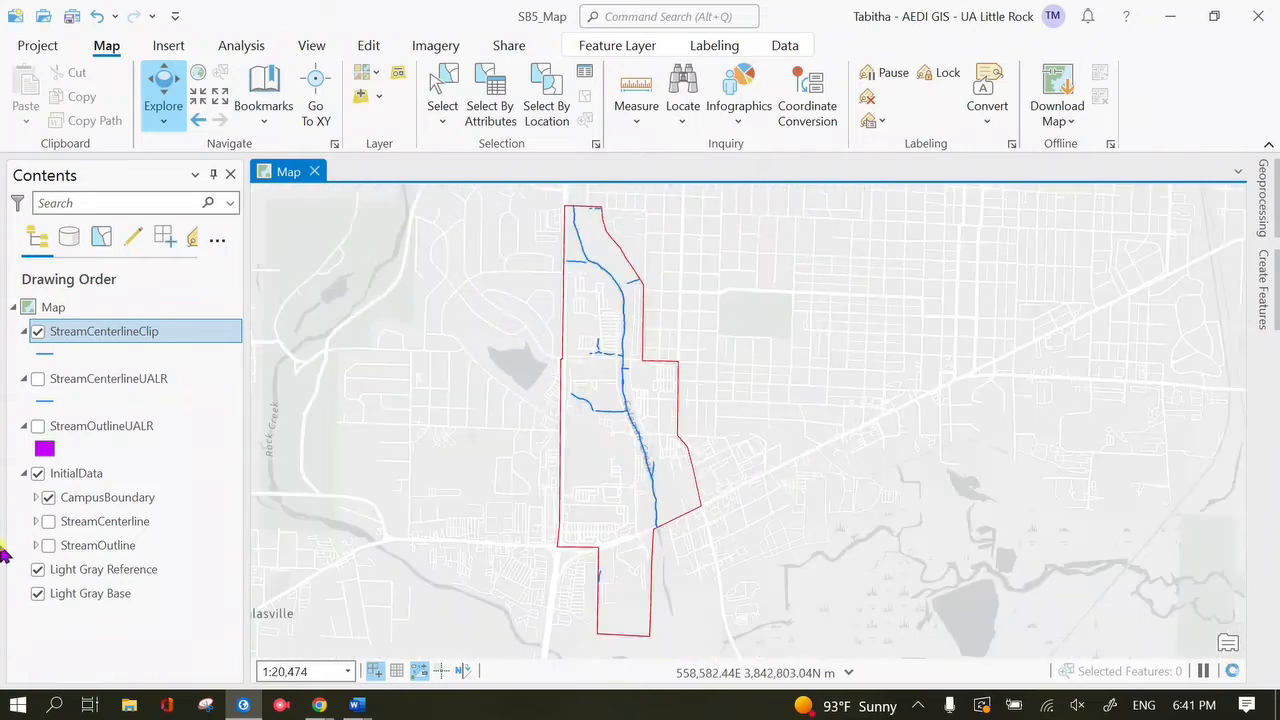
- Start a fresh Clip operation with StreamOutline from the InitialData group as the input features
left_click(1264, 192)
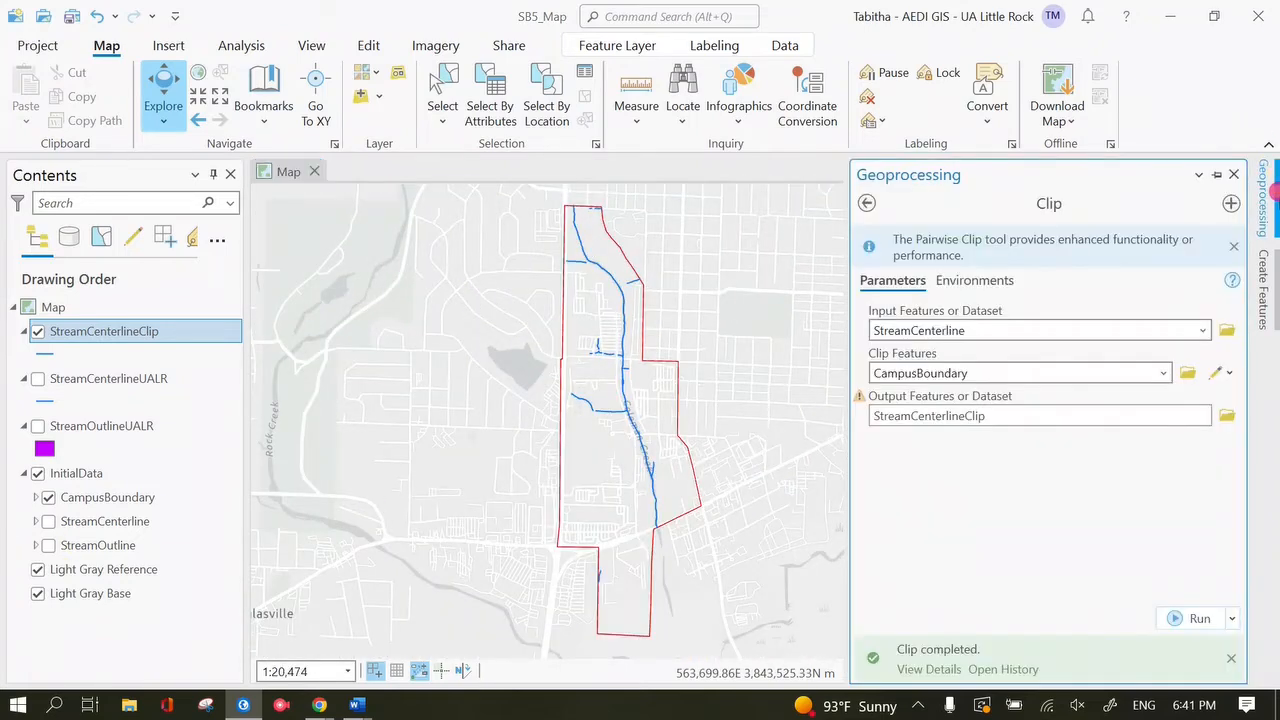
left_click(866, 203)
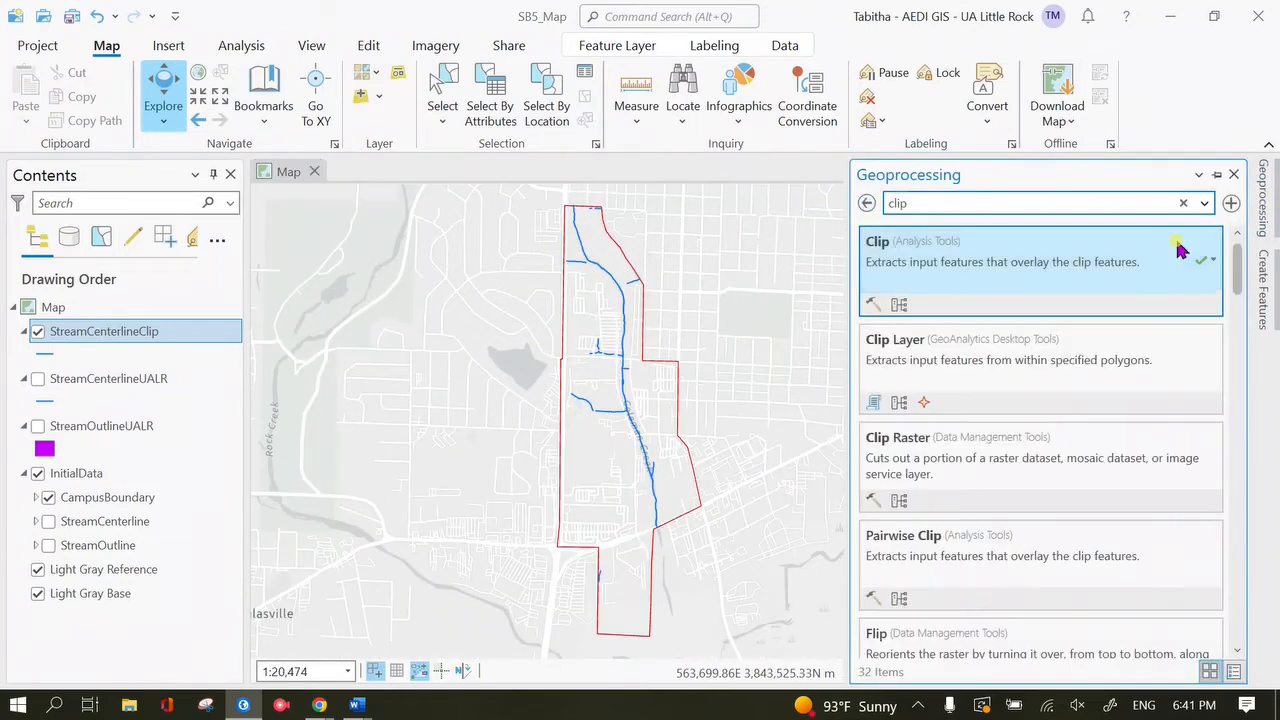
left_click(991, 258)
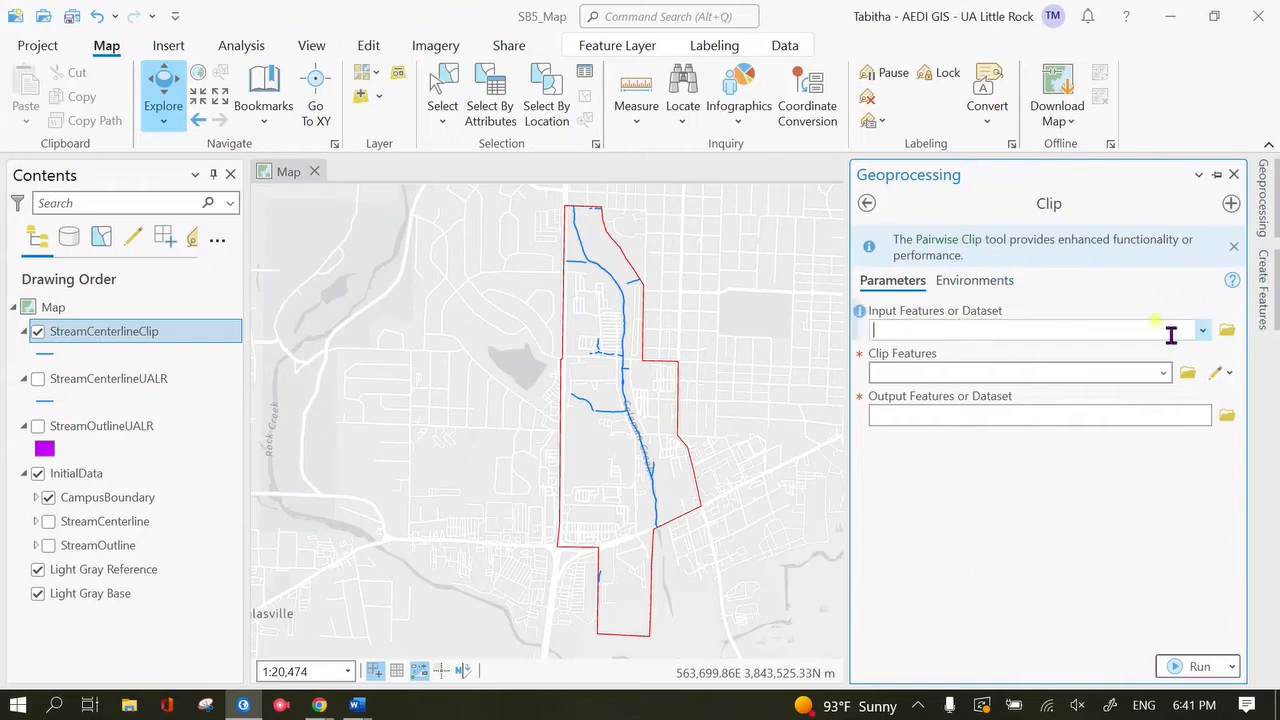
left_click(1200, 331)
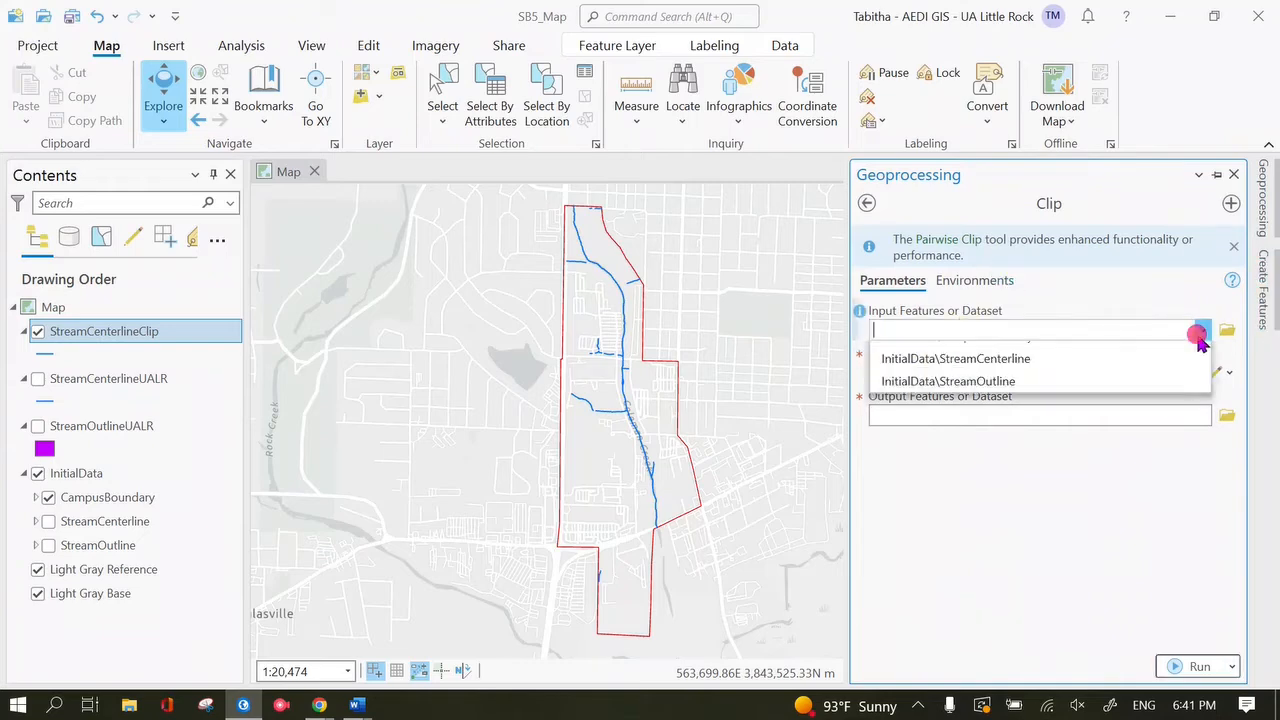
left_click(1015, 490)
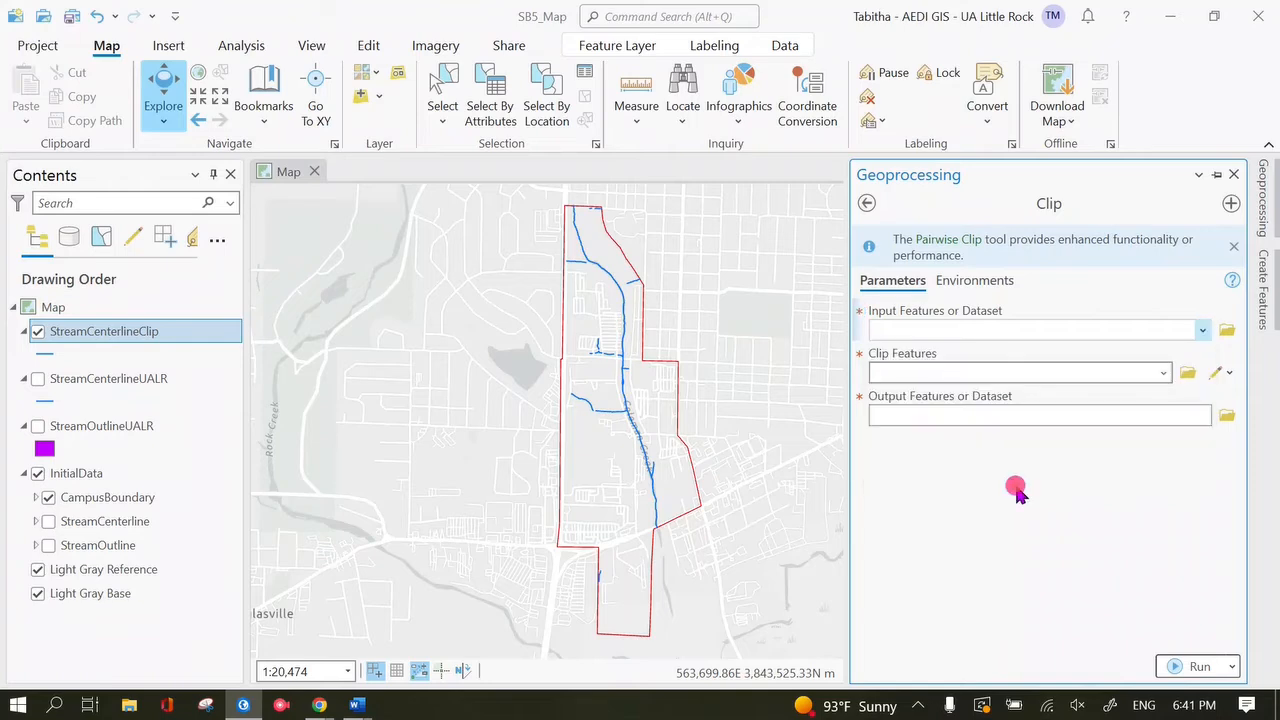
left_click(1201, 331)
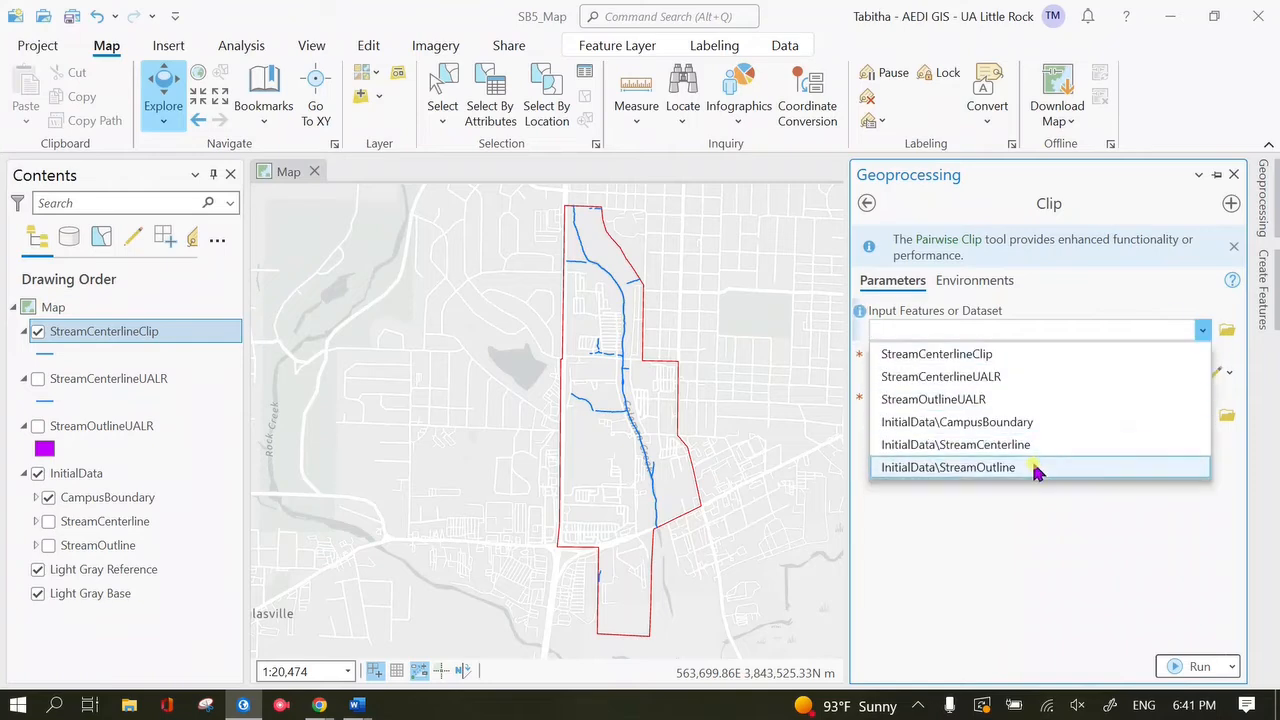
left_click(1037, 469)
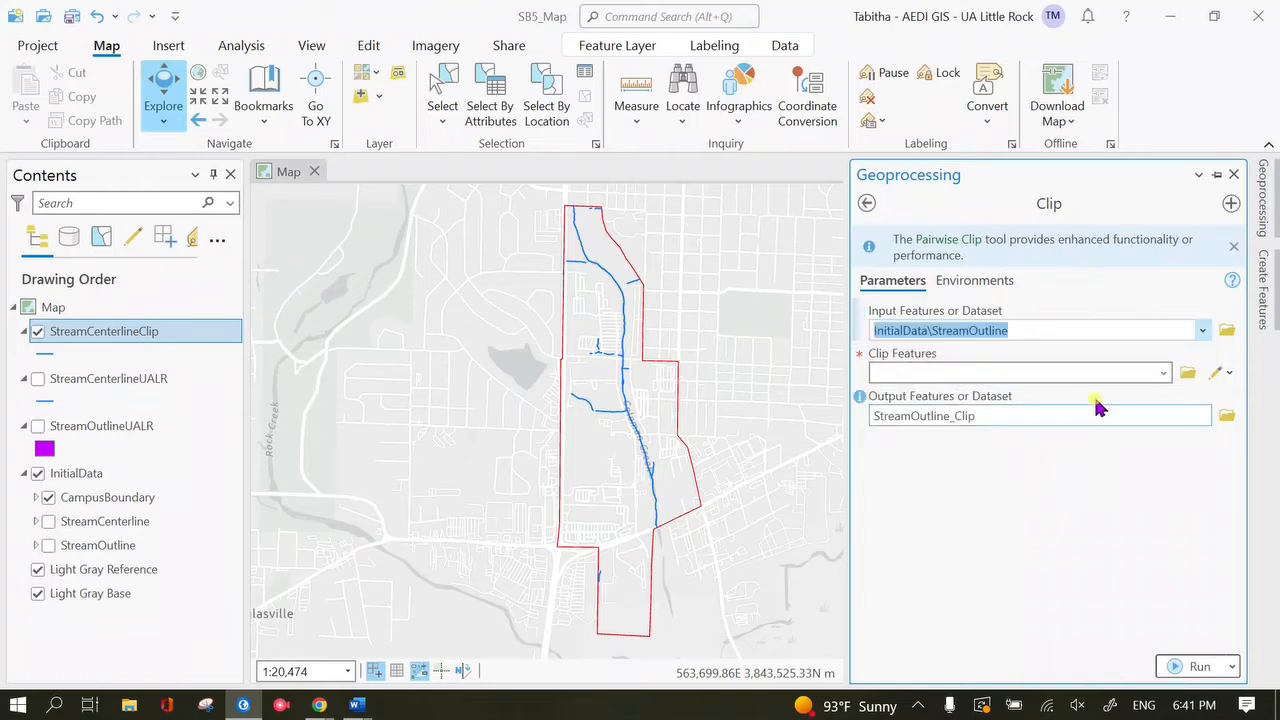
- Set CampusBoundary from InitialData as the clip features, and show the StreamOutline layer in place of StreamCenterlineClip
left_click(1163, 372)
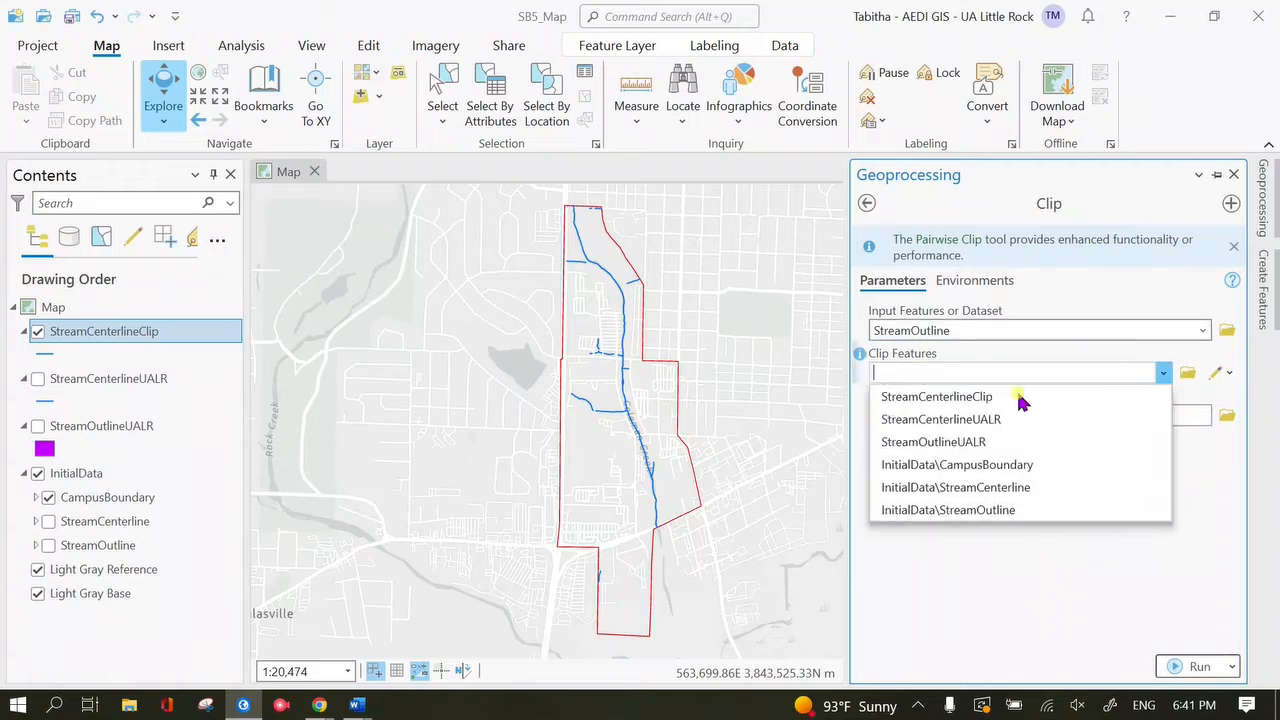
left_click(1003, 462)
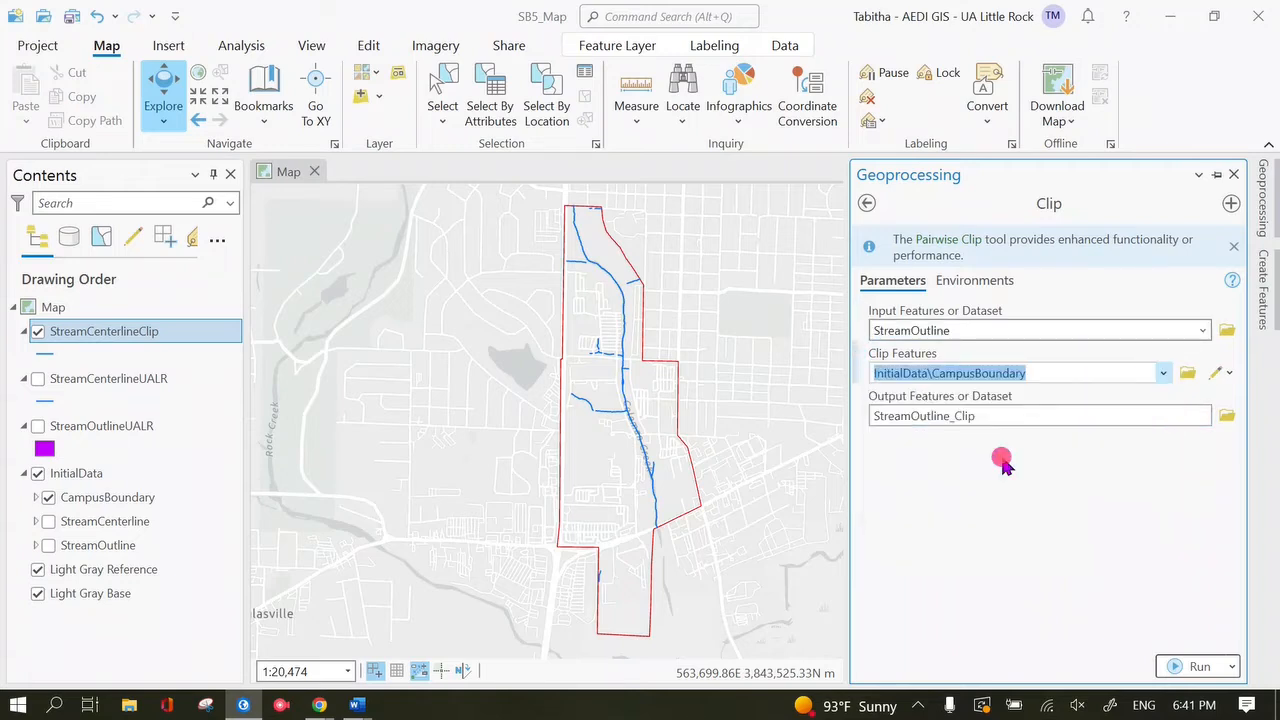
left_click(37, 331)
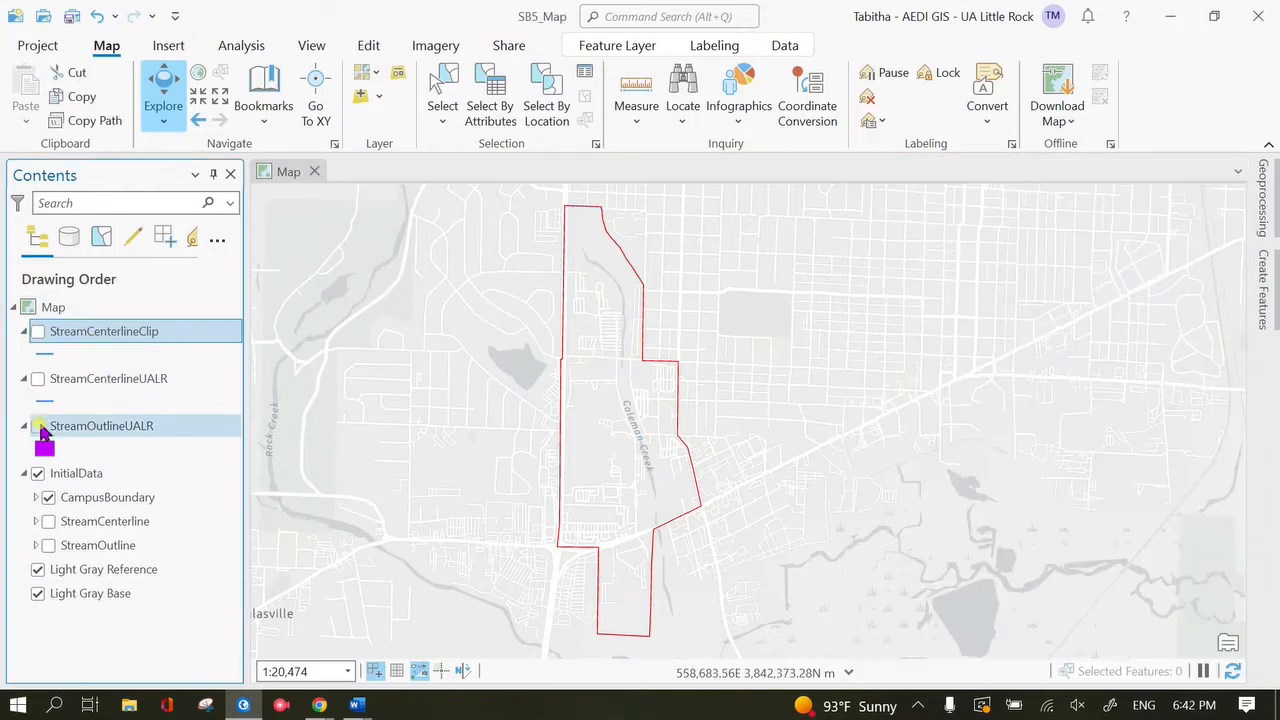
left_click(48, 545)
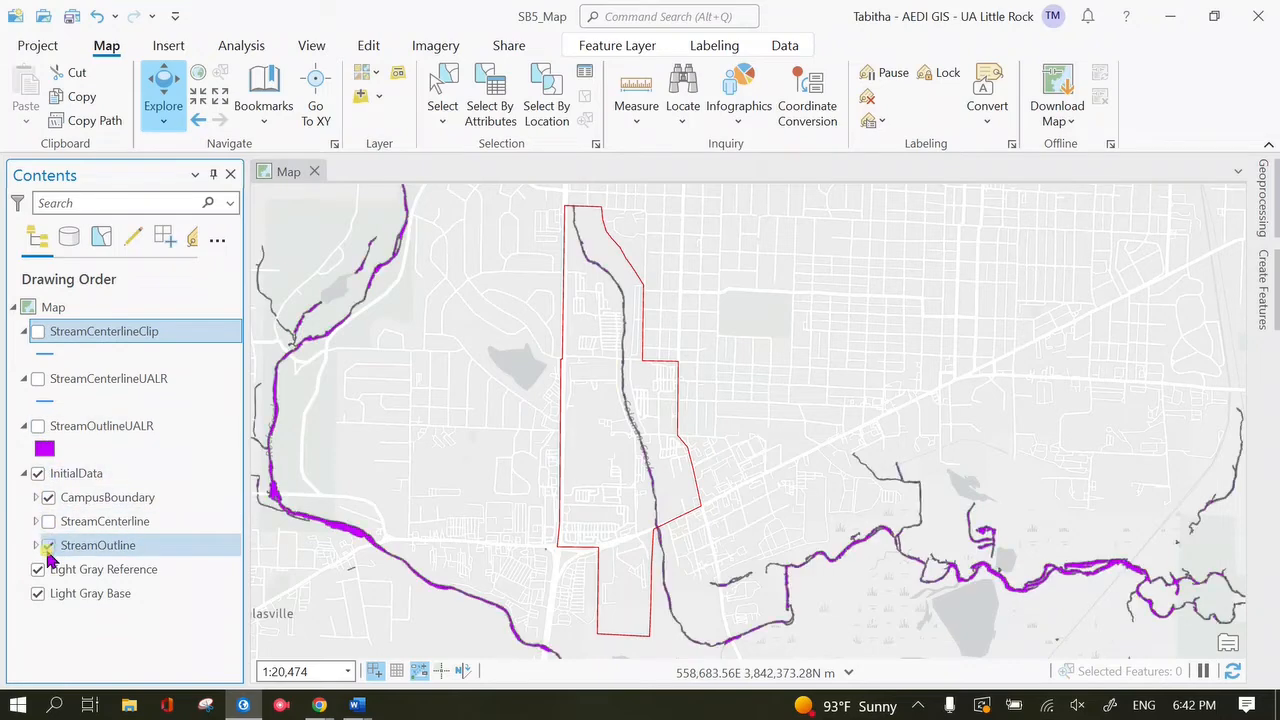
- Set the Clip output to a feature class named StreamOutlineClip in the SB5_Data.gdb geodatabase
left_click(1262, 195)
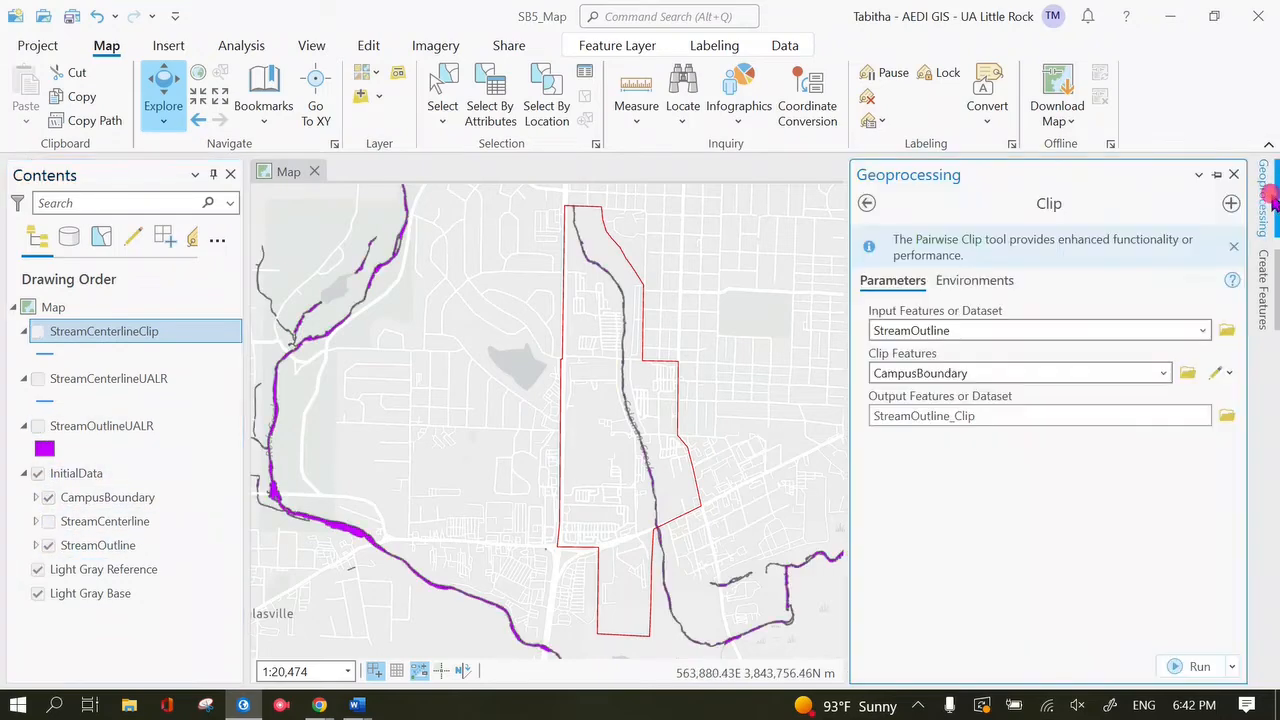
left_click(1228, 416)
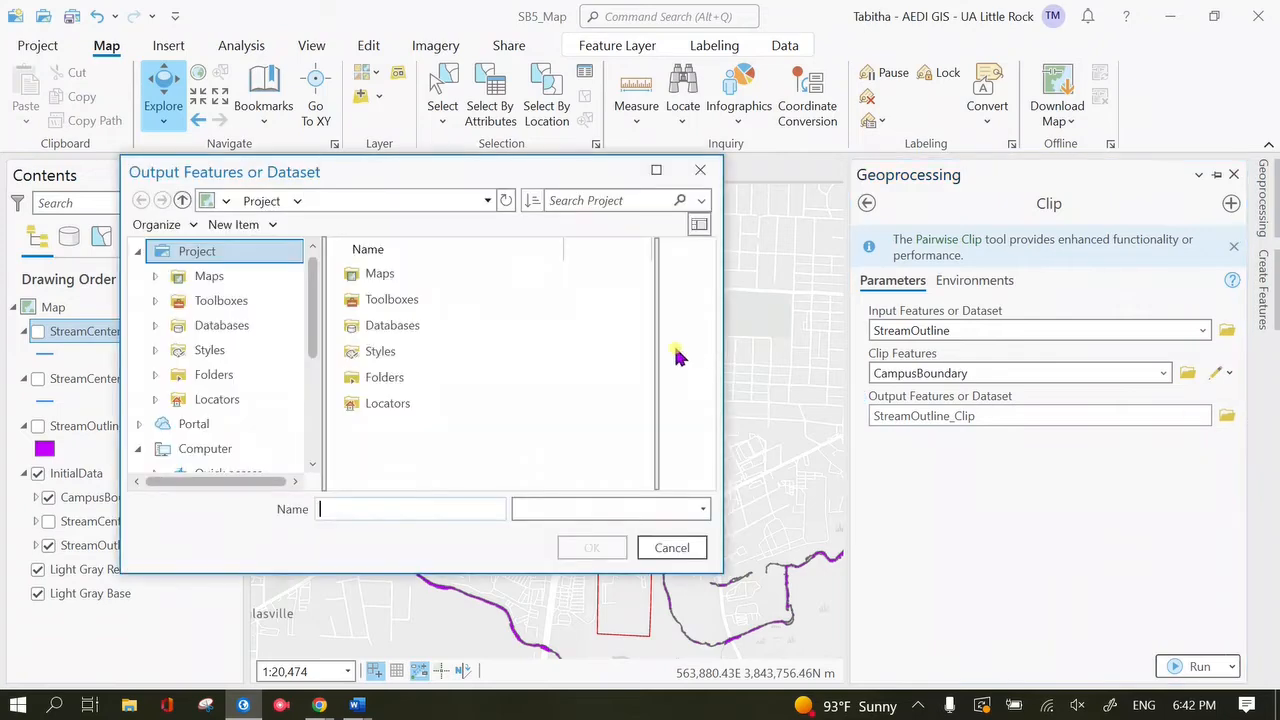
left_click(153, 325)
left_click(208, 374)
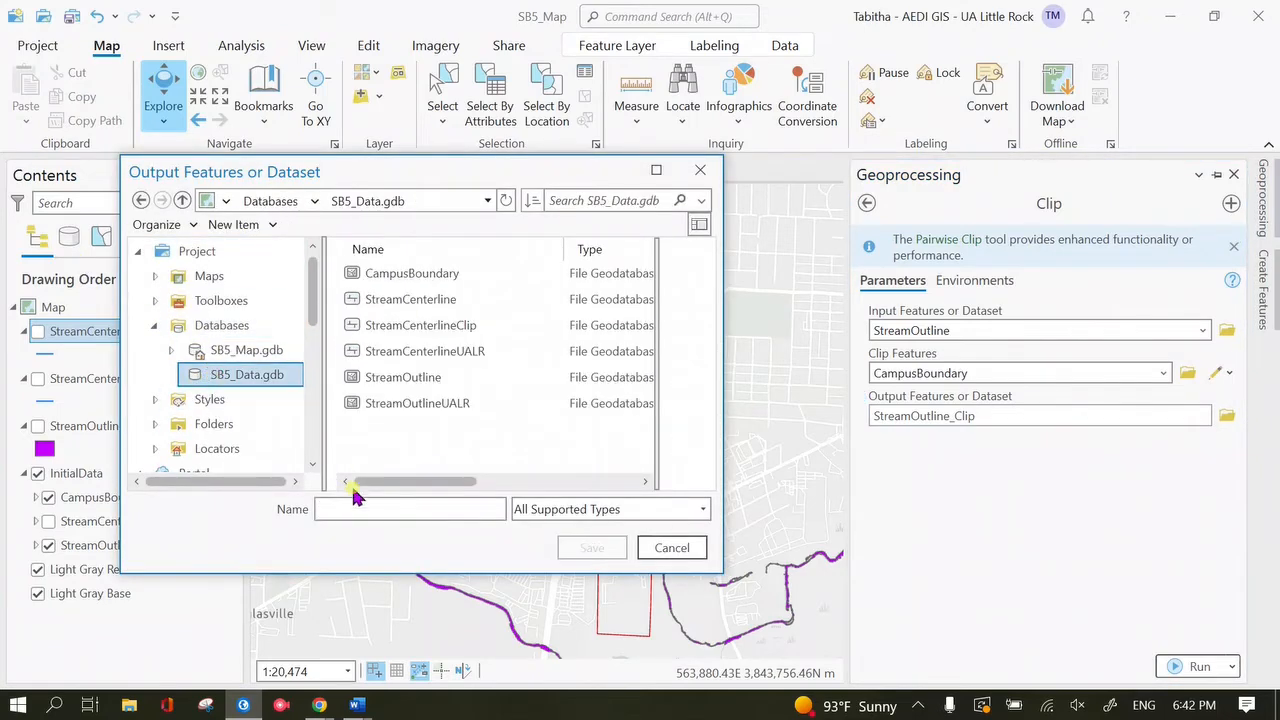
type("St")
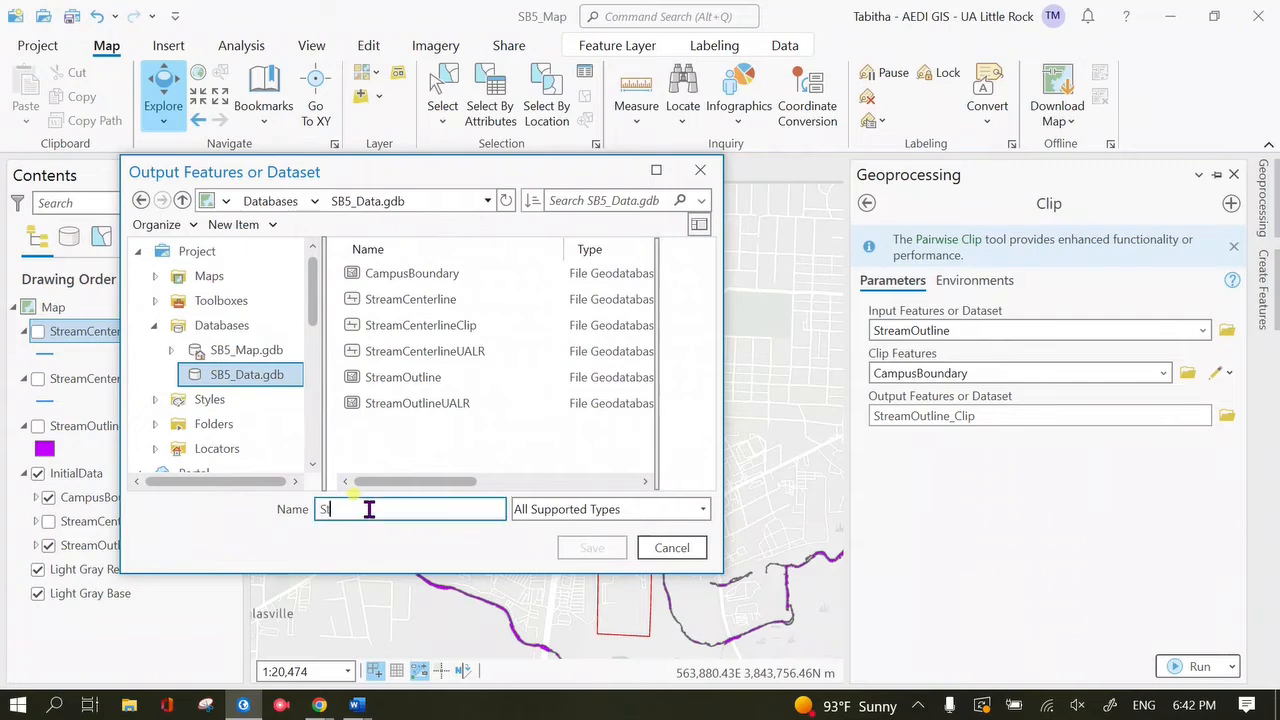
type("reamCutlineClip")
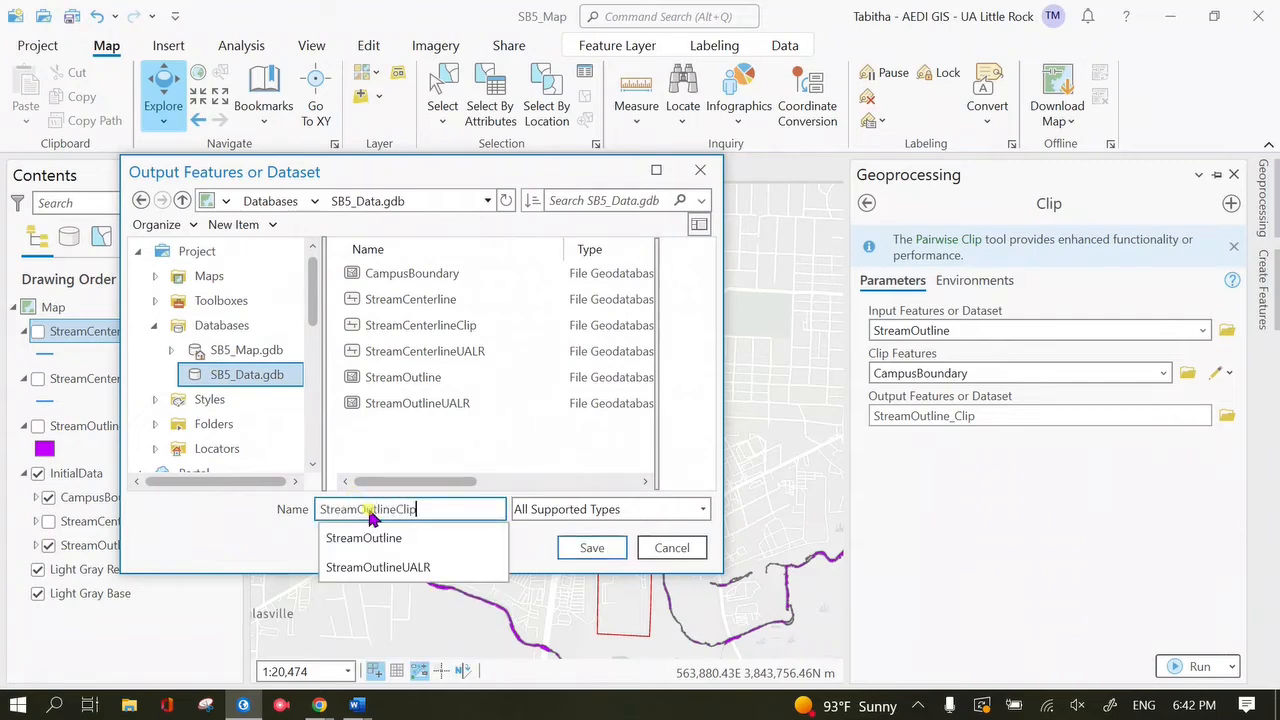
key("Return")
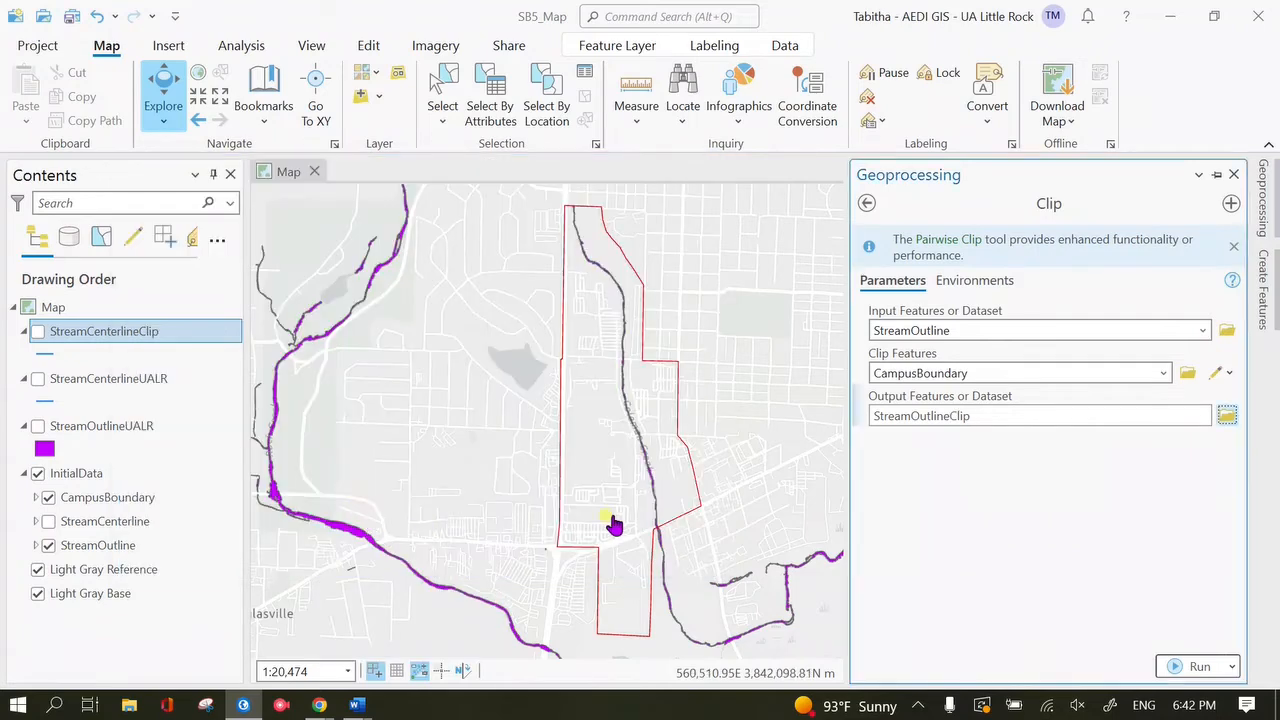
- Run the Clip of StreamOutline by CampusBoundary and close the result details and the geoprocessing tool
left_click(1190, 666)
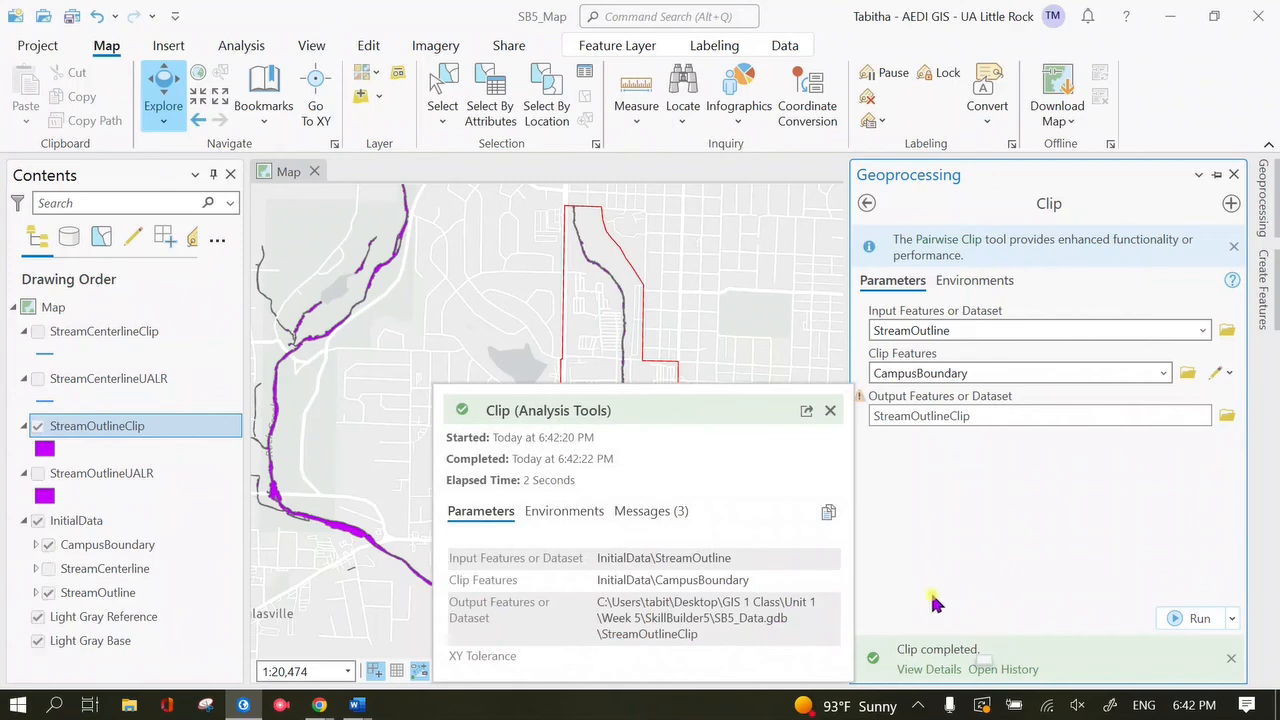
left_click(831, 411)
left_click(1234, 175)
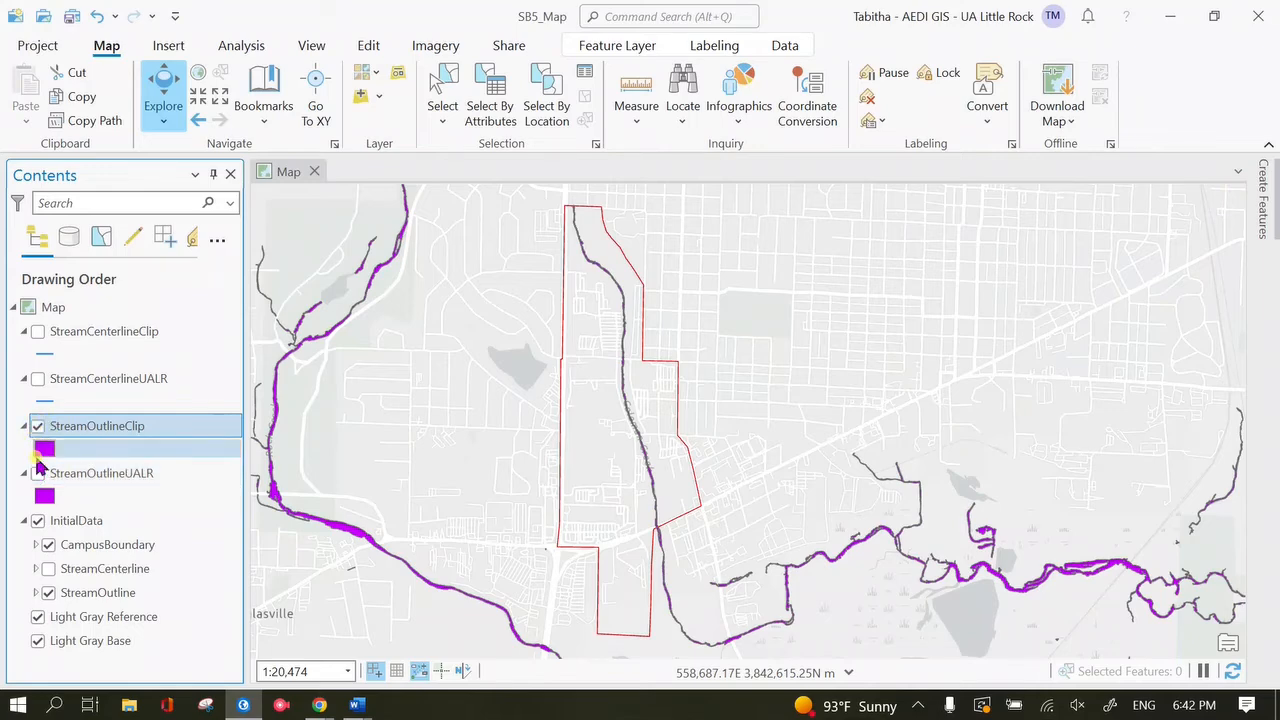
- Hide the full StreamOutline layer and display StreamOutlineUALR without StreamOutlineClip to check its extent at the campus boundary
left_click(47, 593)
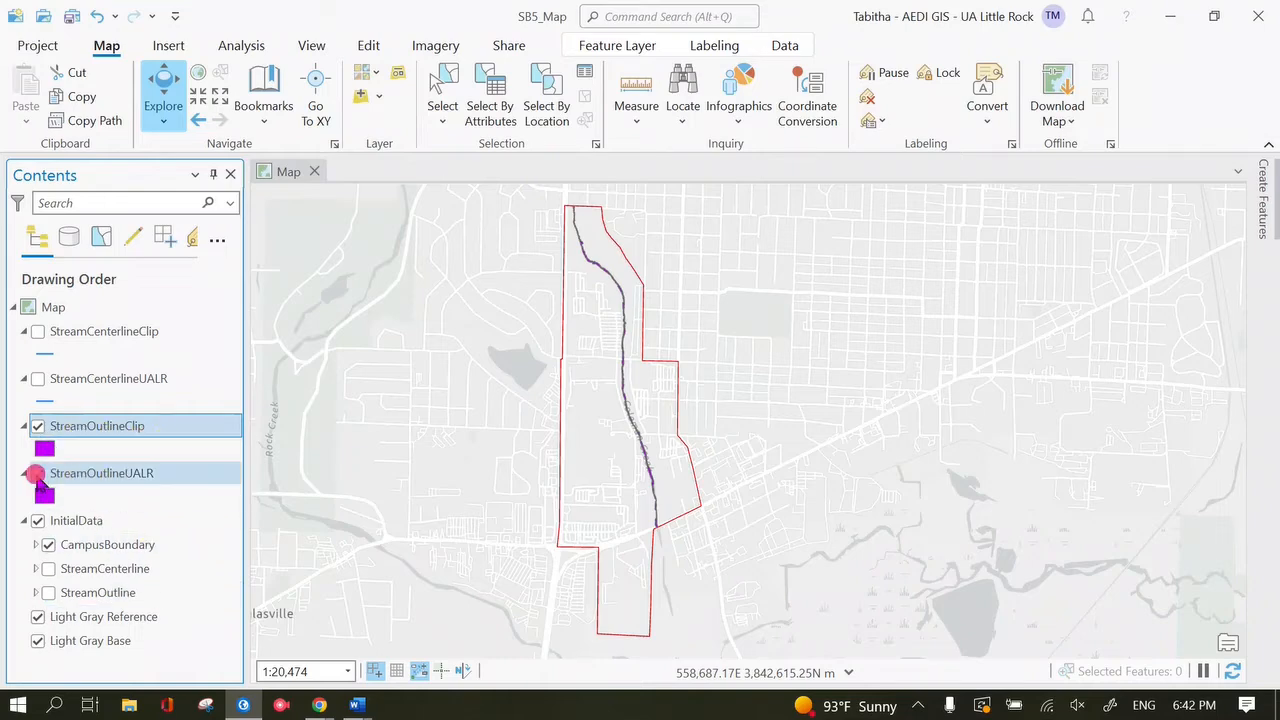
left_click(37, 474)
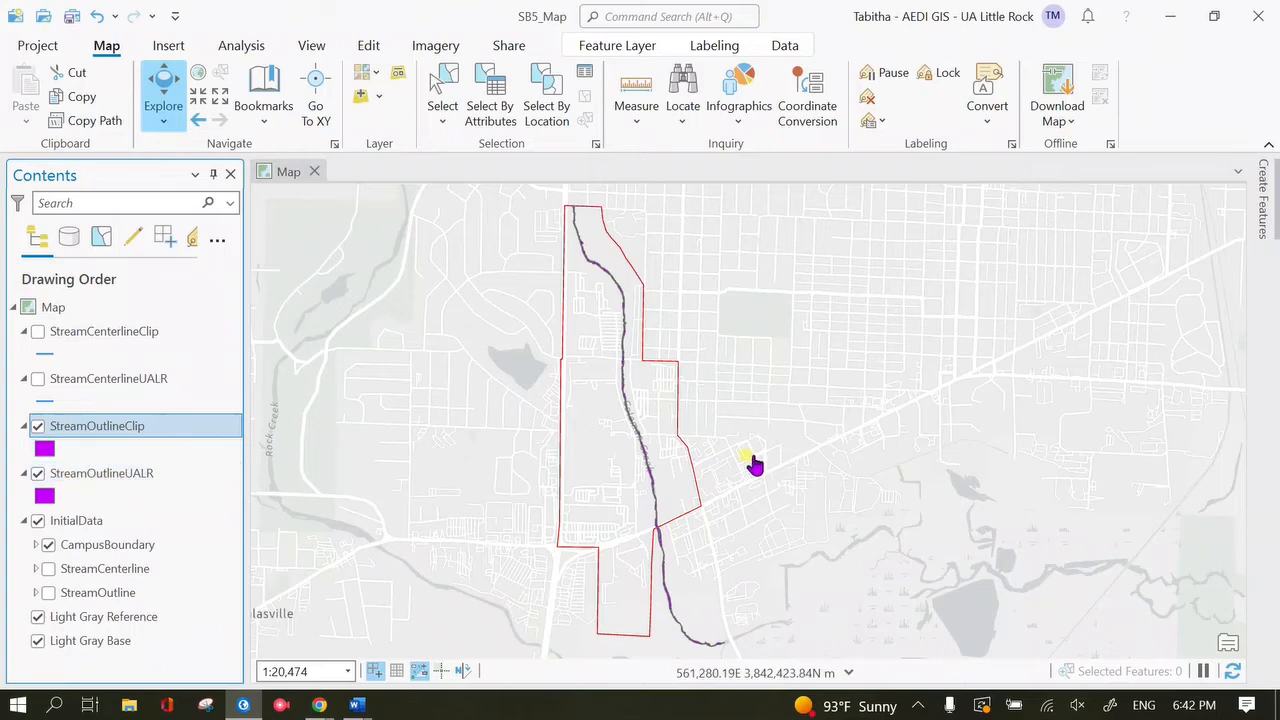
left_click_drag(666, 500, 654, 480)
left_click(38, 426)
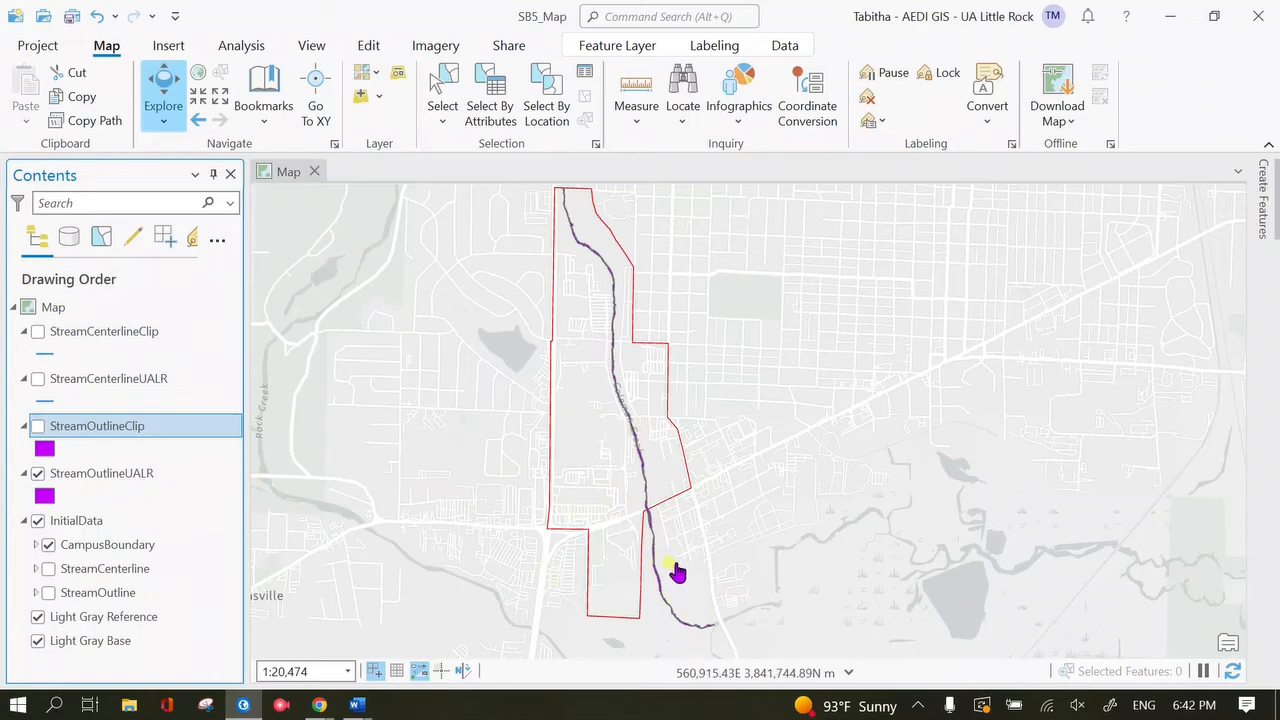
left_click(641, 522)
left_click_drag(656, 540, 706, 603)
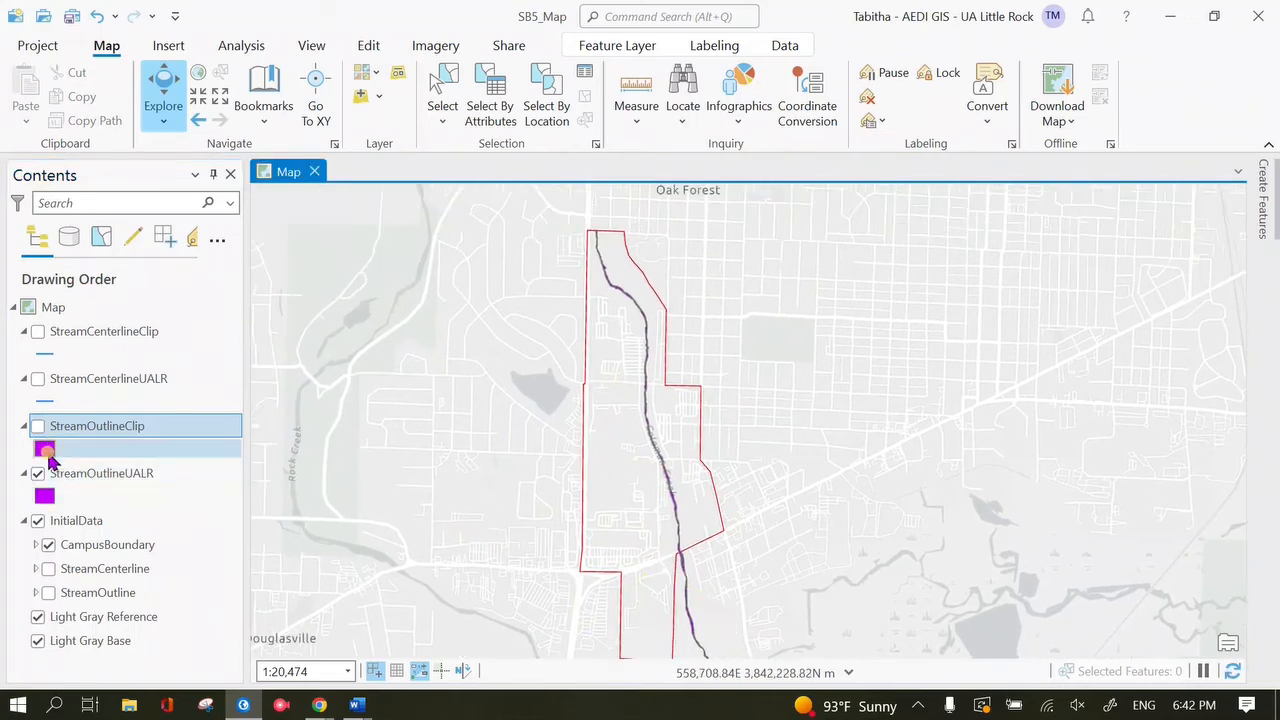
- Show StreamOutlineClip again and toggle StreamOutlineUALR to compare the two around the campus boundary, leaving only the clipped layer shown
left_click(38, 426)
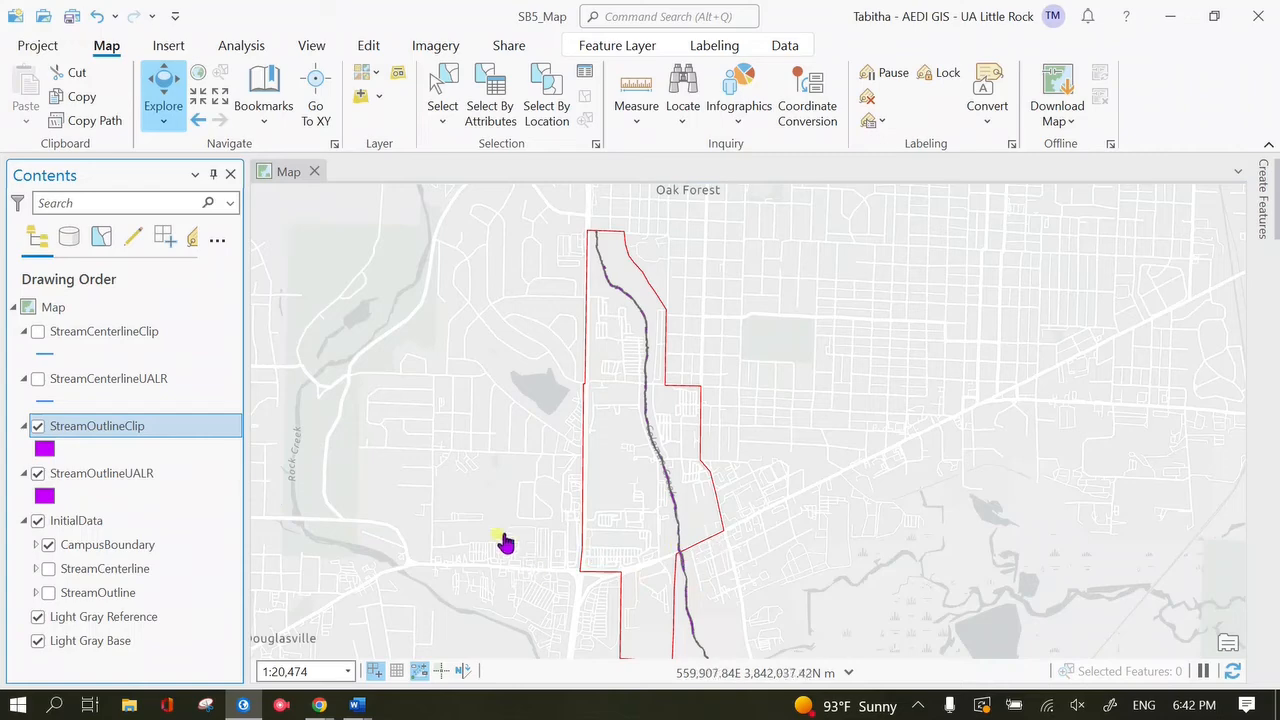
left_click(37, 474)
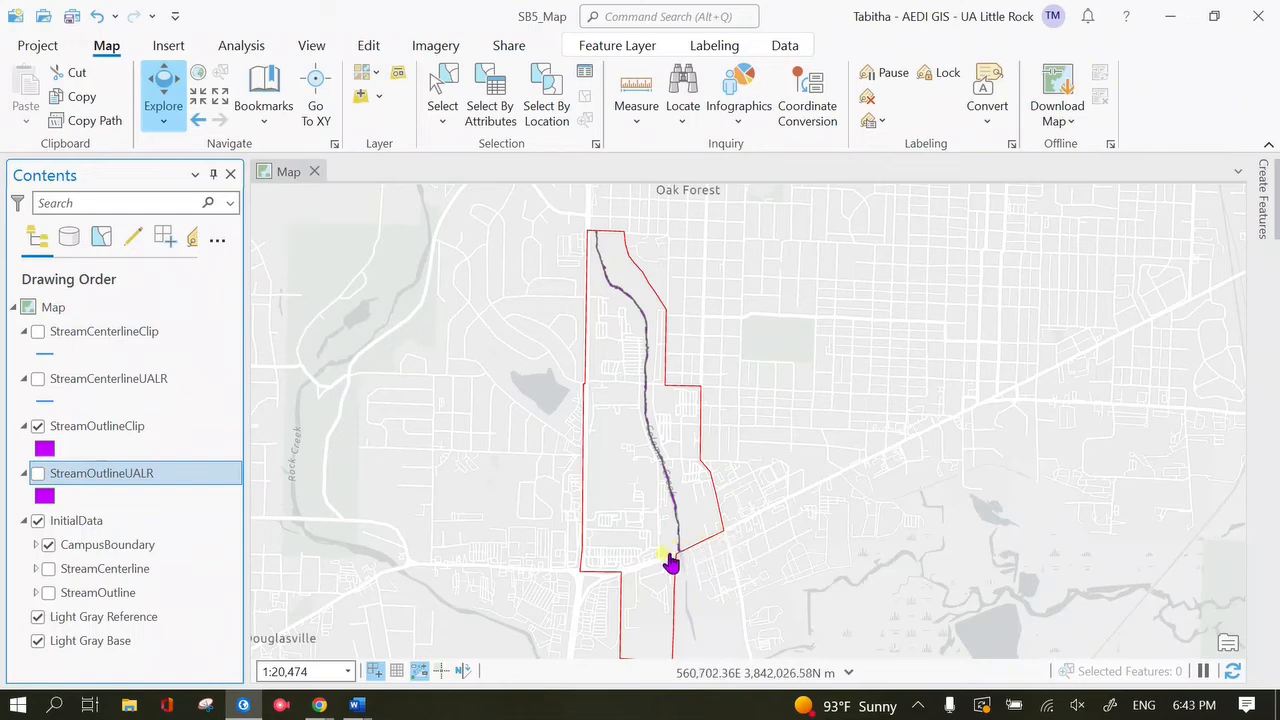
left_click(37, 474)
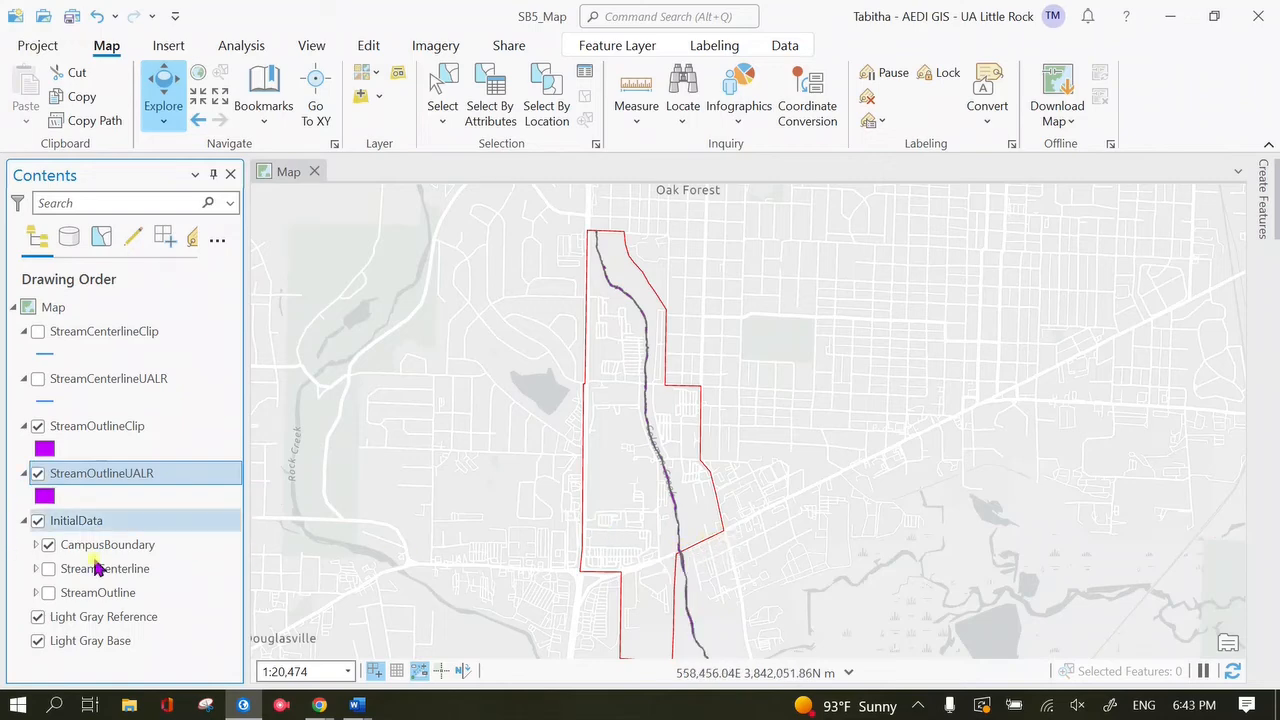
left_click_drag(652, 553, 614, 503)
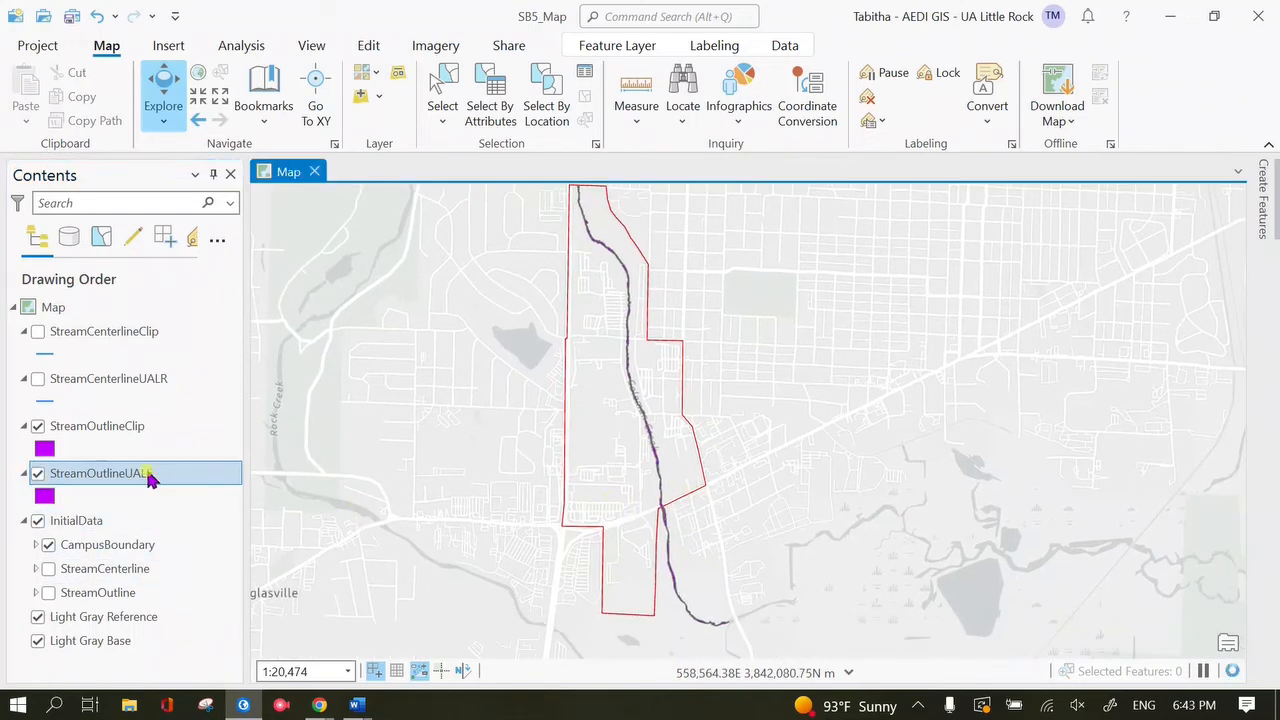
left_click(37, 474)
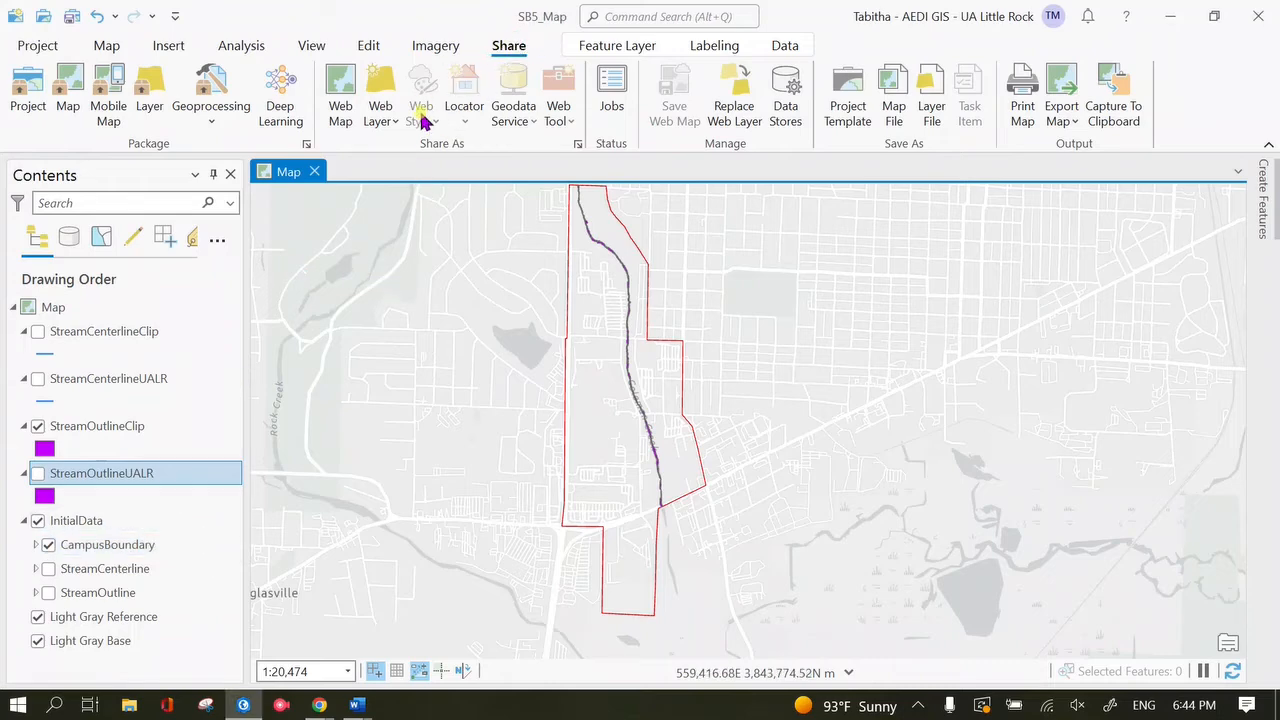
left_click(371, 121)
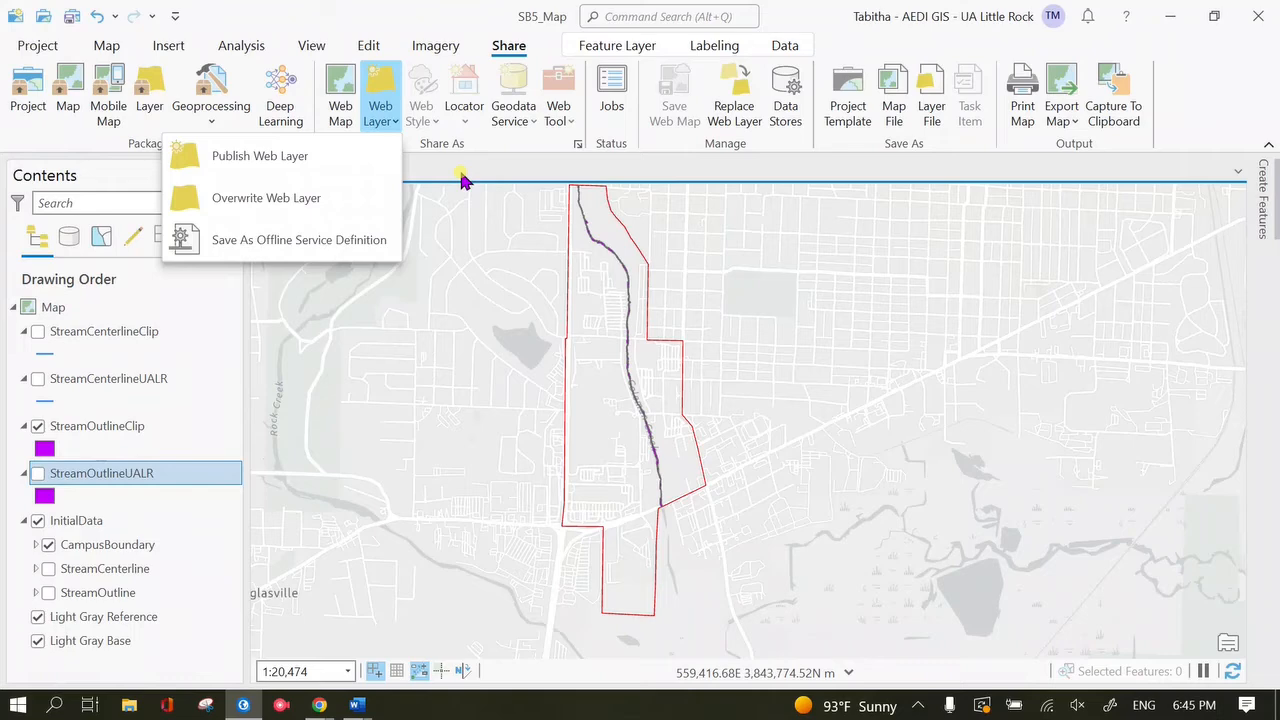
left_click(429, 171)
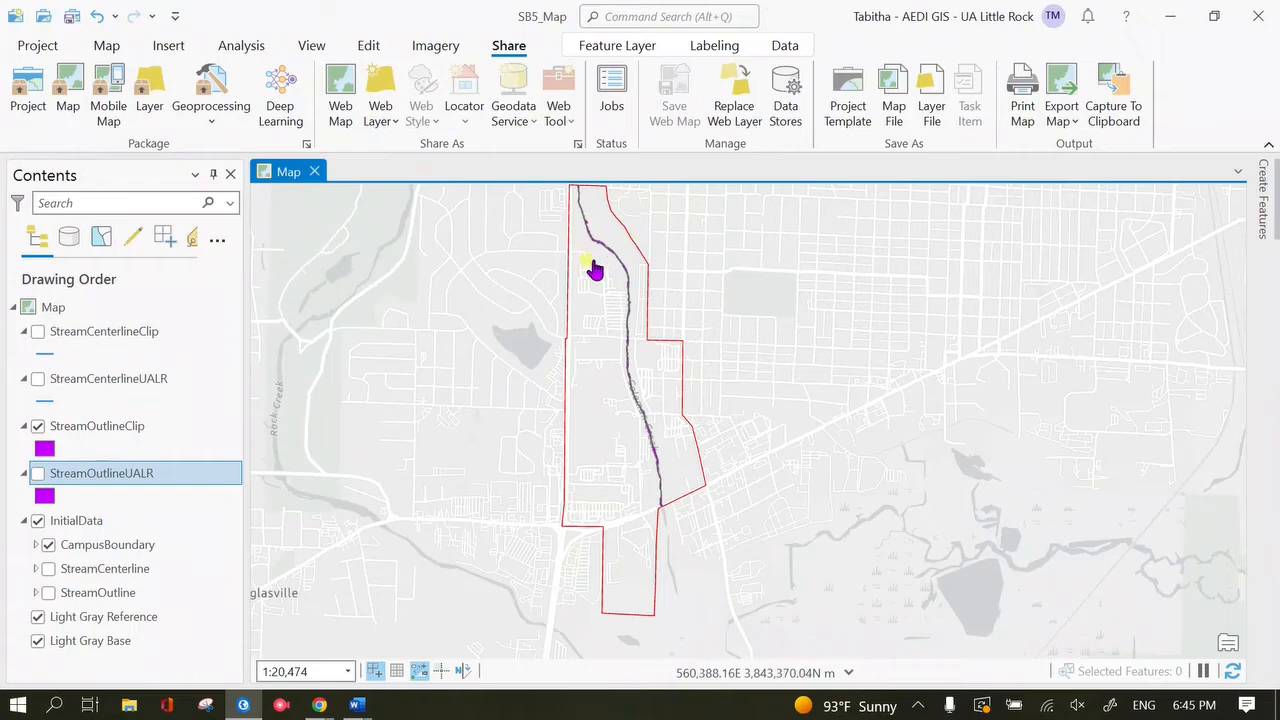
left_click_drag(594, 271, 592, 289)
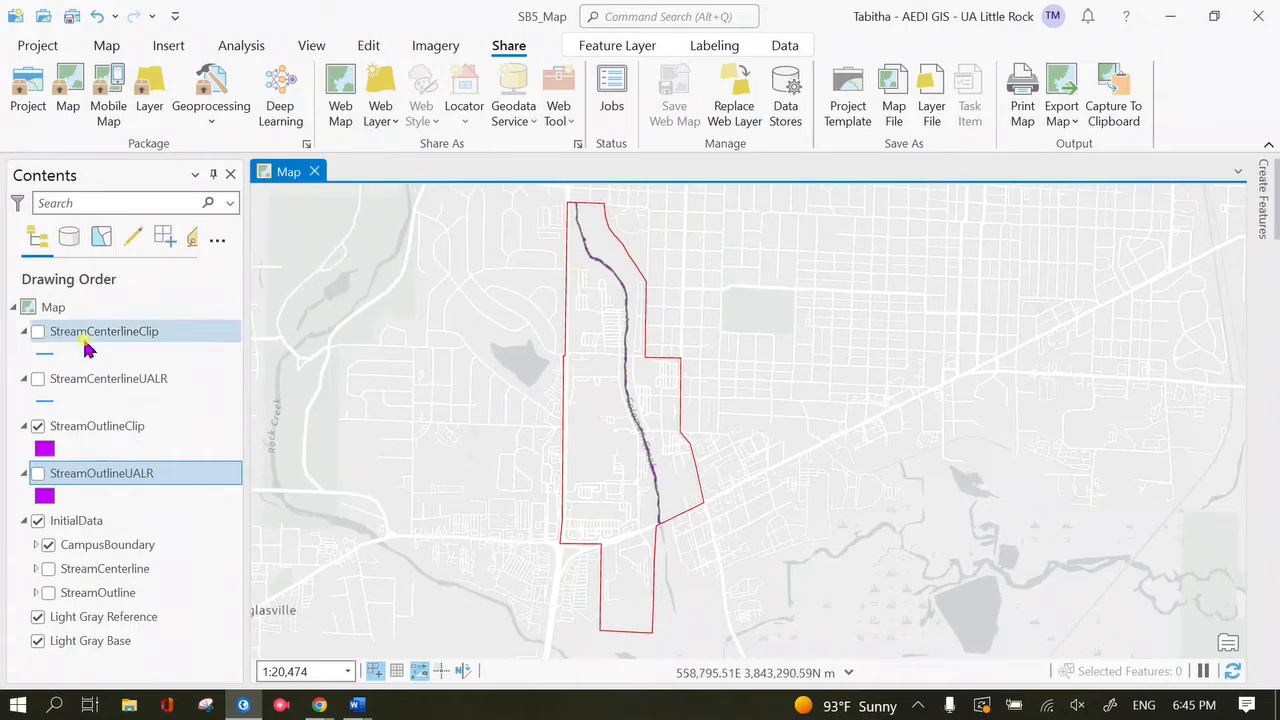
- Start sharing StreamOutlineClip as a web layer and review its name, summary, tags, layer type, folder and sharing options
left_click(97, 424)
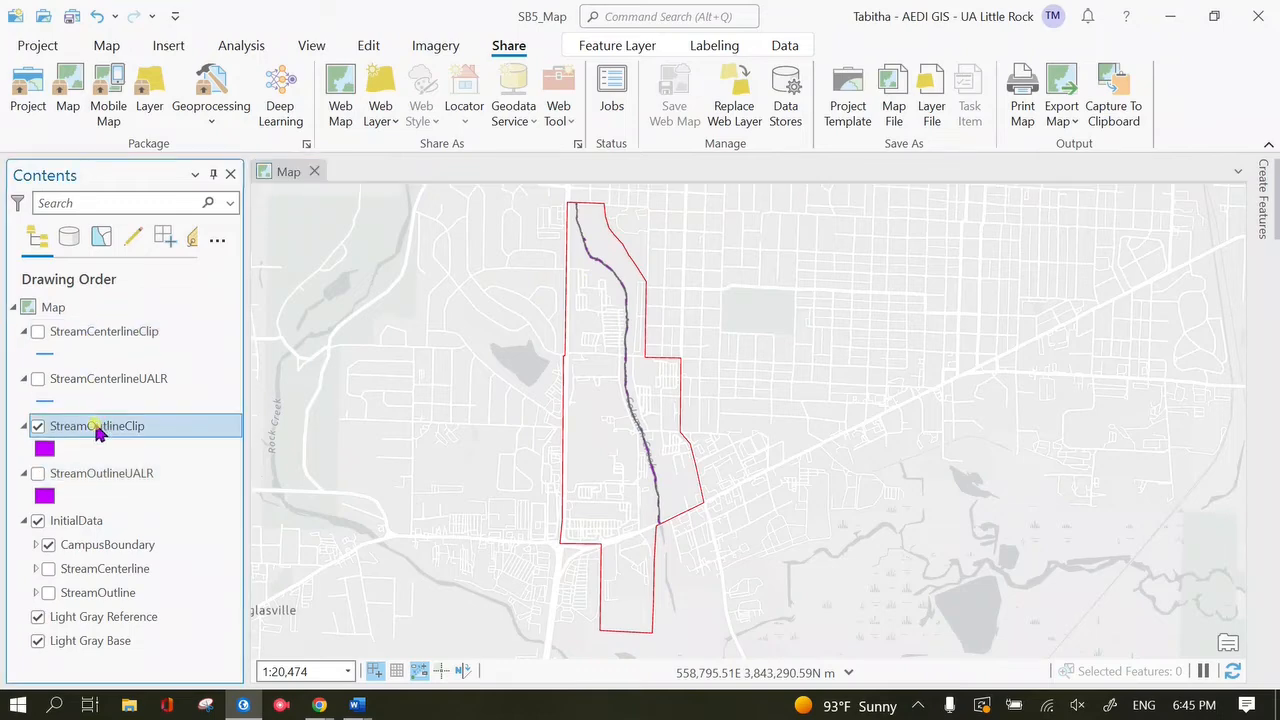
right_click(83, 432)
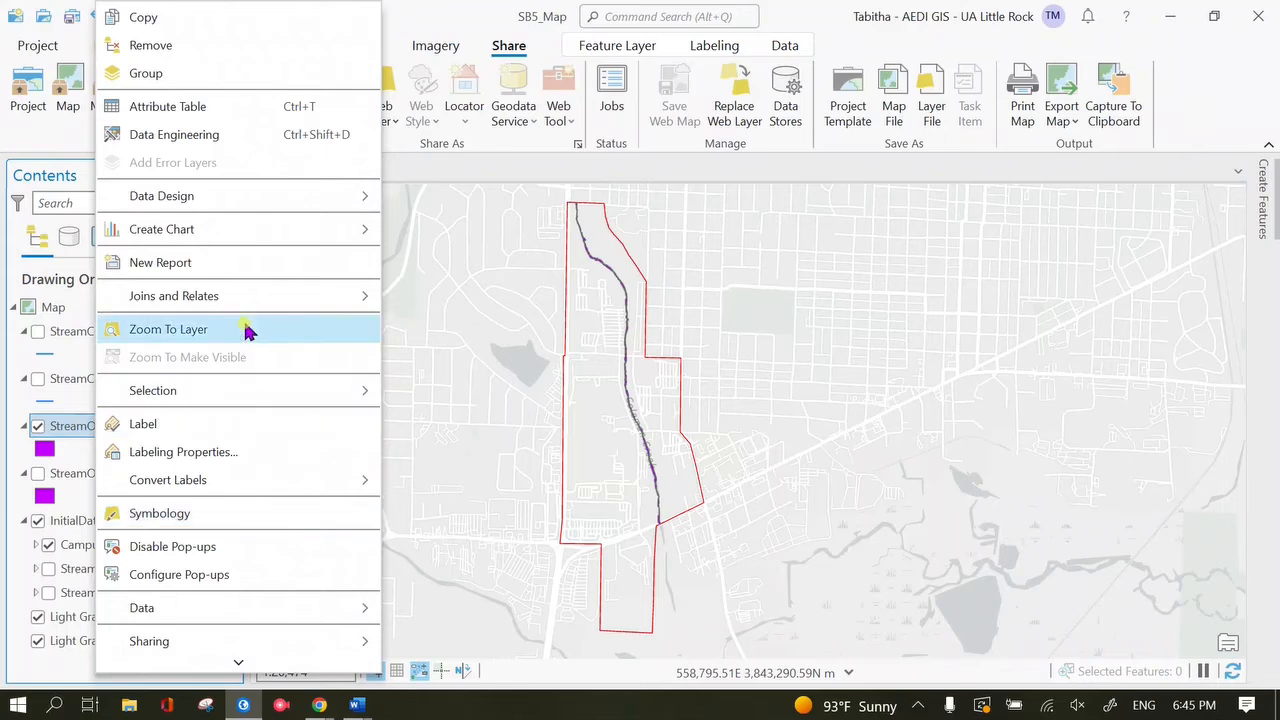
scroll(277, 589, "down", 1)
left_click(240, 572)
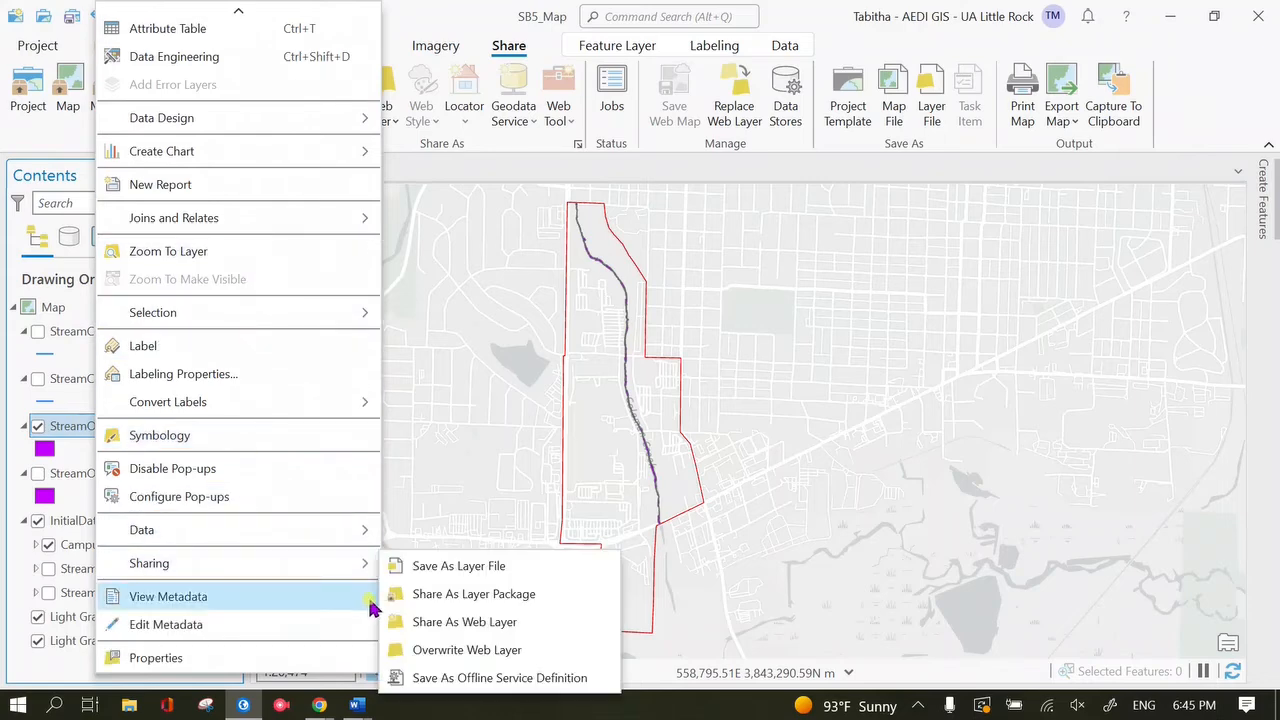
left_click(486, 632)
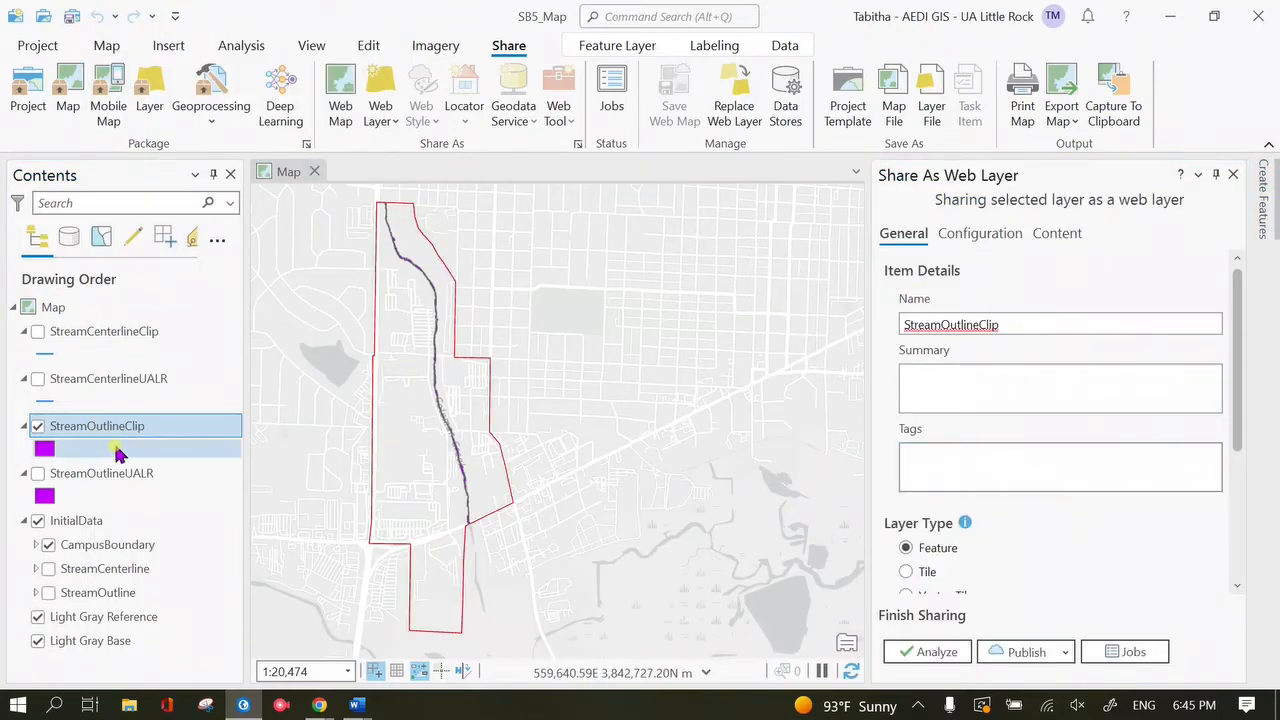
left_click(1060, 323)
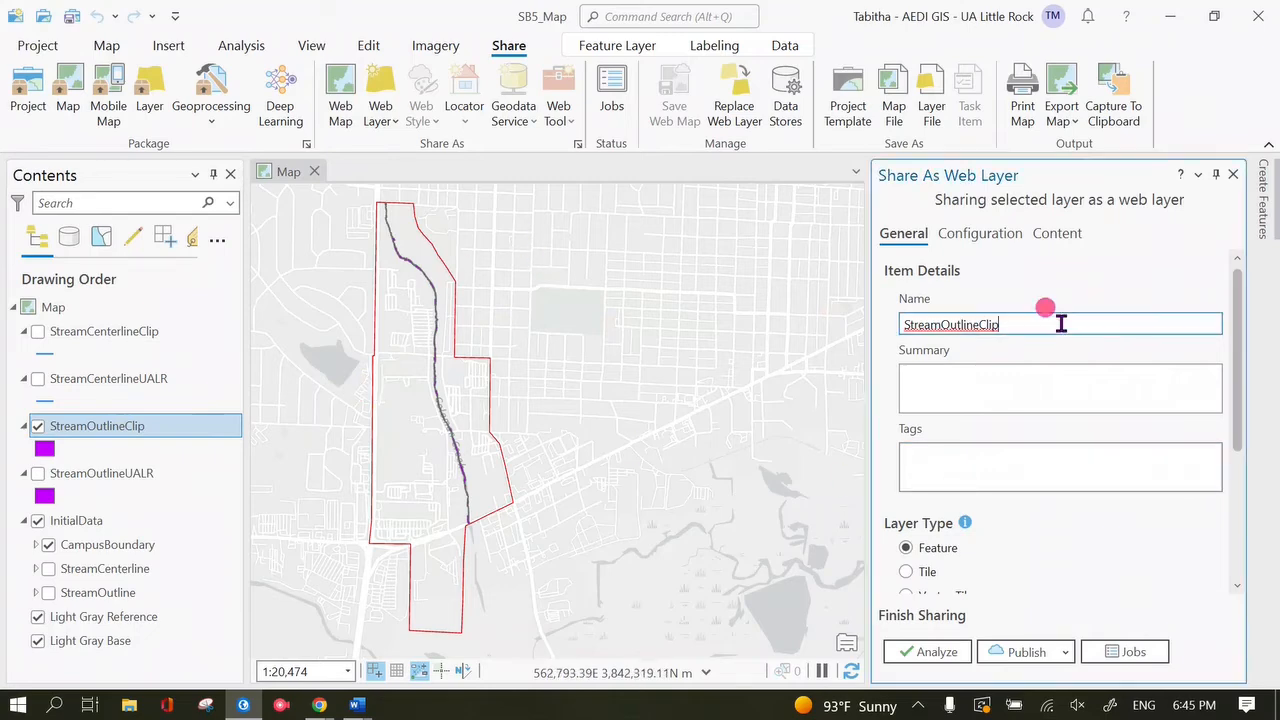
left_click(940, 387)
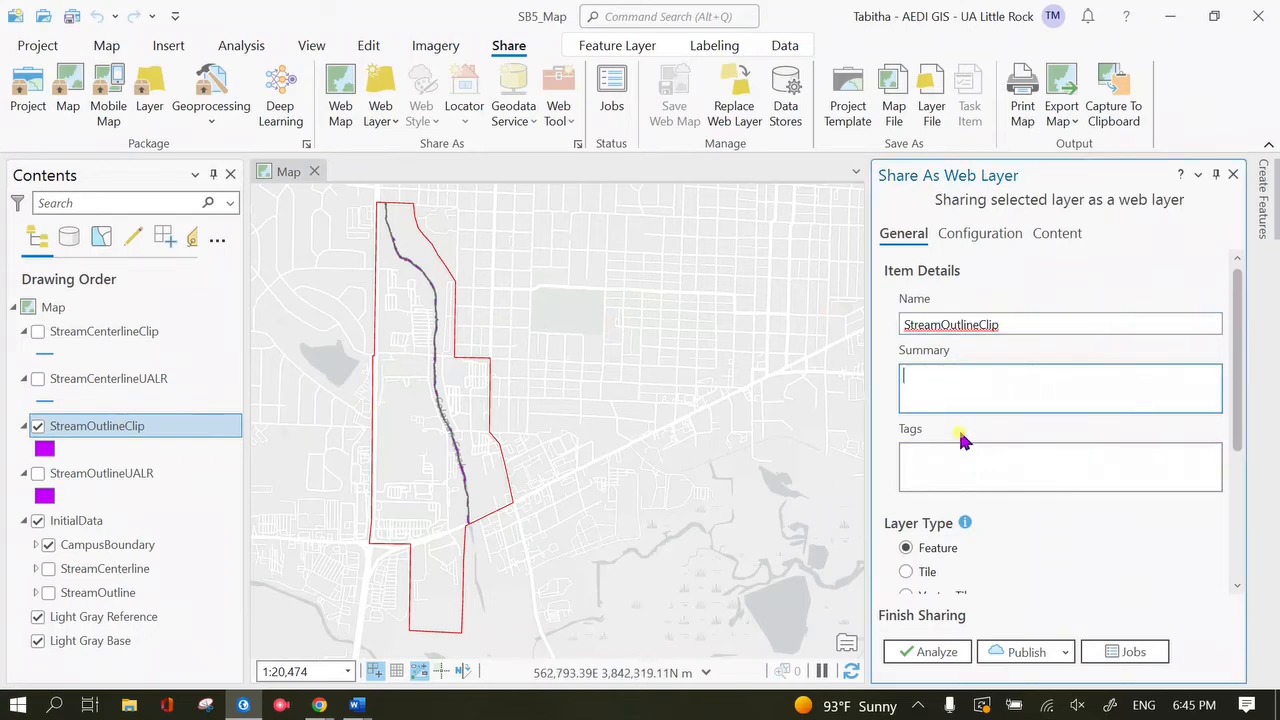
left_click(1089, 489)
left_click_drag(1240, 322, 1231, 491)
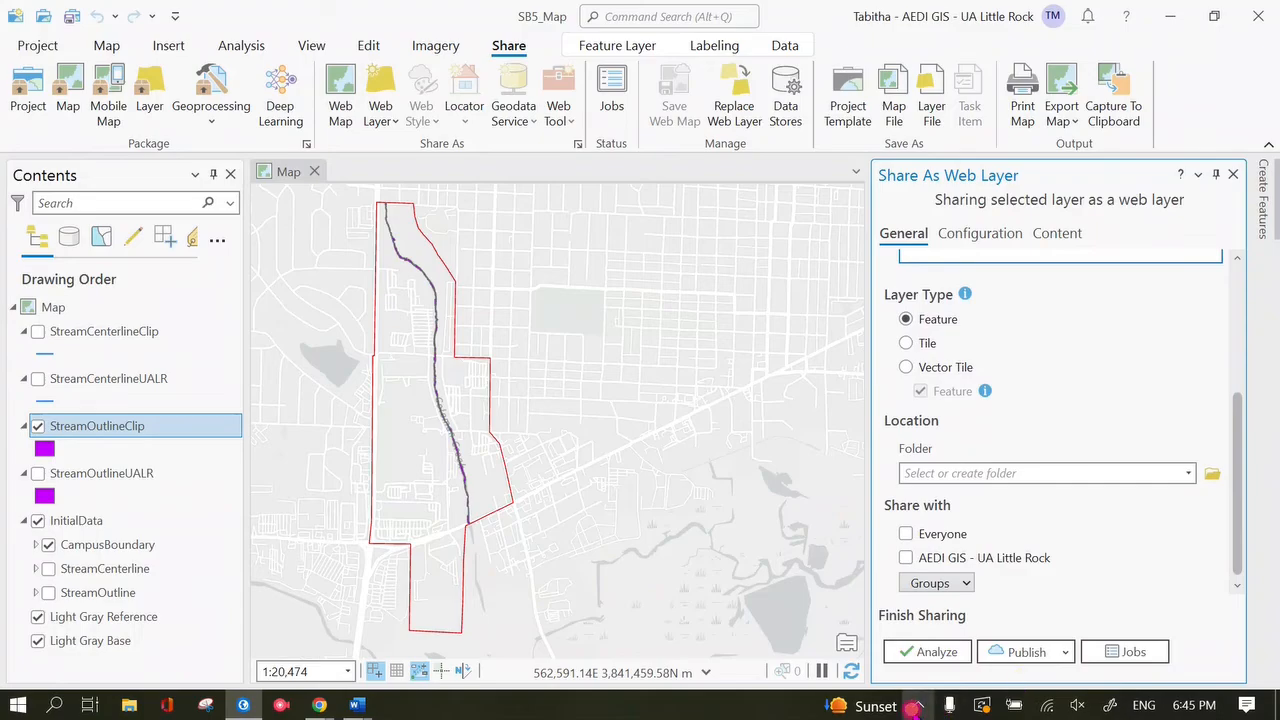
left_click(917, 705)
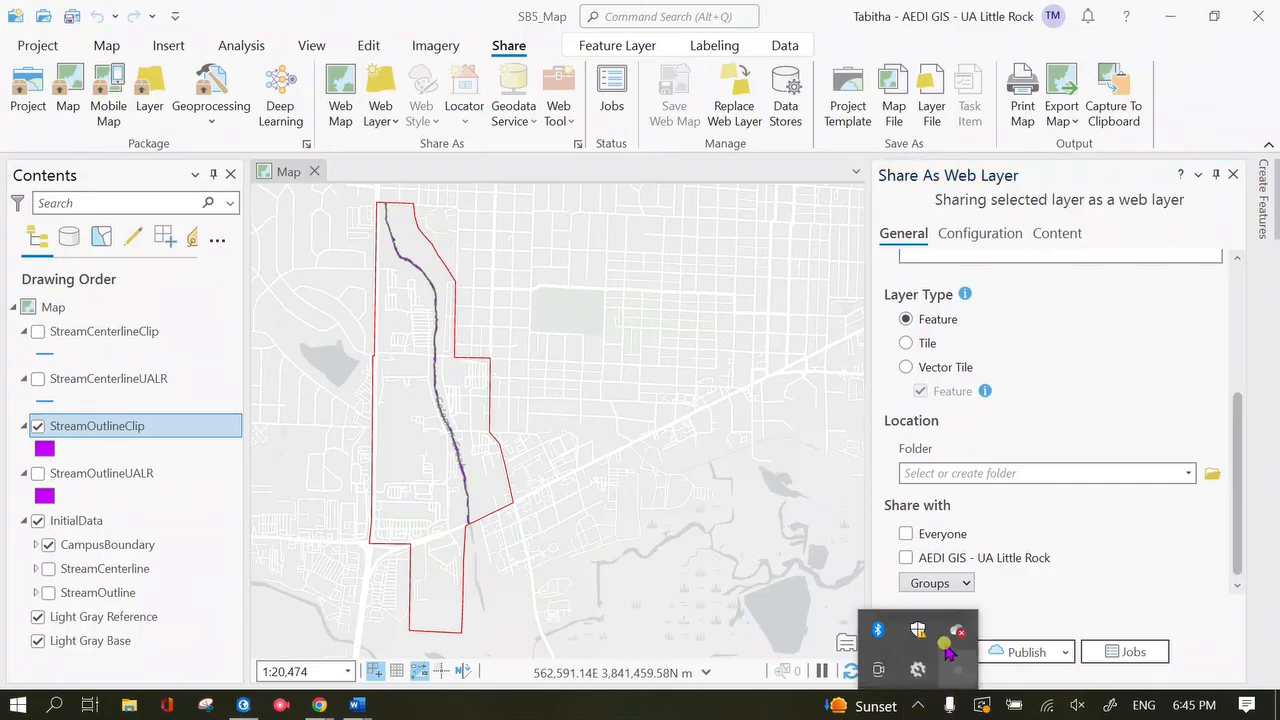
left_click(952, 666)
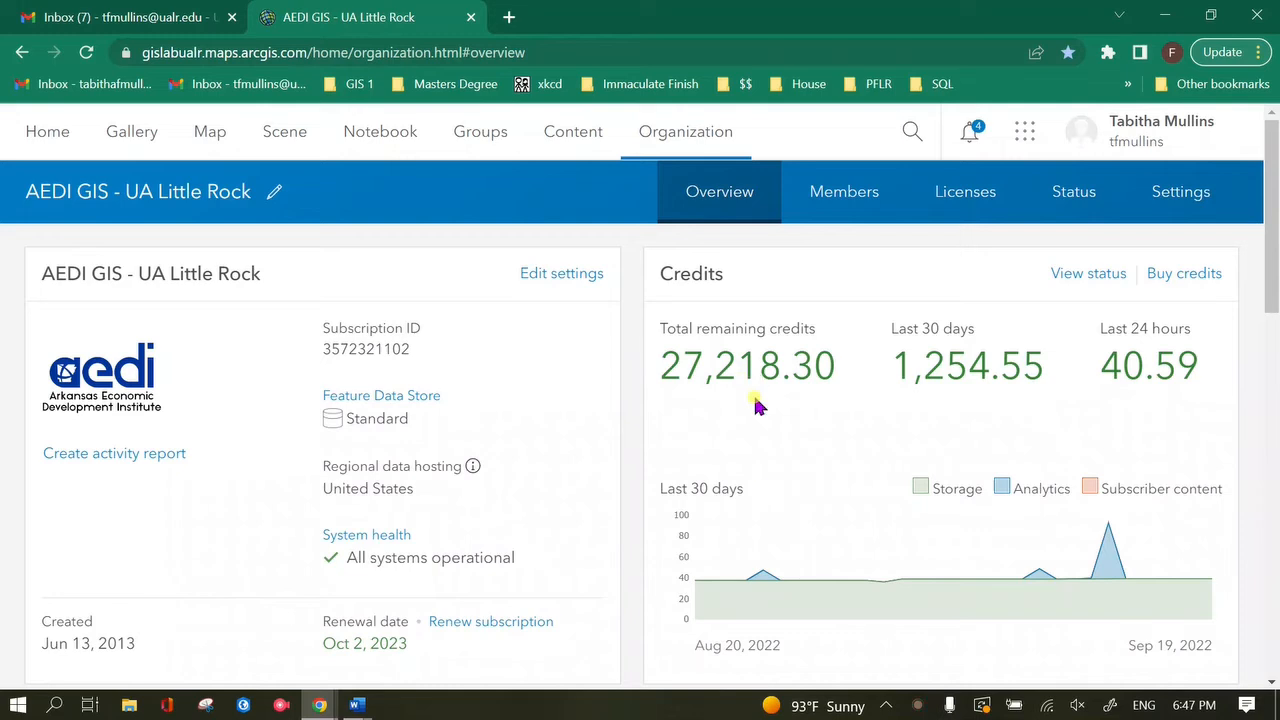
- Open the GIS 1 group in ArcGIS Online and look through its content and group categories
left_click(480, 133)
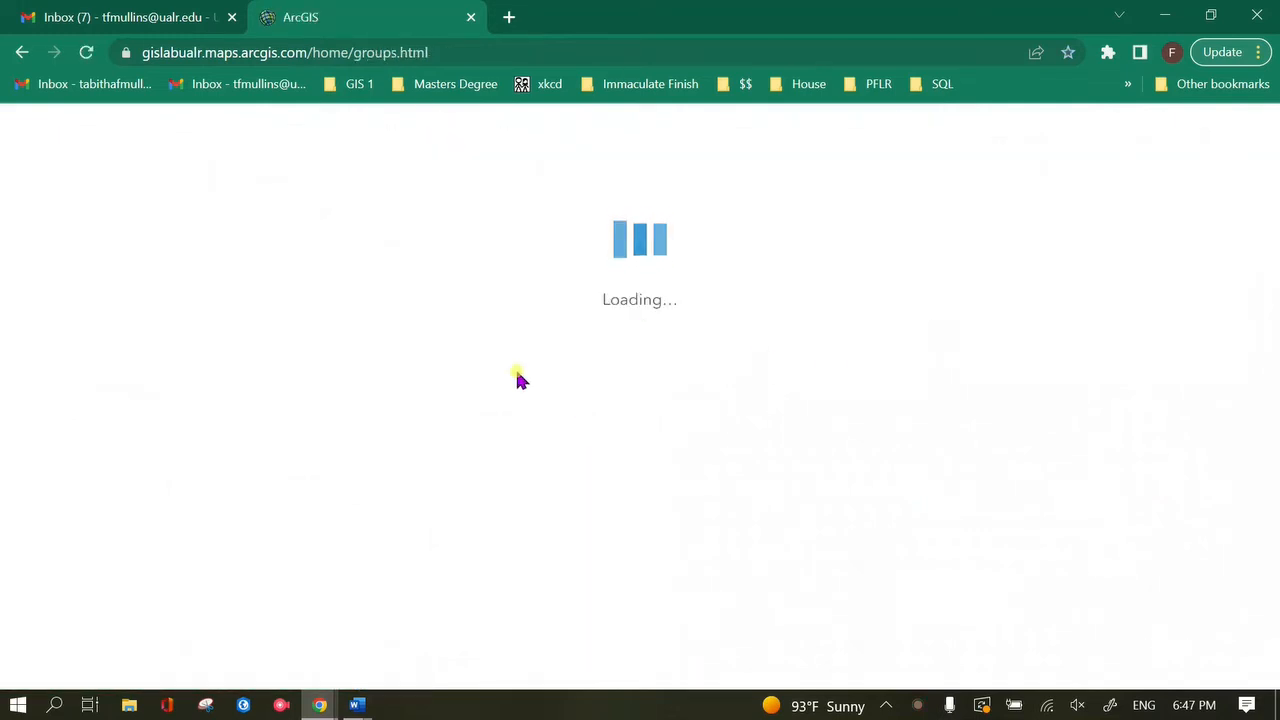
scroll(700, 335, "down", 5)
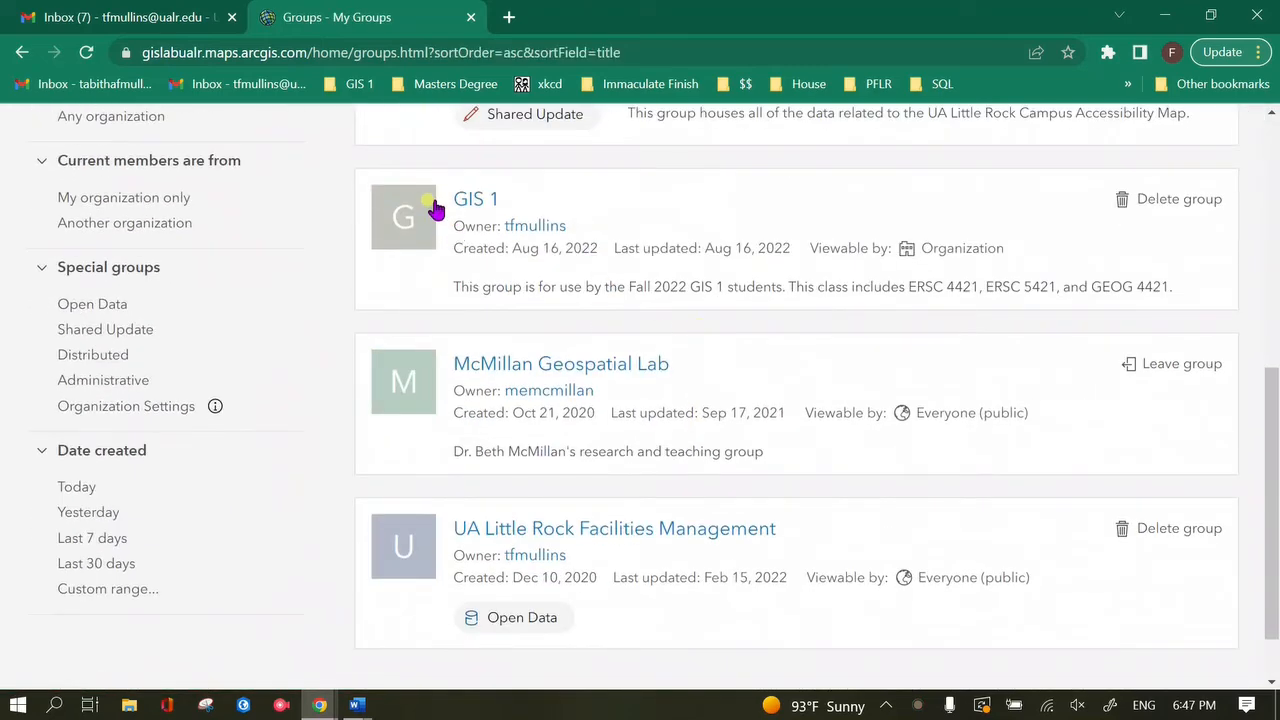
left_click(464, 196)
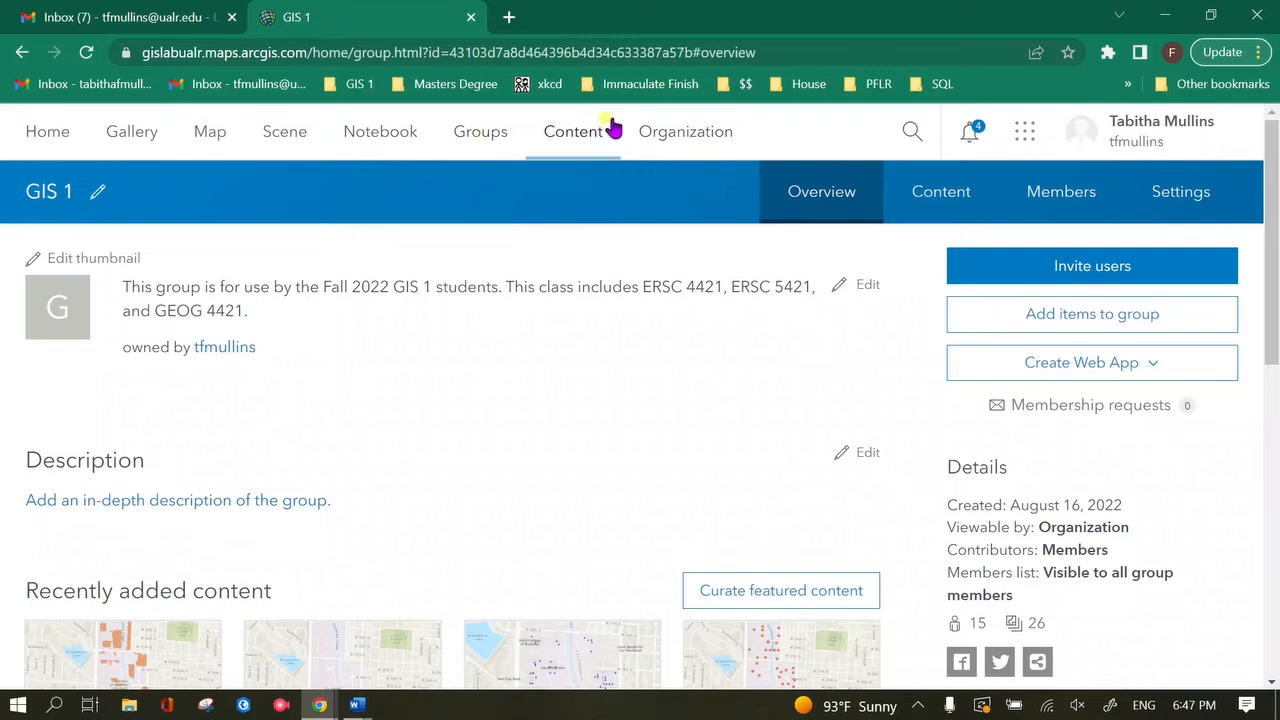
left_click(968, 200)
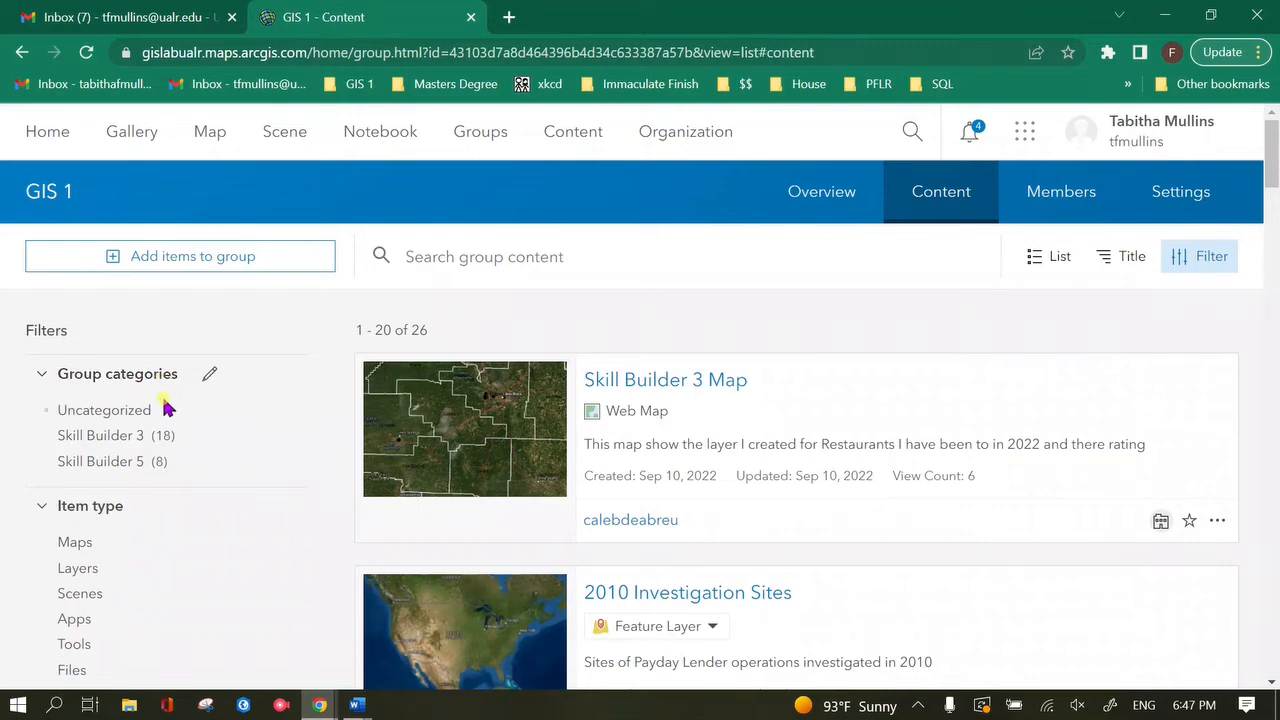
scroll(980, 385, "down", 3)
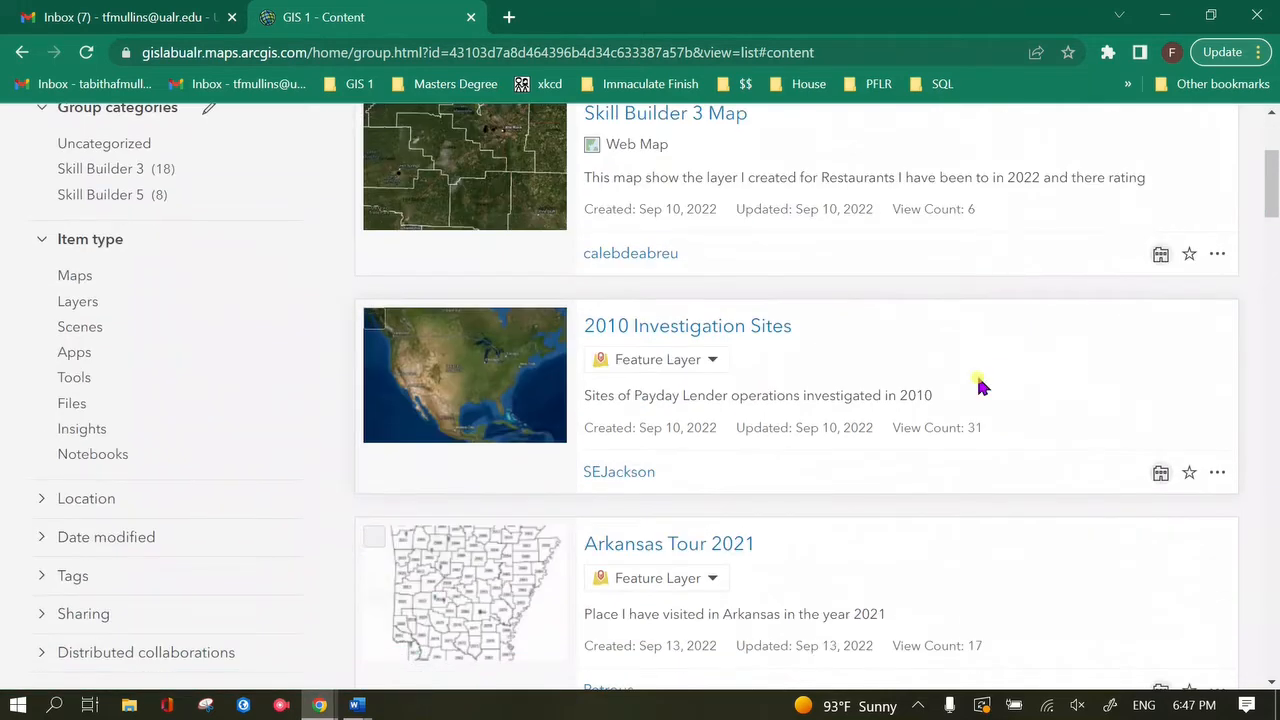
scroll(980, 385, "up", 2)
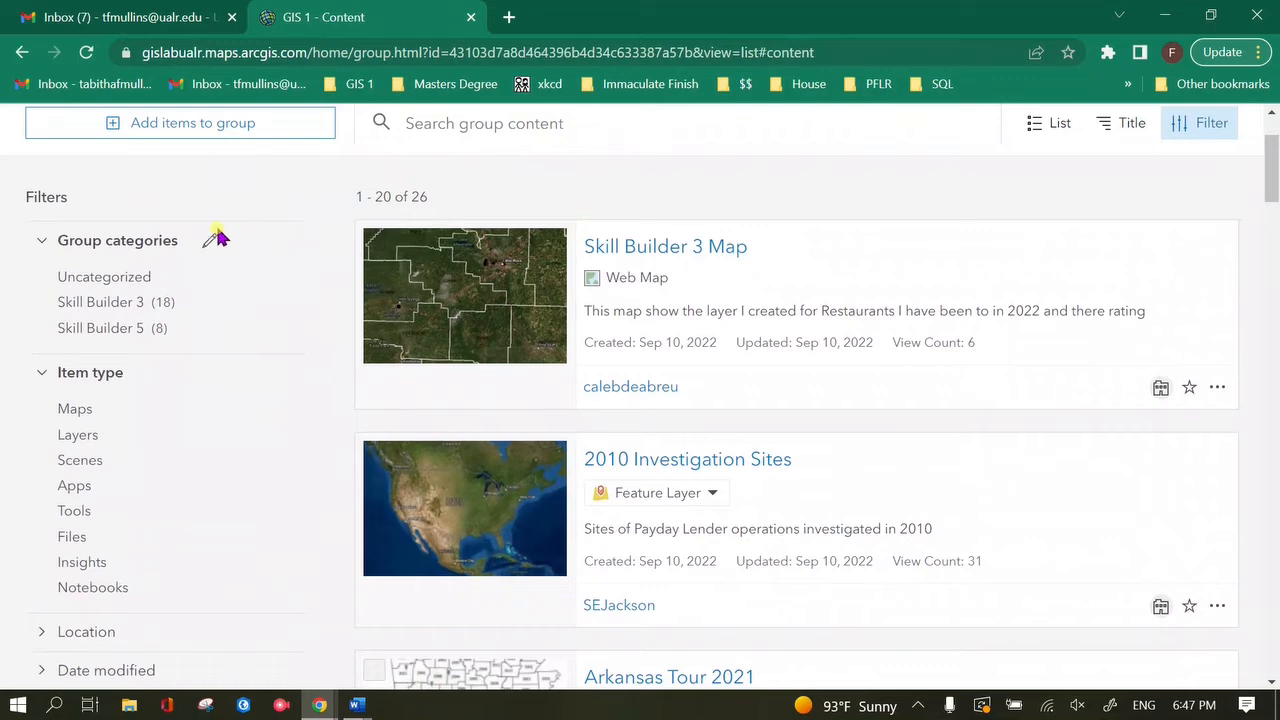
- Filter the group content by the Uncategorized category and by Skill Builder 3, and look through the Skill Builder 3 items
left_click(143, 278)
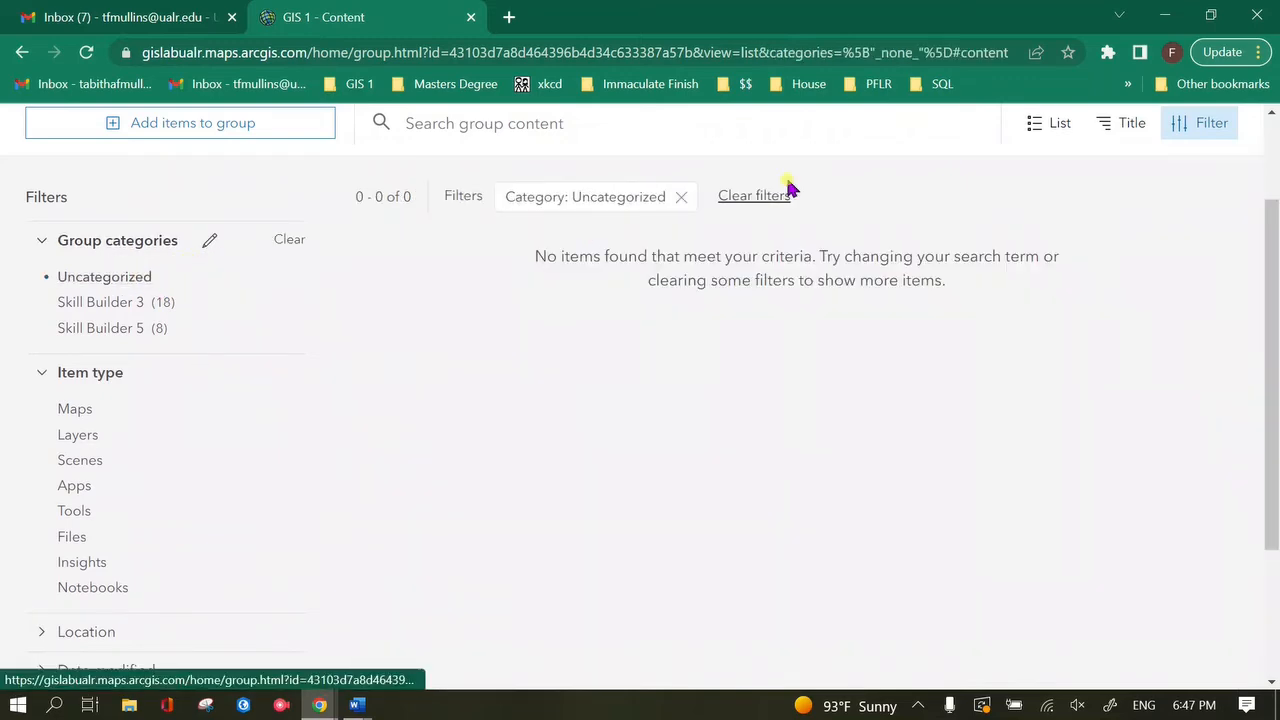
left_click(682, 199)
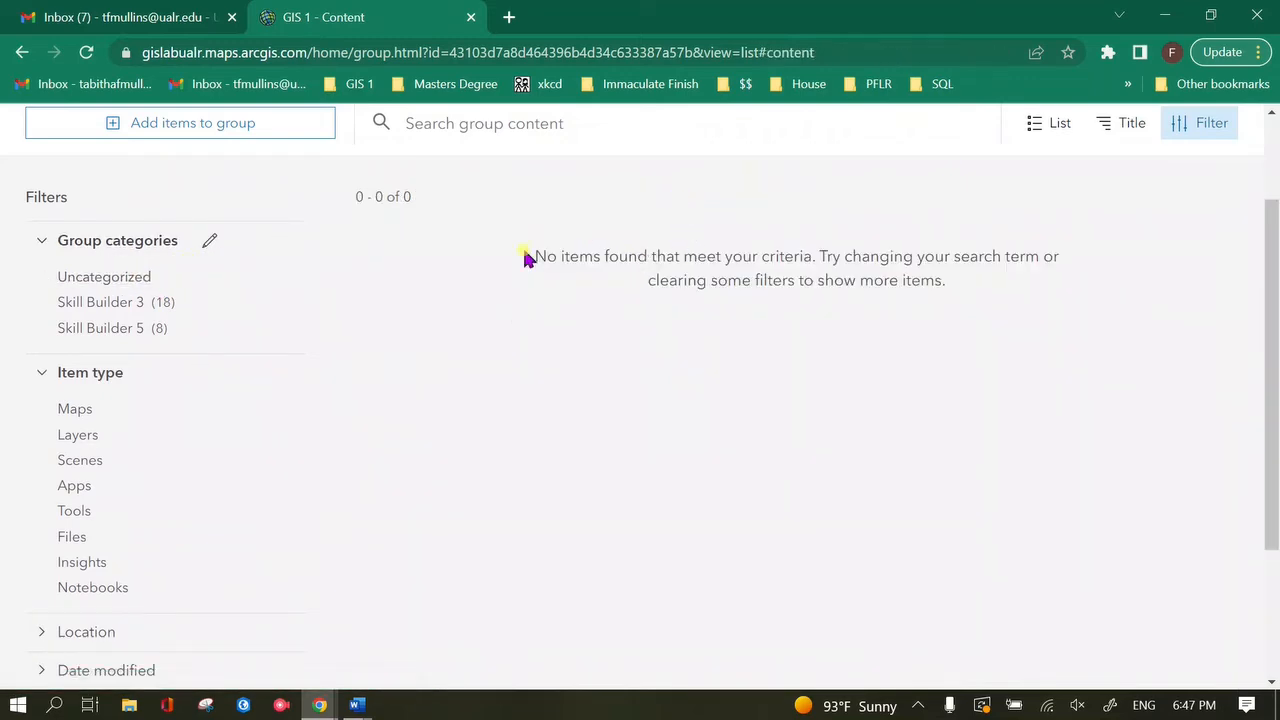
left_click(132, 305)
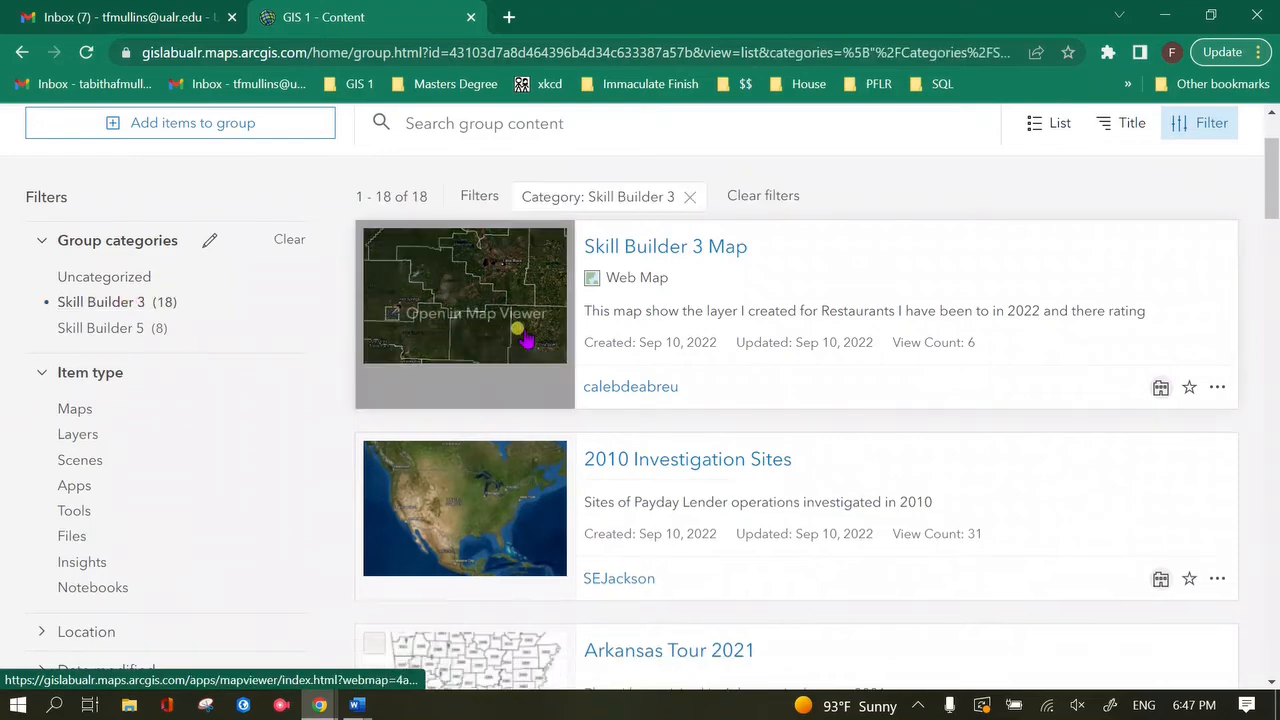
scroll(806, 400, "down", 4)
scroll(806, 400, "up", 5)
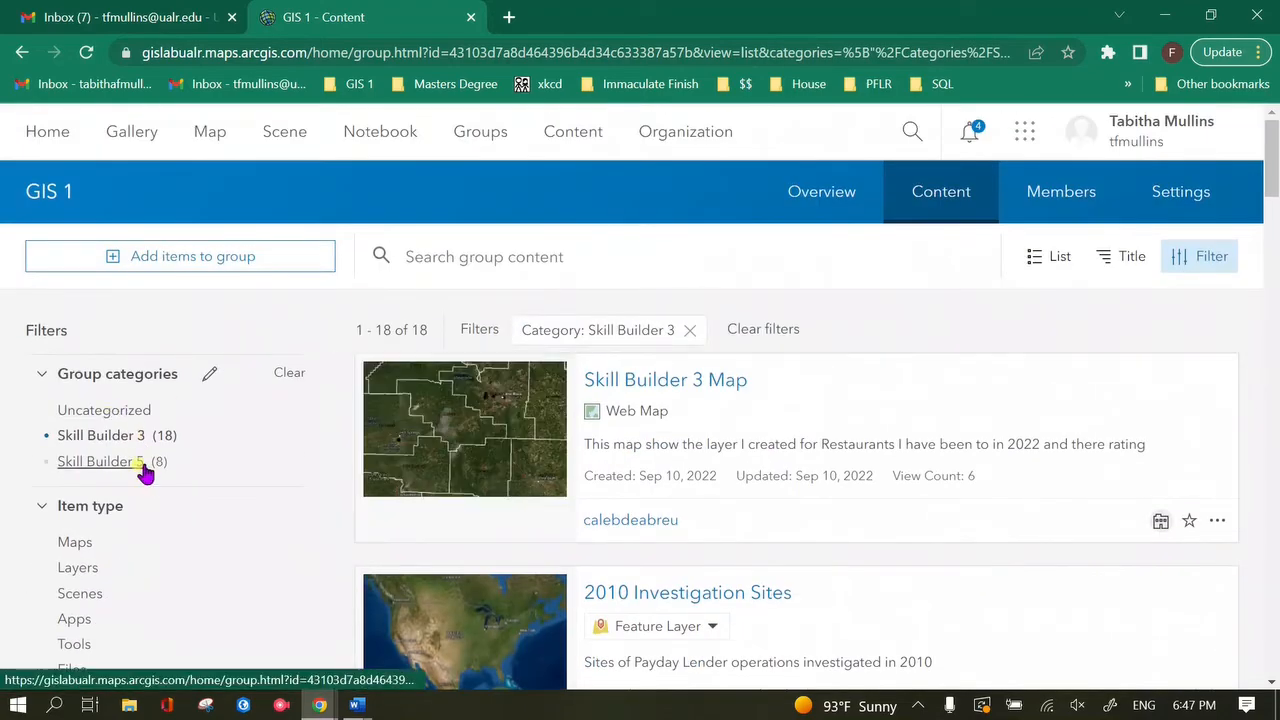
- Filter the group content to the Skill Builder 5 category and look through its feature layers
left_click(118, 464)
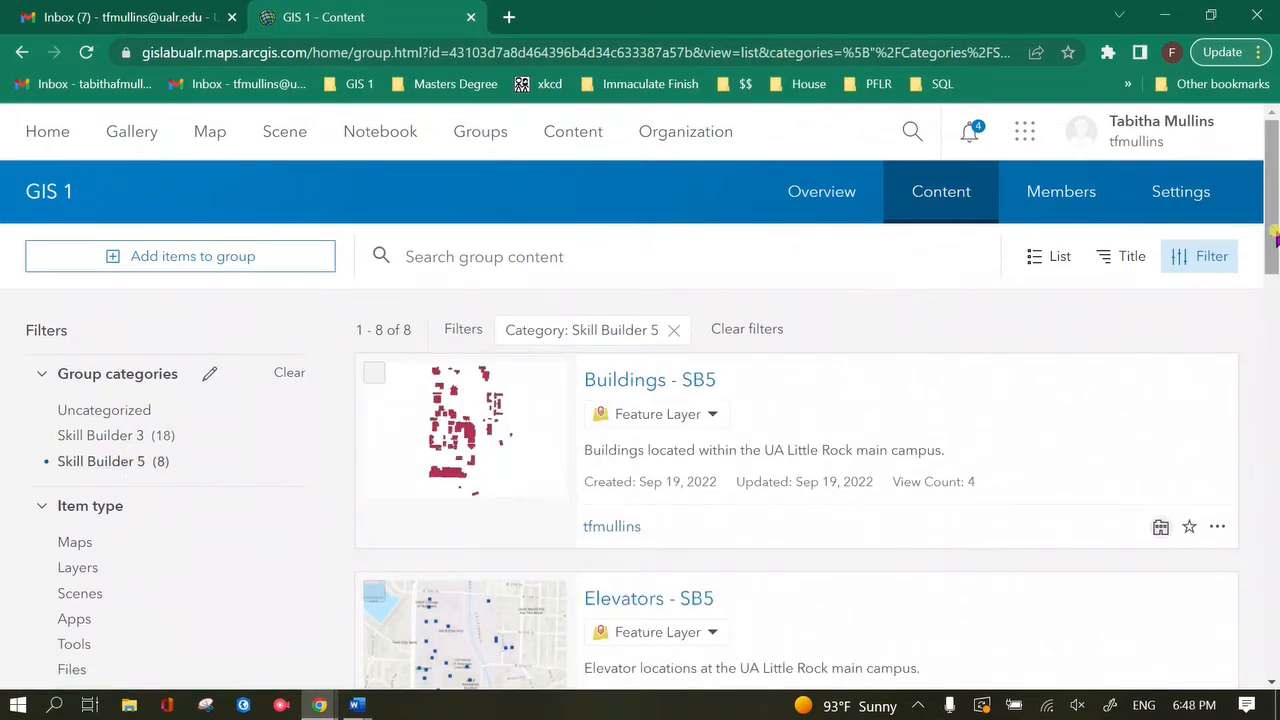
left_click_drag(1275, 235, 1250, 486)
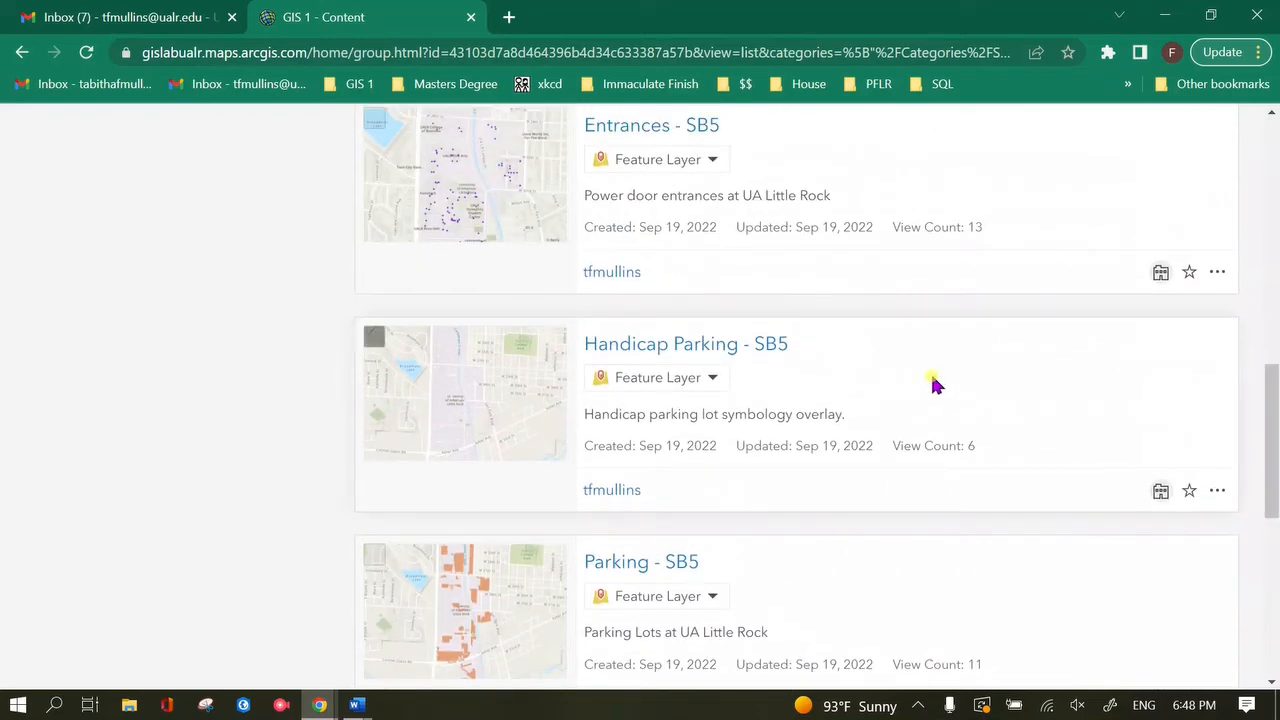
scroll(930, 383, "up", 6)
scroll(631, 246, "up", 3)
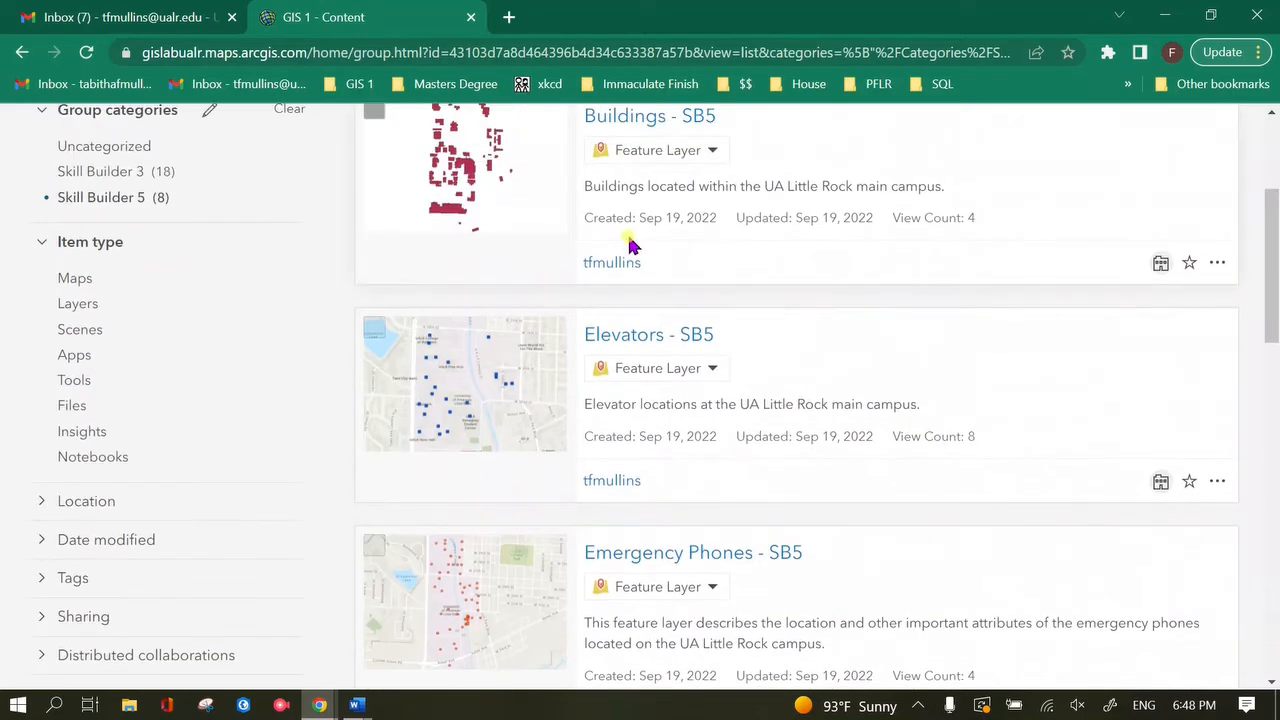
- Open the Buildings - SB5 item page, view the layer in Map Viewer, and return to the item page
left_click(666, 380)
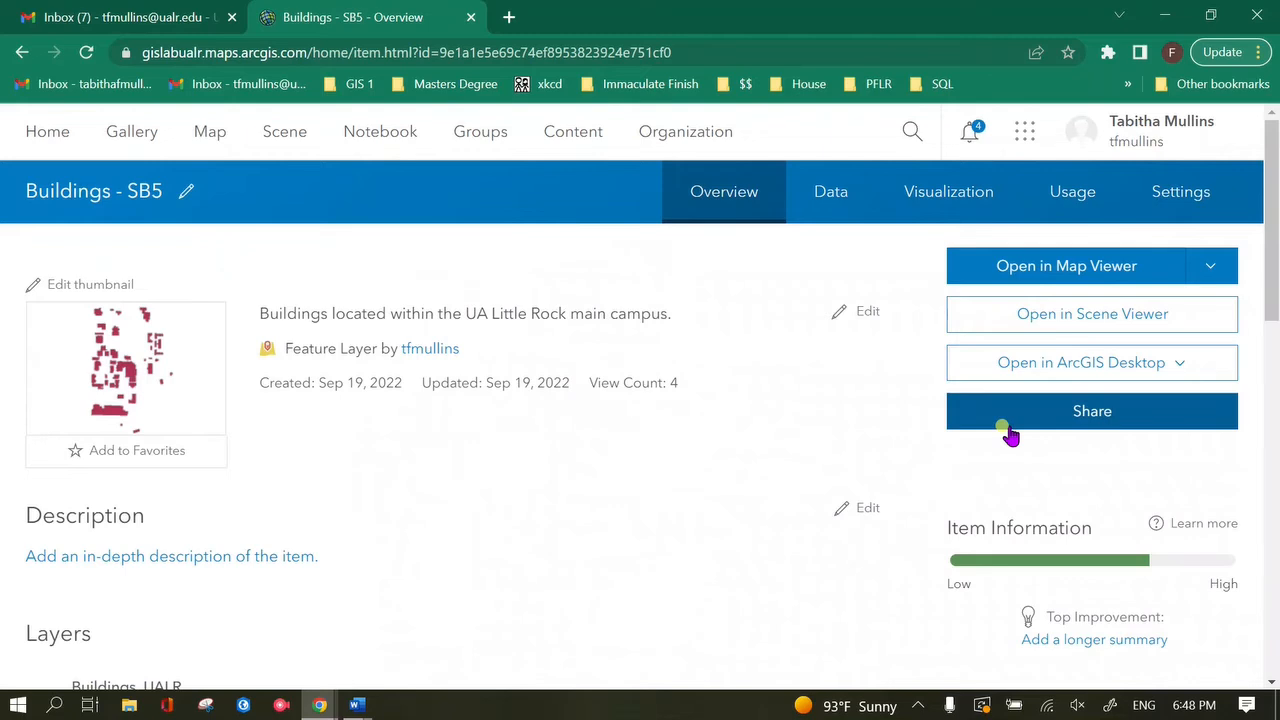
left_click(1008, 265)
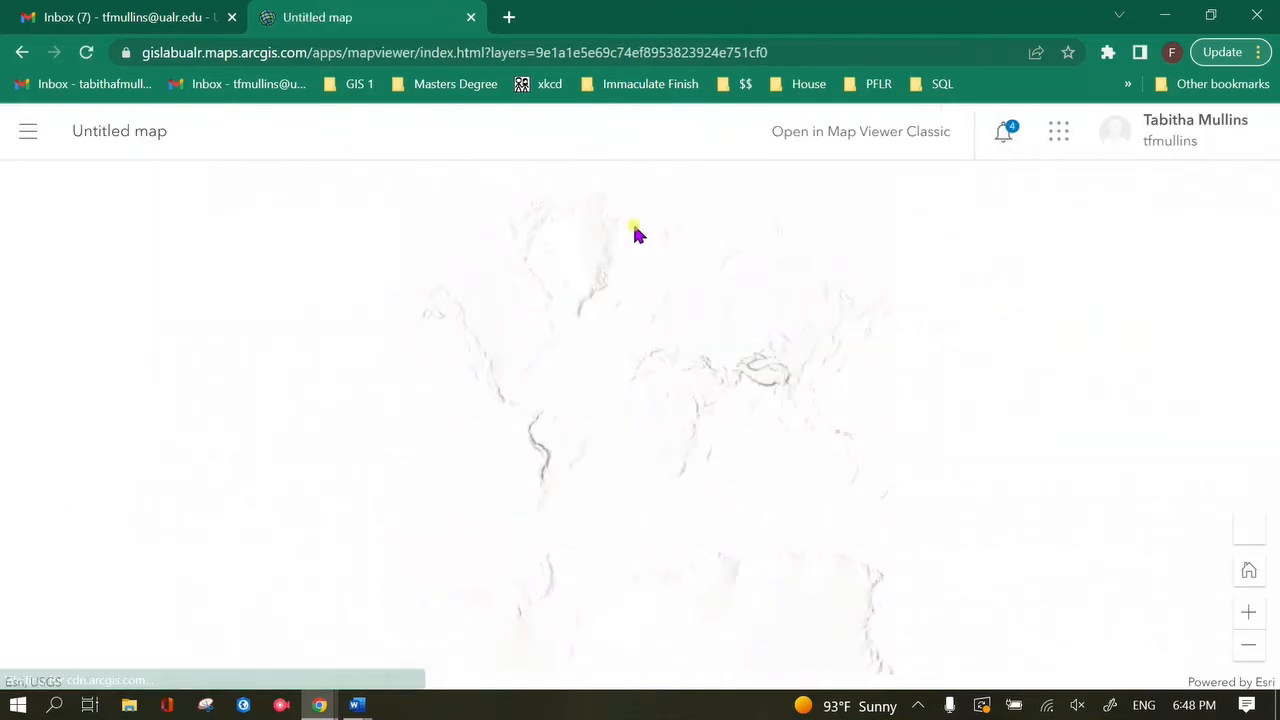
left_click(22, 52)
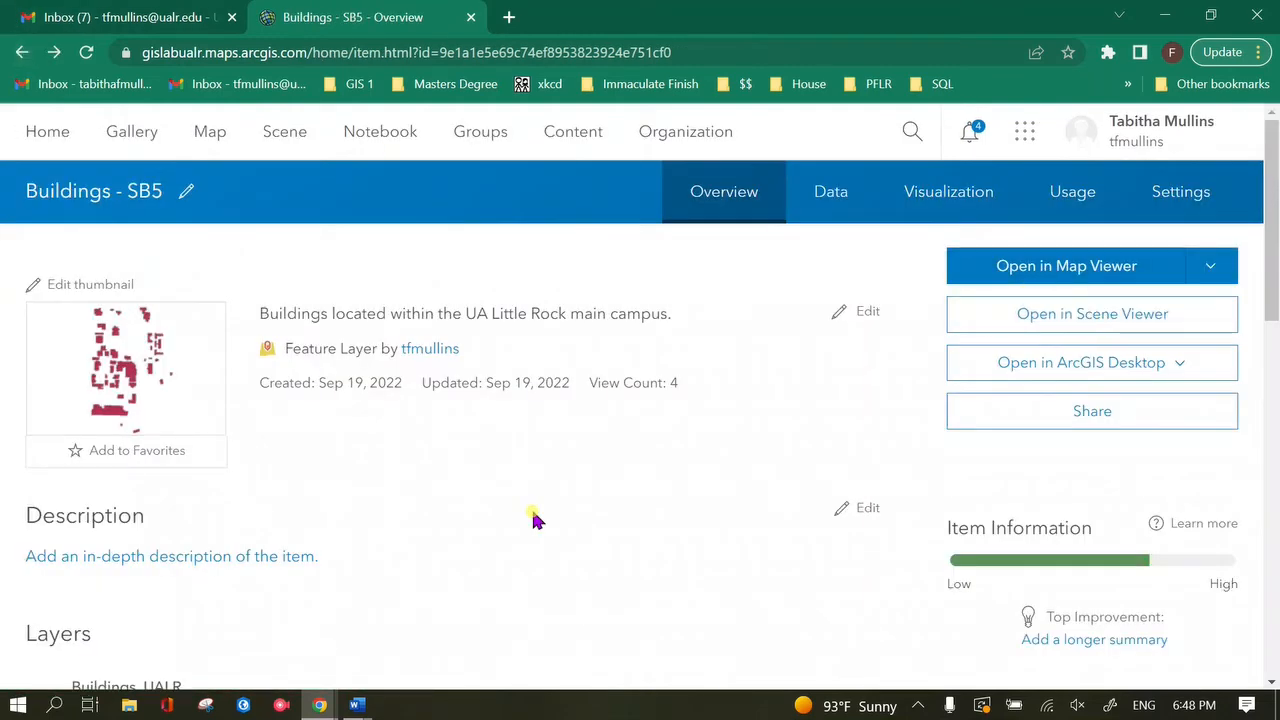
- Start a new web map and list the layers available to add from My Groups
left_click(210, 132)
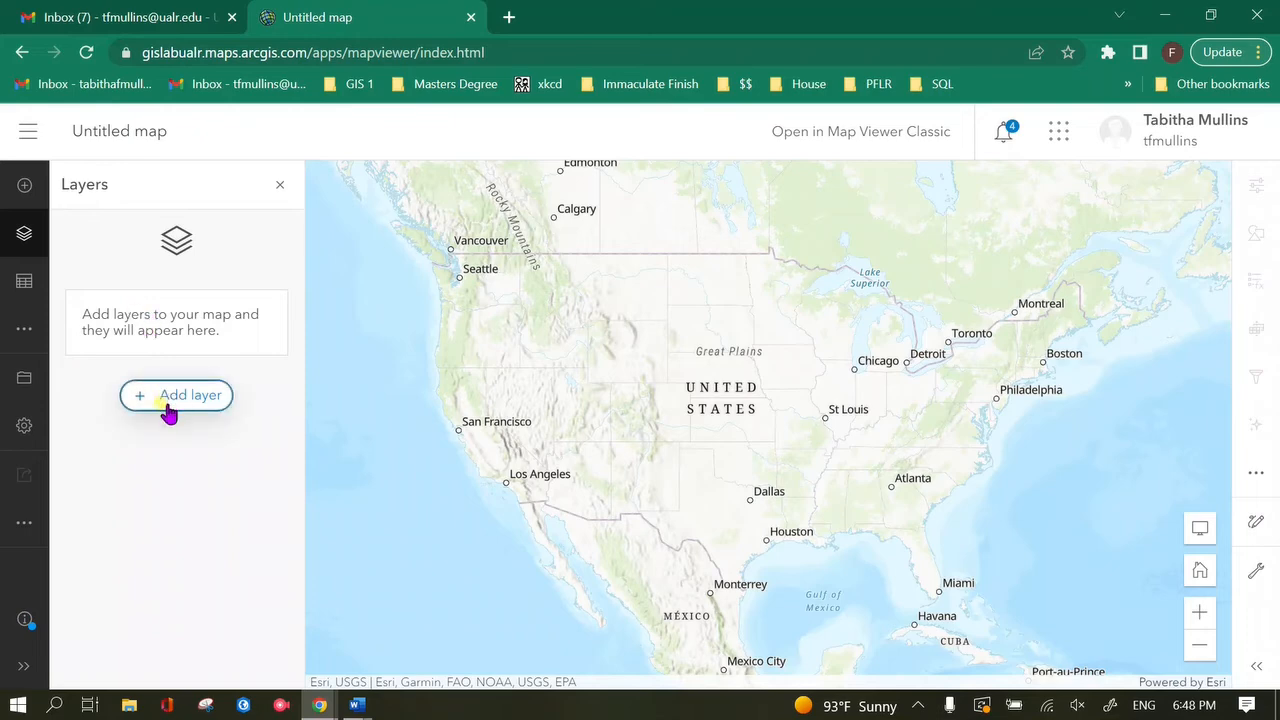
left_click(168, 414)
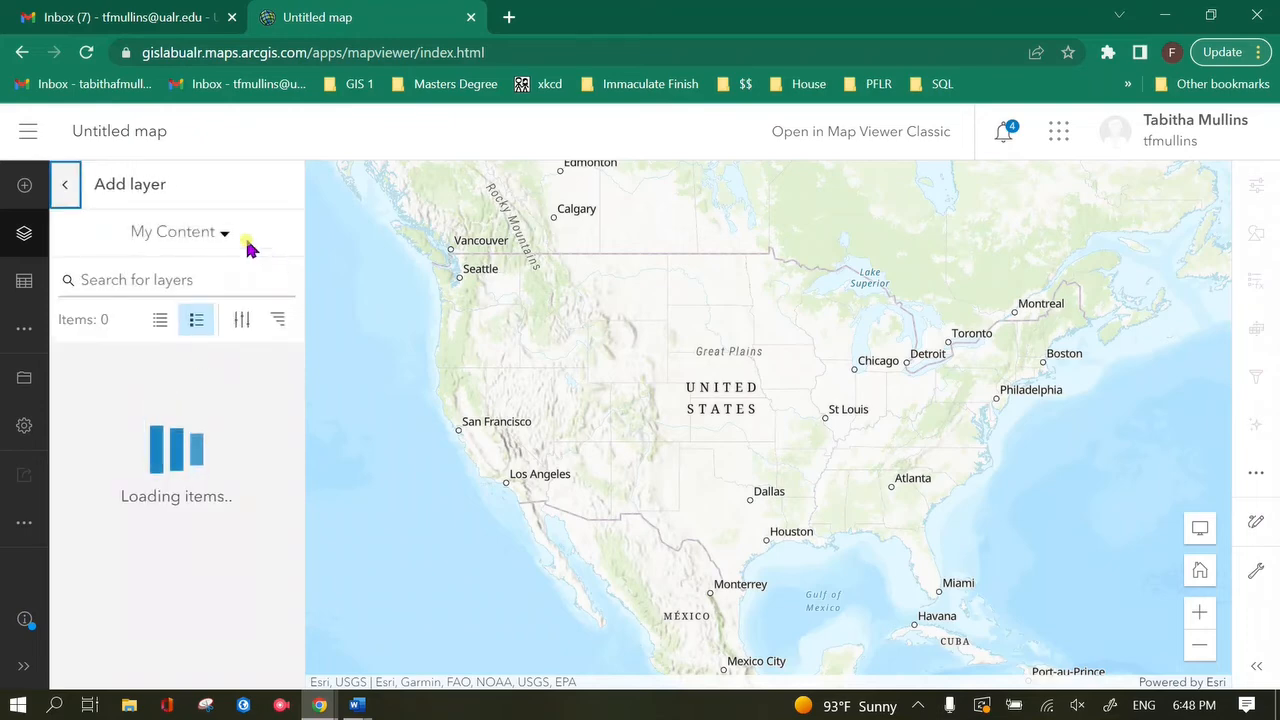
left_click(224, 236)
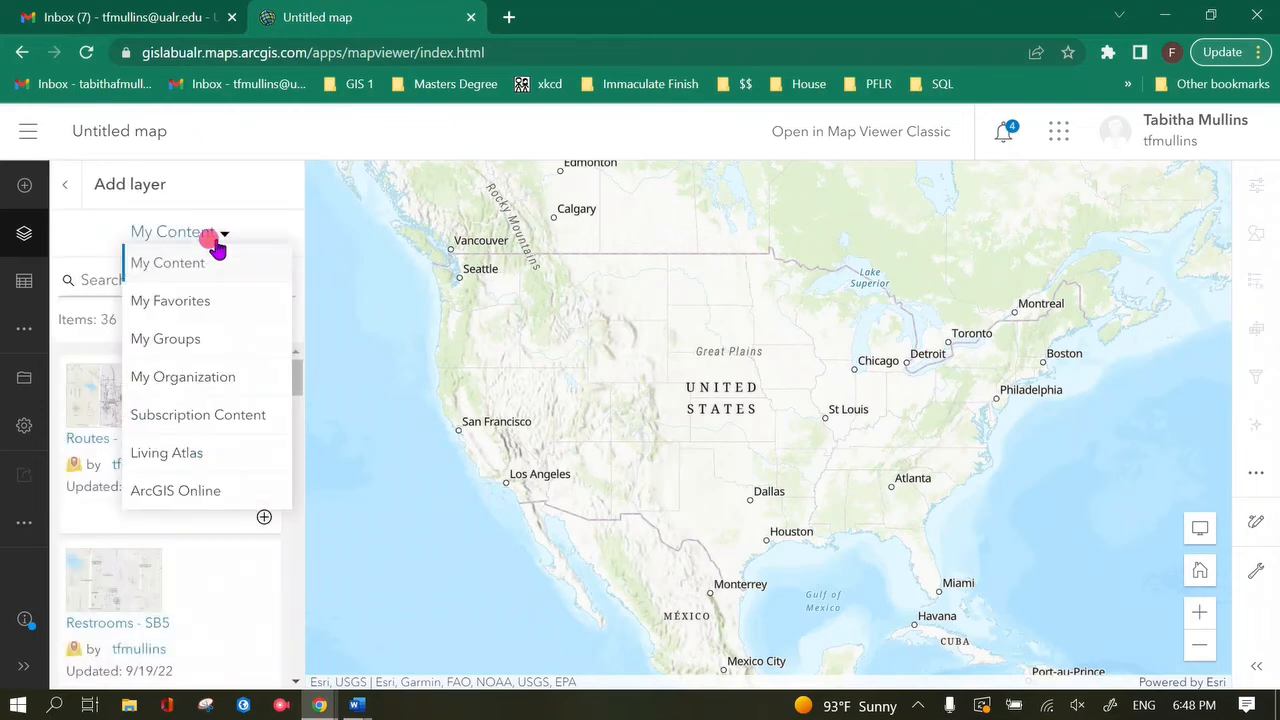
left_click(188, 341)
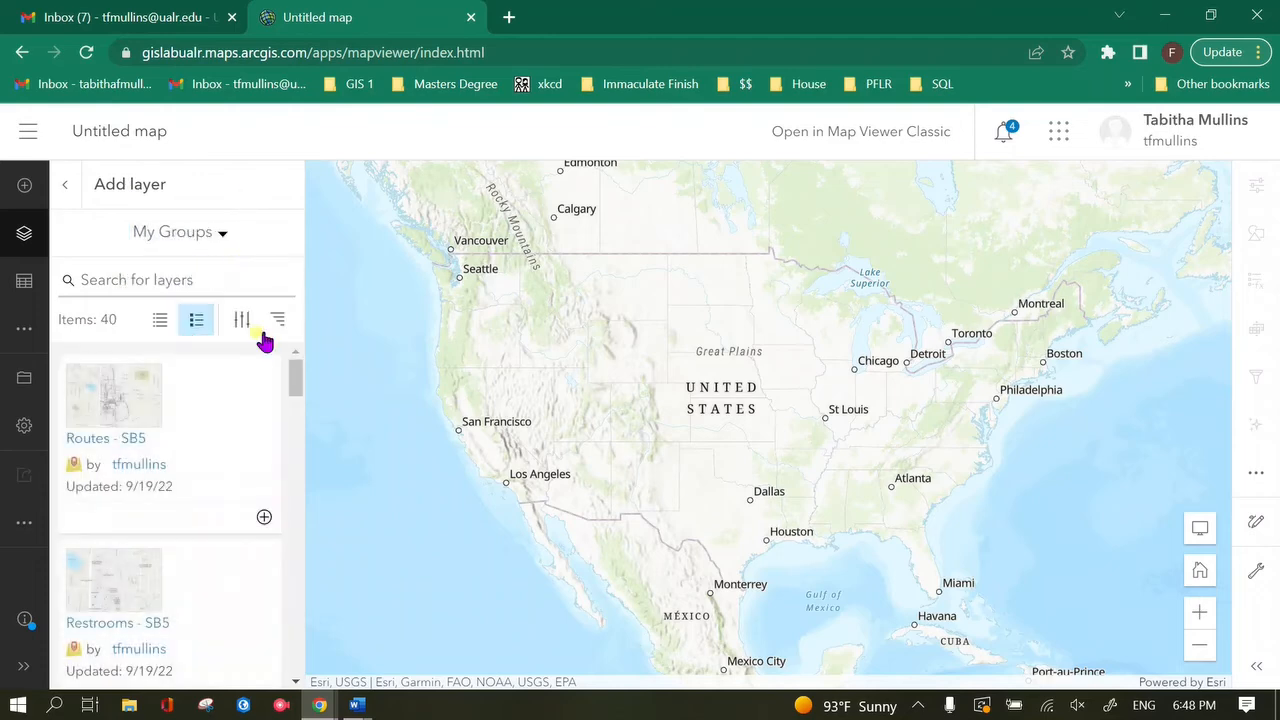
- Browse the My Groups layer list down to the Handicap Parking and Emergency Phones SB5 layers
left_click(222, 236)
left_click(100, 348)
left_click_drag(296, 395, 303, 478)
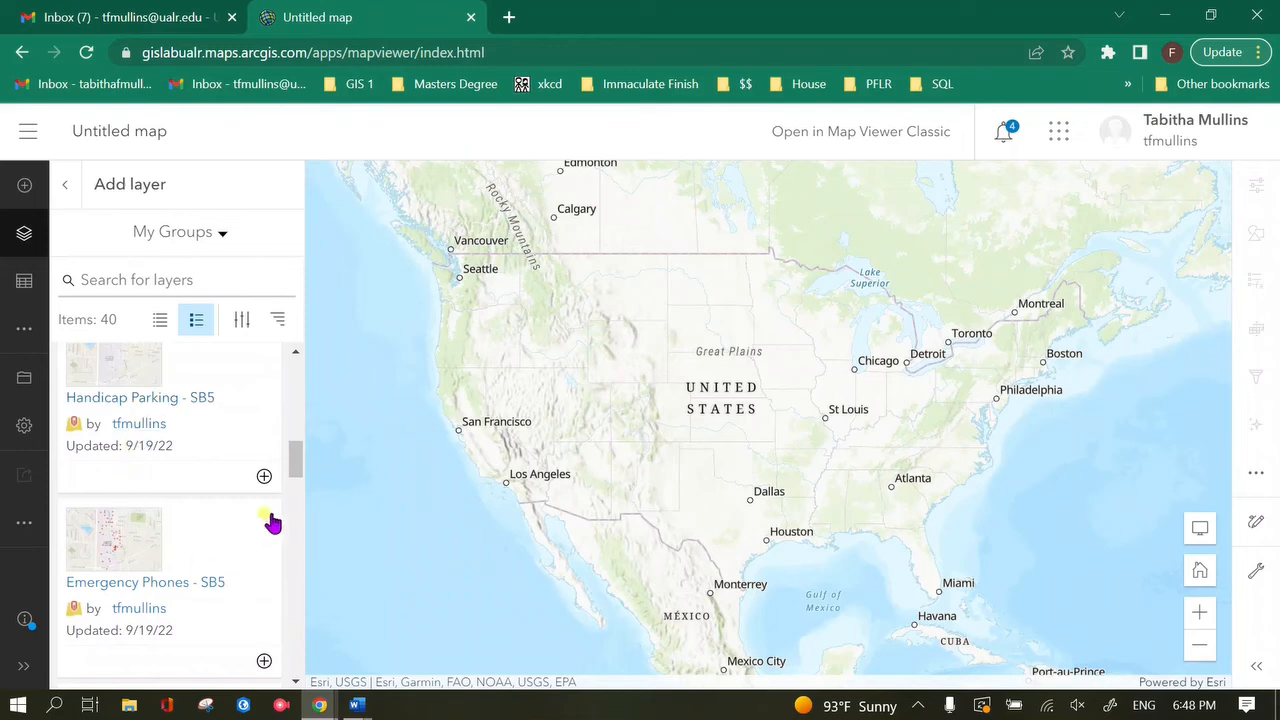
mouse_move(296, 457)
left_mouse_down()
mouse_move(301, 481)
mouse_move(297, 469)
left_mouse_up()
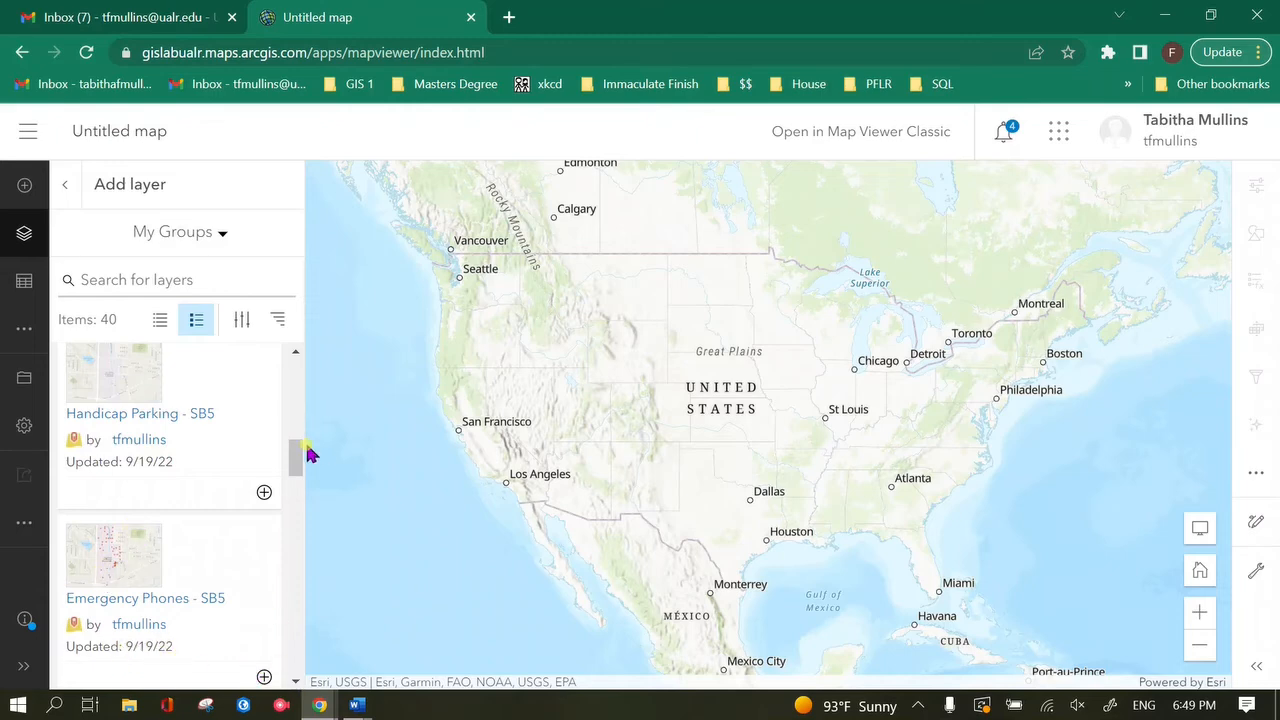
left_click_drag(300, 474, 297, 443)
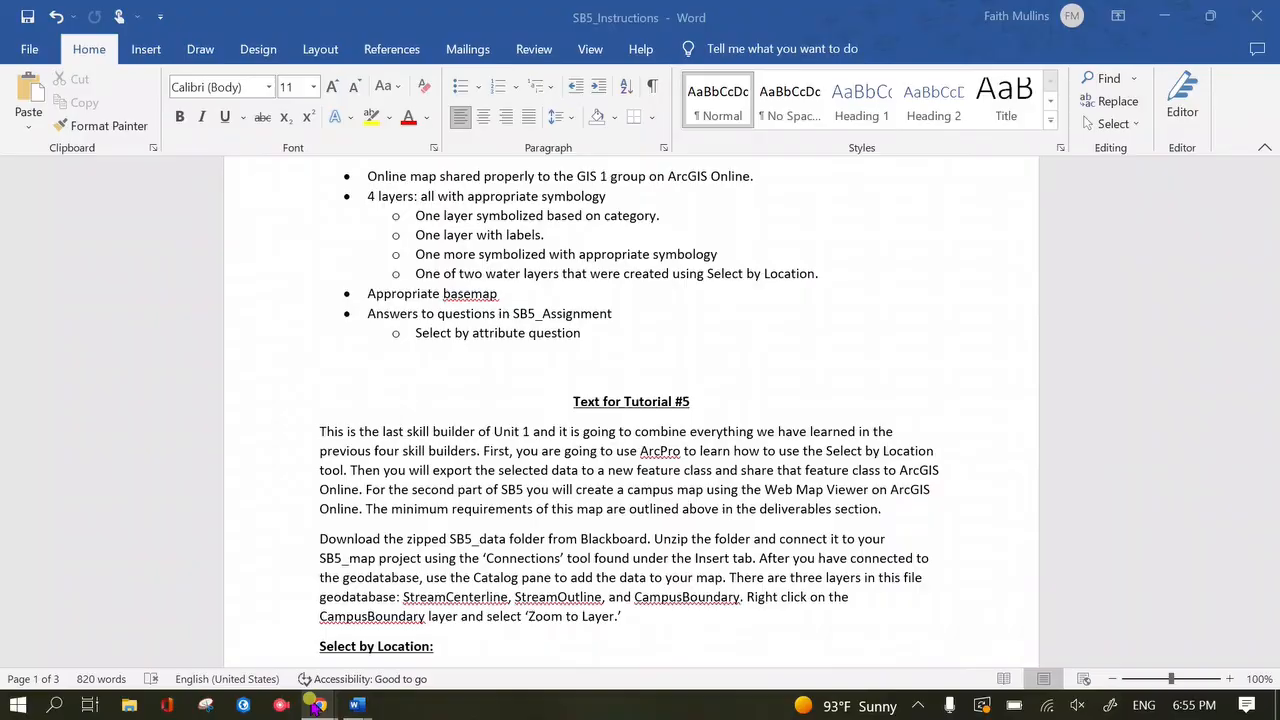
- Switch from Word to the untitled web map in the browser and examine the campus buildings, parking lots and routes
mouse_move(316, 706)
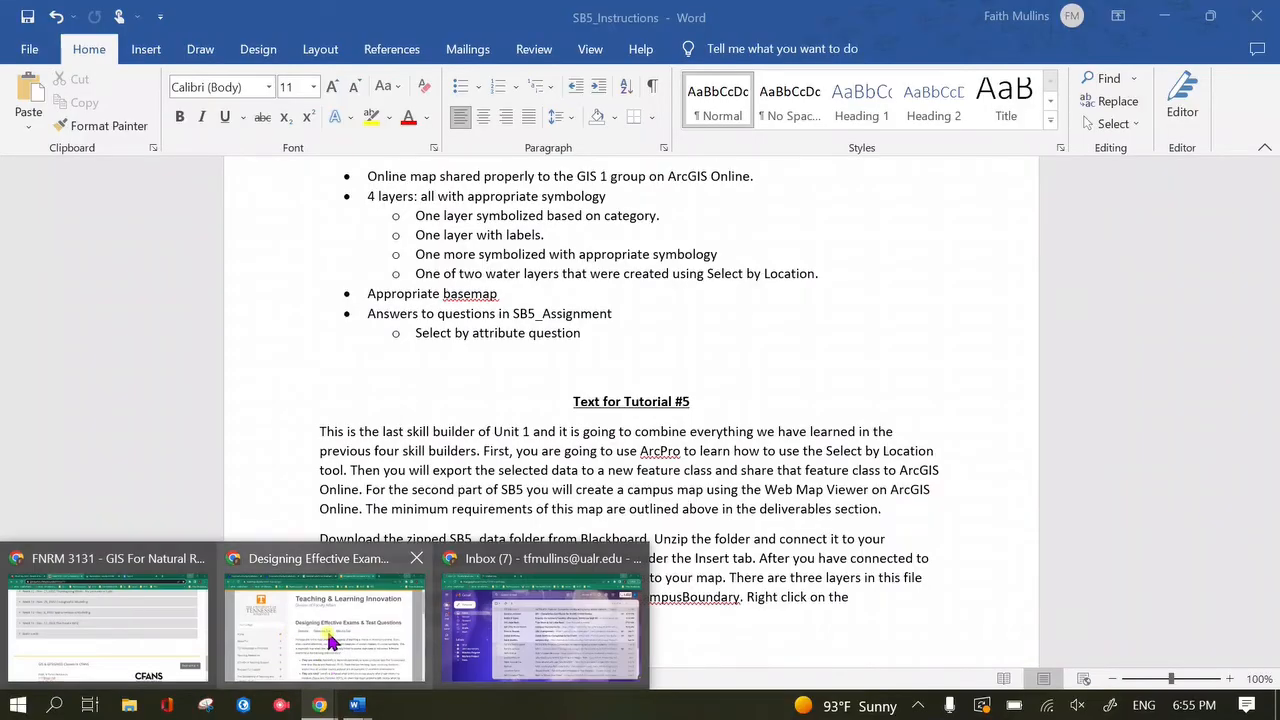
left_click(492, 630)
left_click(312, 16)
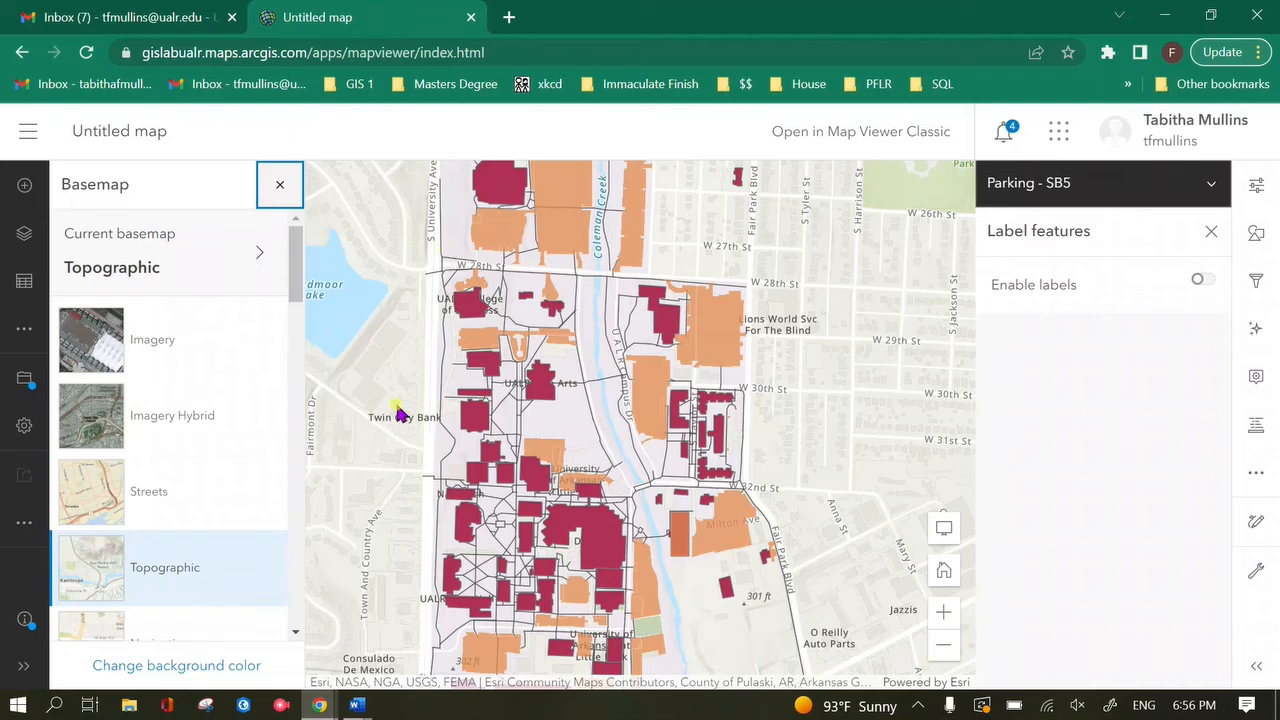
left_click_drag(454, 383, 591, 583)
left_click_drag(614, 283, 472, 430)
left_click_drag(523, 261, 543, 308)
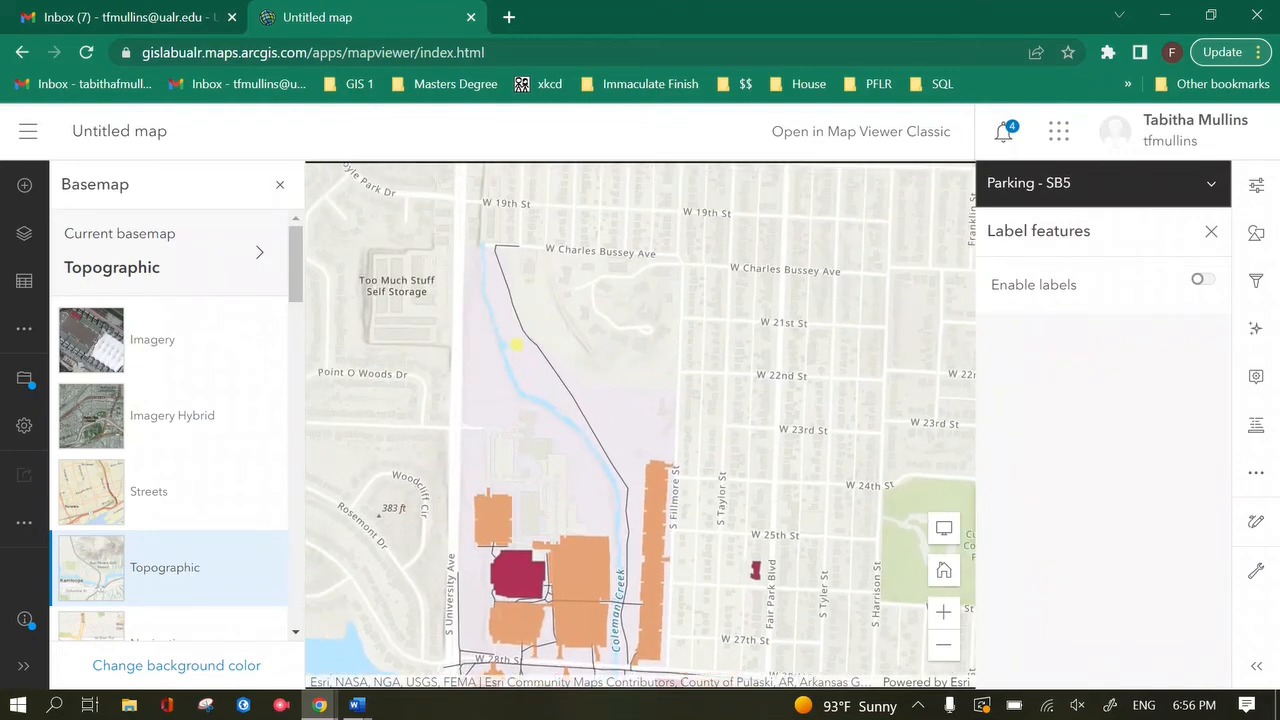
left_click_drag(532, 362, 600, 245)
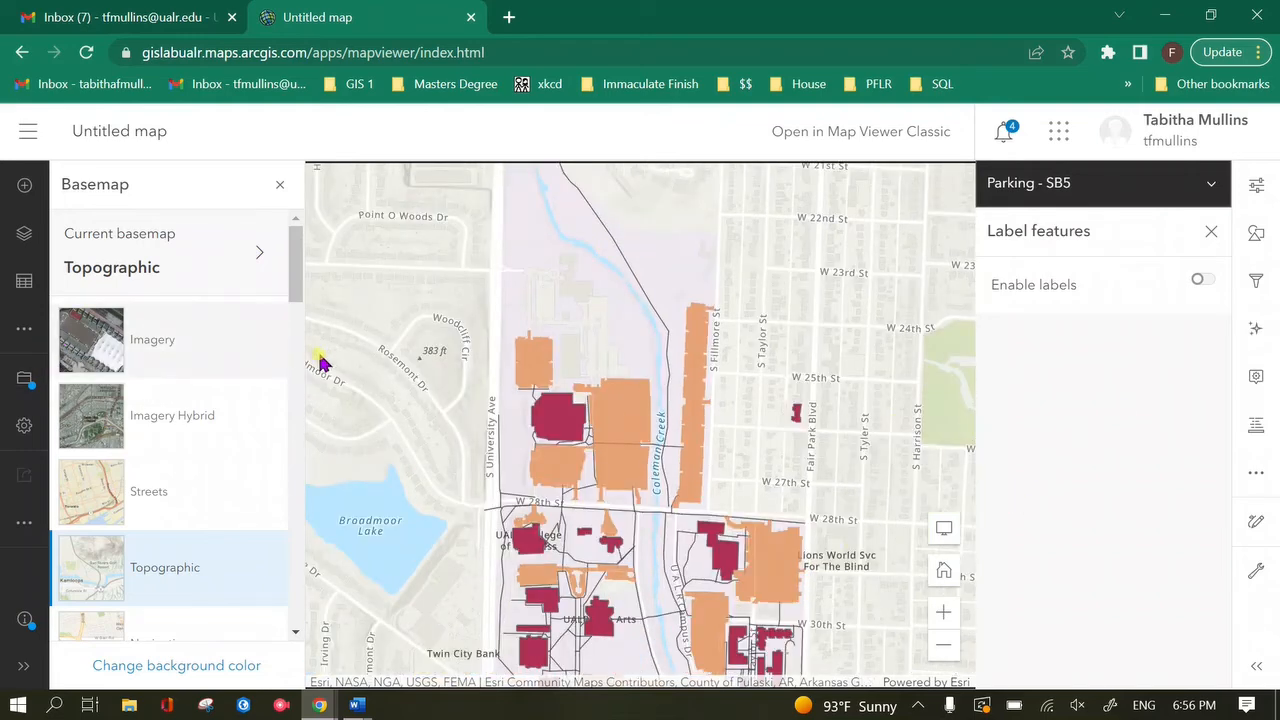
left_click_drag(863, 567, 834, 332)
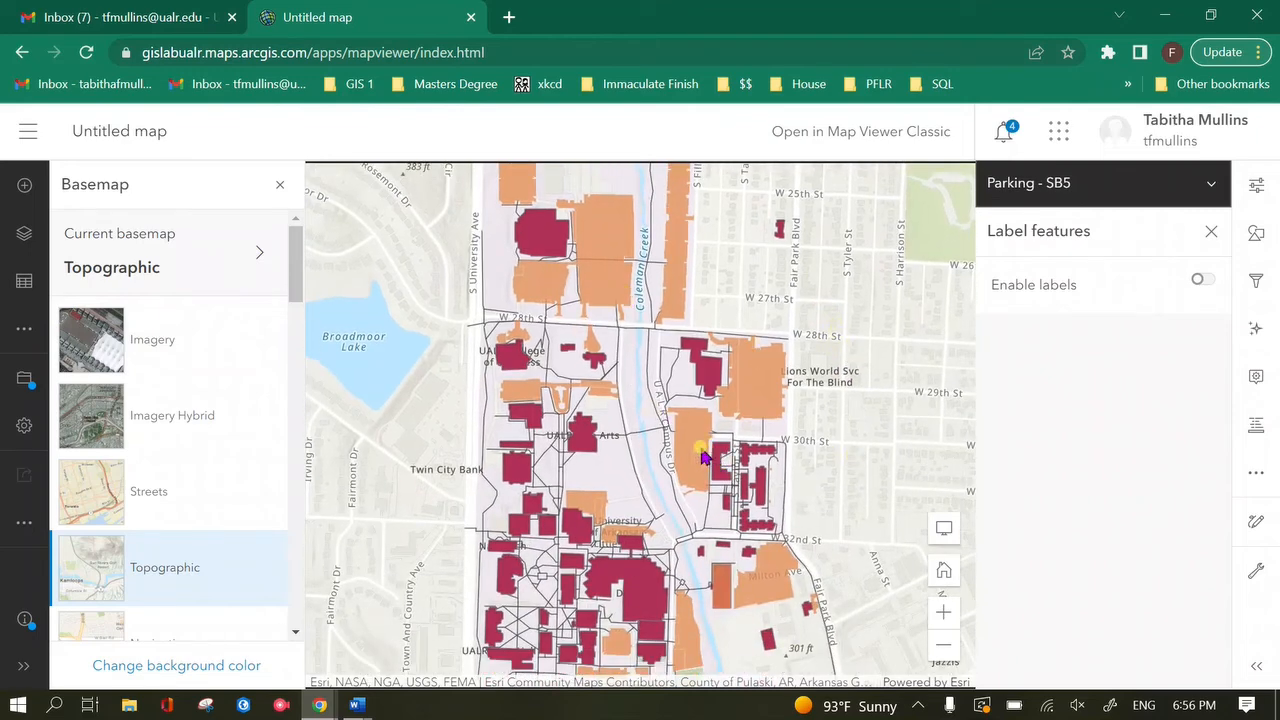
- Close the Parking - SB5 label settings and select the Routes - SB5 layer in the map's layer list
left_click(1203, 252)
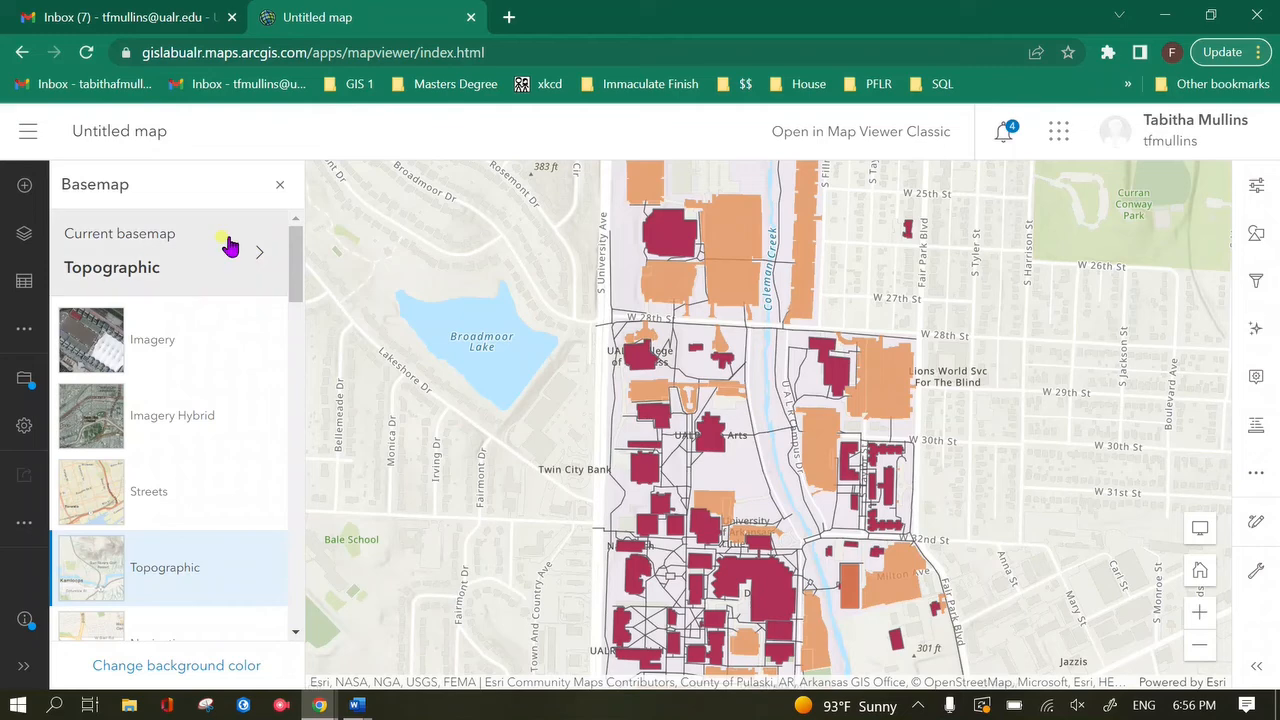
left_click(26, 228)
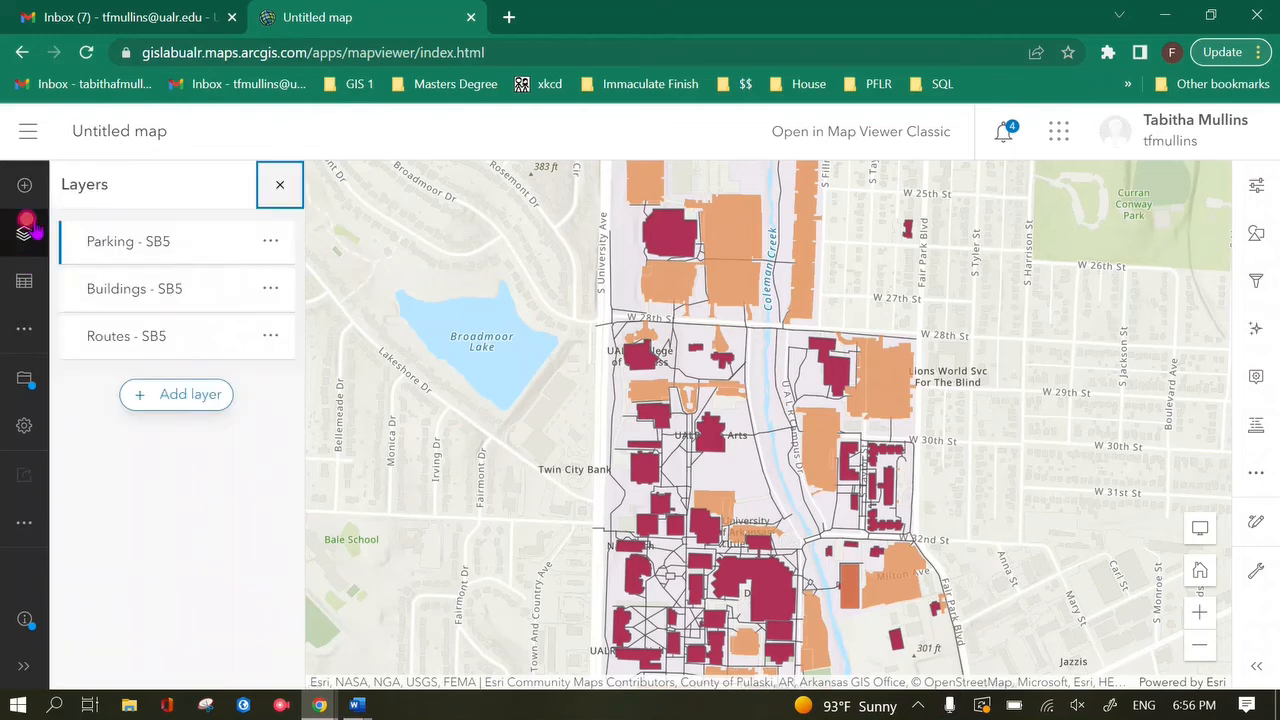
left_click(138, 337)
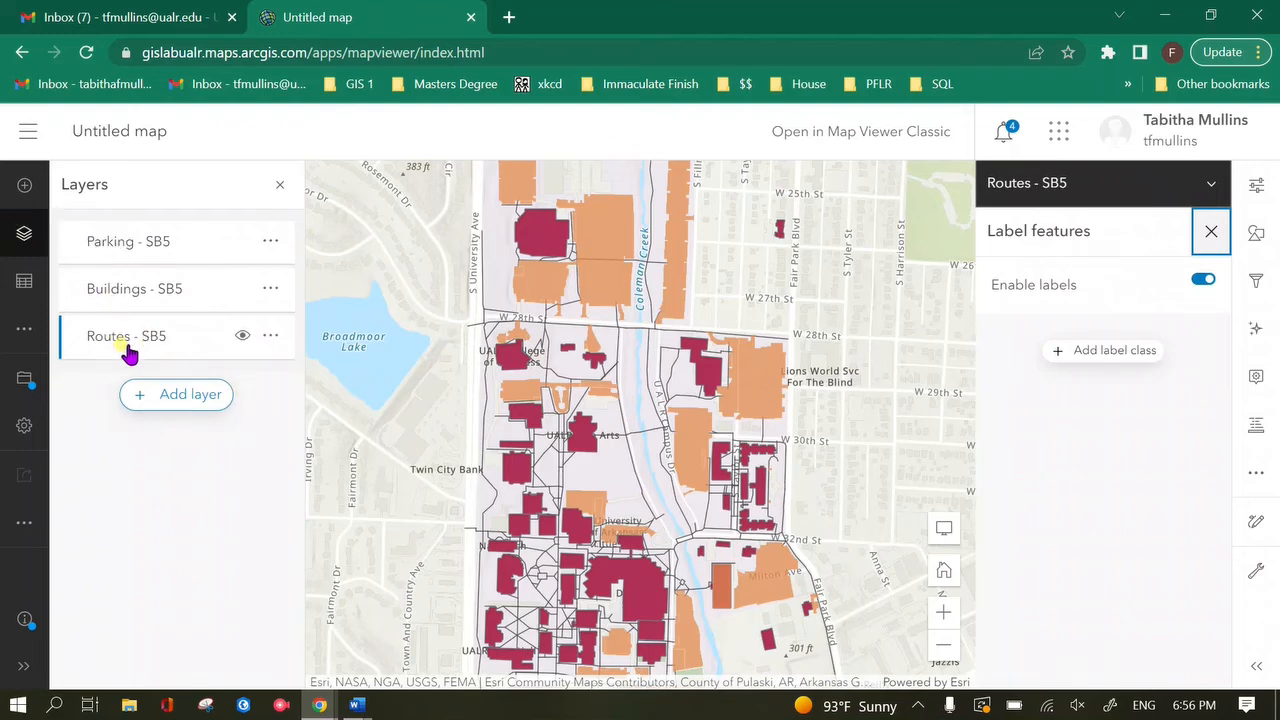
left_click(125, 347)
left_click(162, 334)
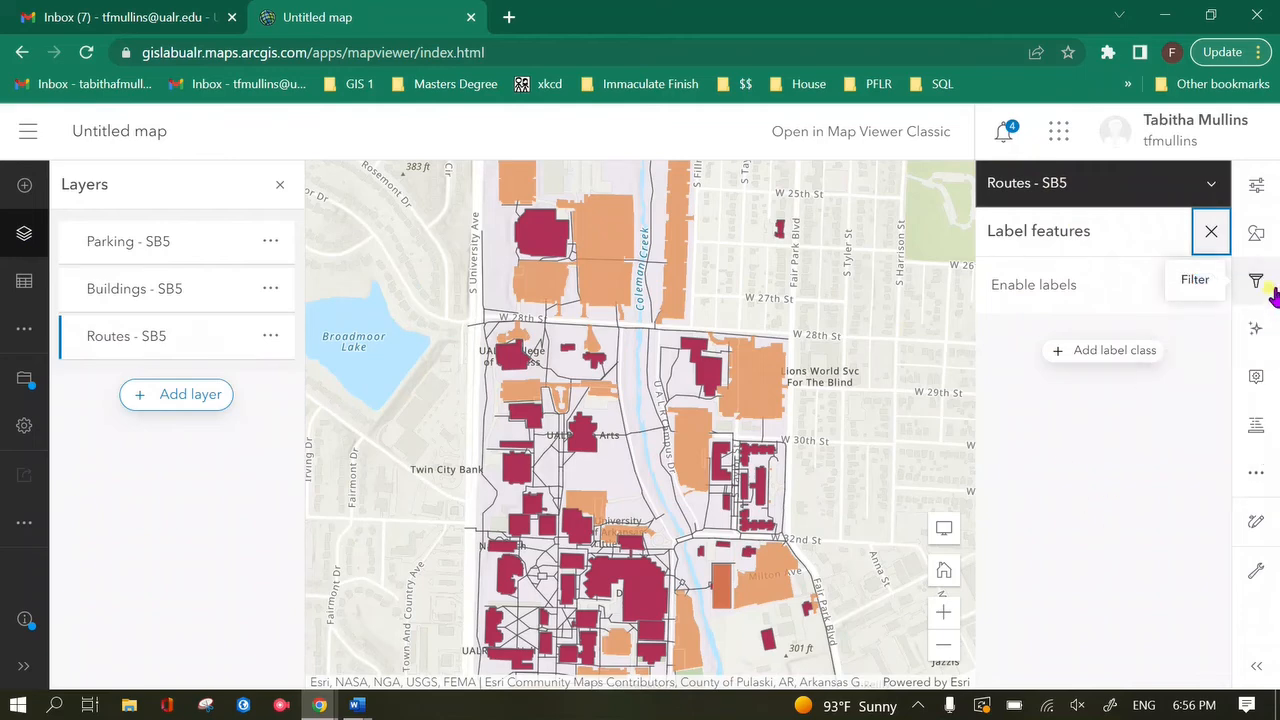
- Review the properties, style options and filter settings of the Routes - SB5 layer
left_click(1258, 186)
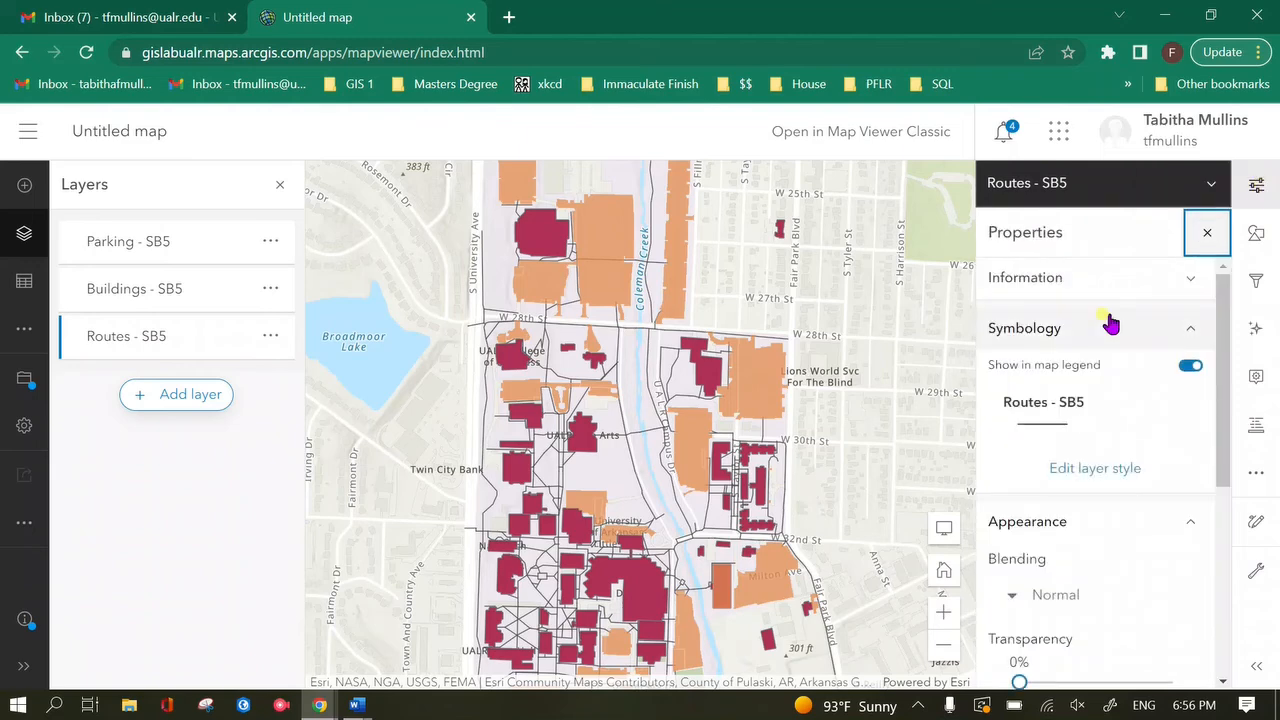
left_click(1256, 234)
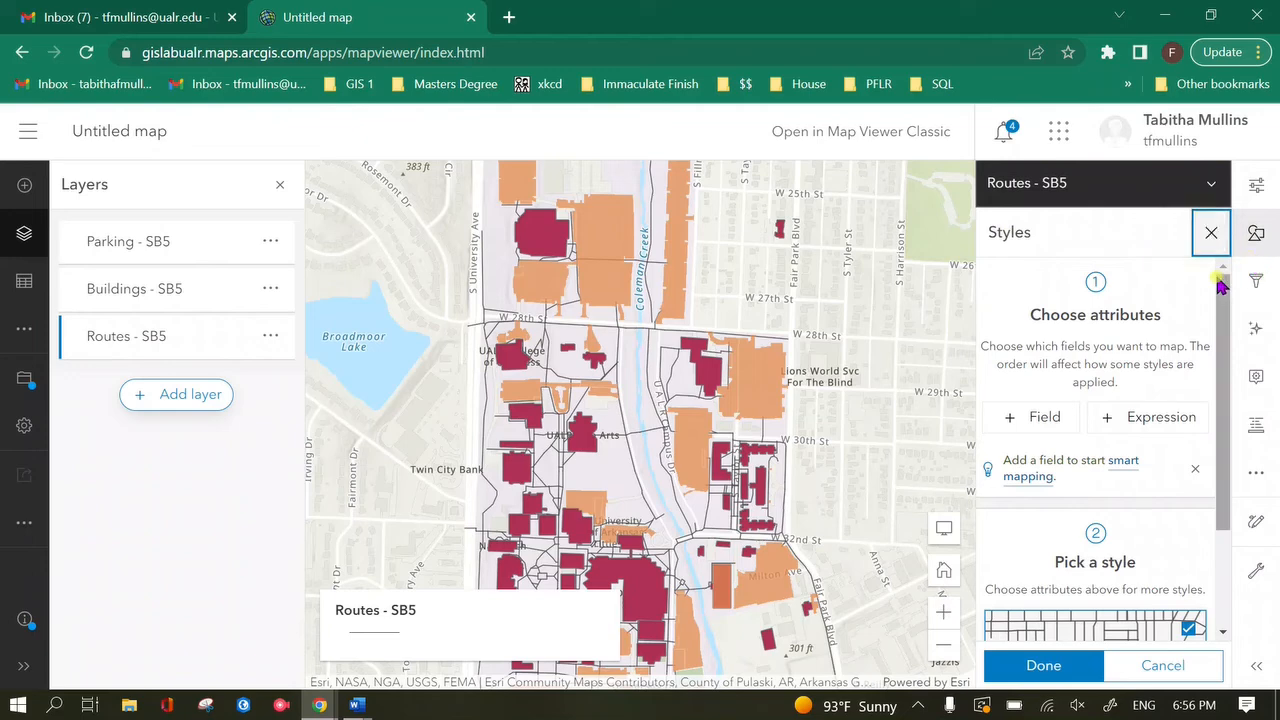
left_click(1250, 285)
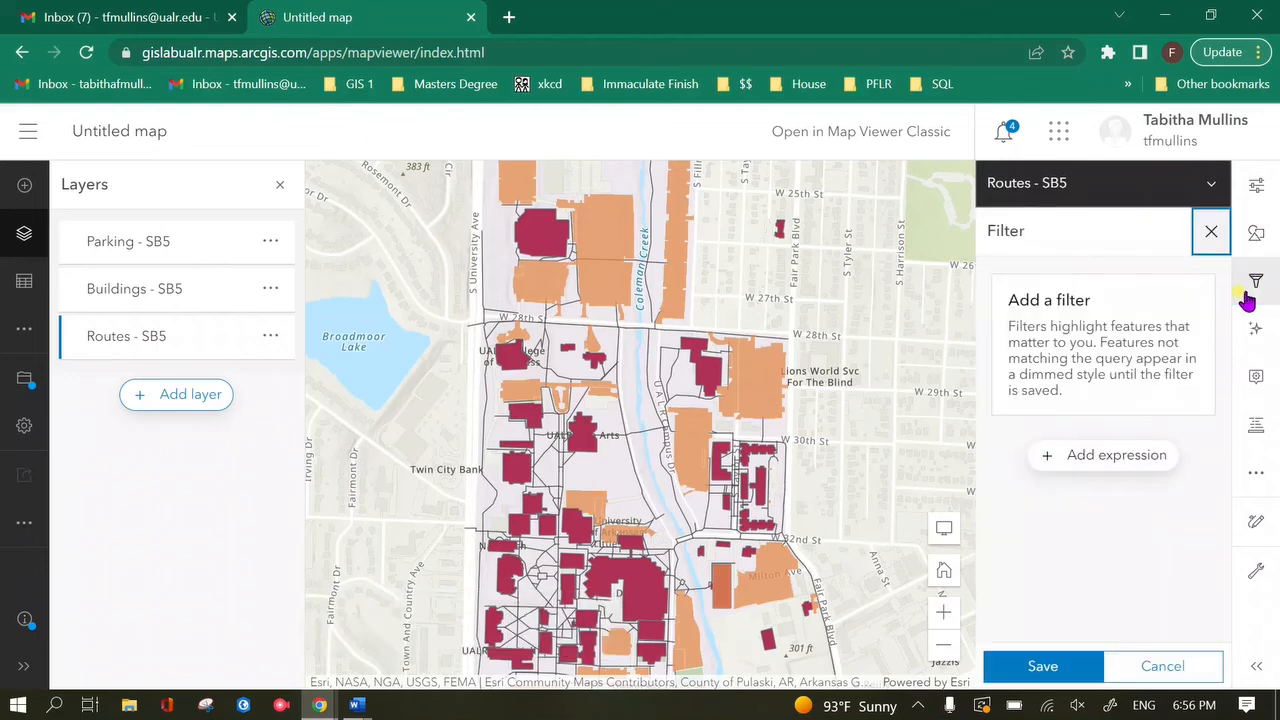
left_click(1250, 236)
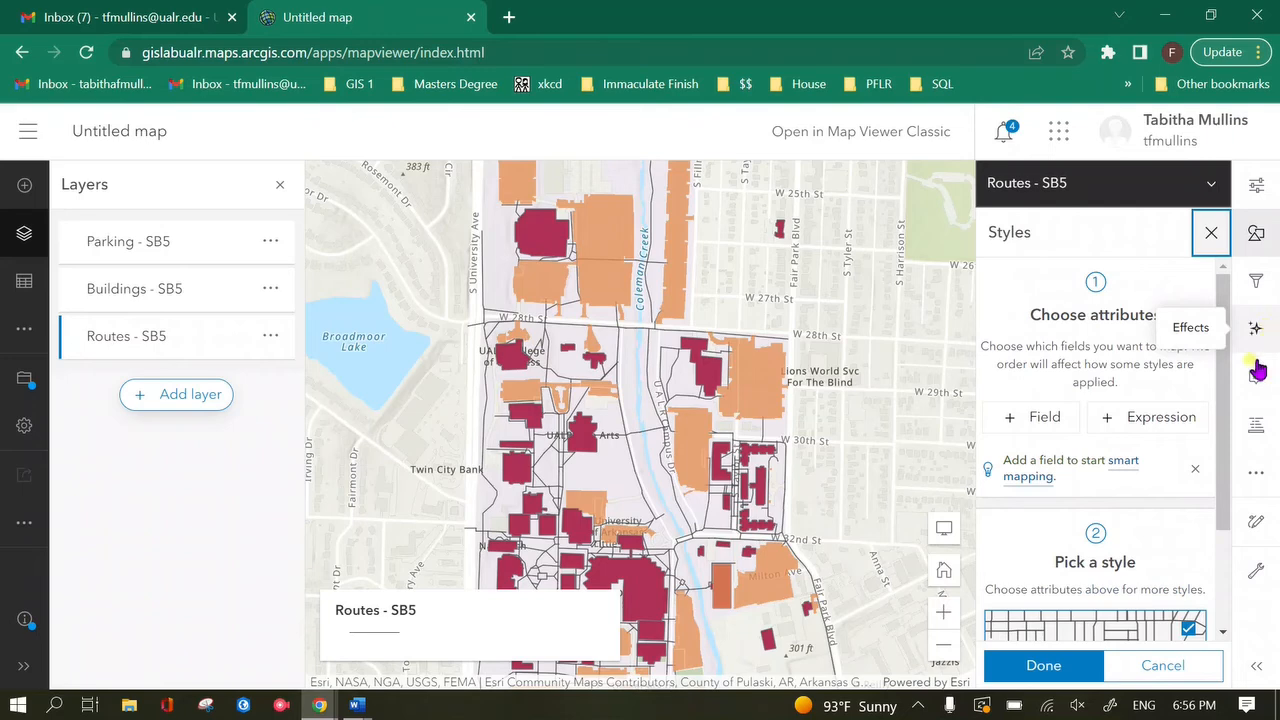
- Check the label settings of the Routes - SB5 layer and reopen its style options
left_click(1263, 475)
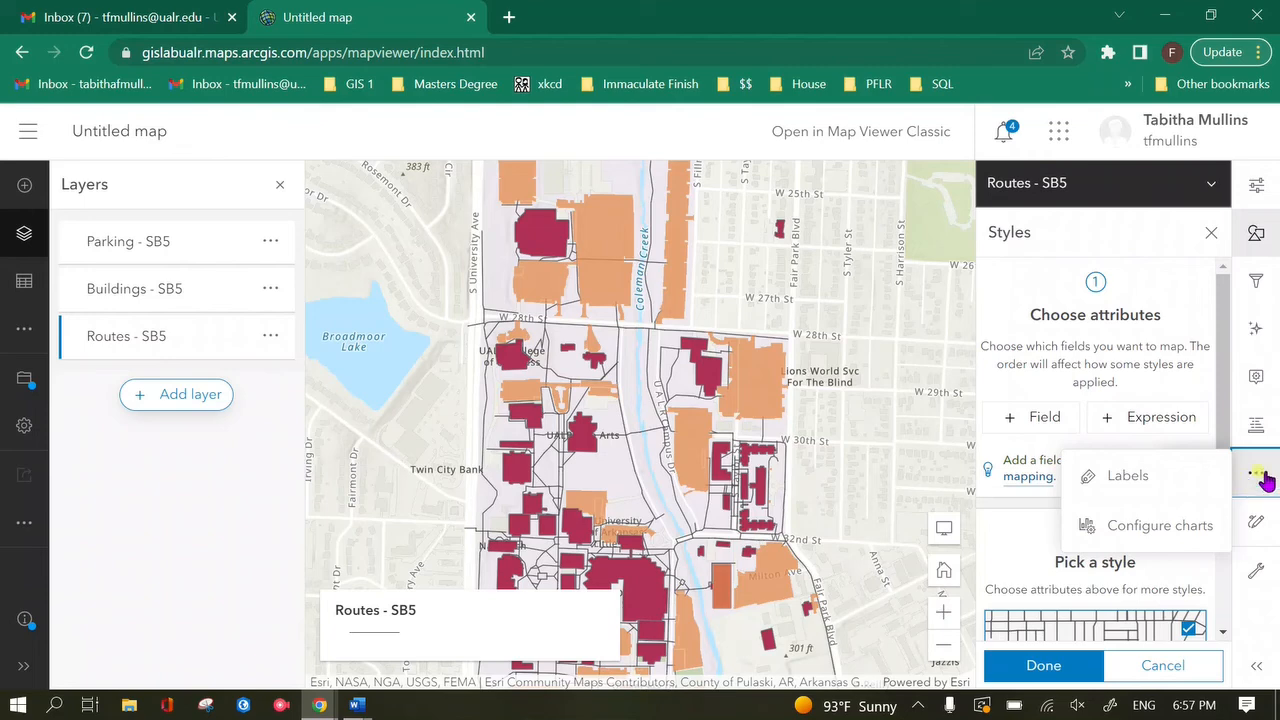
left_click(1124, 498)
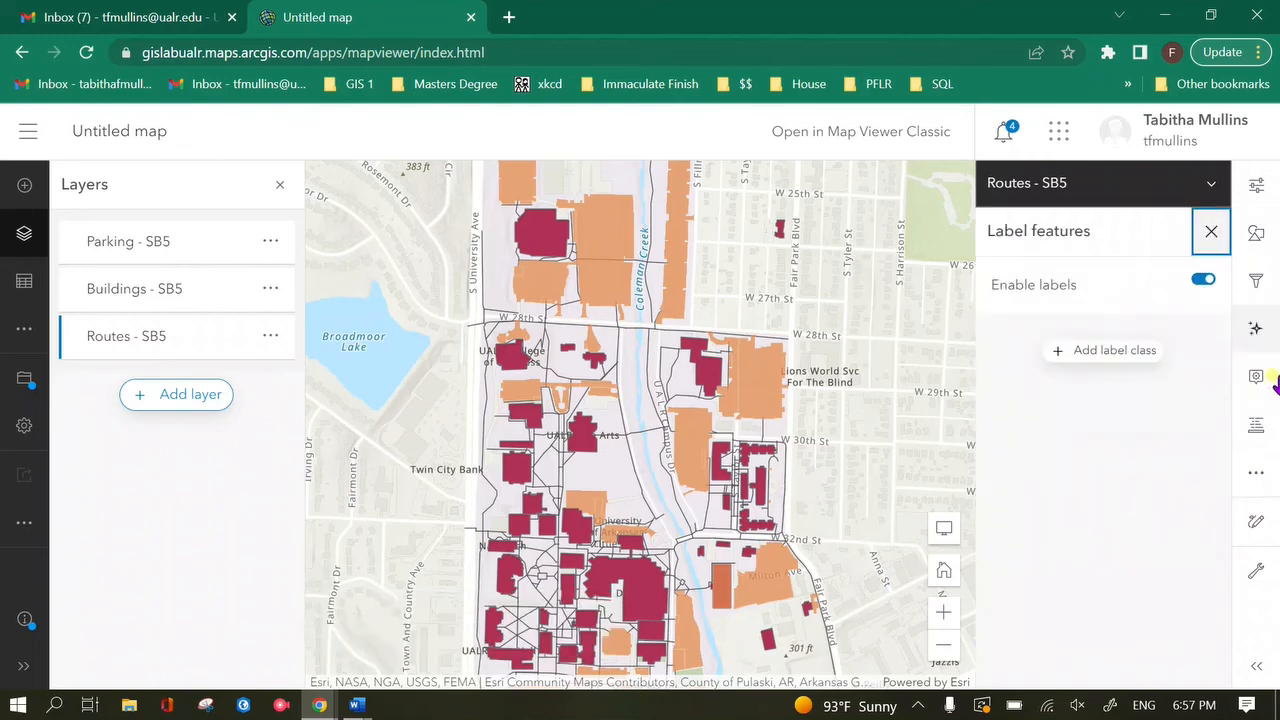
left_click(1258, 478)
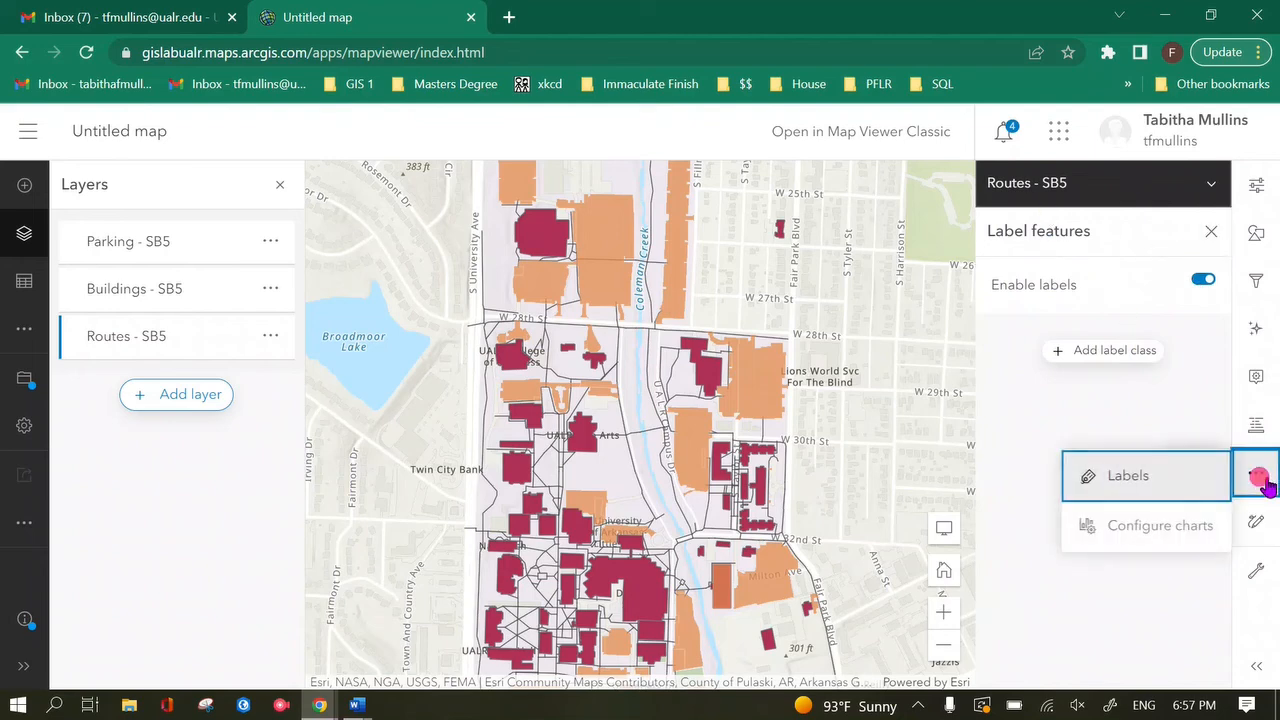
left_click(1147, 418)
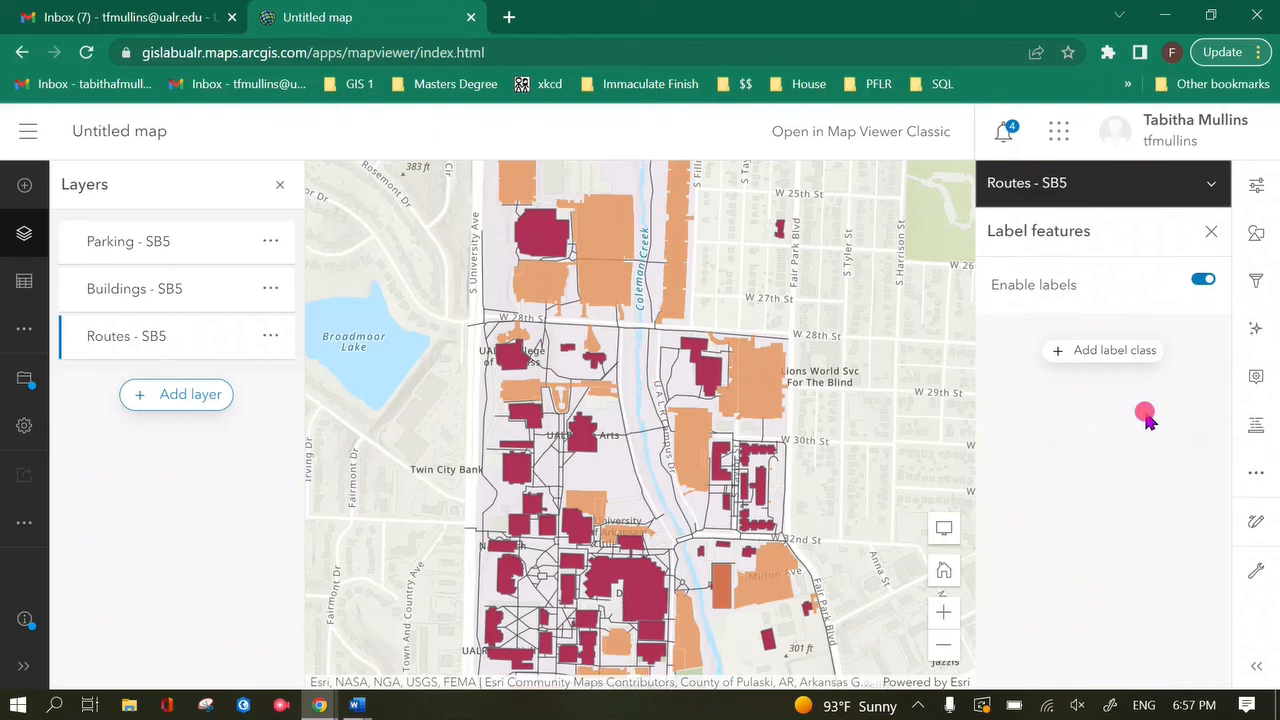
left_click(1256, 233)
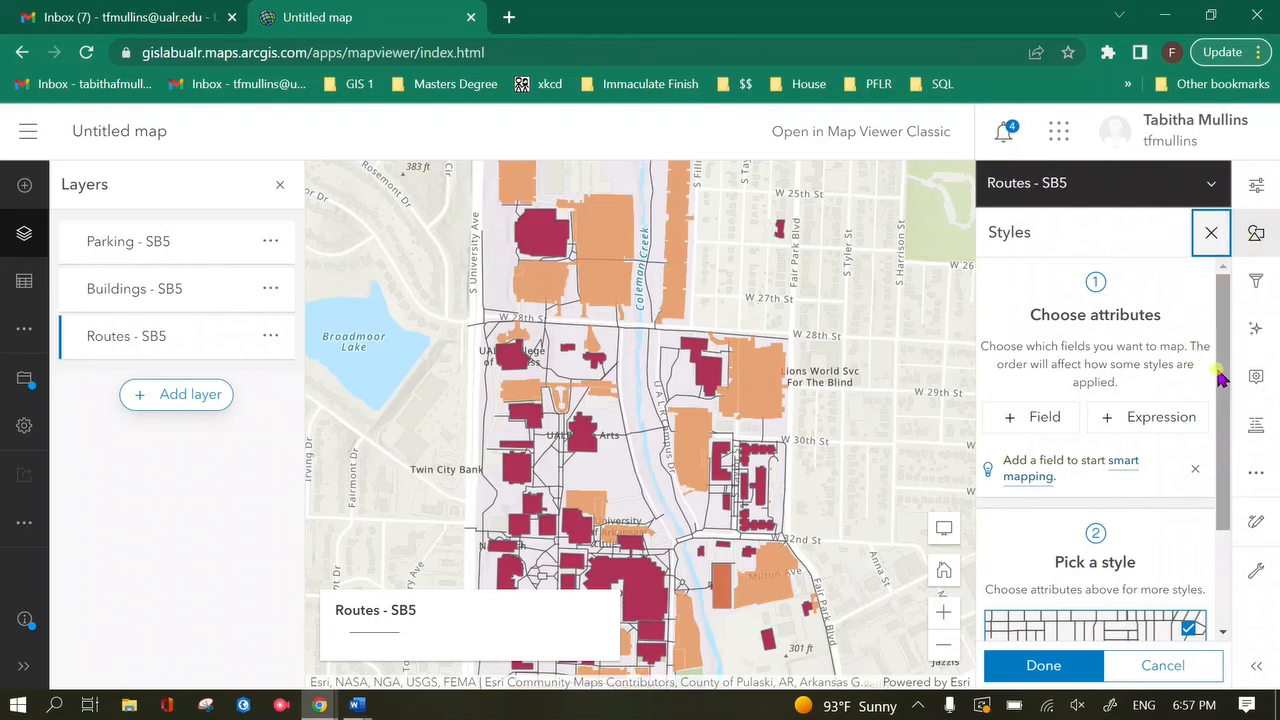
- Look over the Location (single symbol) style options of the Routes - SB5 layer and close its style settings
scroll(1210, 380, "down", 2)
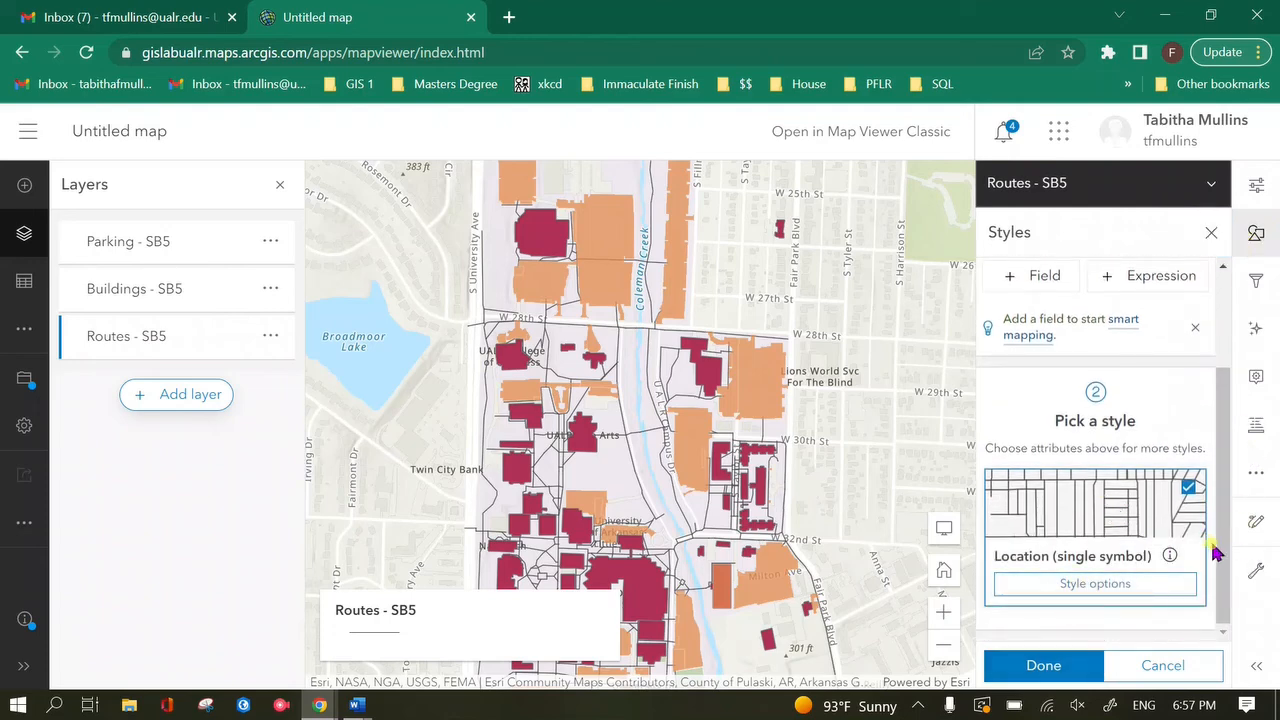
scroll(1210, 520, "up", 2)
scroll(1180, 557, "down", 2)
left_click(1157, 582)
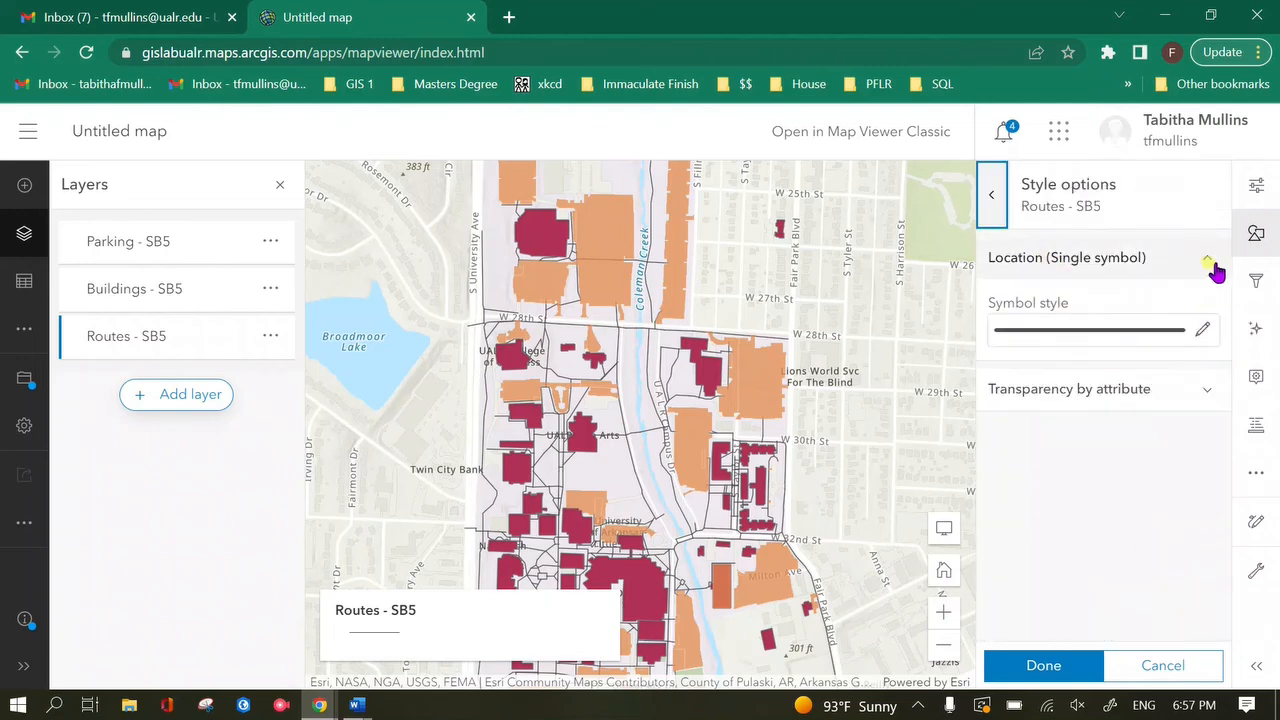
left_click(1068, 259)
left_click(991, 197)
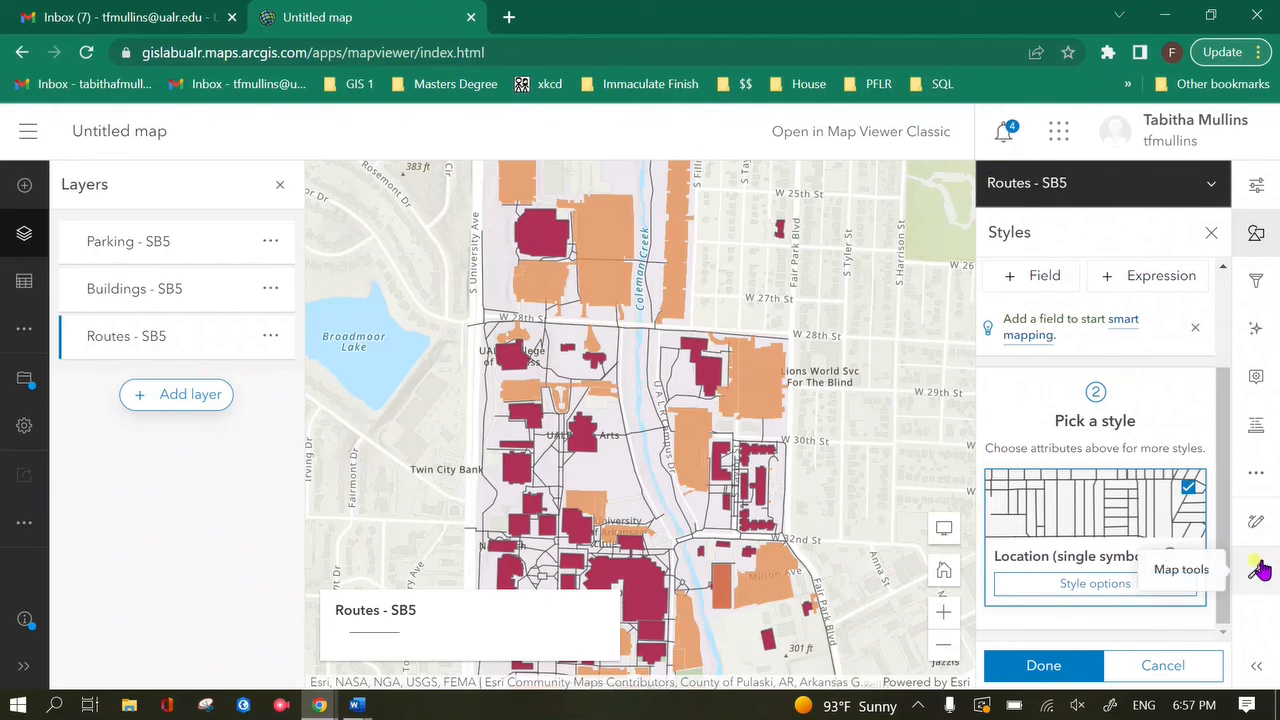
scroll(1090, 540, "up", 2)
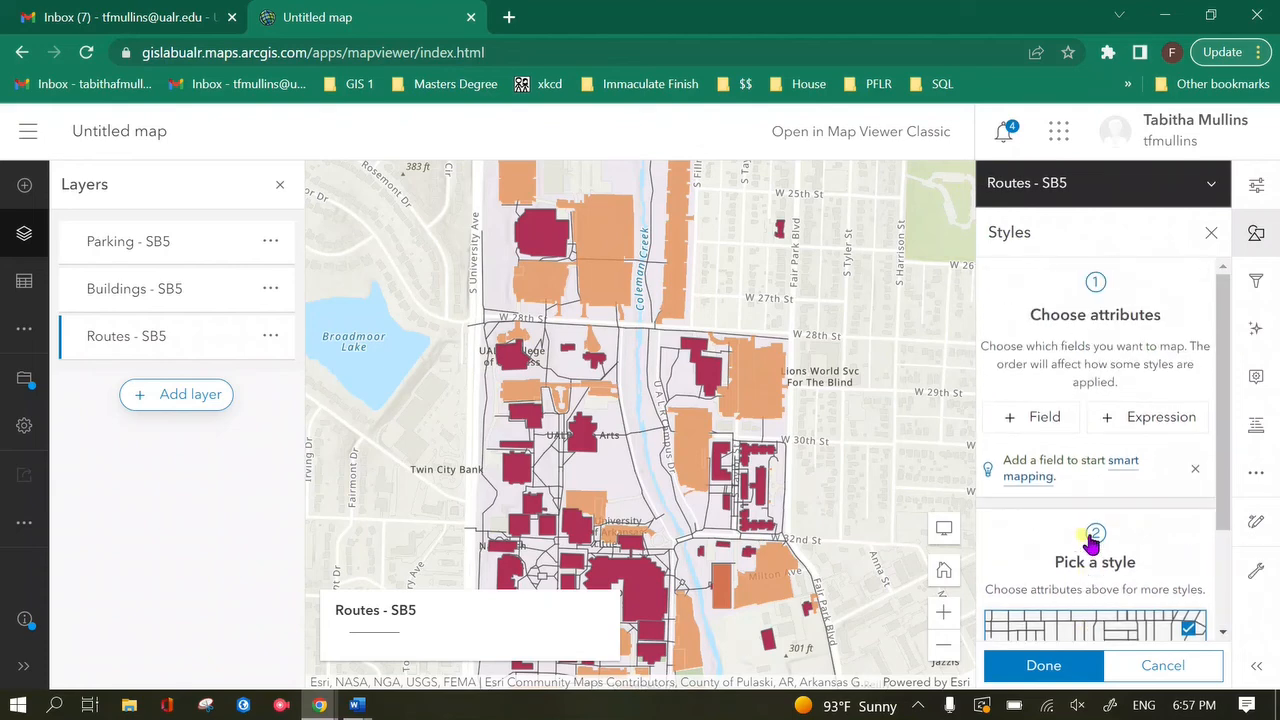
left_click(1196, 471)
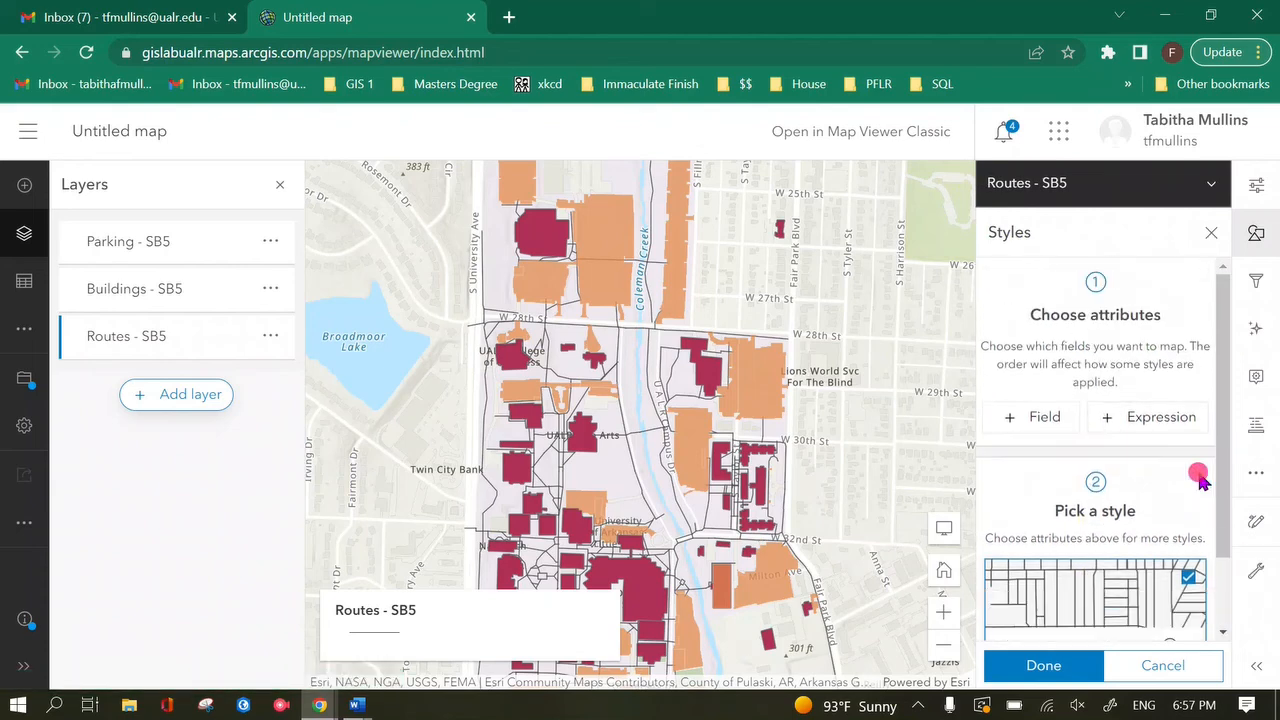
left_click_drag(1226, 471, 1208, 437)
left_click(1213, 242)
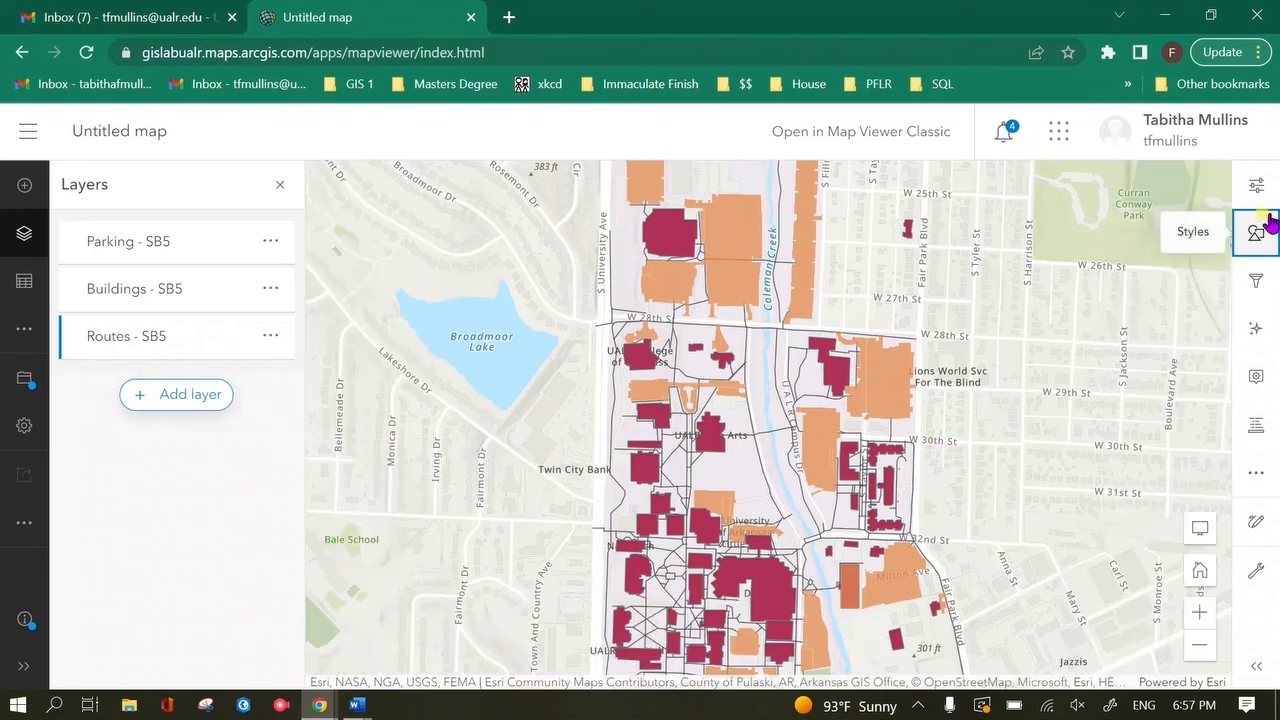
- Reopen the styles of the Routes - SB5 layer and add Display Name as the attribute that drives its symbology
left_click(1257, 233)
left_click(1045, 419)
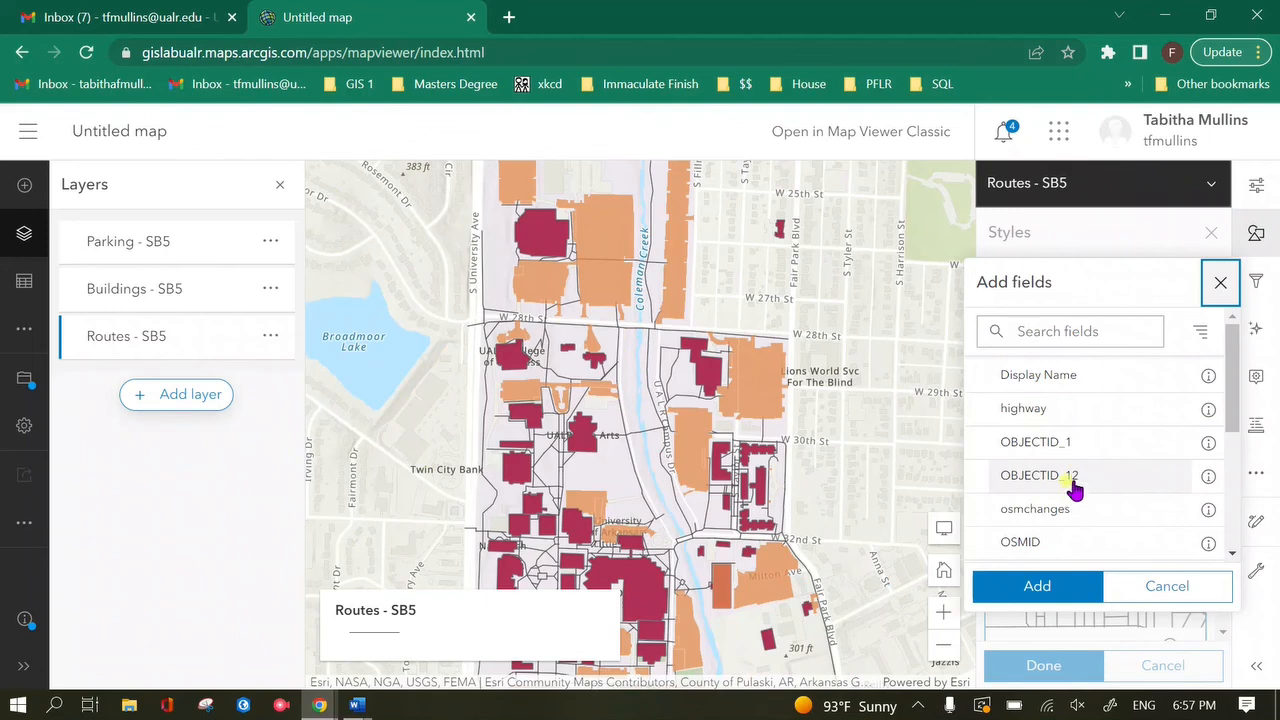
left_click(1221, 283)
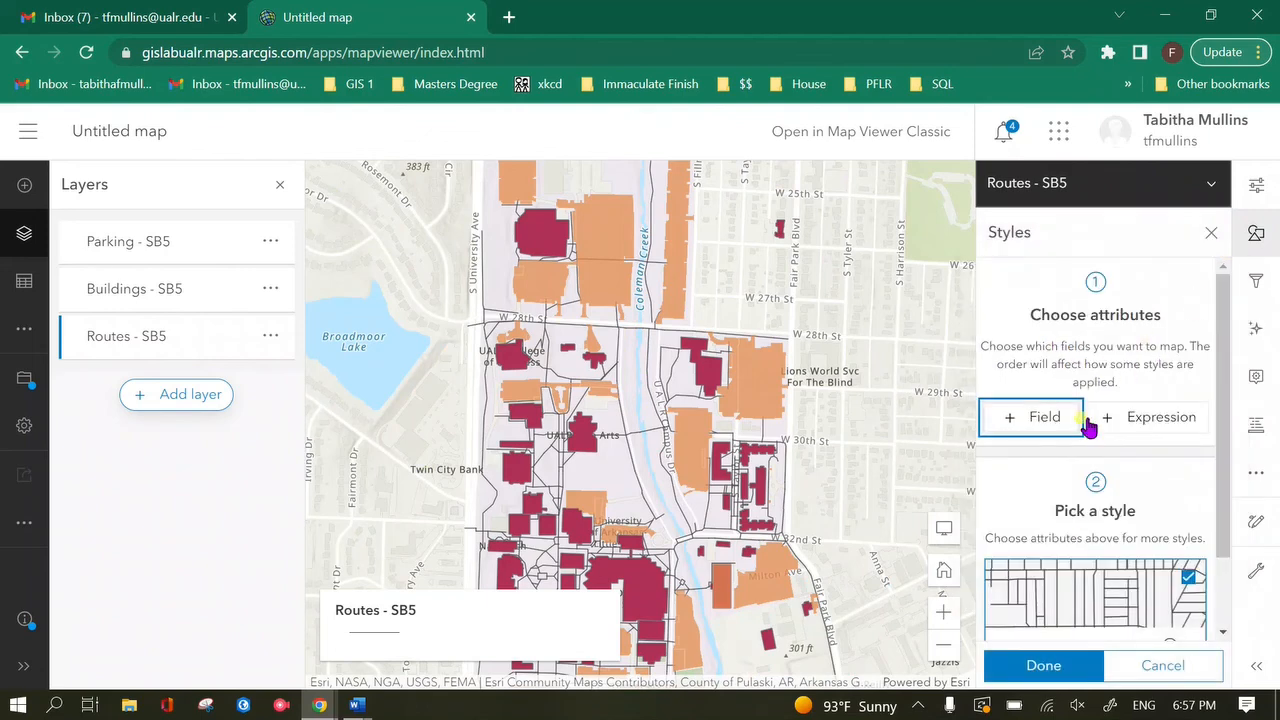
left_click(1062, 425)
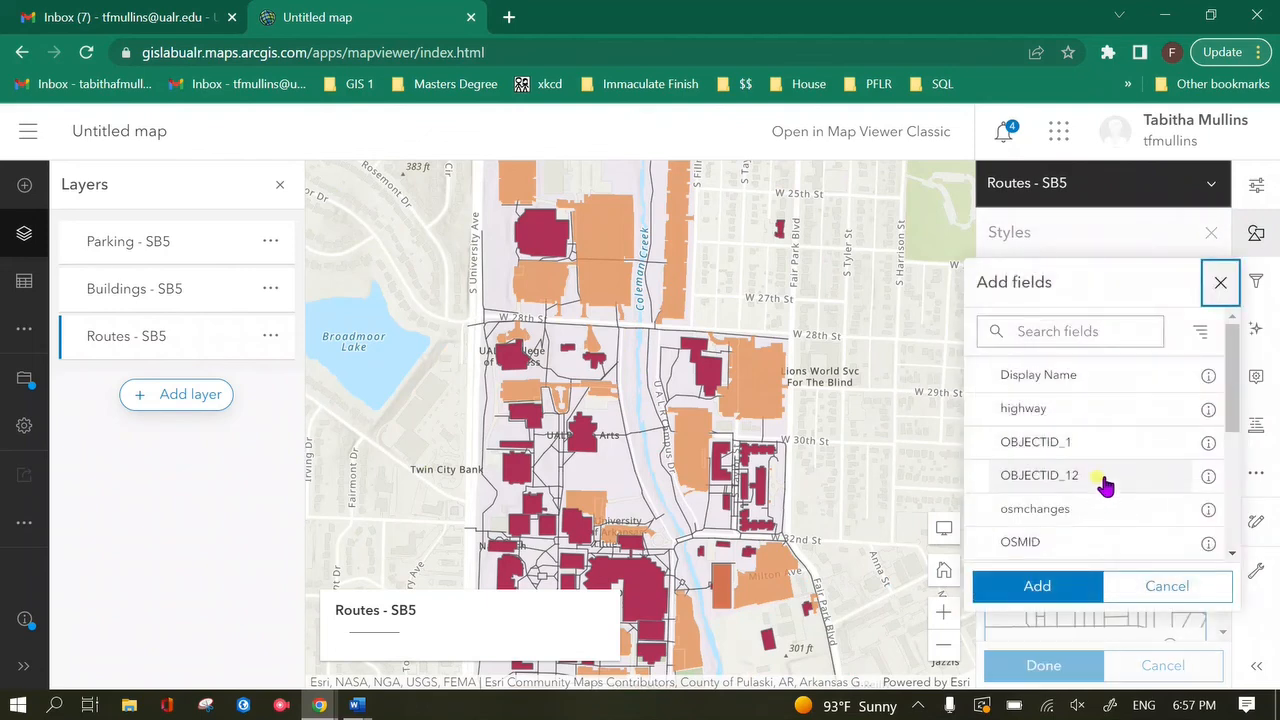
scroll(1106, 487, "down", 3)
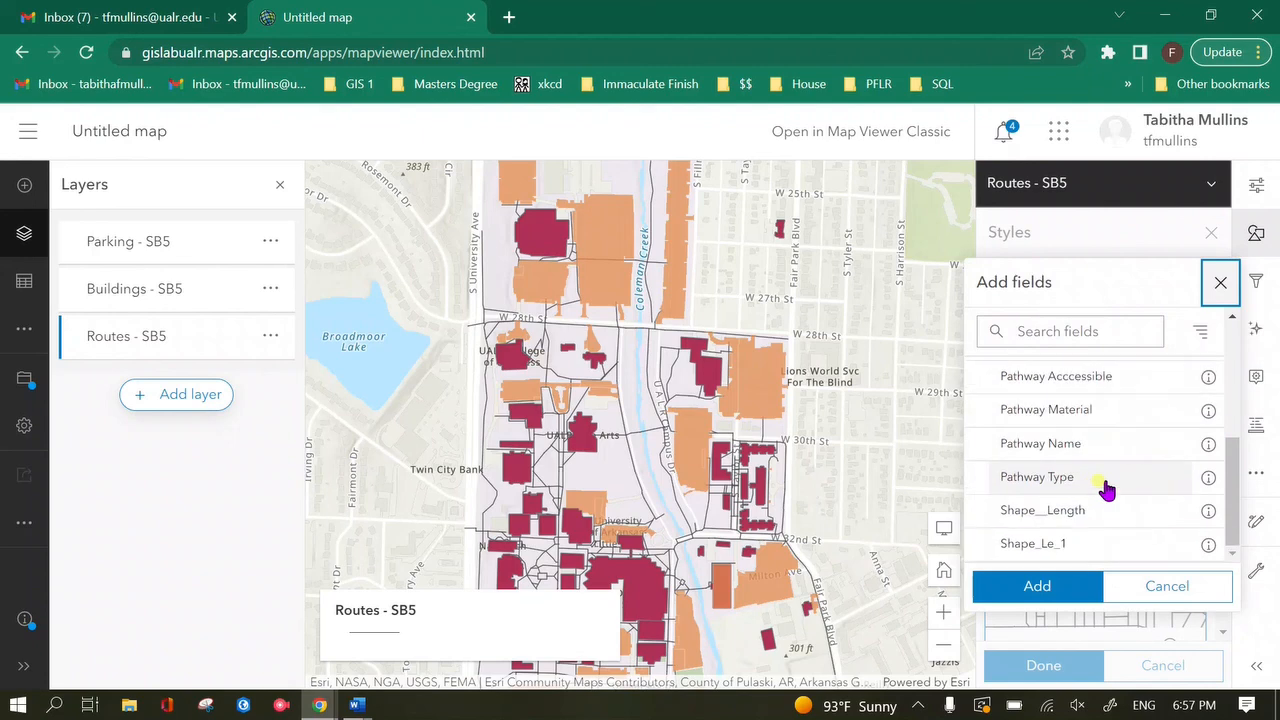
left_click(1234, 505)
left_click(1232, 513)
left_click_drag(1234, 513, 1245, 397)
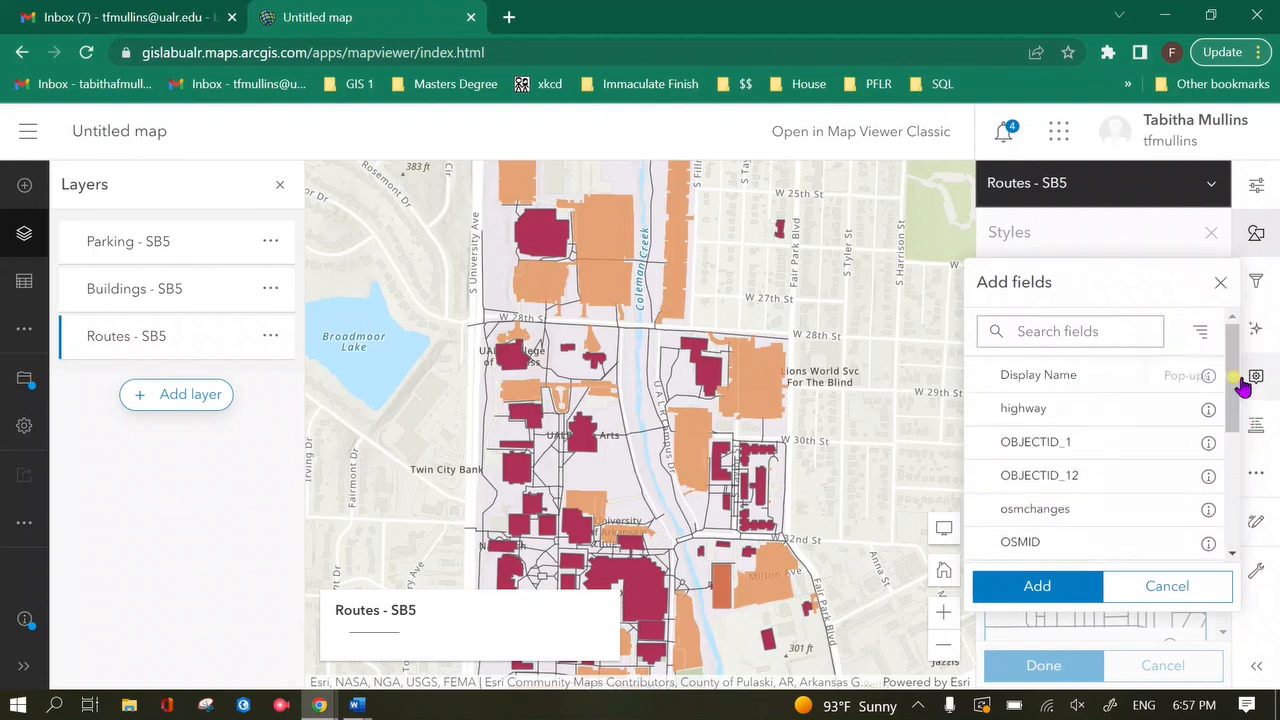
left_click(1166, 374)
left_click(1088, 590)
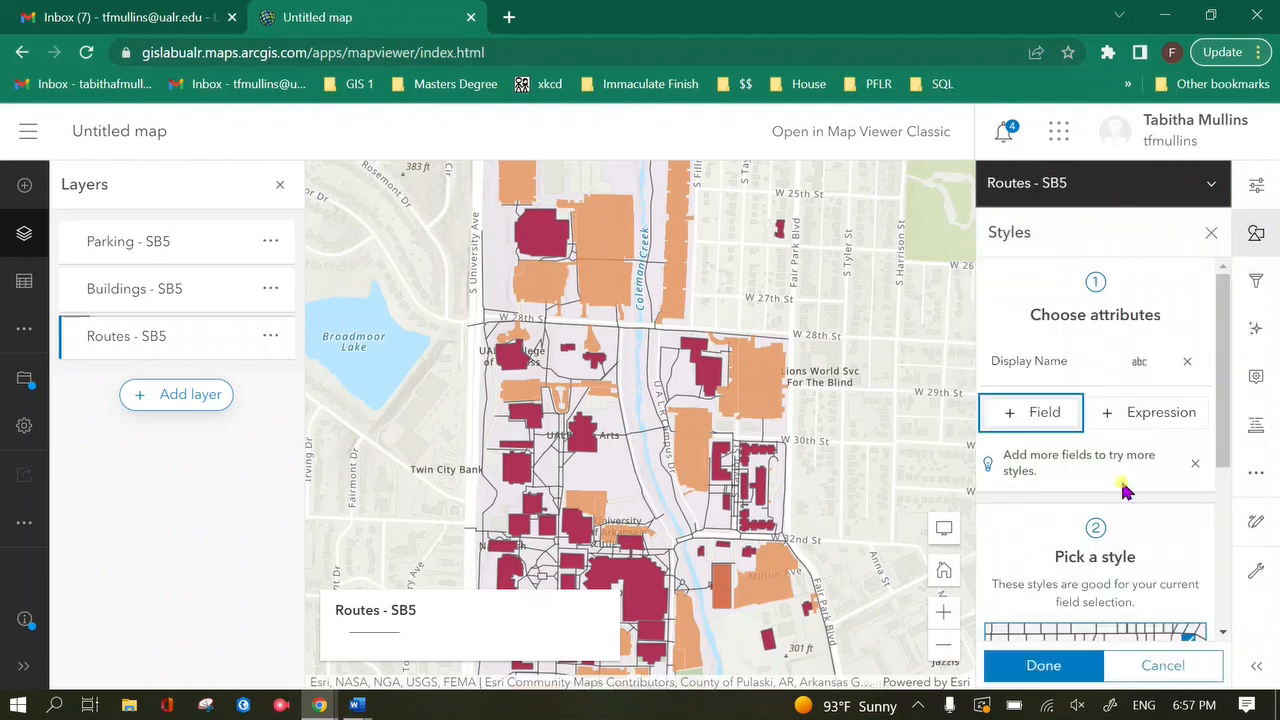
- Open the Types (unique symbols) style options for the routes and bring up the symbol settings of the Accessible Path category
scroll(1140, 340, "down", 1)
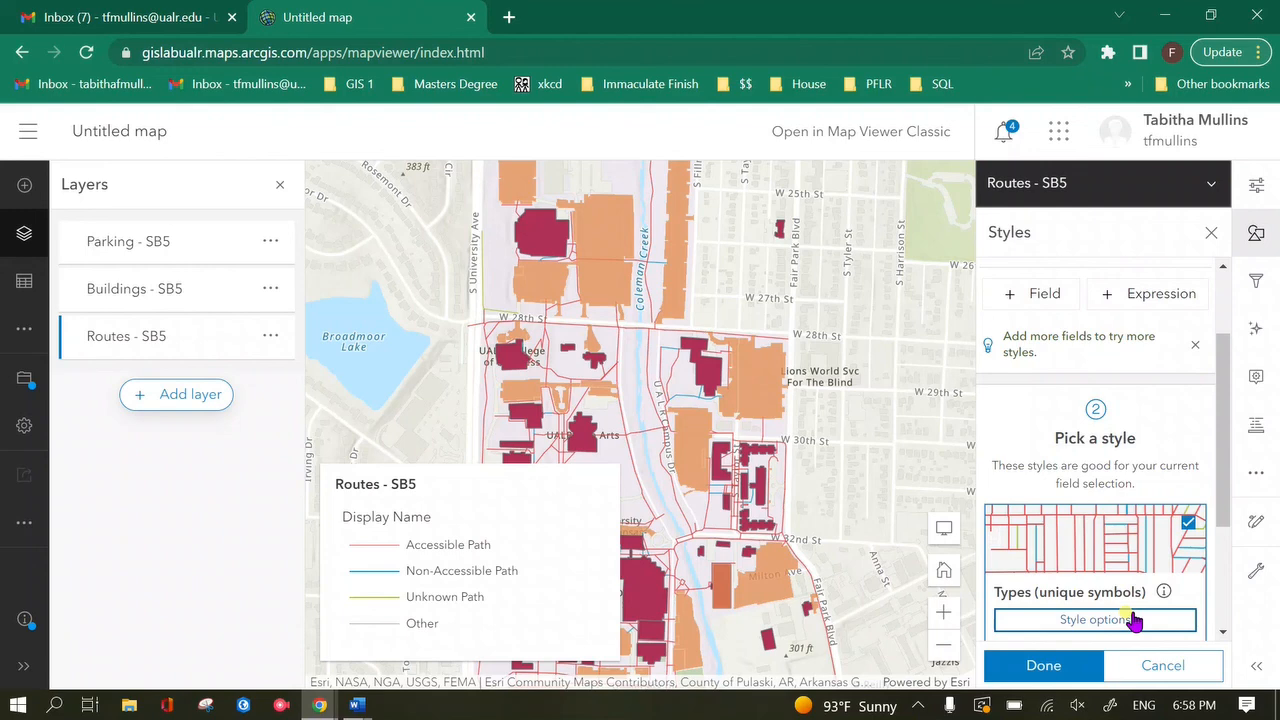
left_click_drag(1221, 492, 1230, 575)
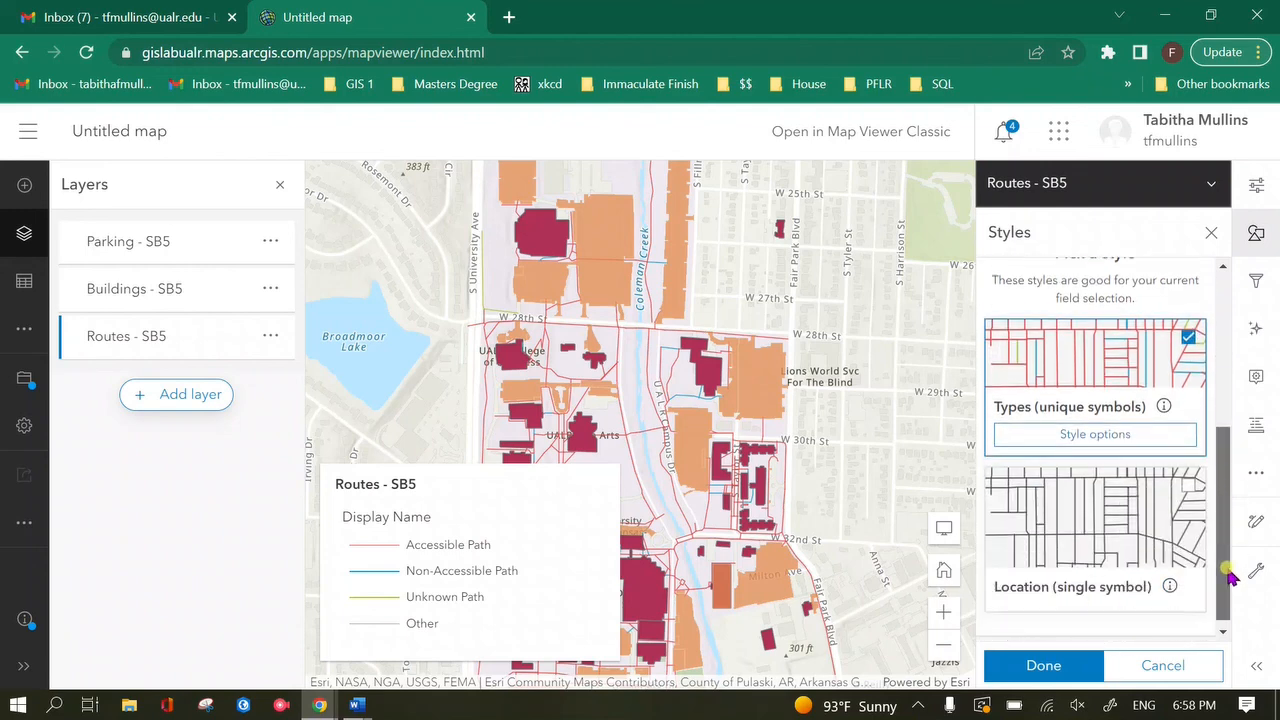
left_click(1120, 436)
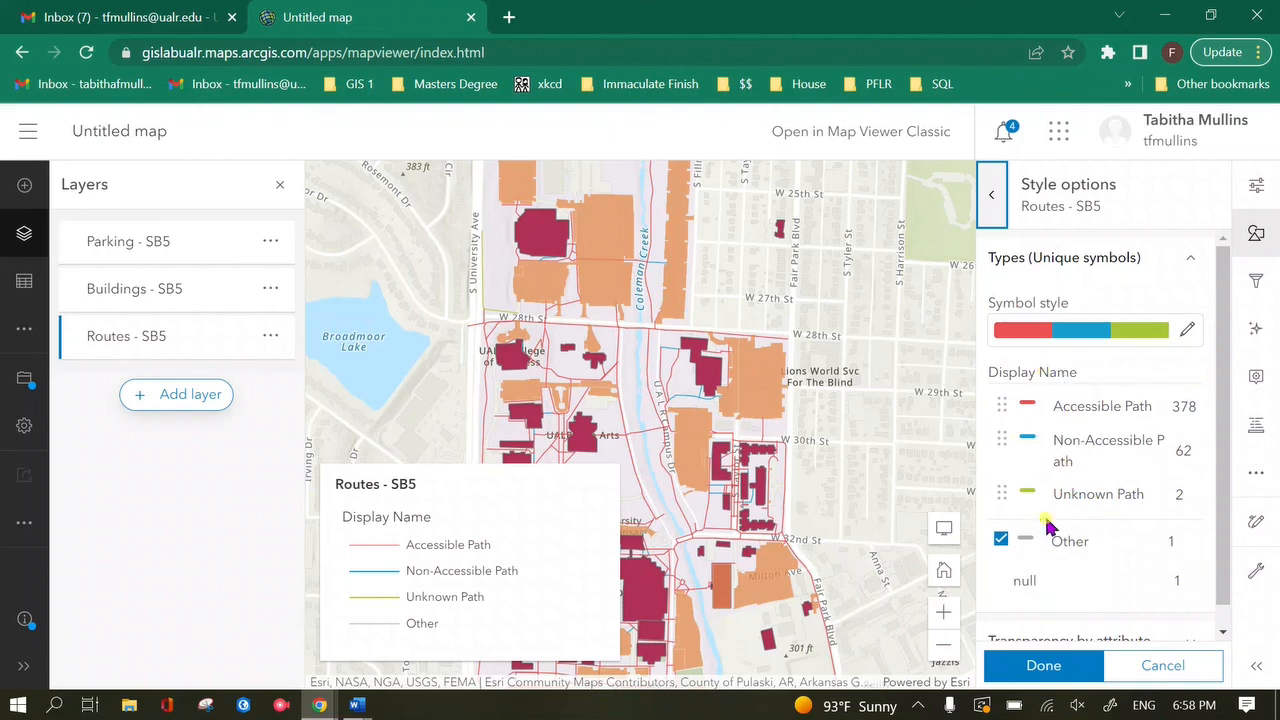
scroll(1229, 563, "down", 1)
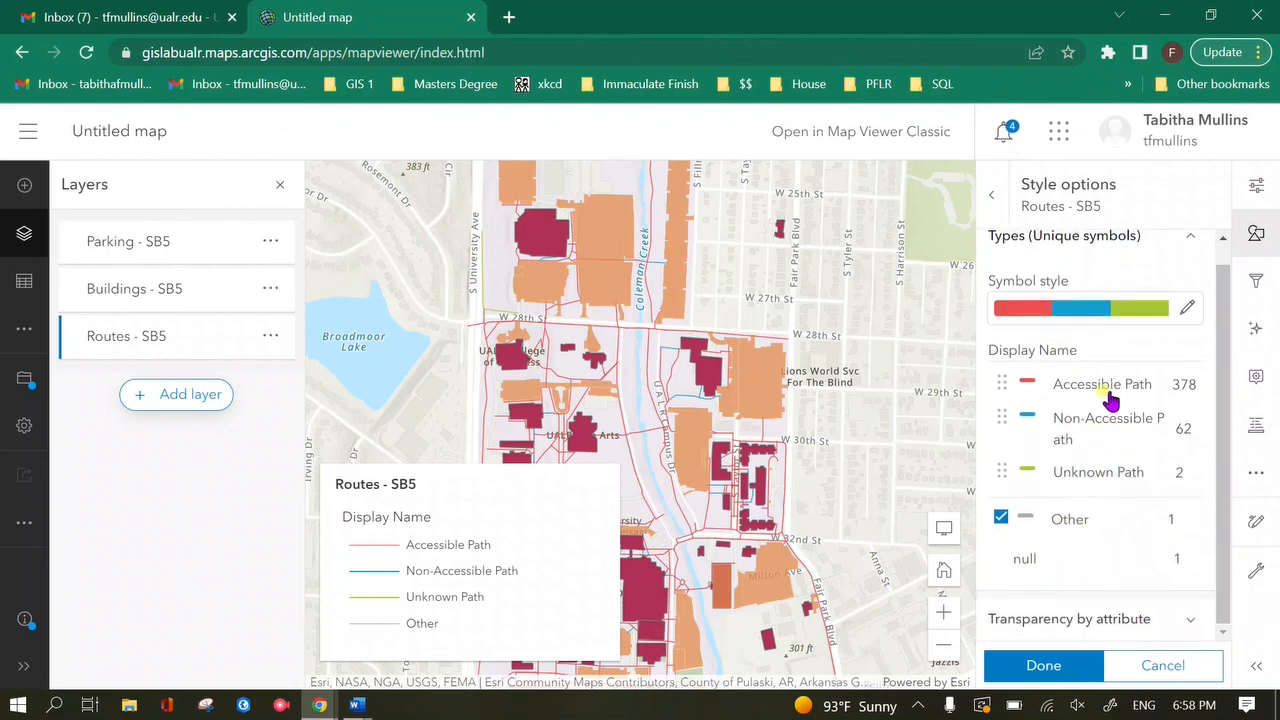
left_click(1027, 384)
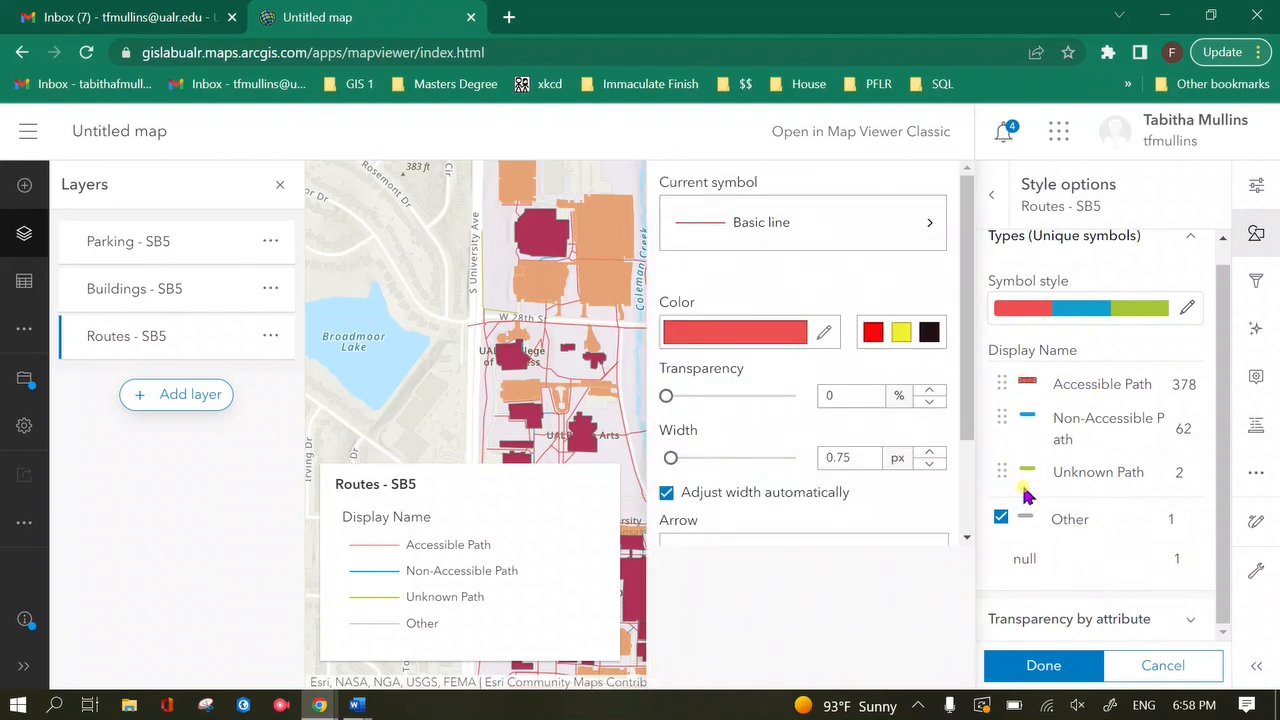